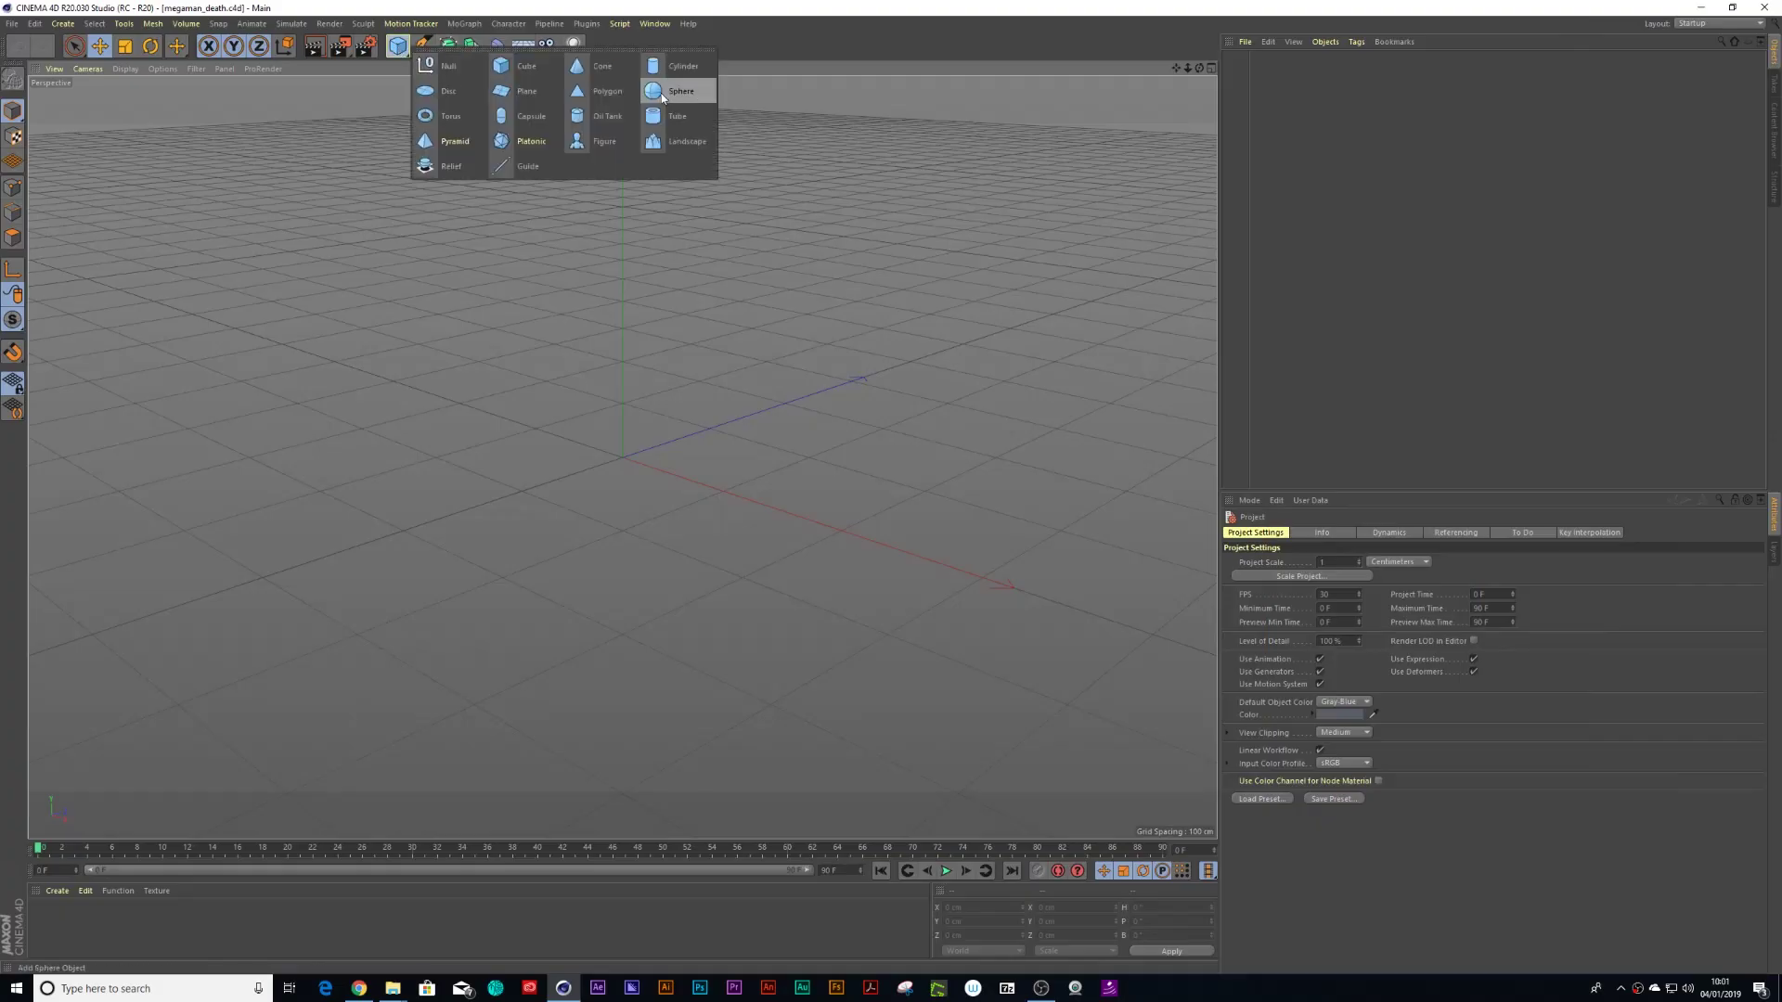
Add a sphere and keyframe its radius at 0 cm on frame 0
click(663, 92)
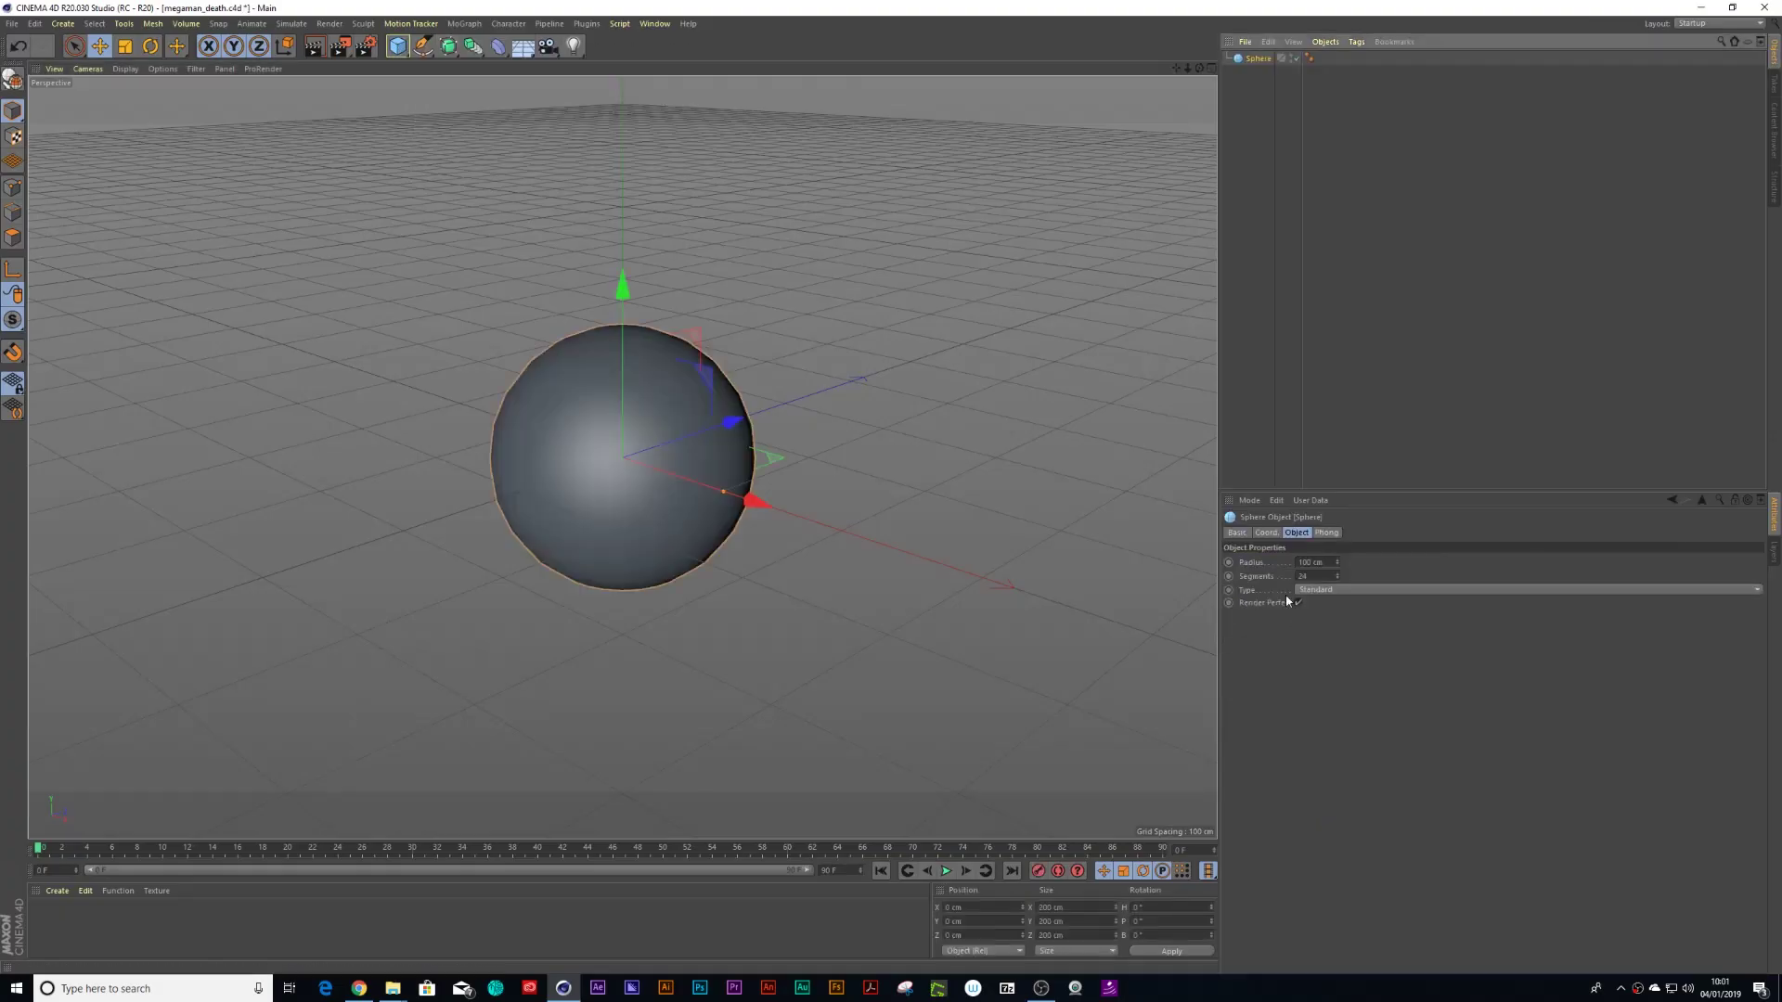
ctrl+click(1229, 563)
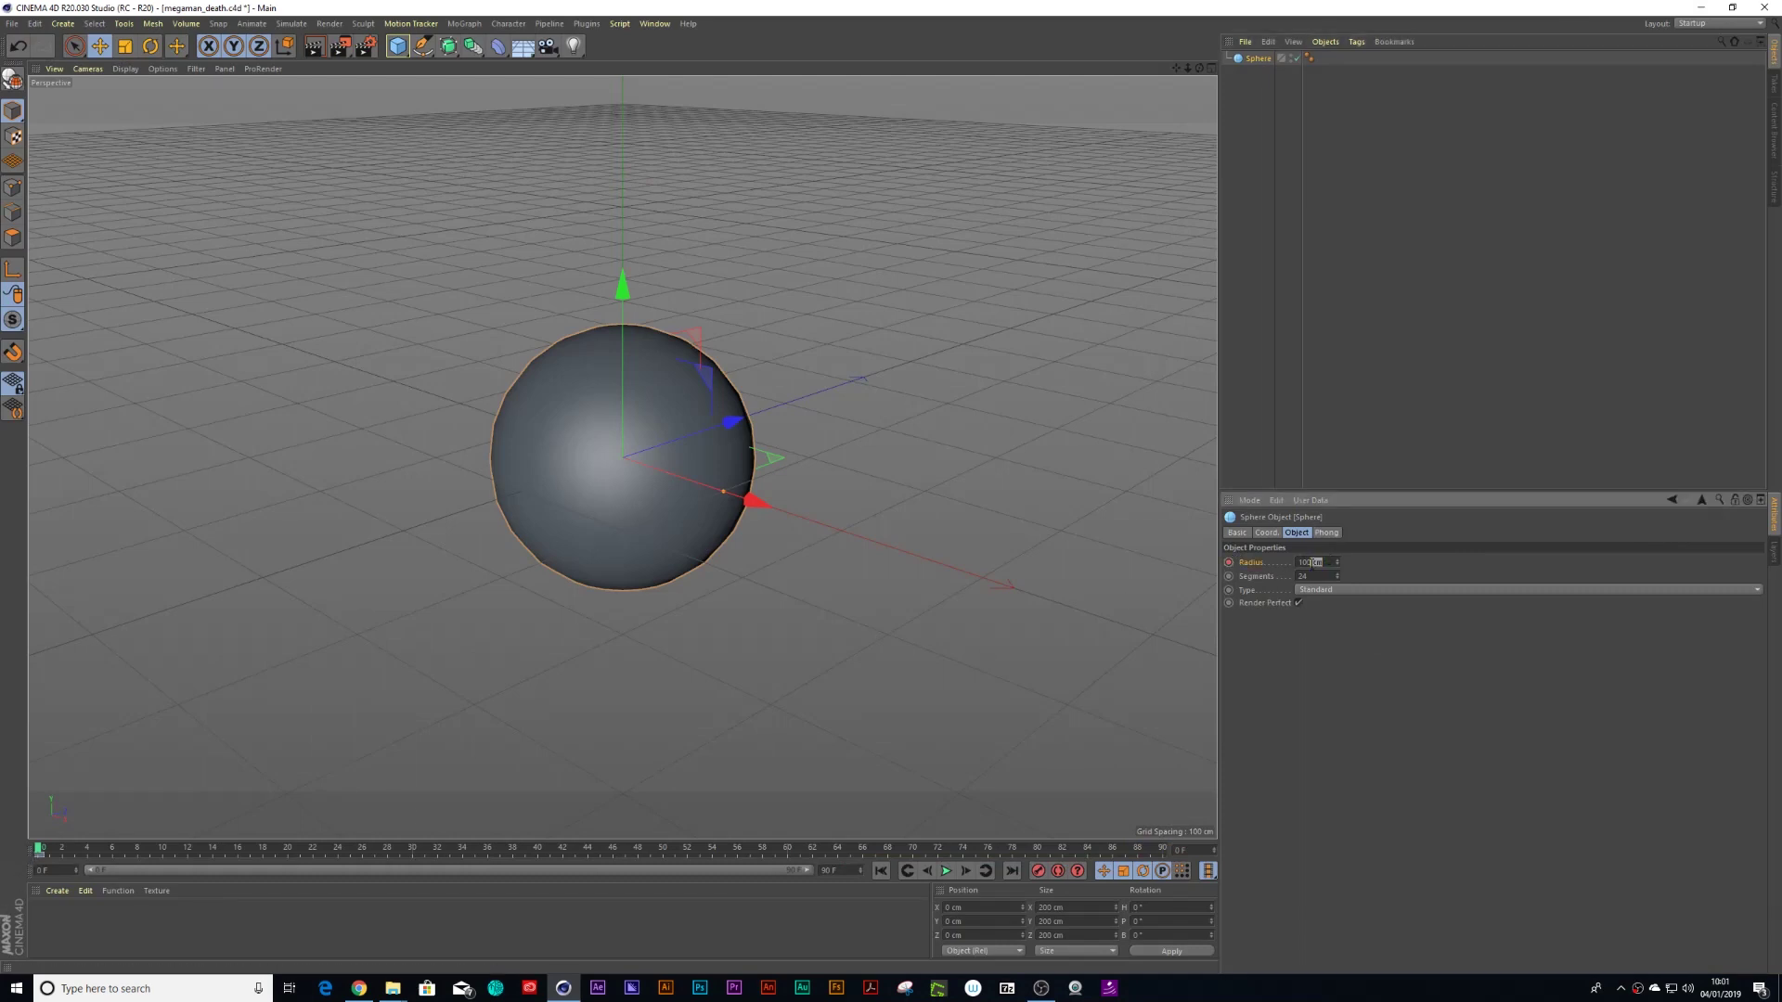
text(0)
key(Return)
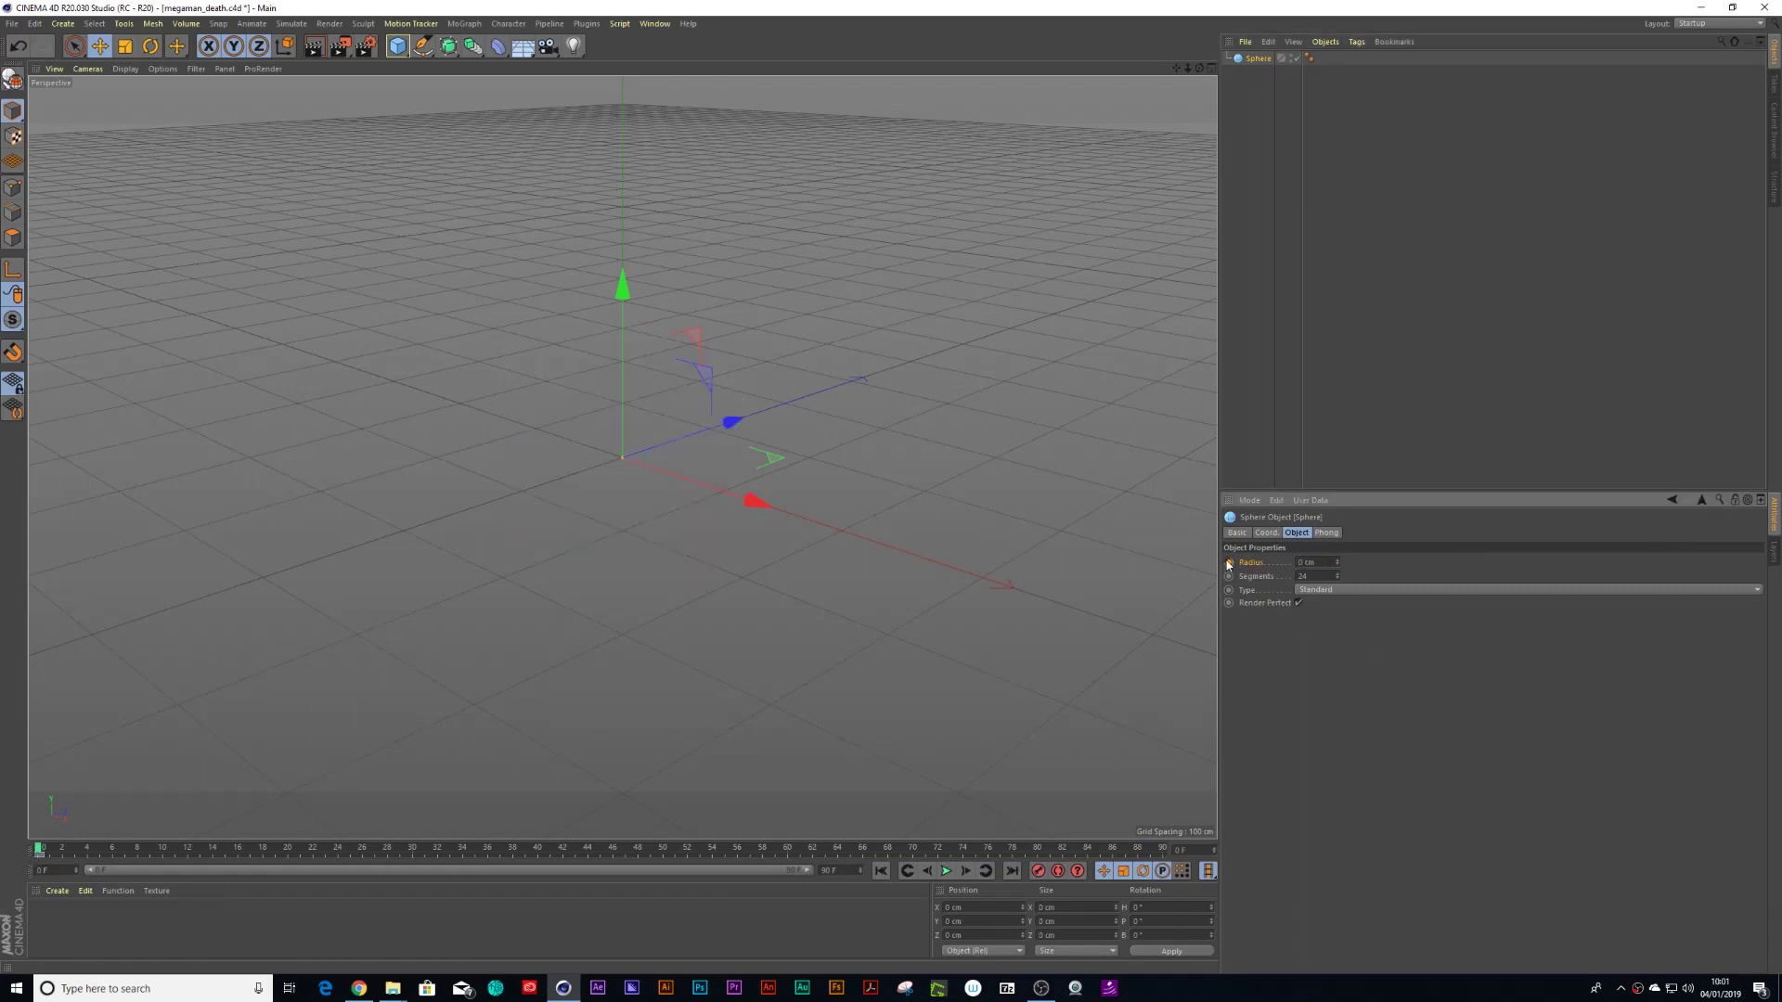
Keyframe the sphere's radius at 100 cm on frame 10
drag(39, 849, 162, 850)
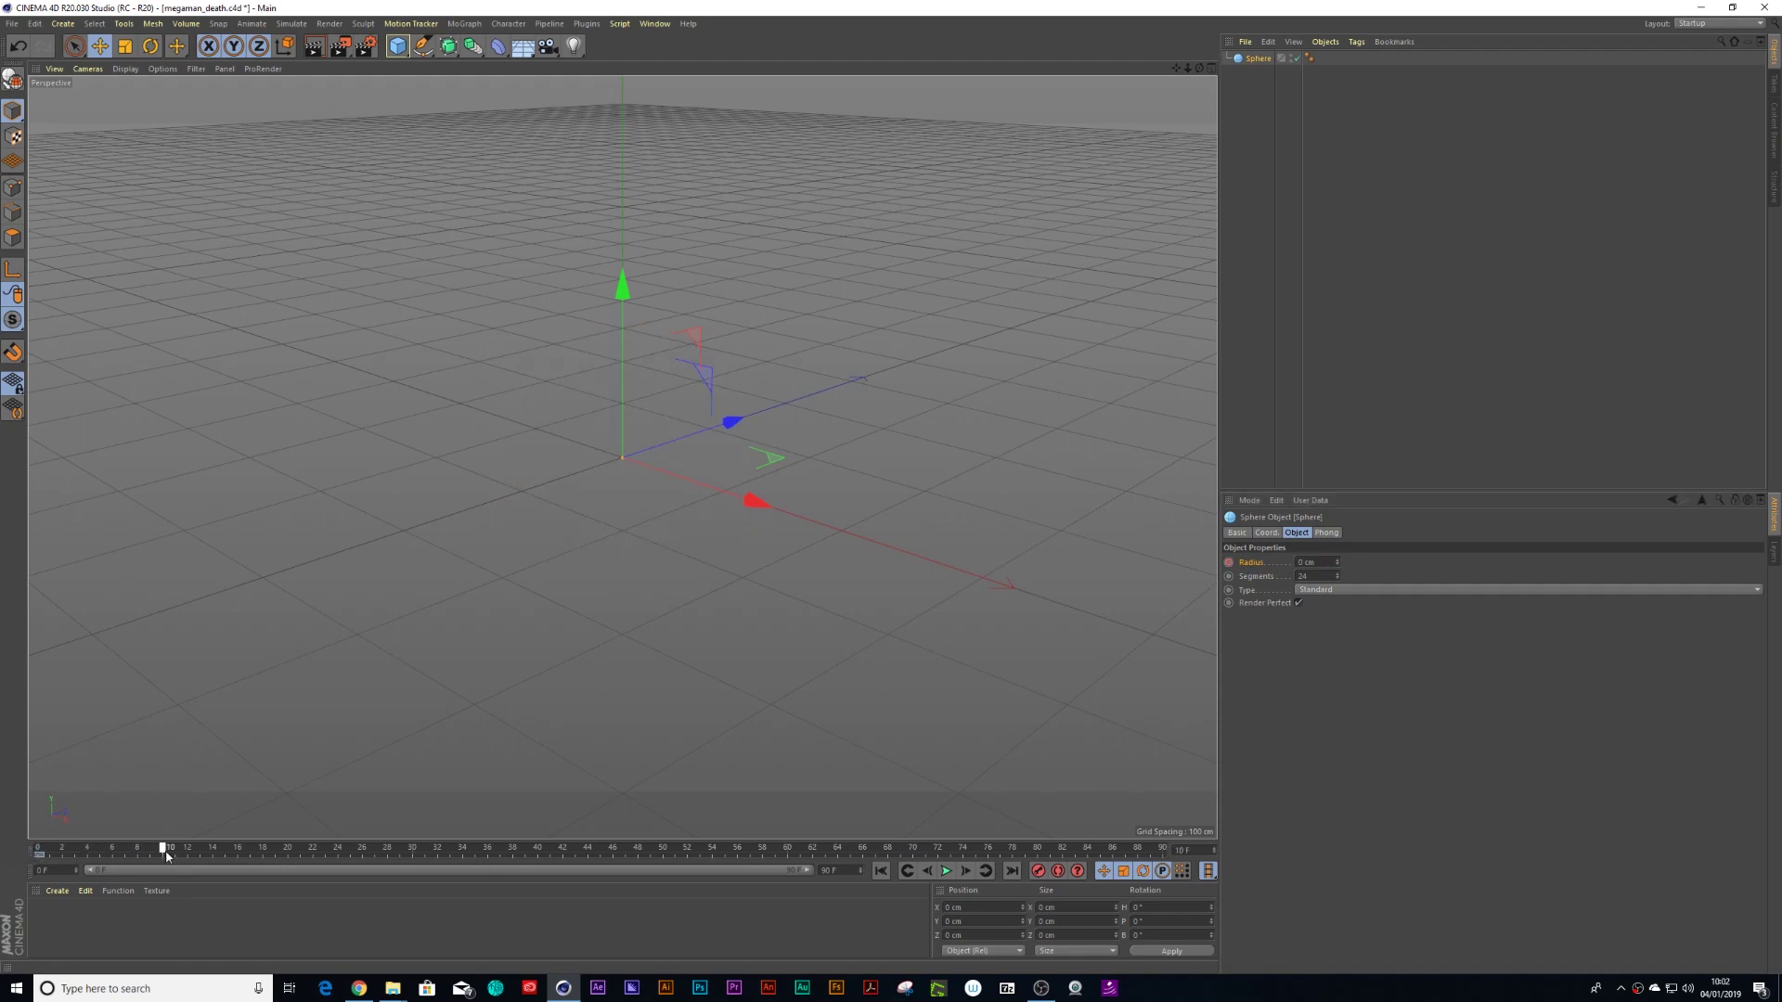
click(1317, 561)
text(100)
key(Return)
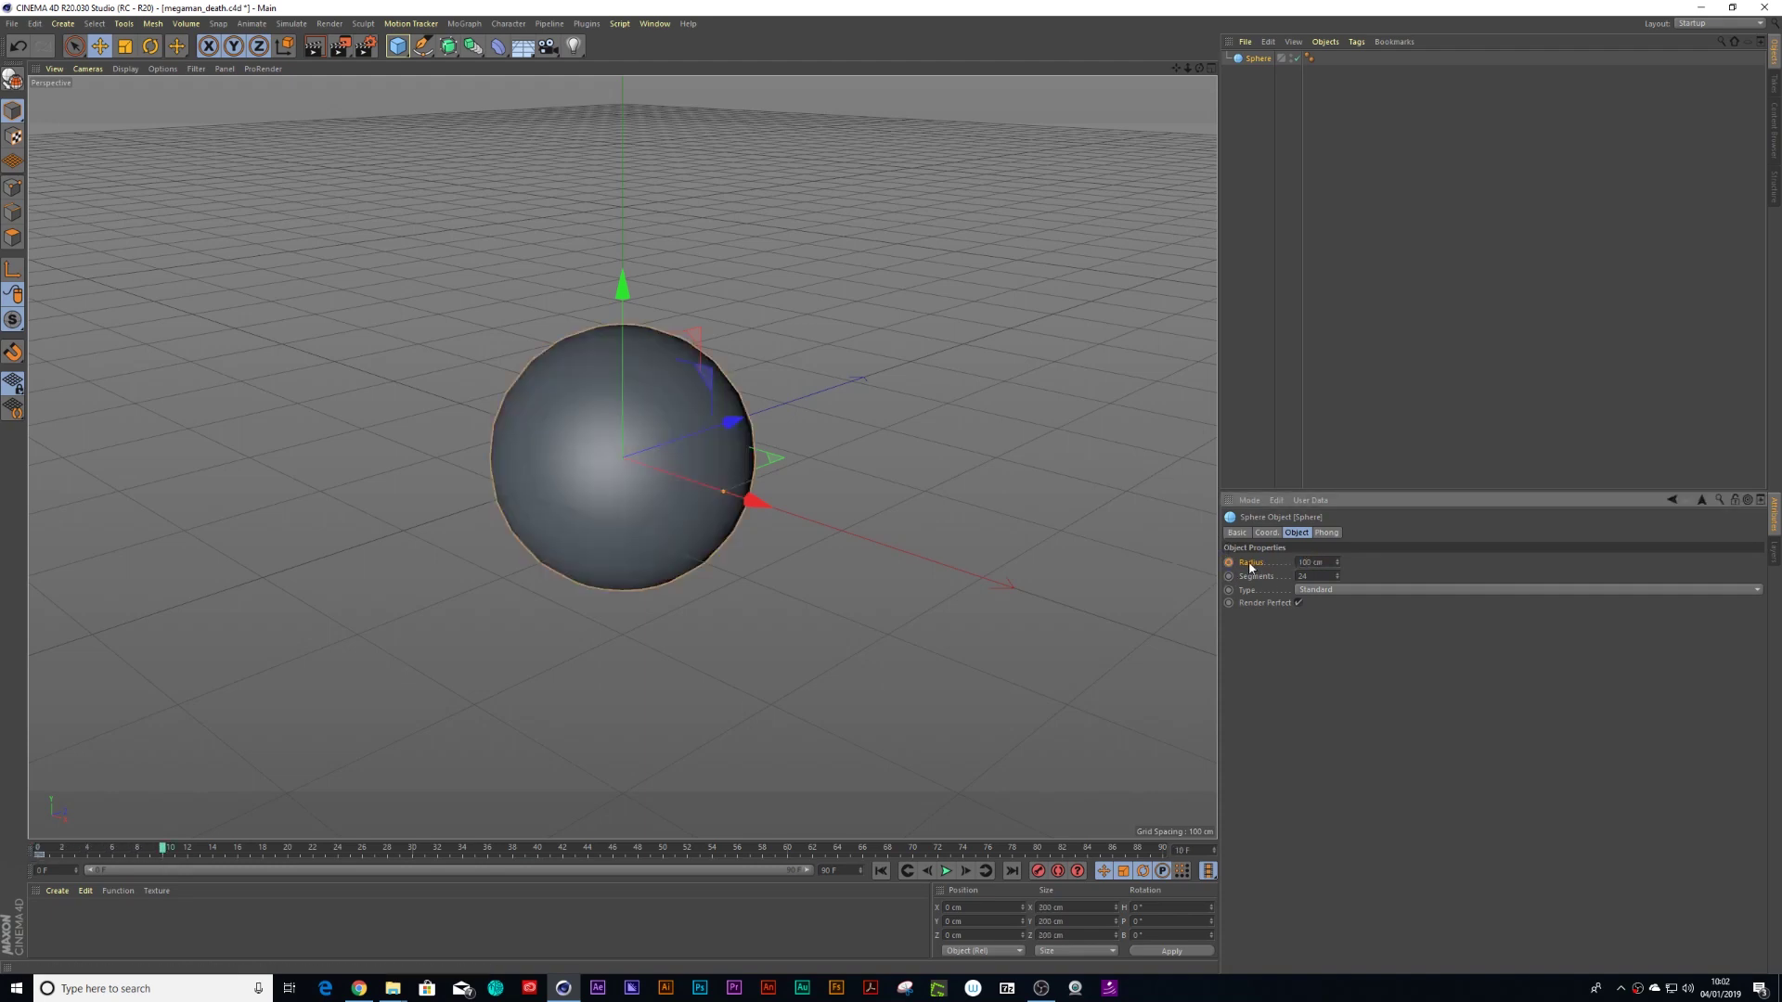
click(1229, 562)
Keyframe the radius back to 0 cm on frame 20 and play the animation
drag(164, 849, 288, 847)
double_click(1316, 562)
text(0)
click(1228, 562)
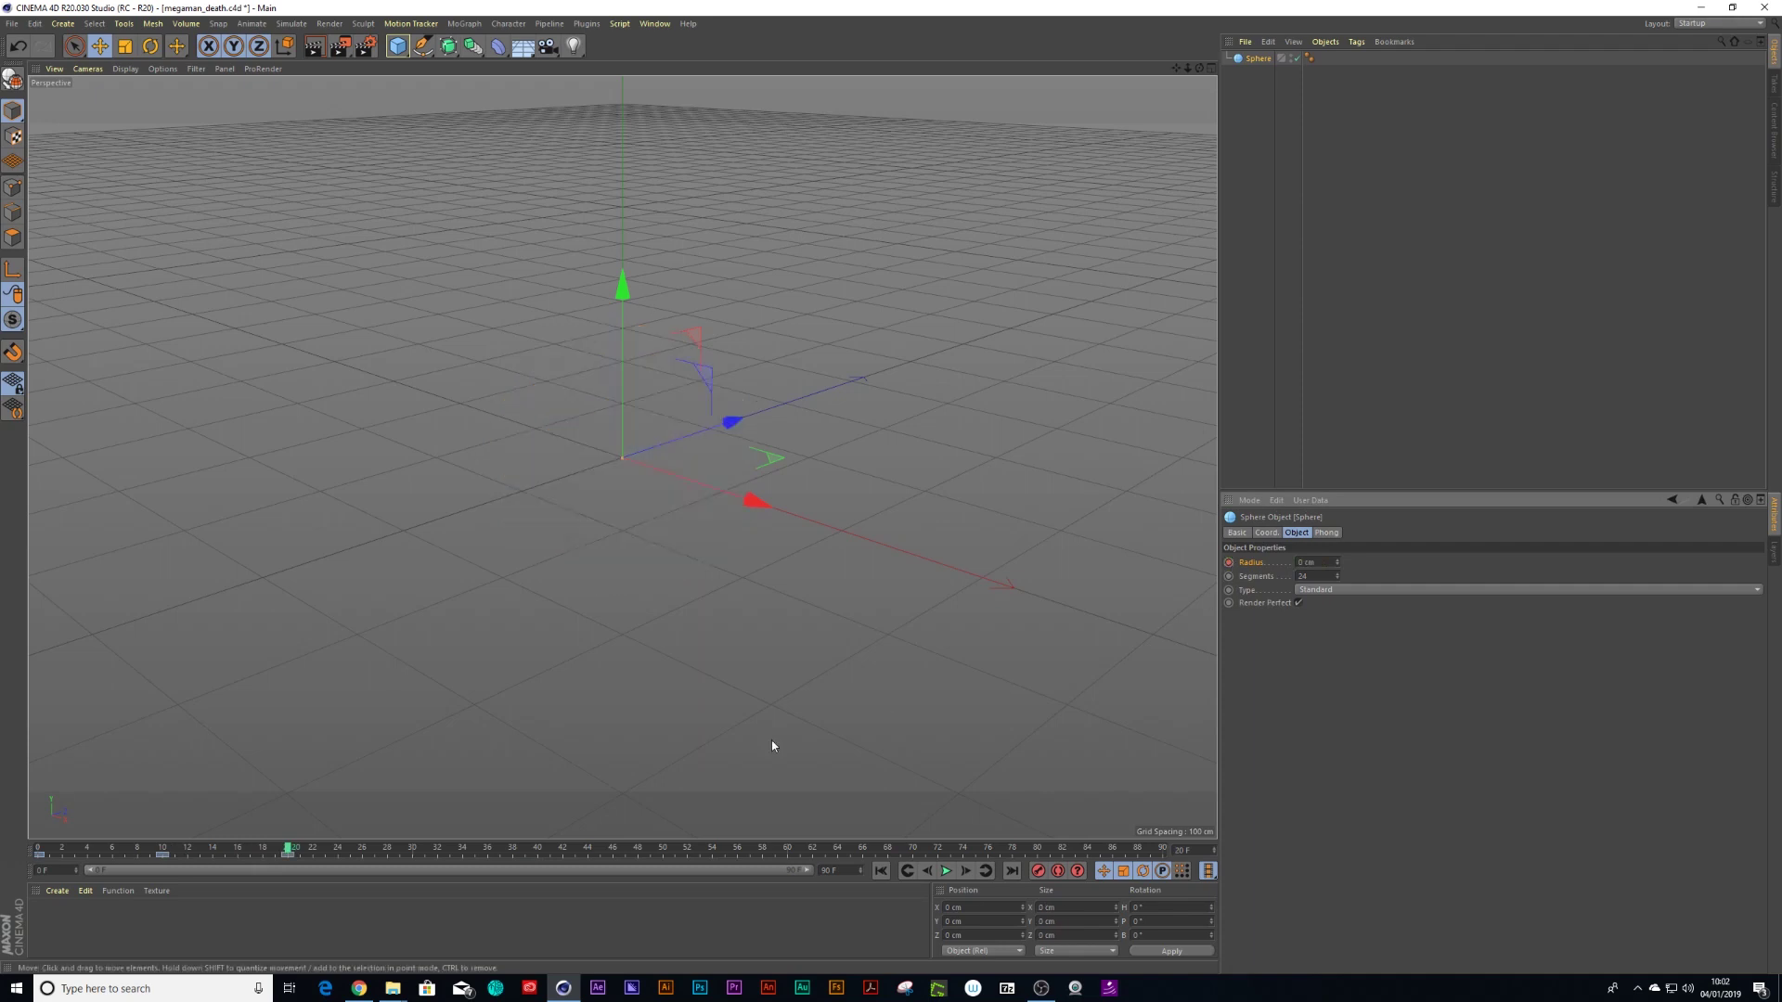
click(946, 870)
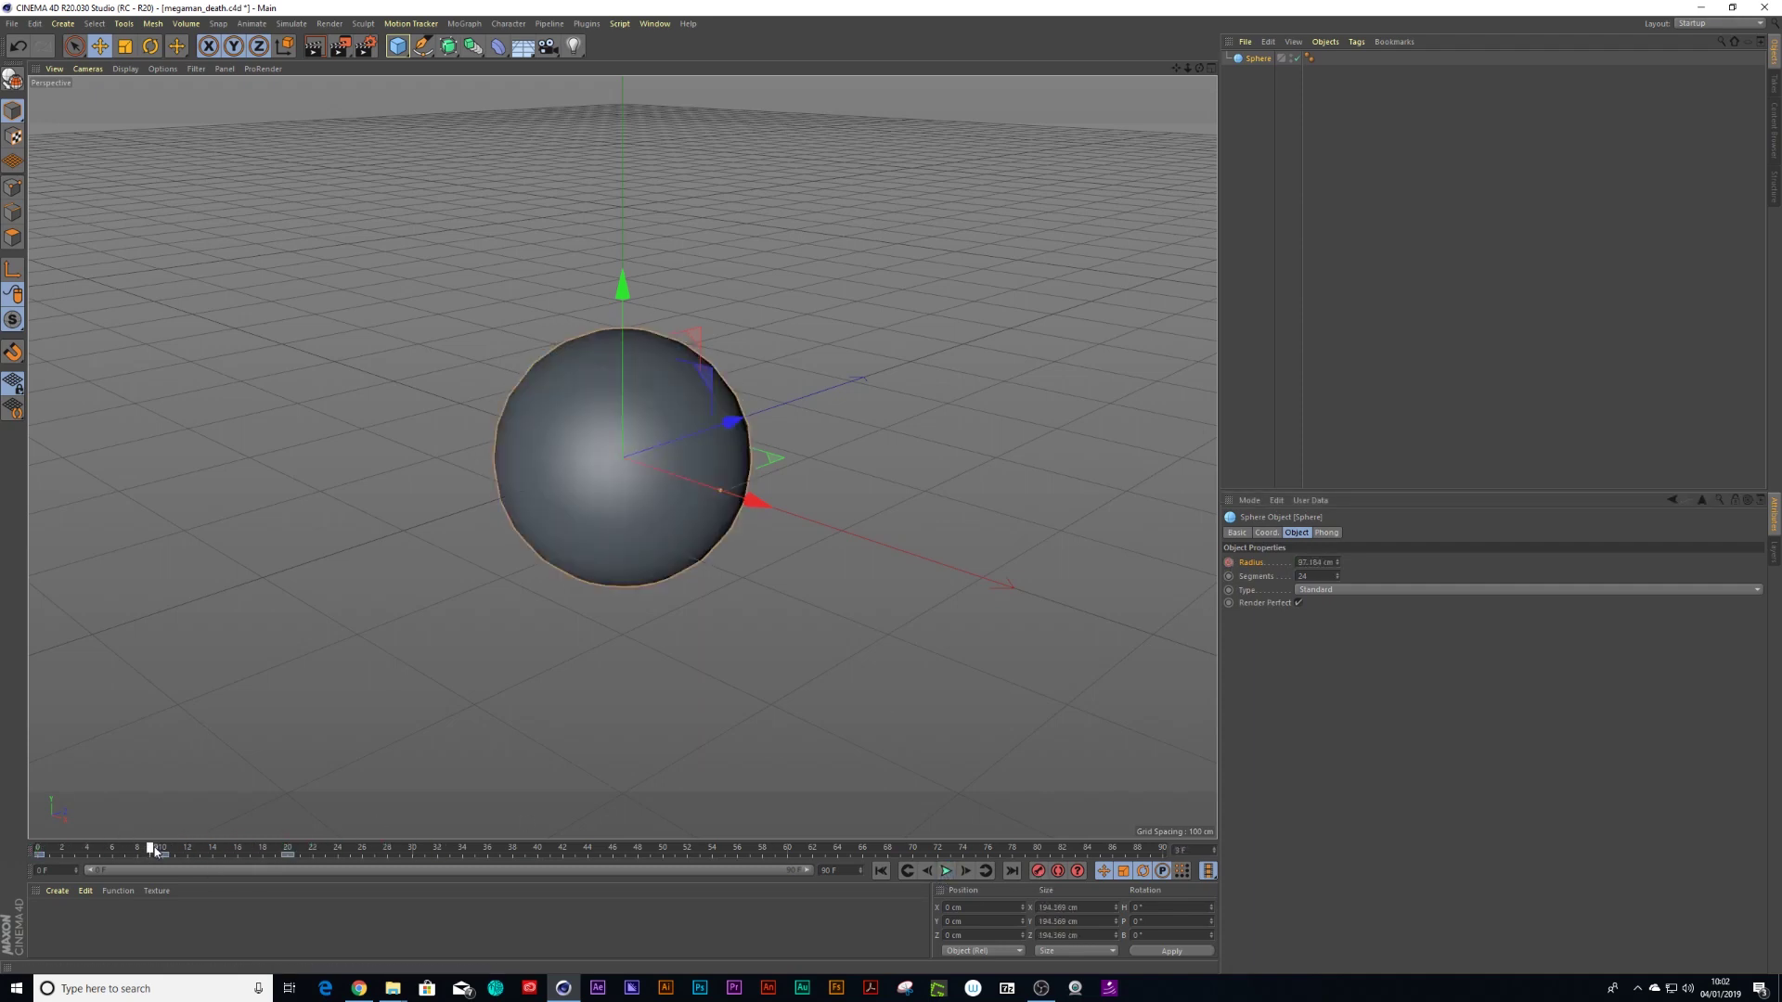
Add a torus with a 20 cm pipe radius and show its Basic properties
click(397, 45)
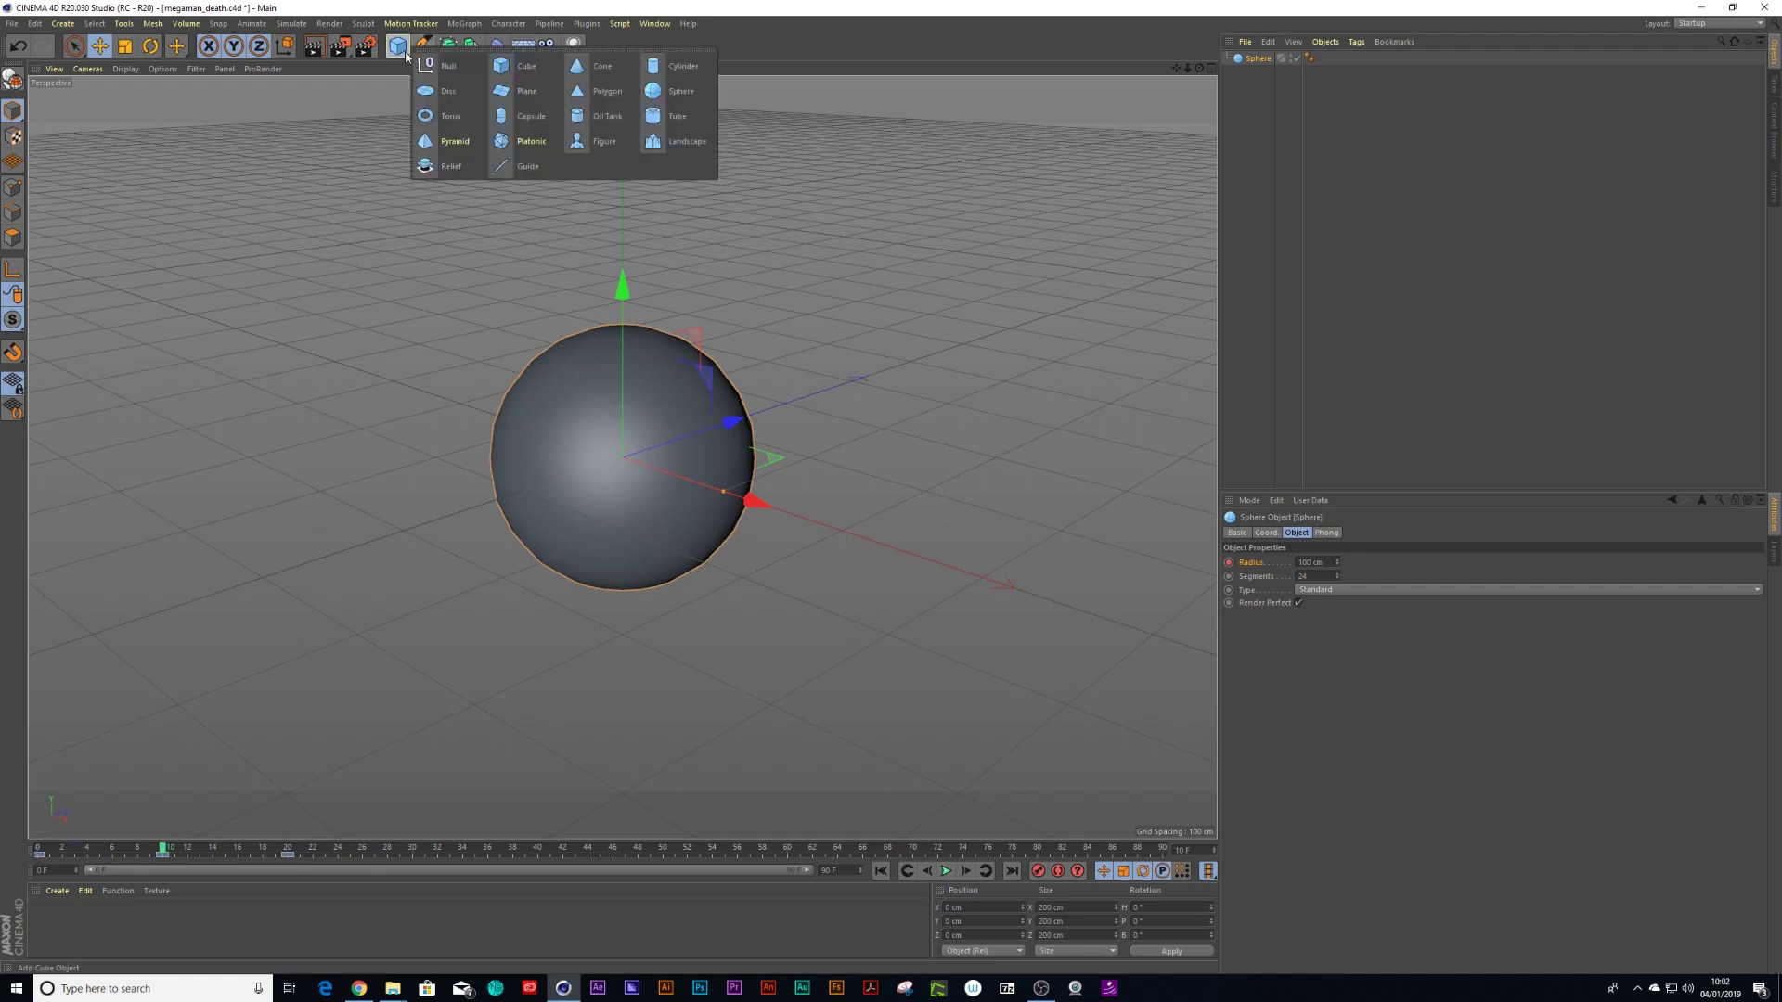
click(441, 117)
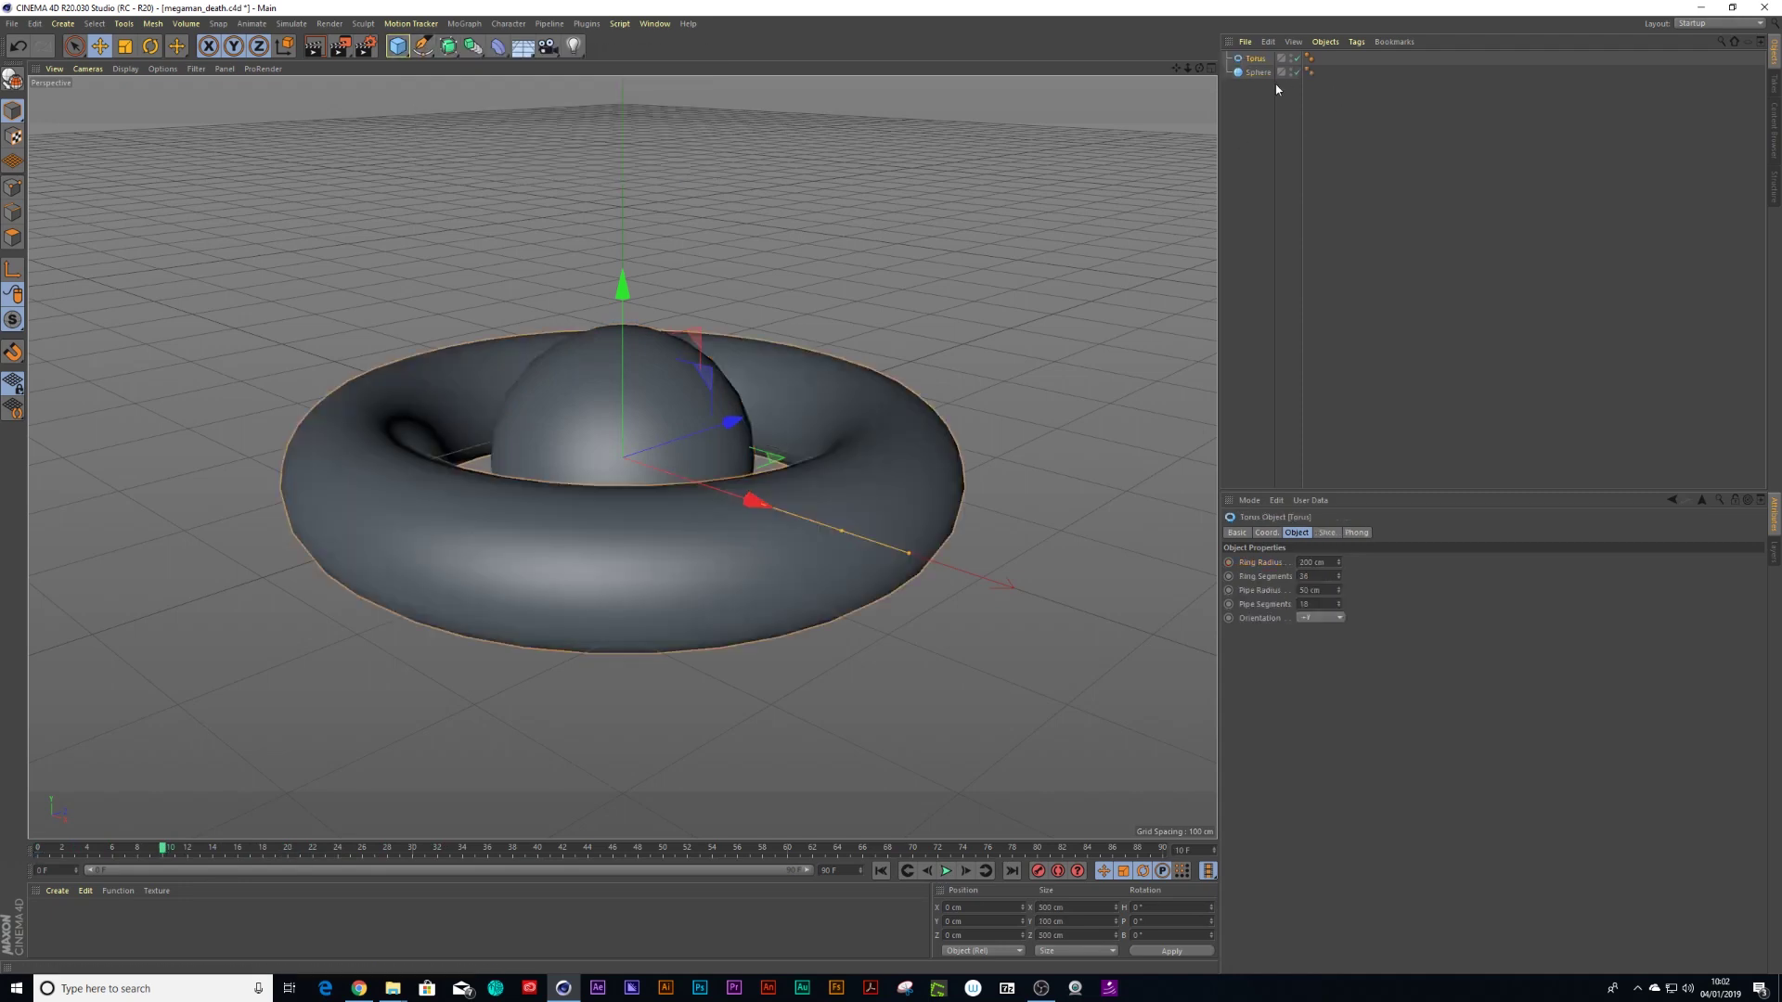
double_click(1327, 591)
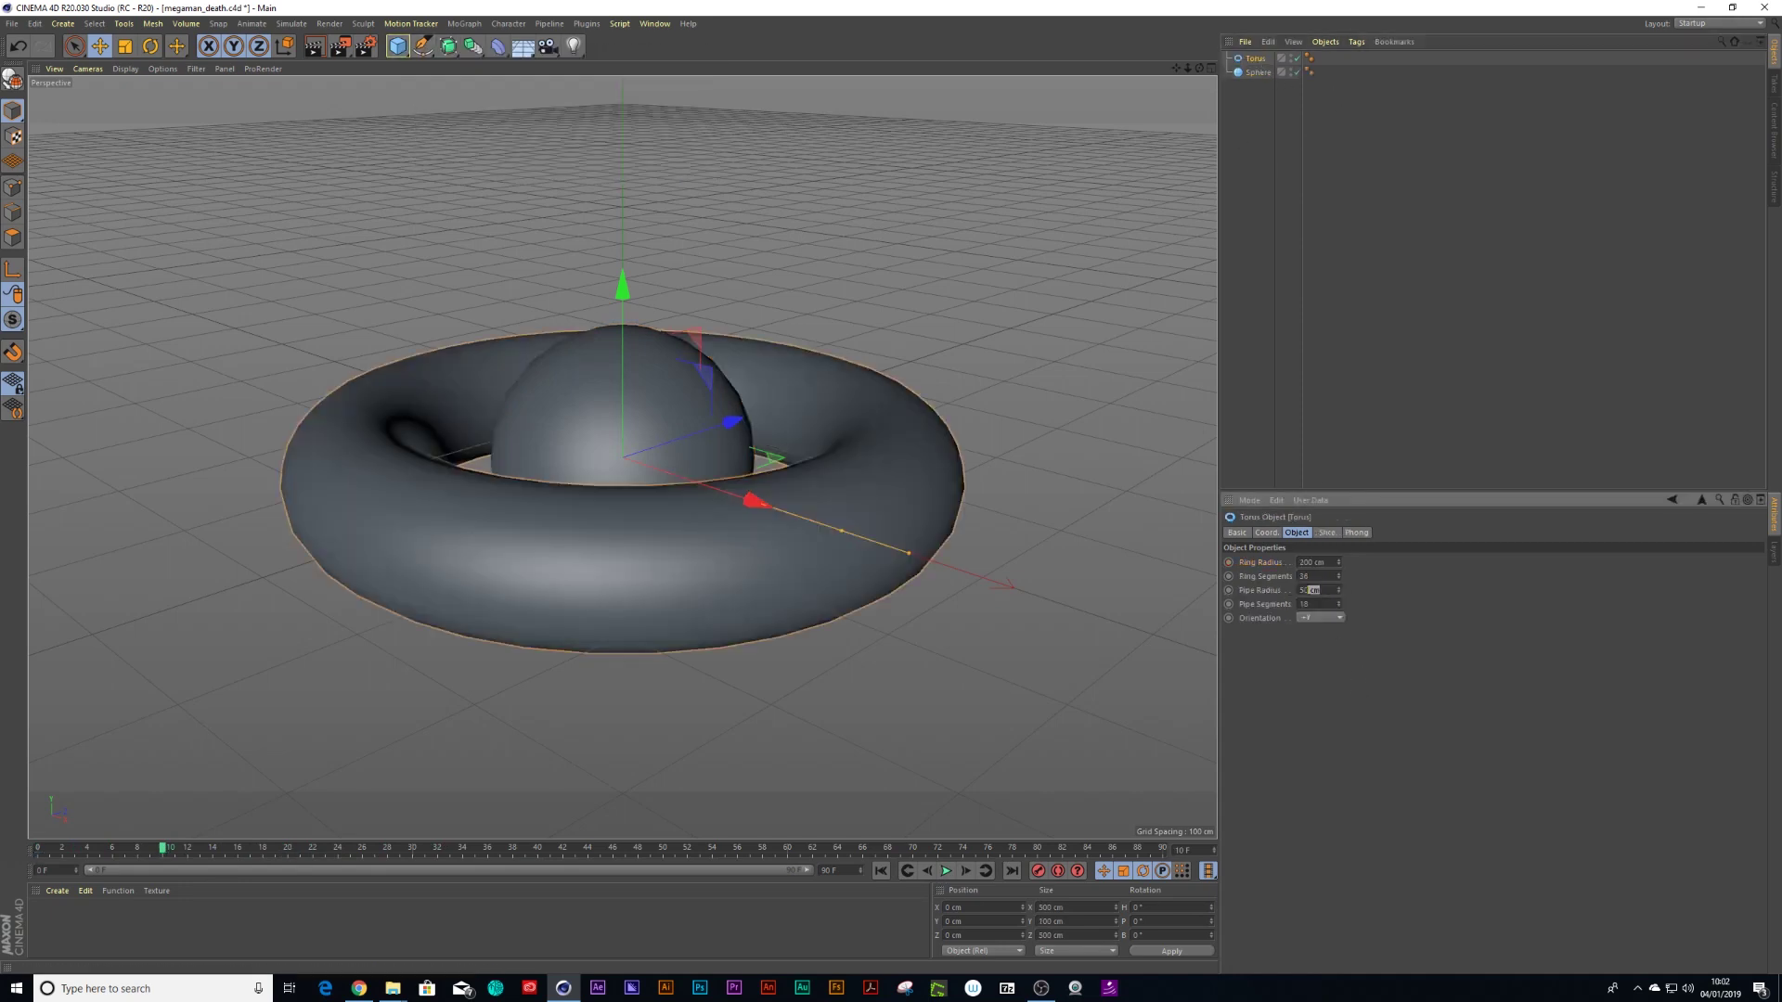
text(20)
key(Return)
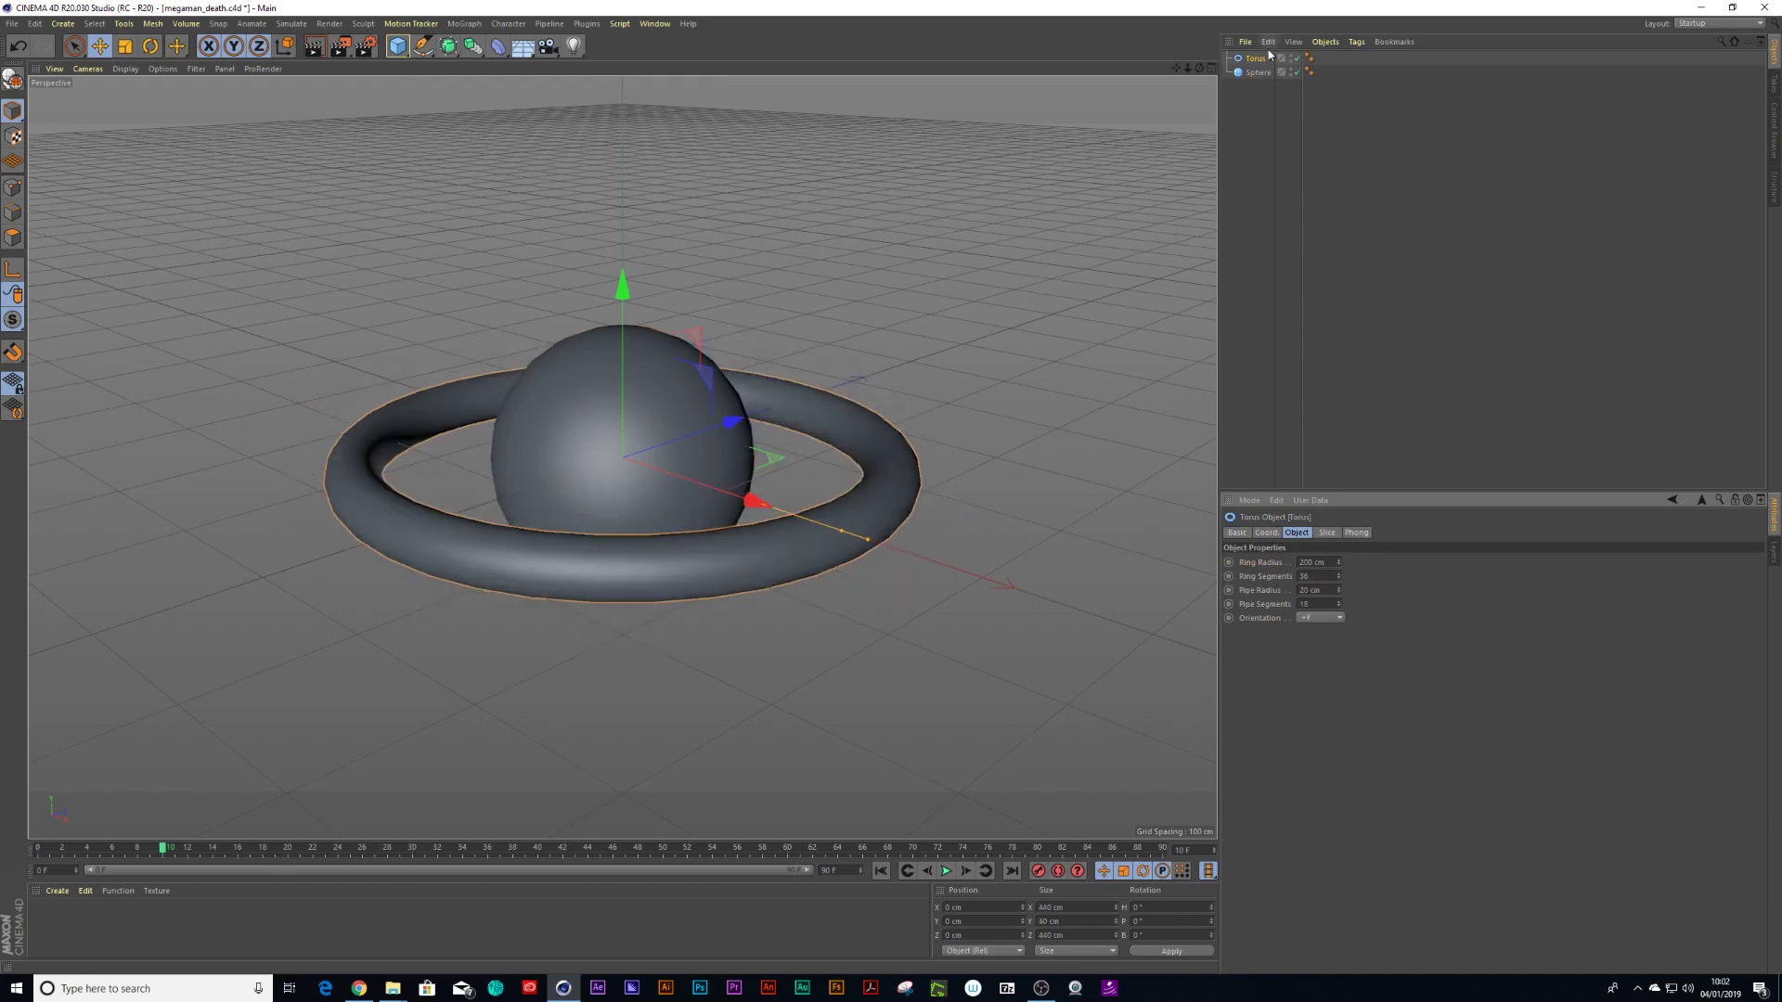
click(1237, 532)
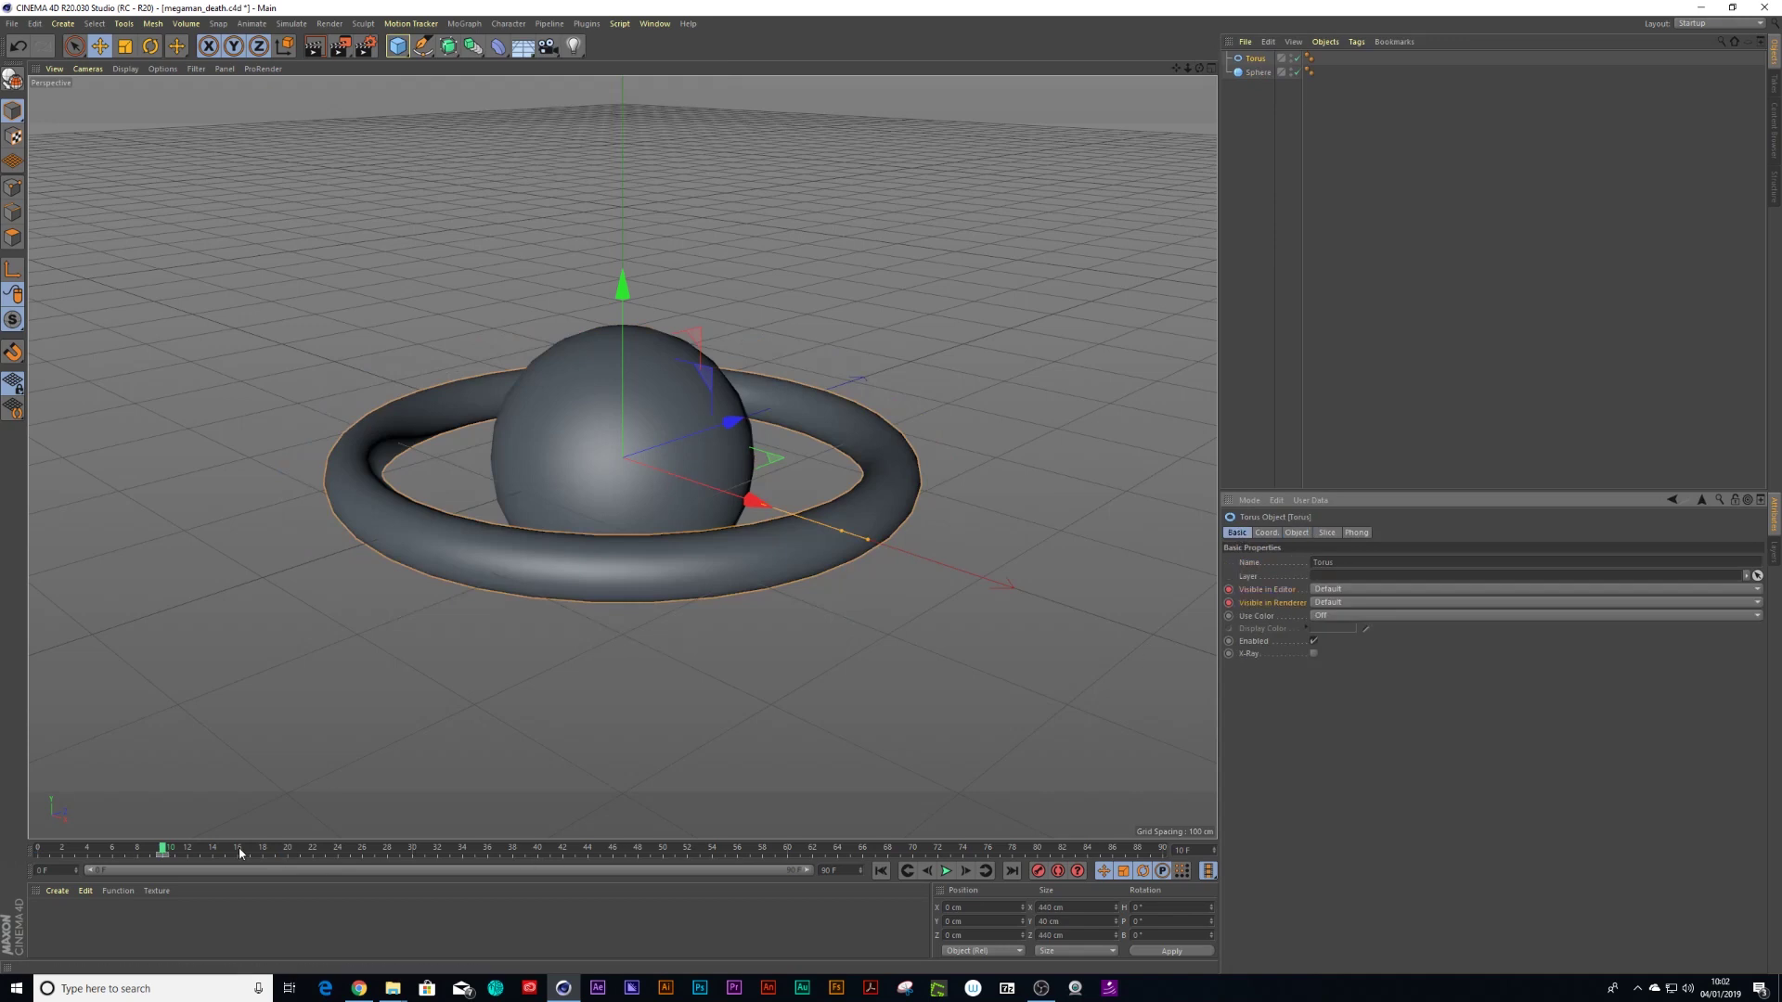
Keyframe the torus hidden in editor and renderer at frames 8 and 12
drag(163, 850, 144, 850)
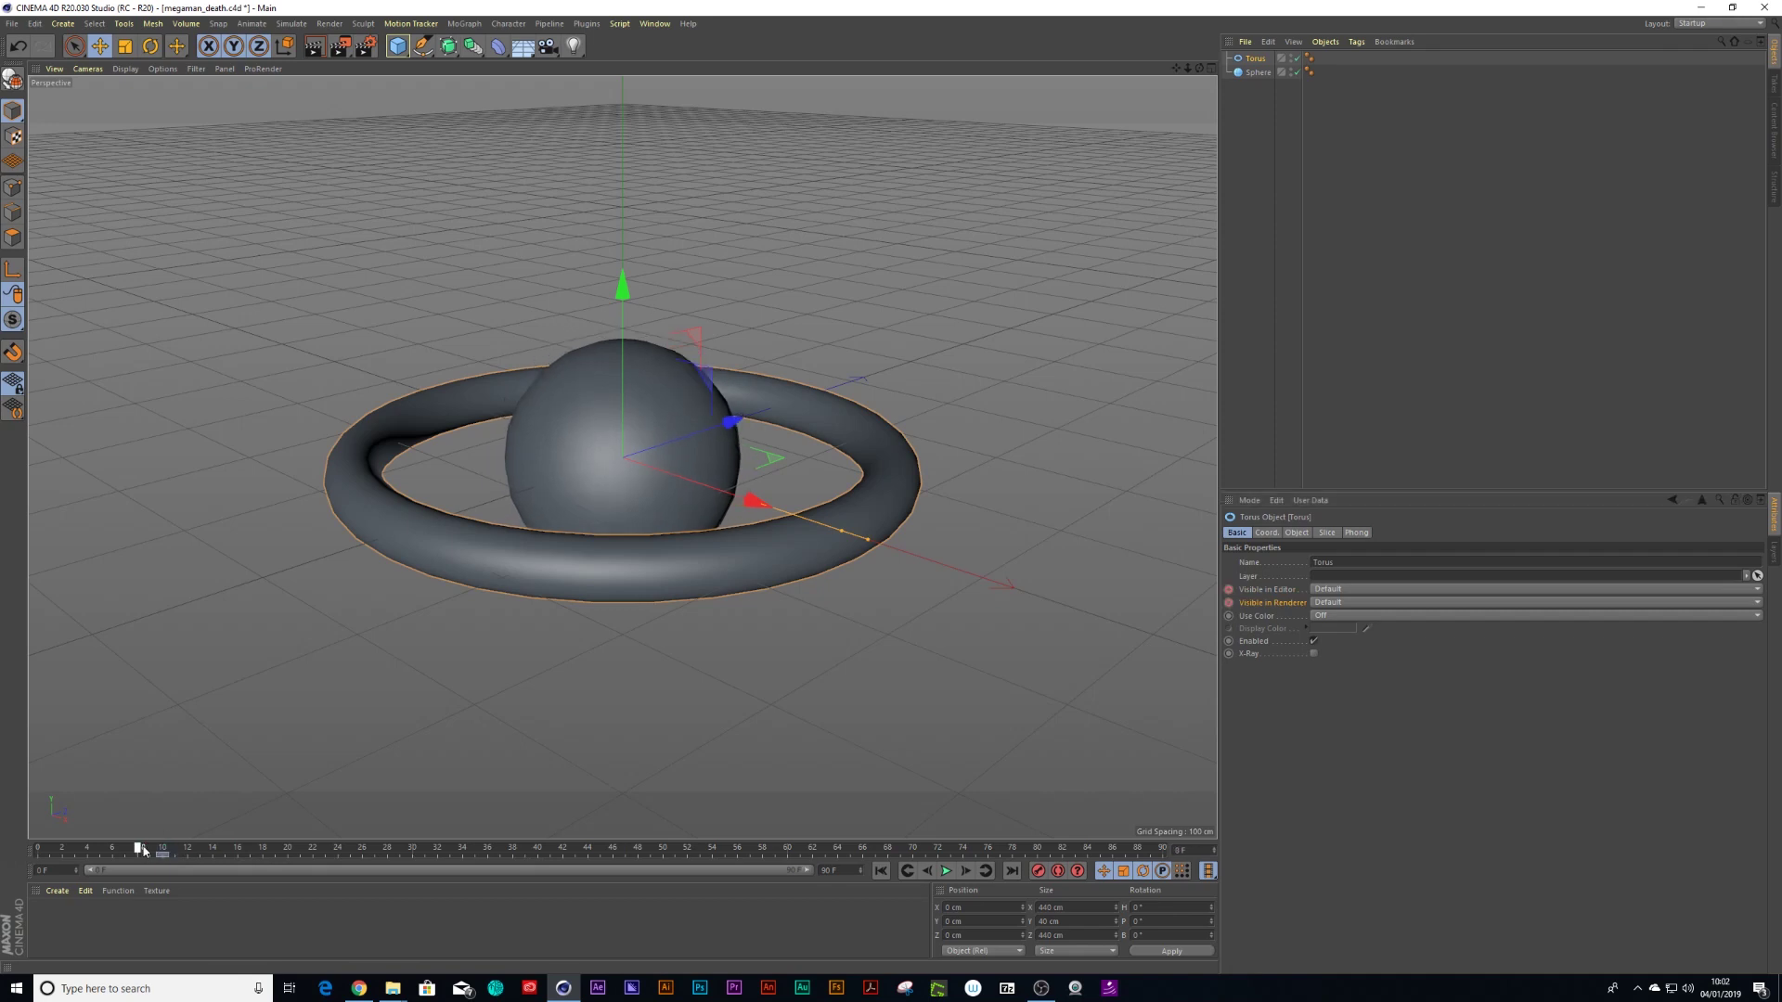
click(1316, 590)
click(1322, 631)
click(1322, 603)
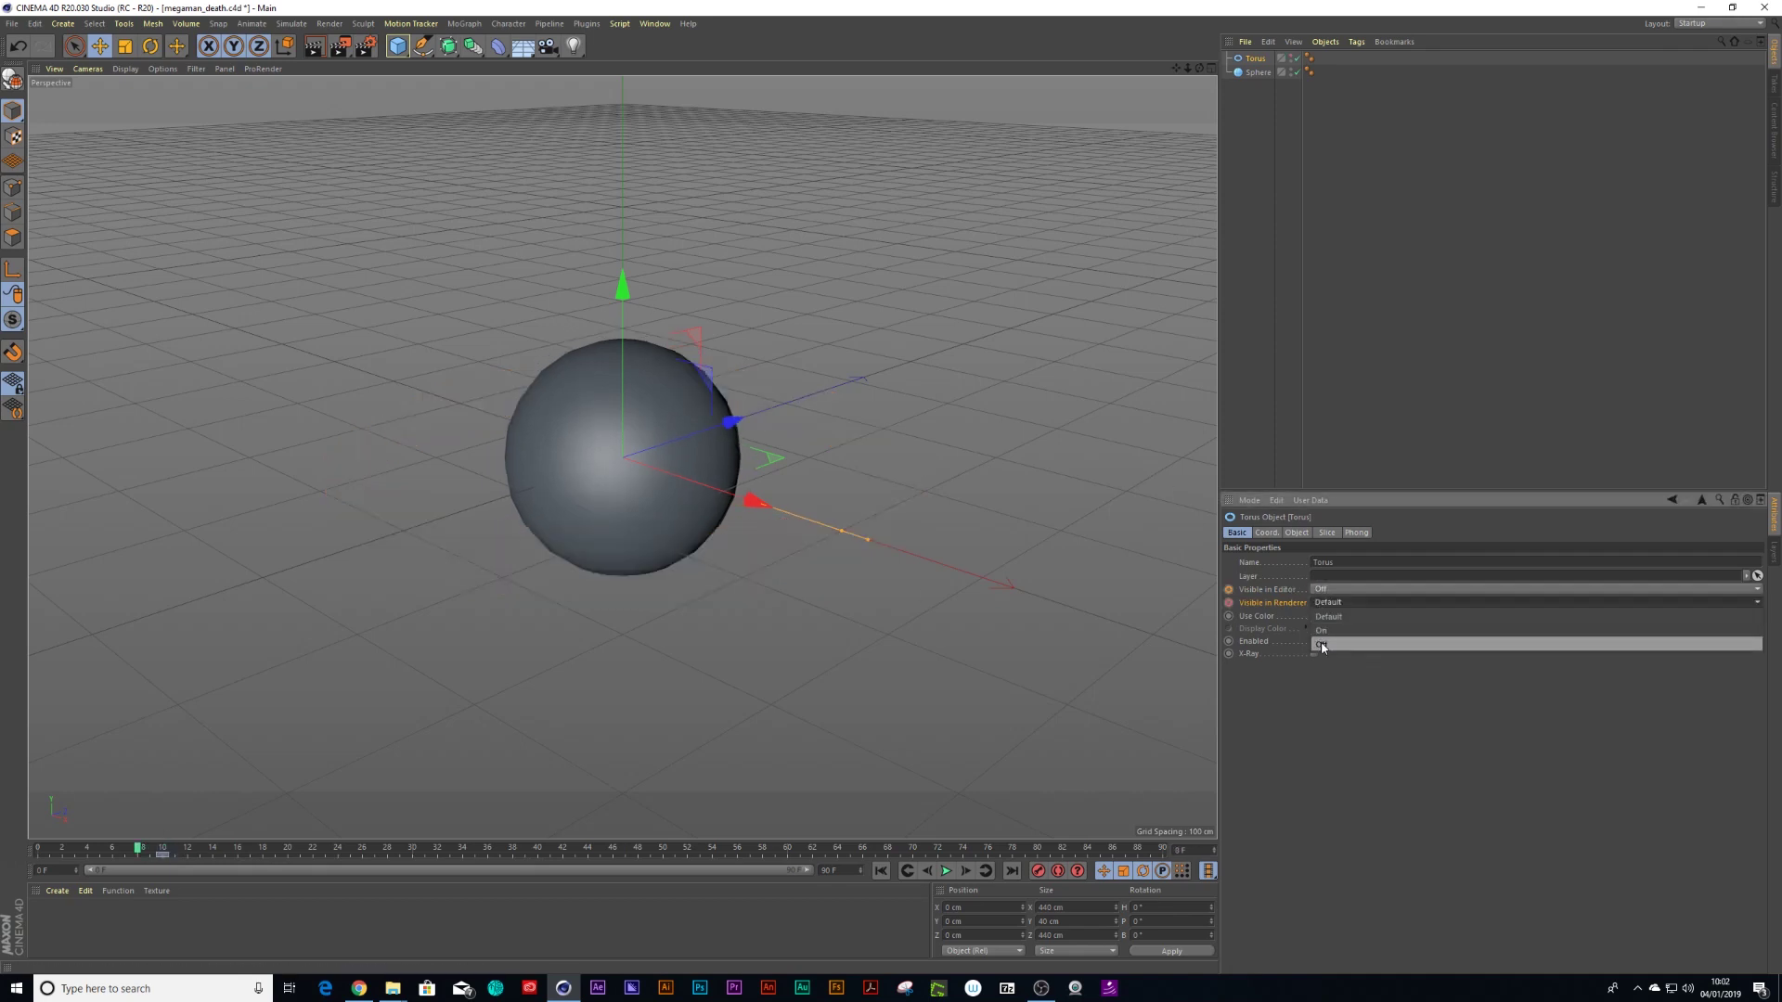
click(1322, 645)
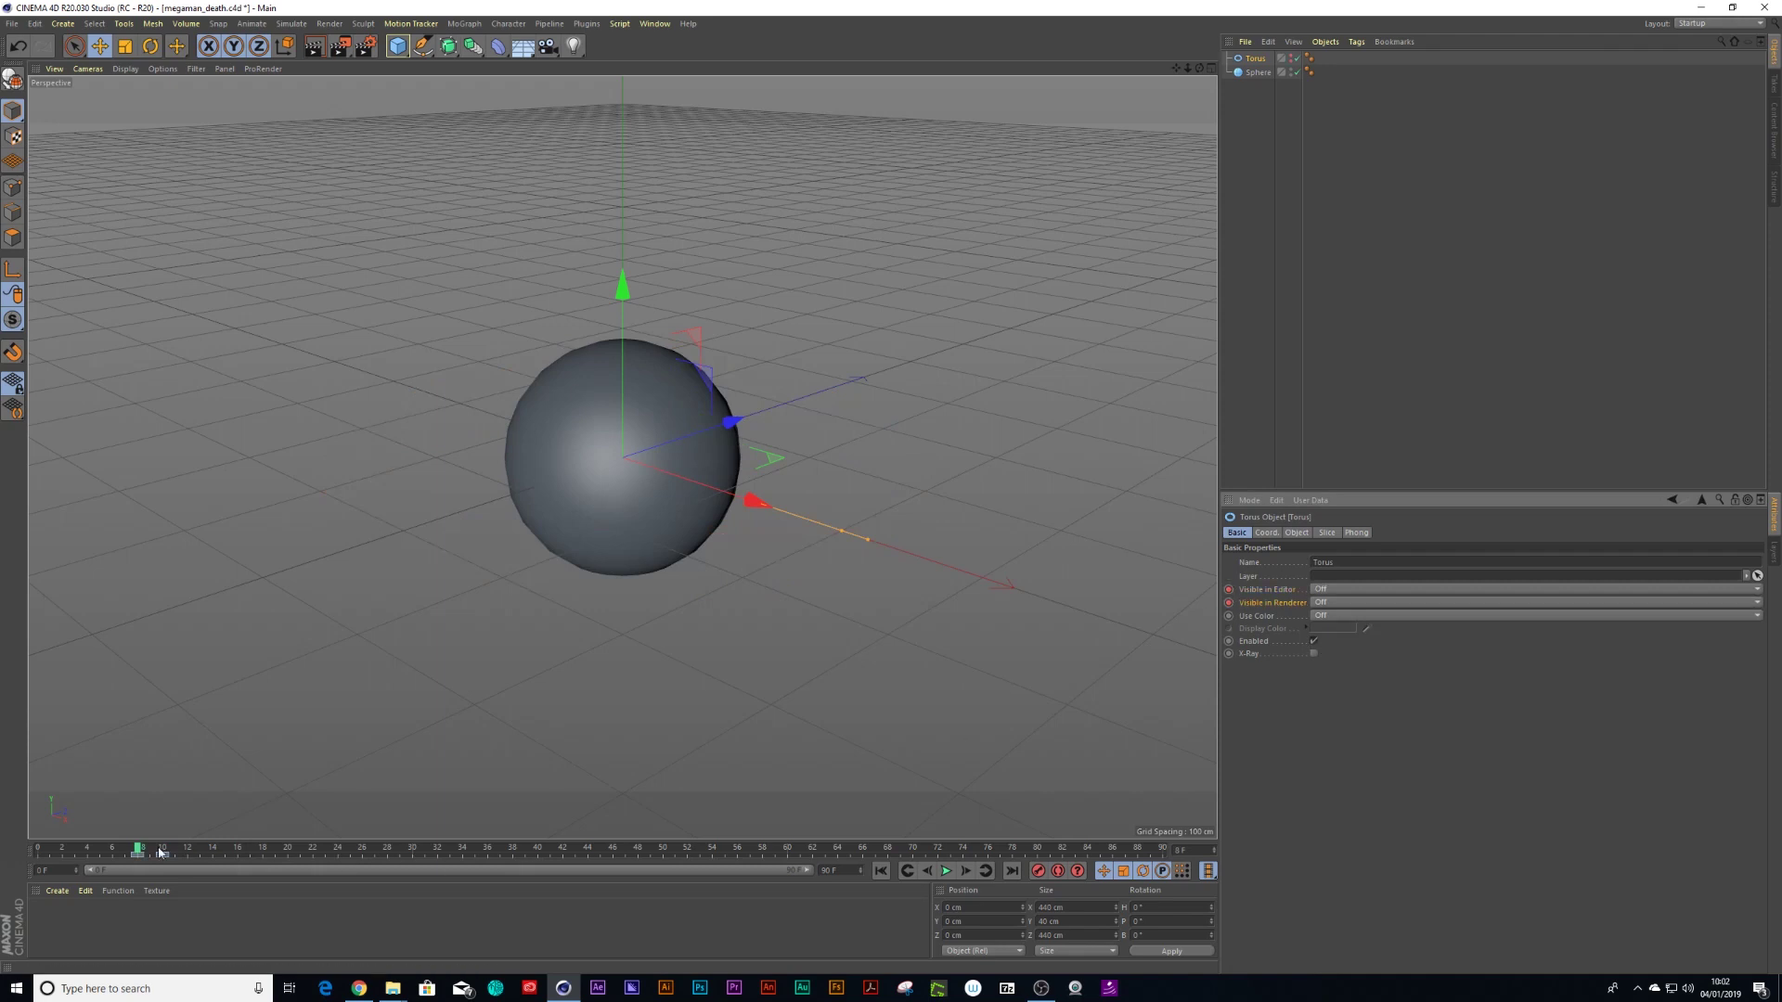
drag(138, 850, 194, 852)
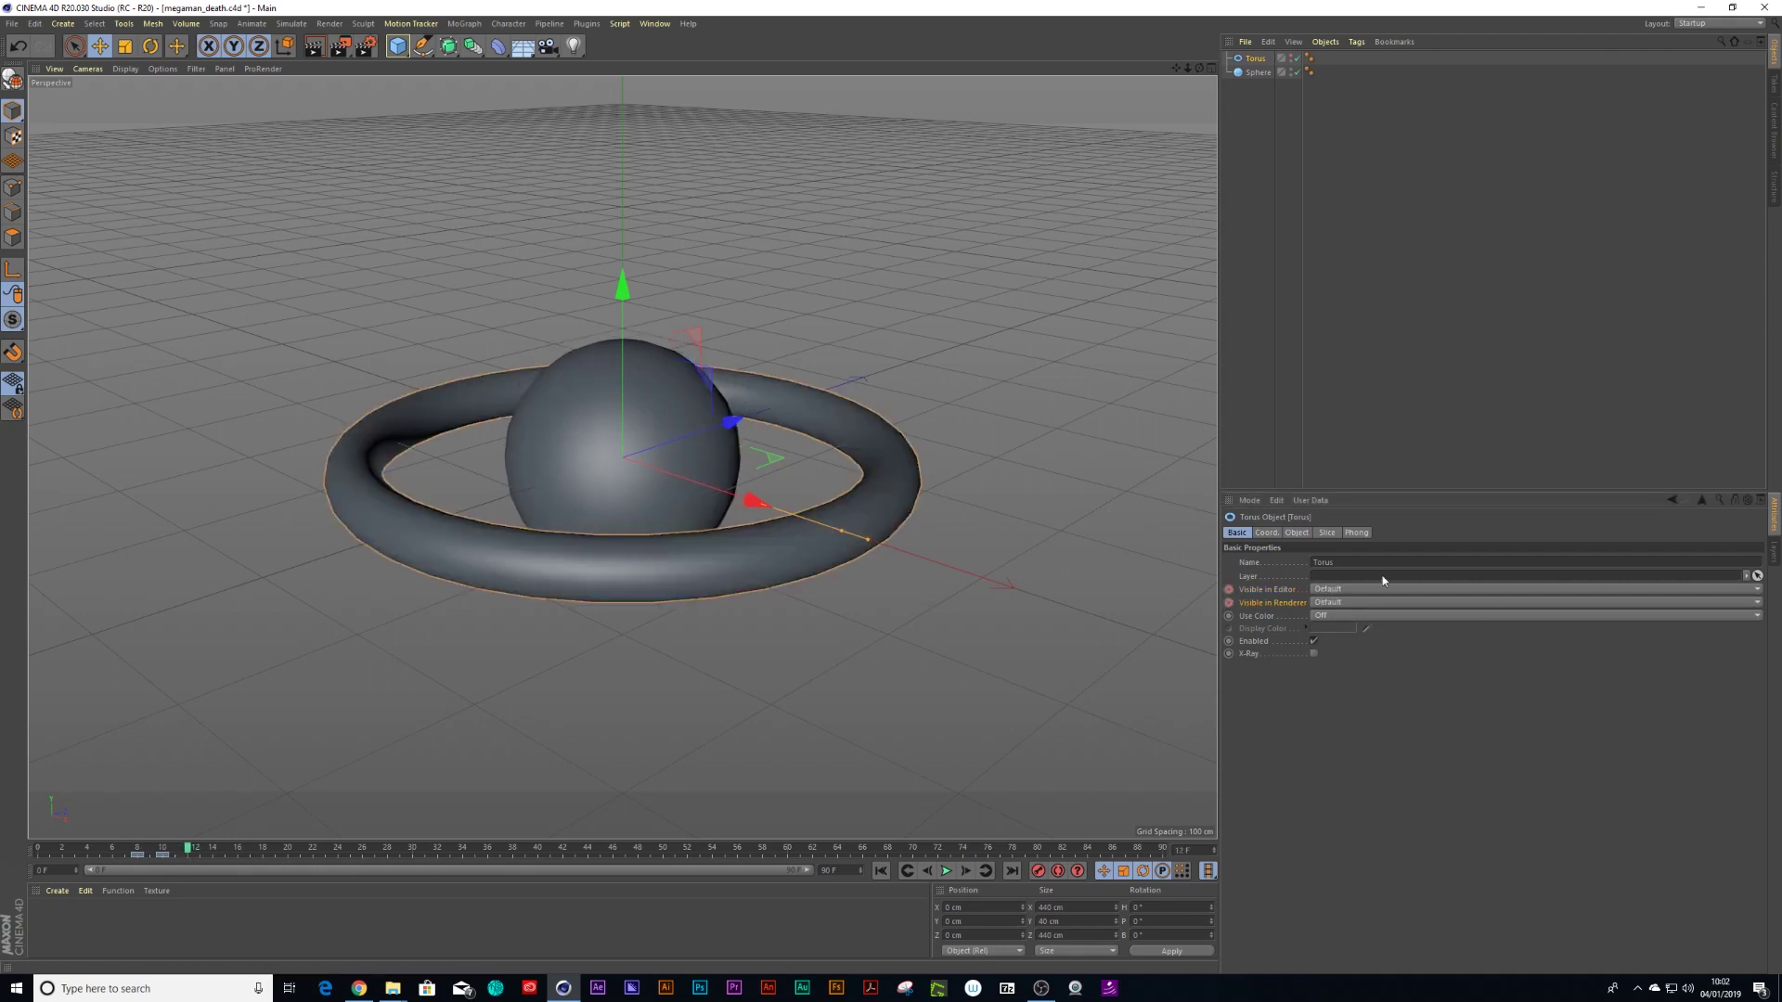
click(1332, 592)
click(1325, 632)
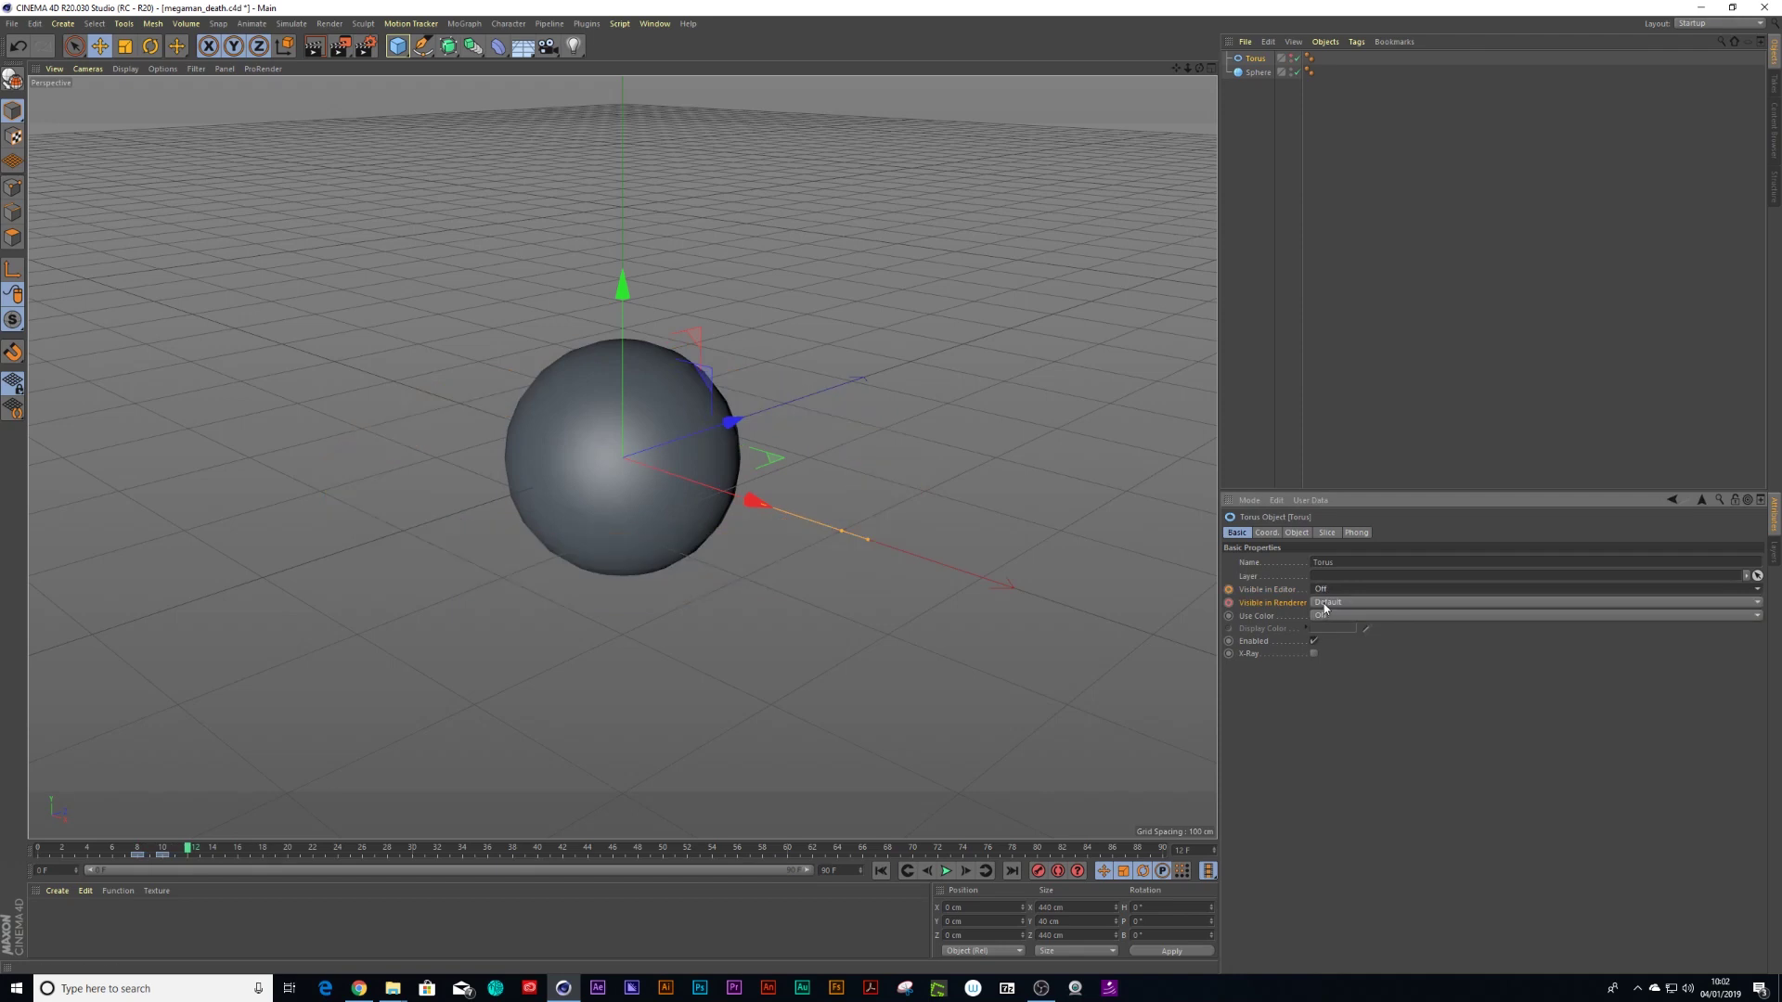
click(1326, 603)
click(1324, 645)
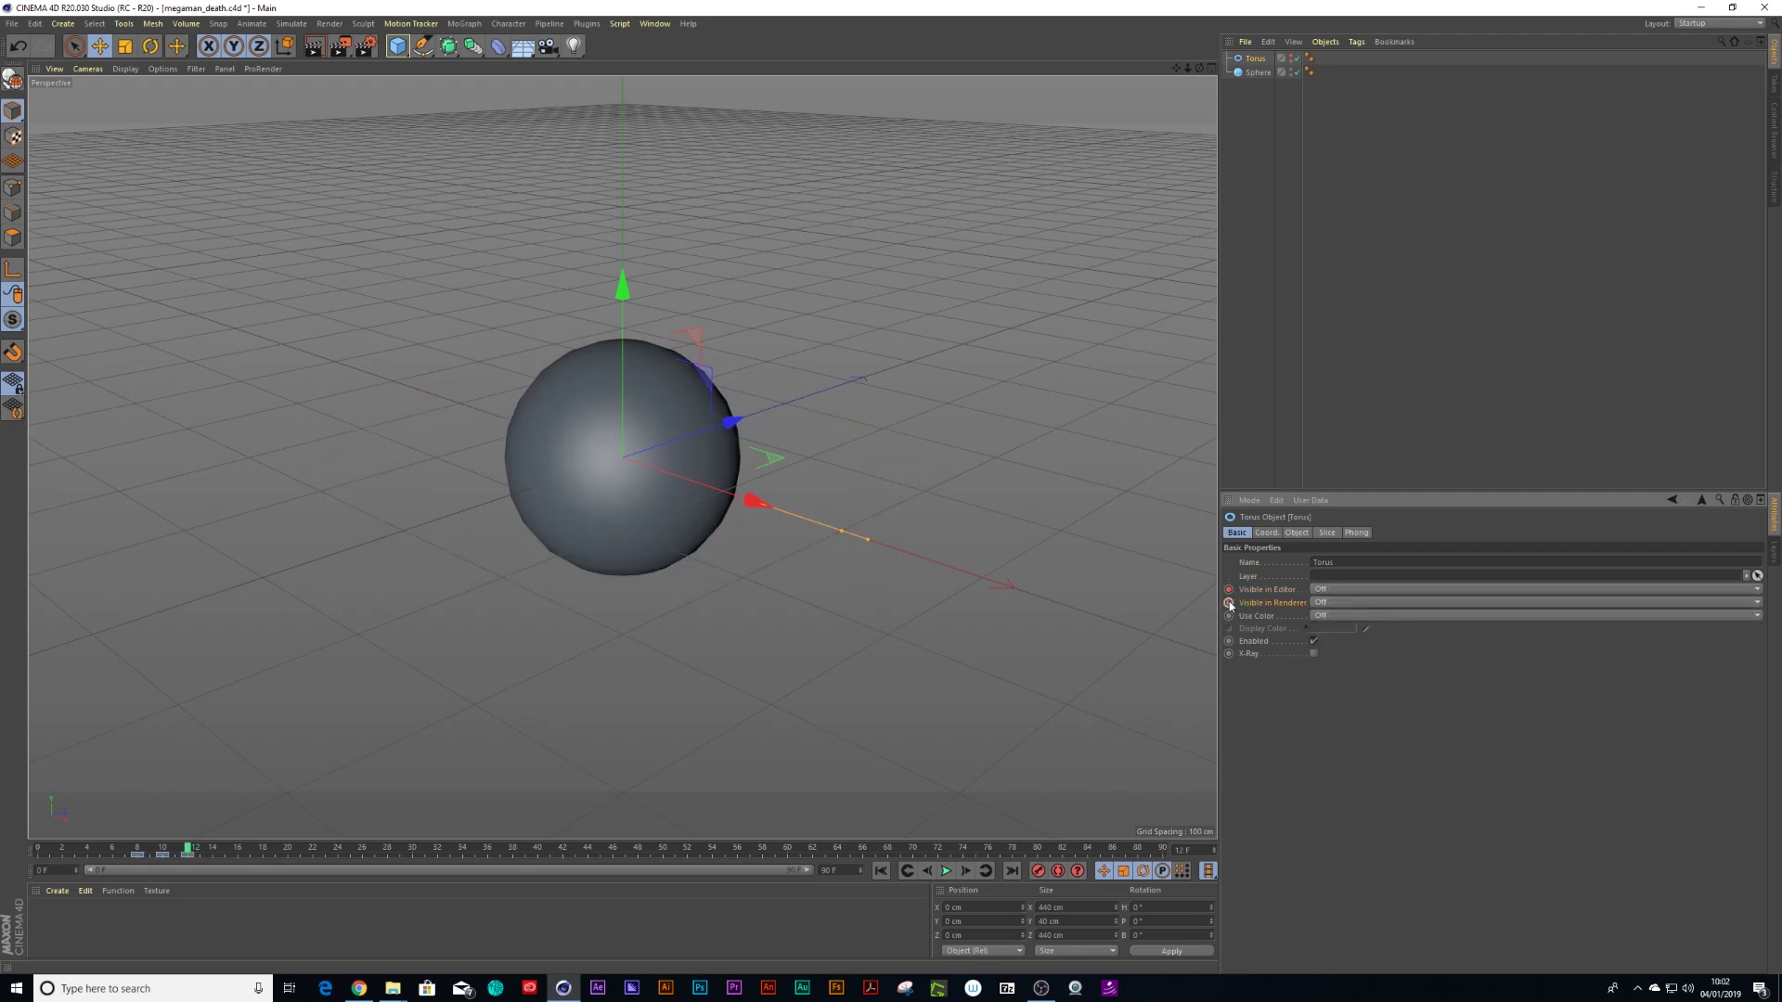
Keyframe the torus's editor and render visibility Off at frame 20
drag(190, 850, 289, 856)
click(1318, 589)
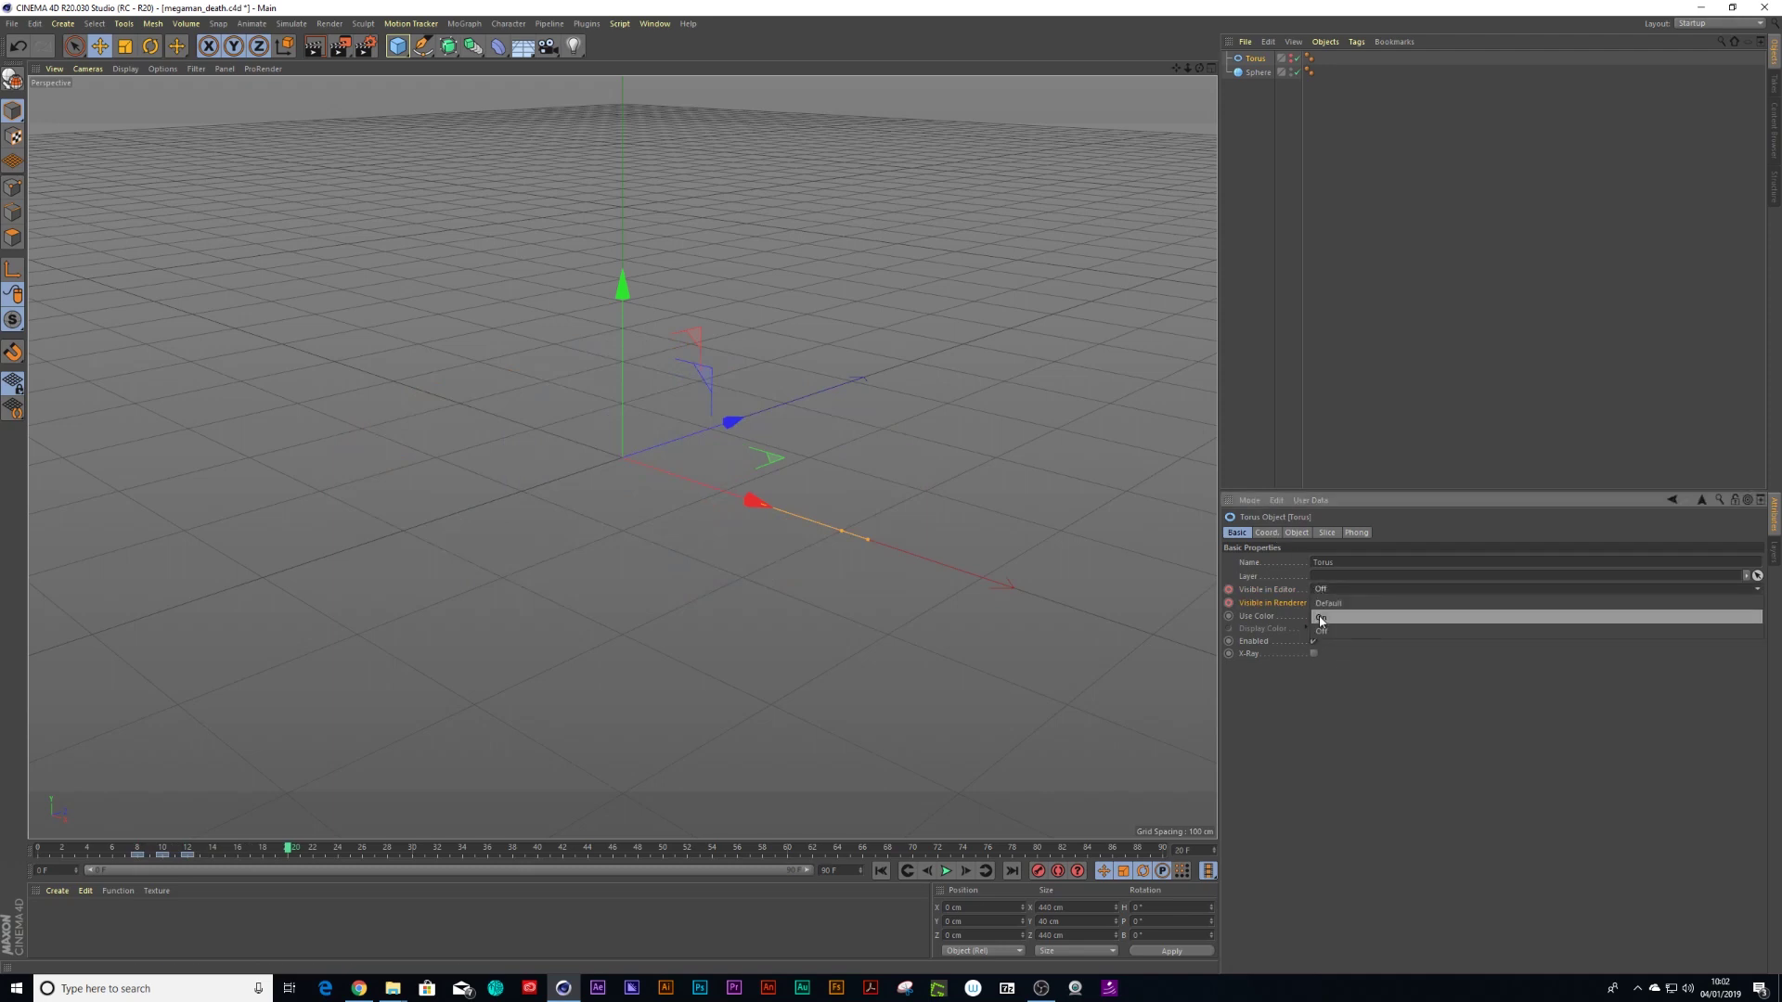
click(1322, 615)
click(1320, 589)
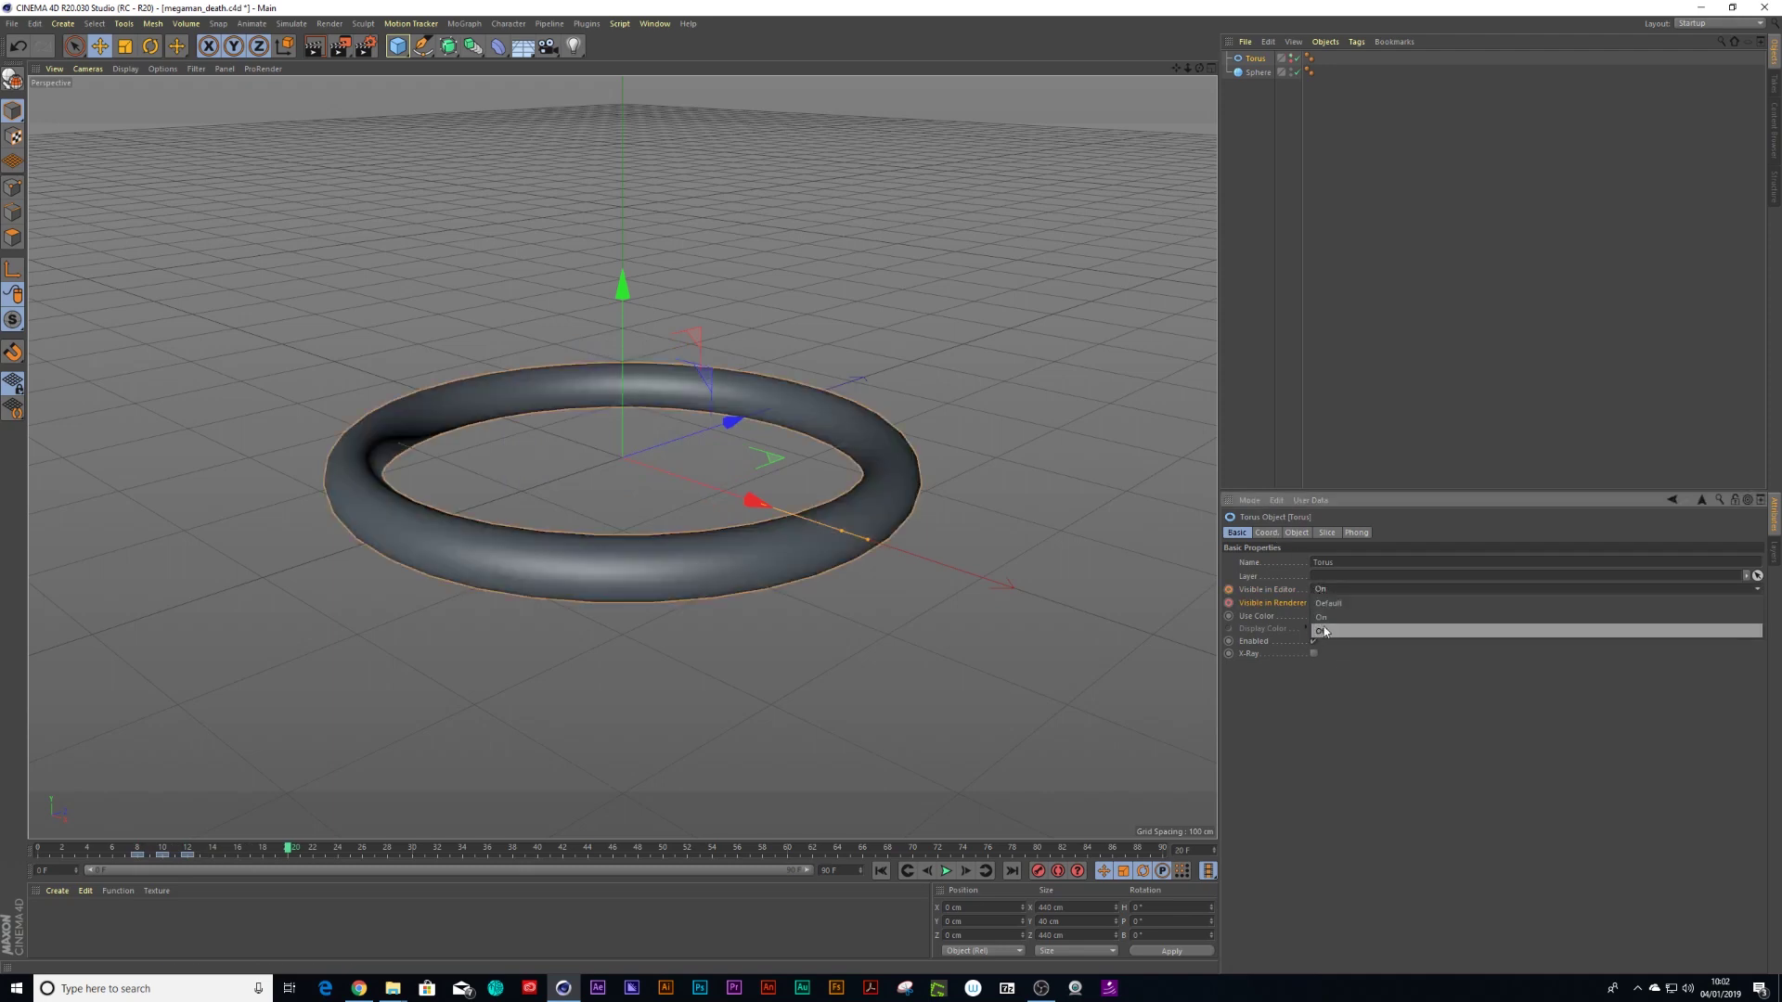
click(1326, 633)
ctrl+click(1228, 603)
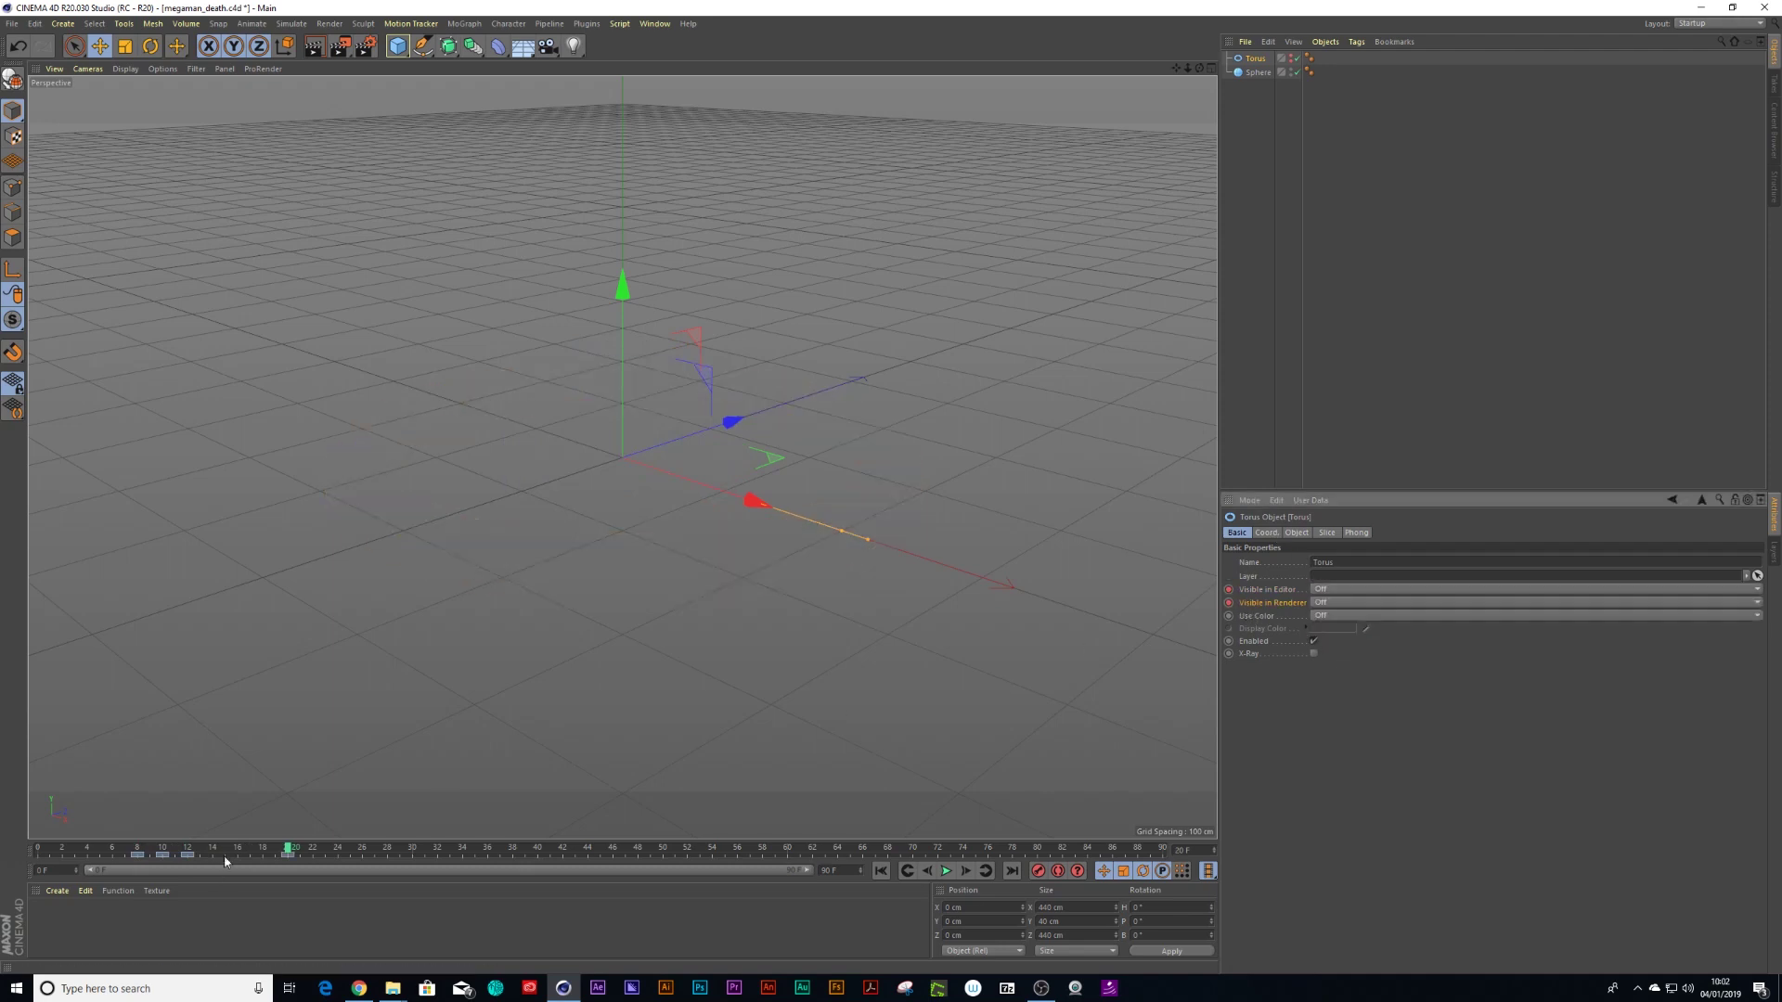
Play the animation from frame 0, check frame 10, and select the sphere
drag(287, 851, 37, 851)
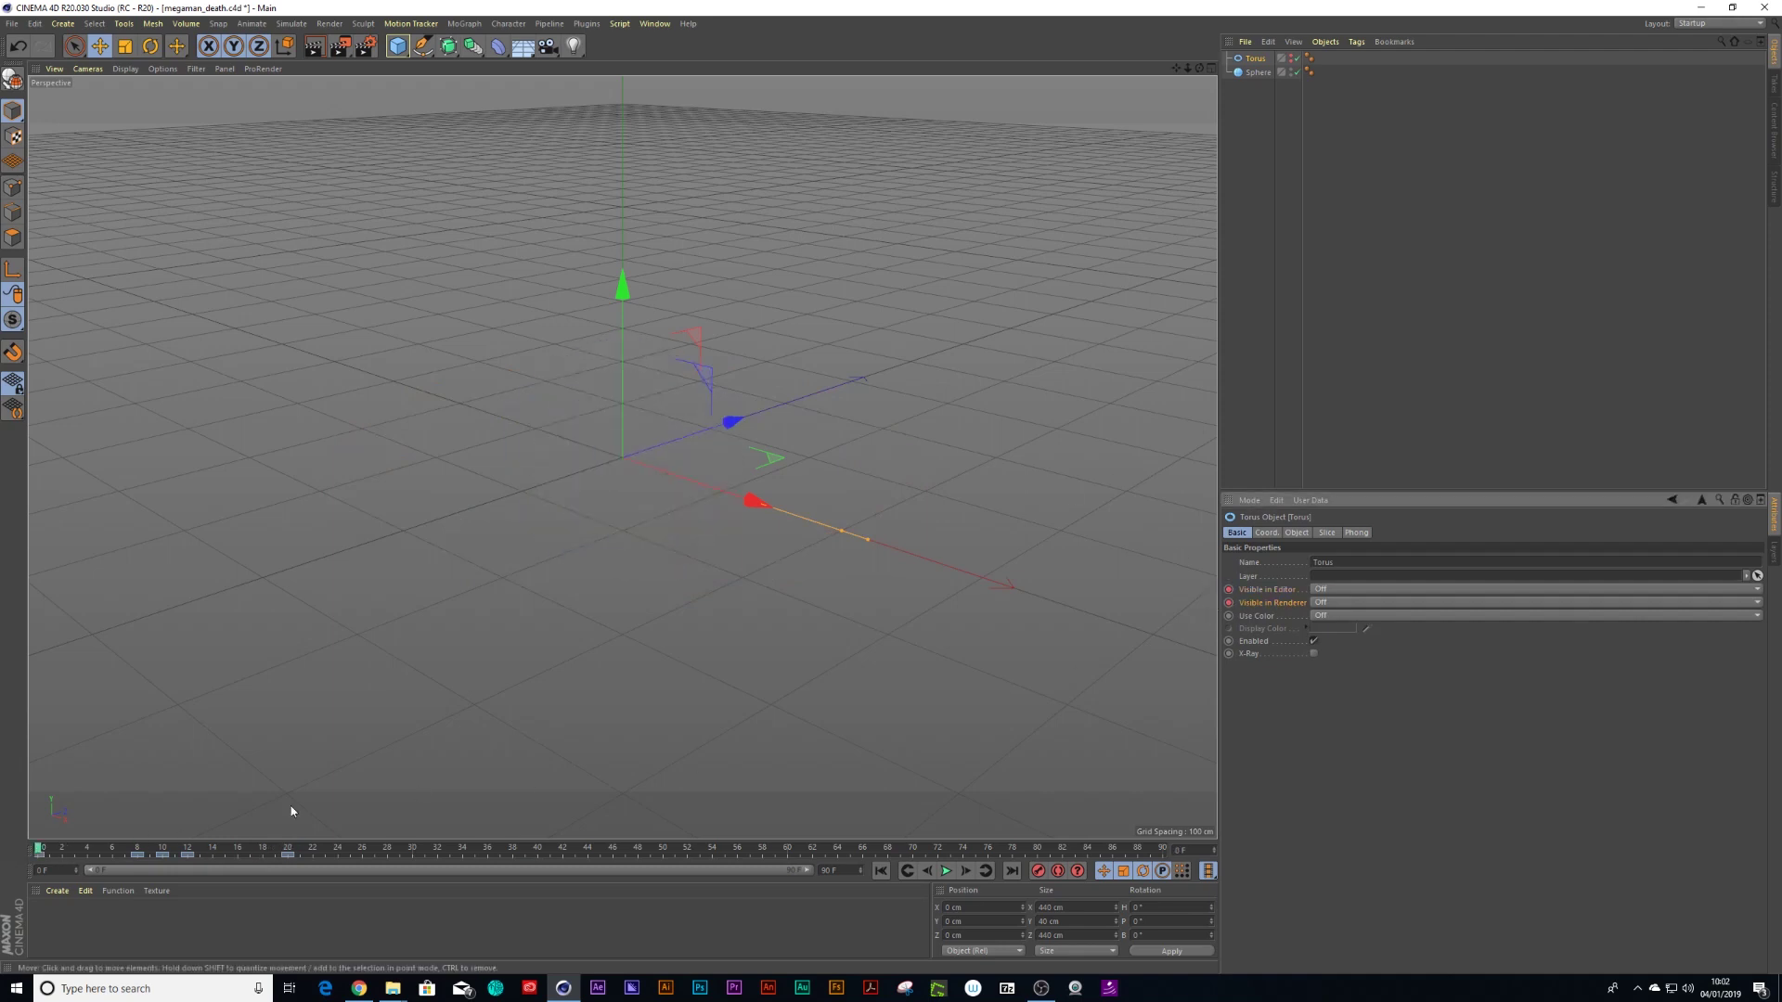
key(F8)
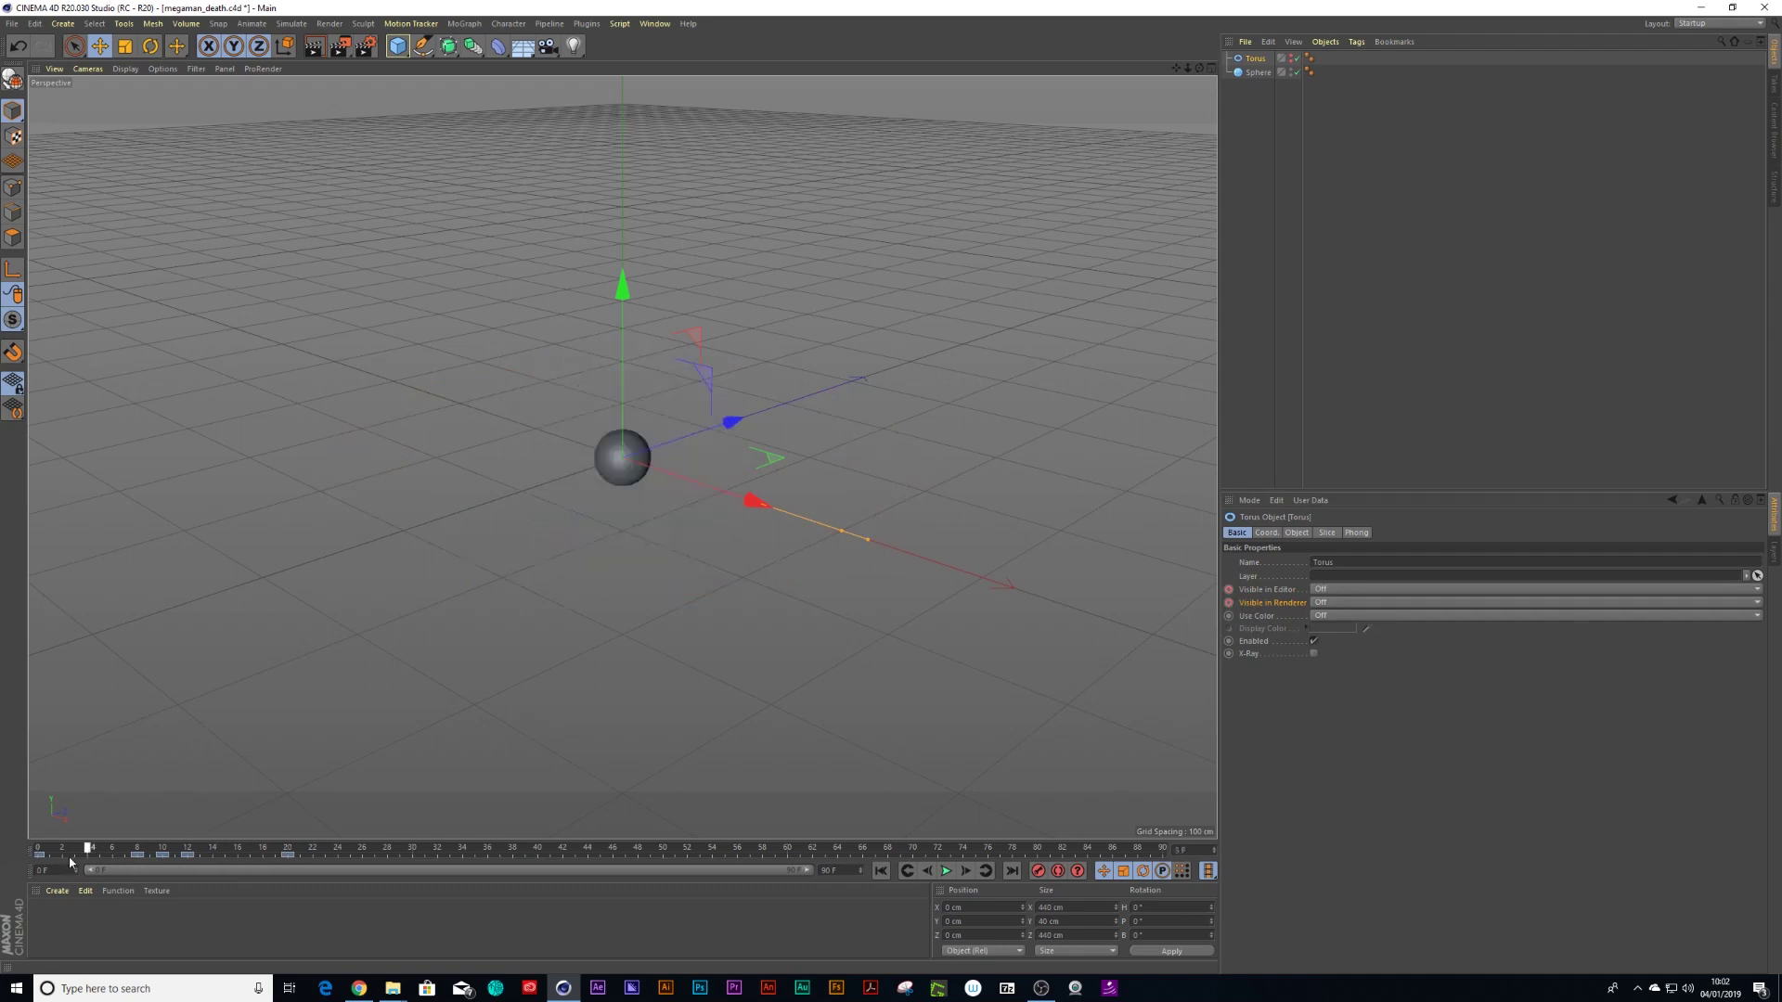
key(F8)
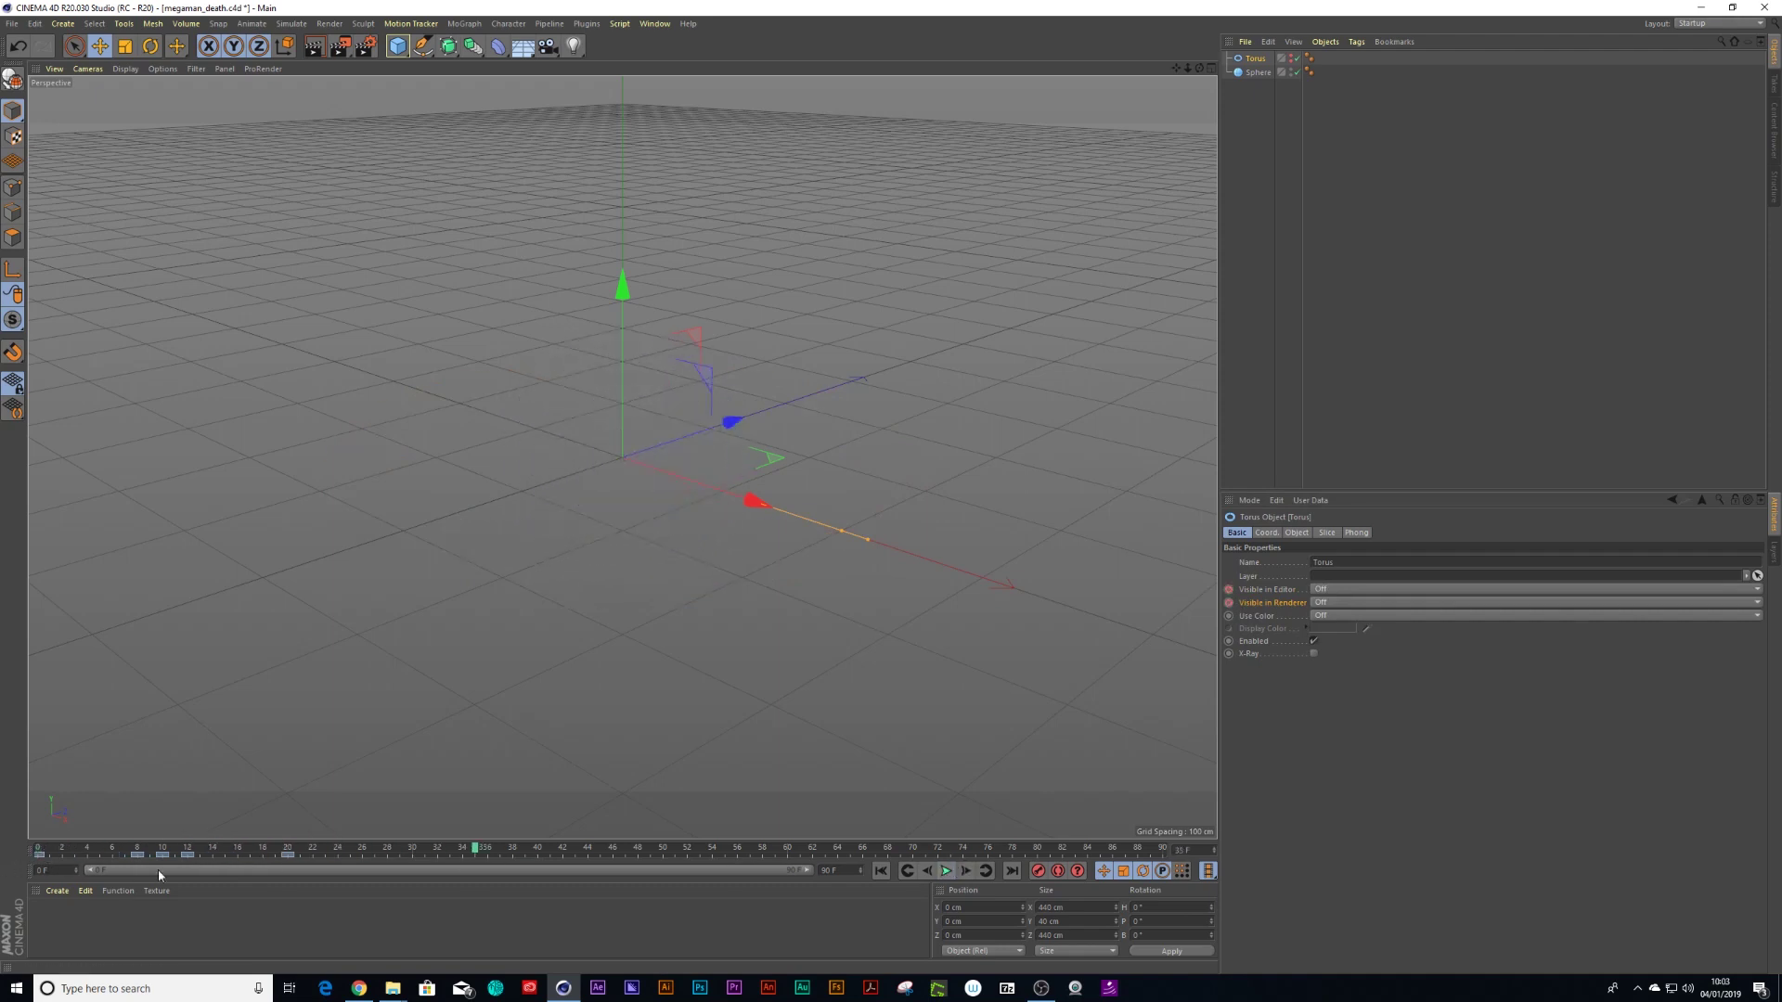
drag(110, 853, 167, 854)
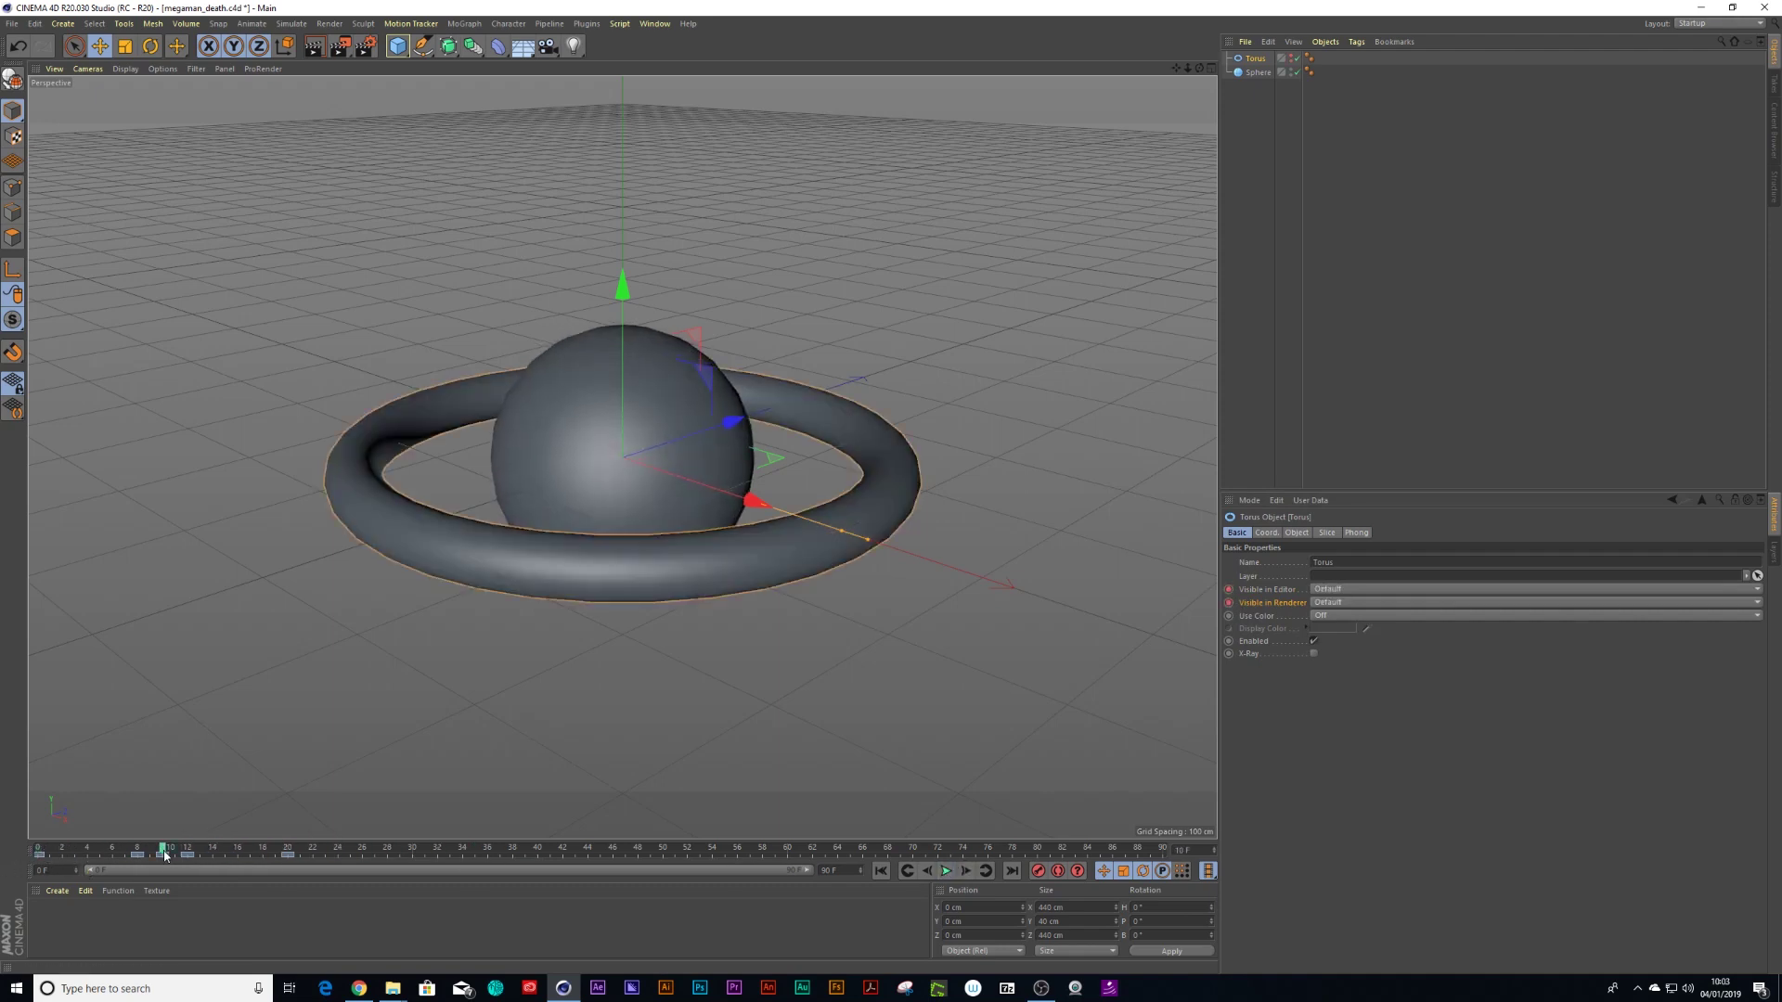
click(1258, 73)
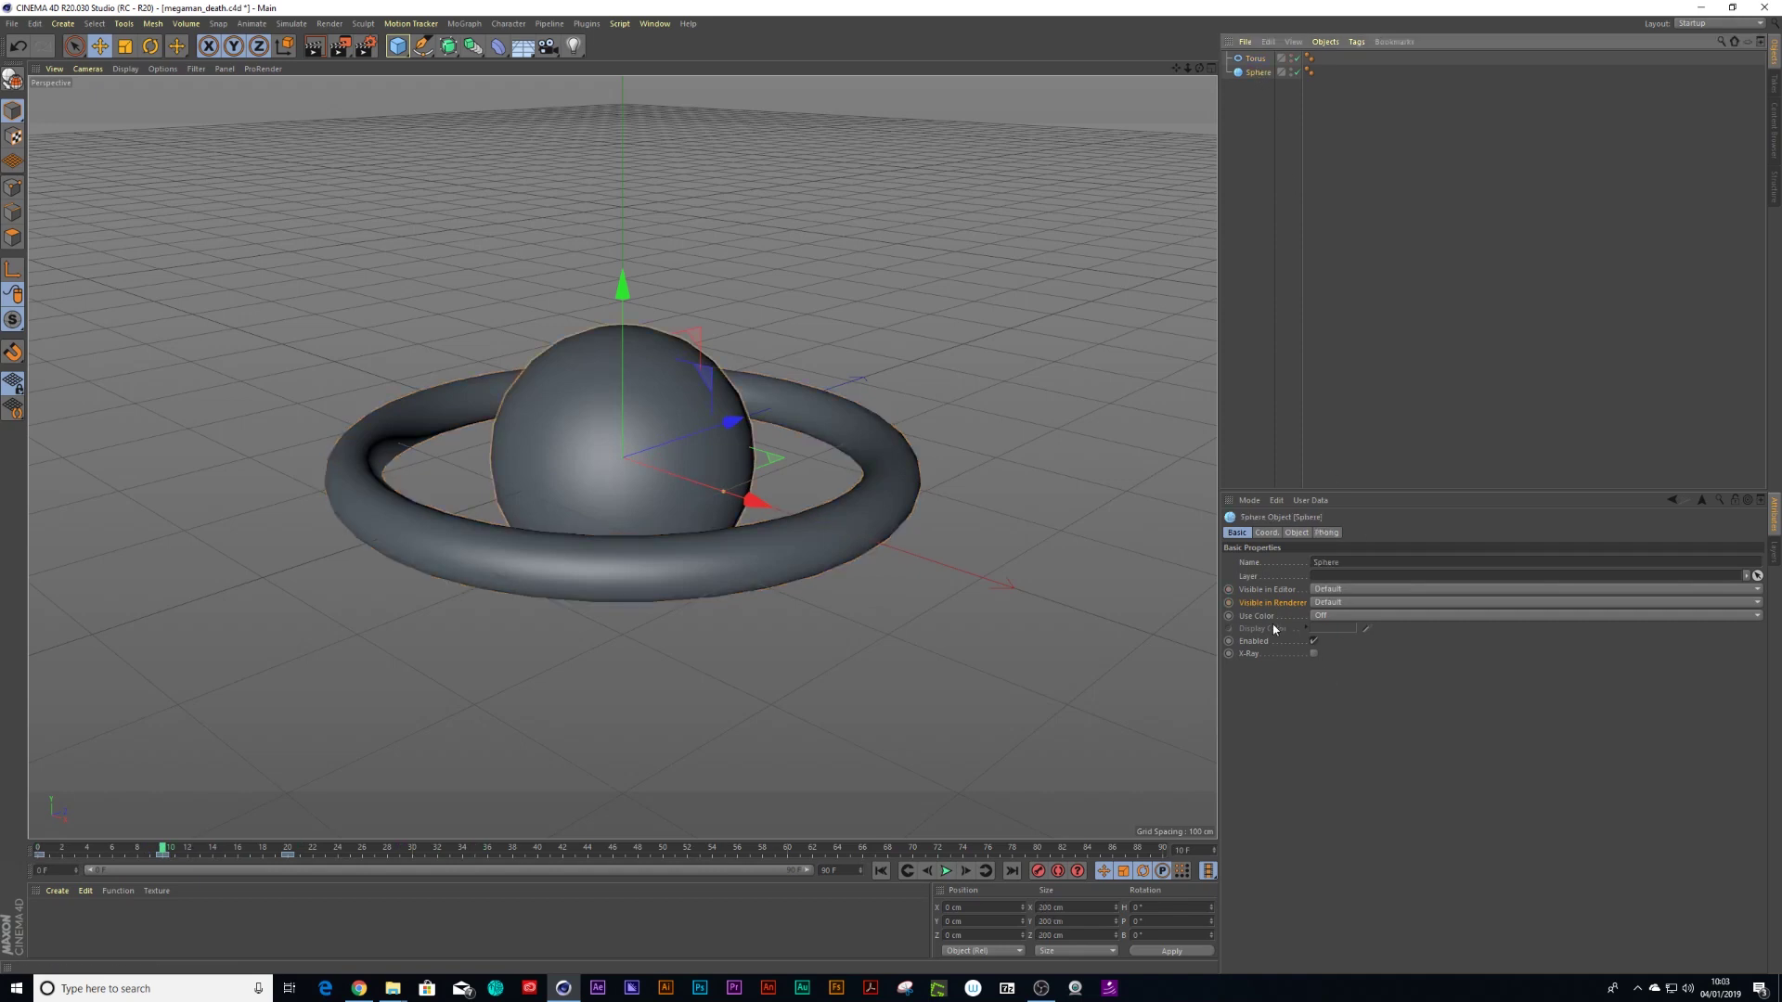
Keyframe the sphere hidden in editor and renderer, undoing the change at frame 8
click(1327, 590)
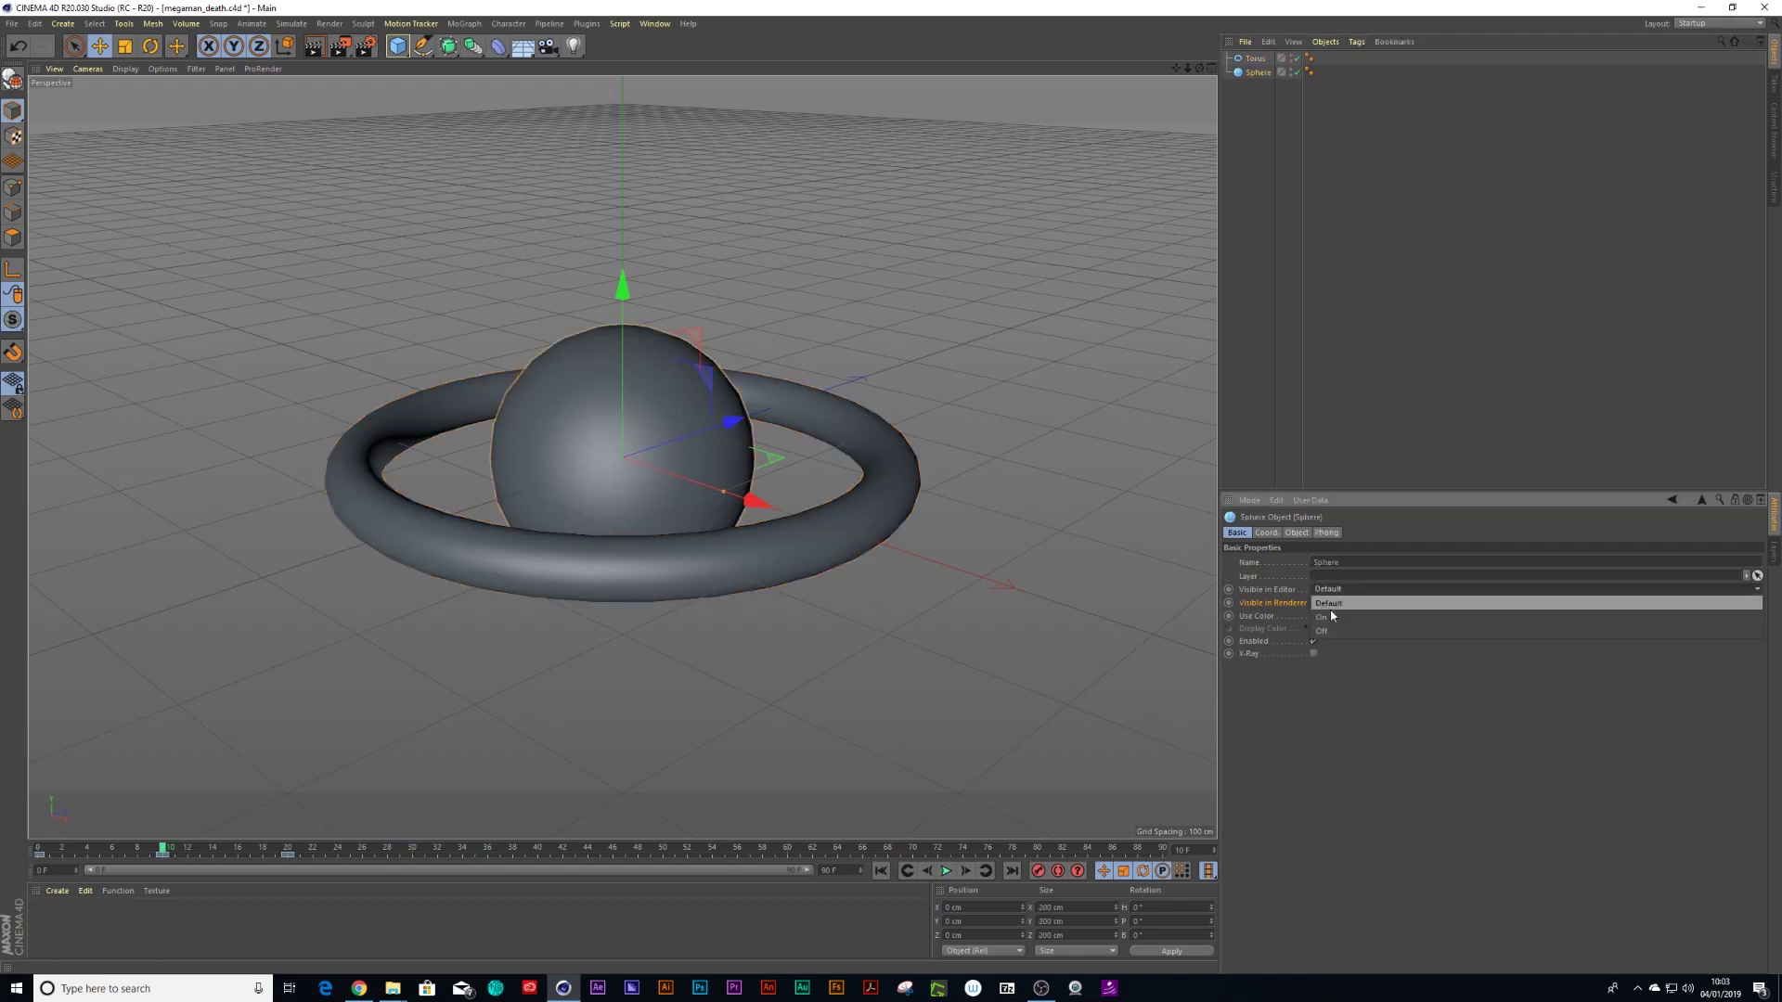
click(1325, 630)
click(1322, 602)
click(1326, 643)
ctrl+click(1228, 602)
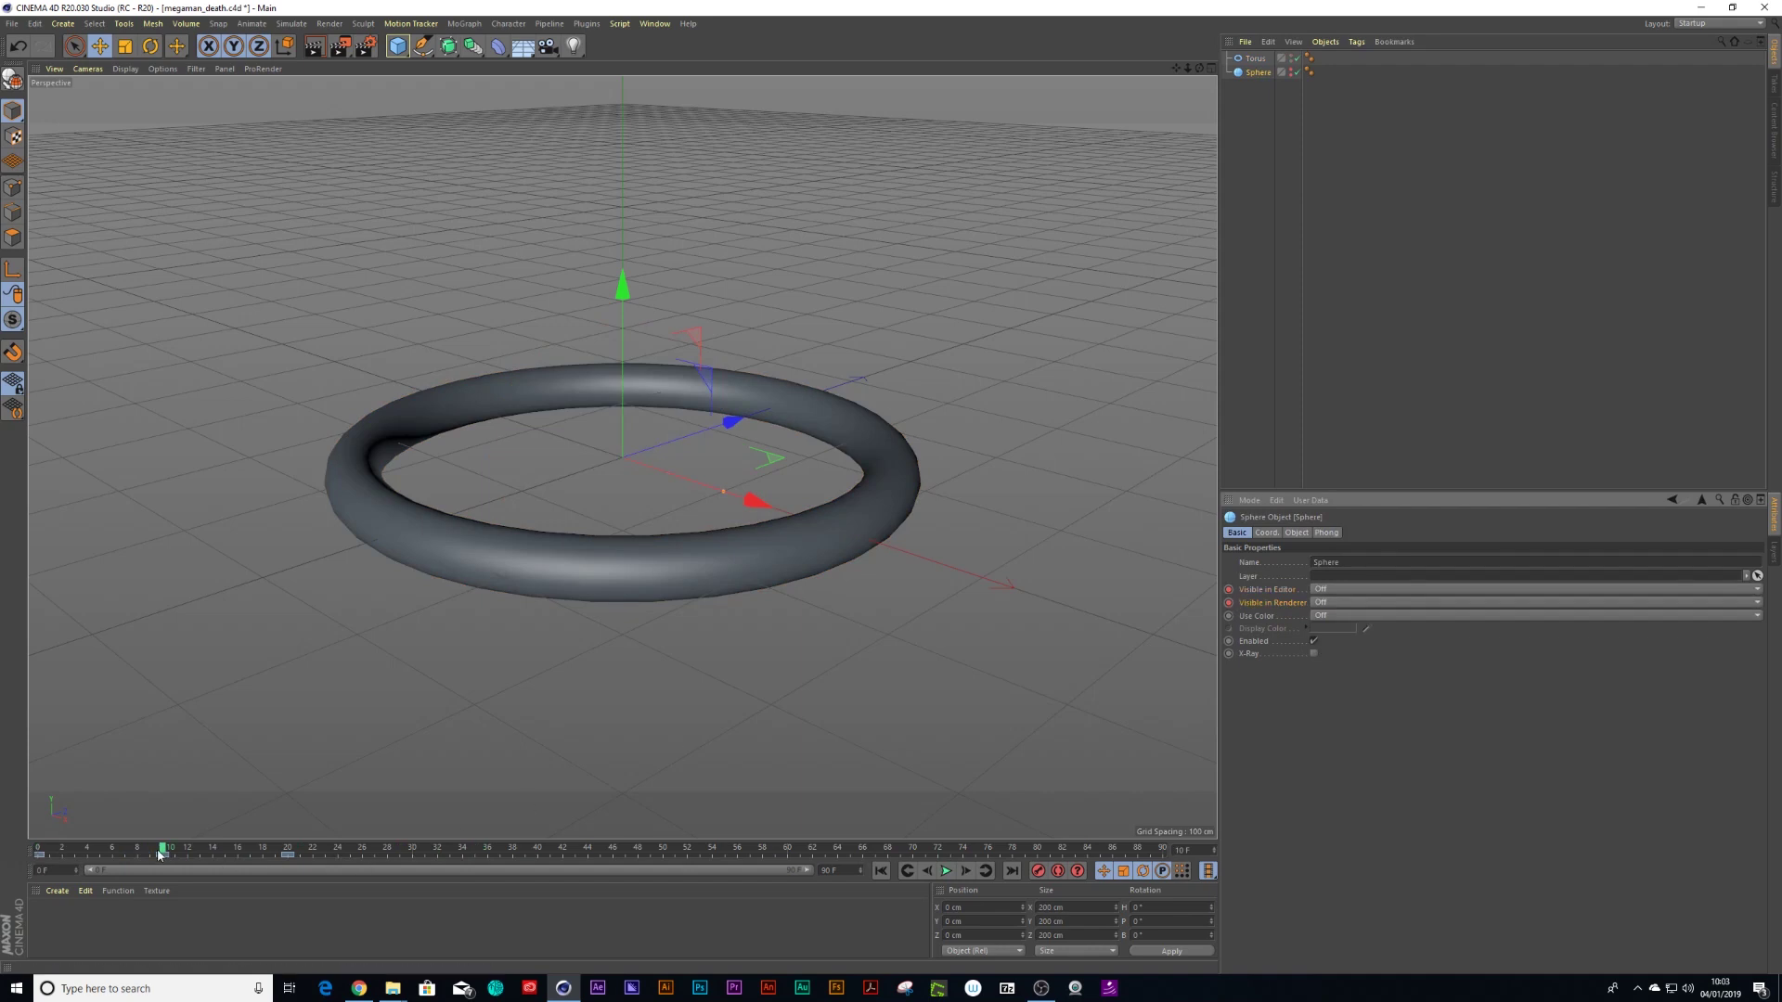
drag(161, 851, 137, 851)
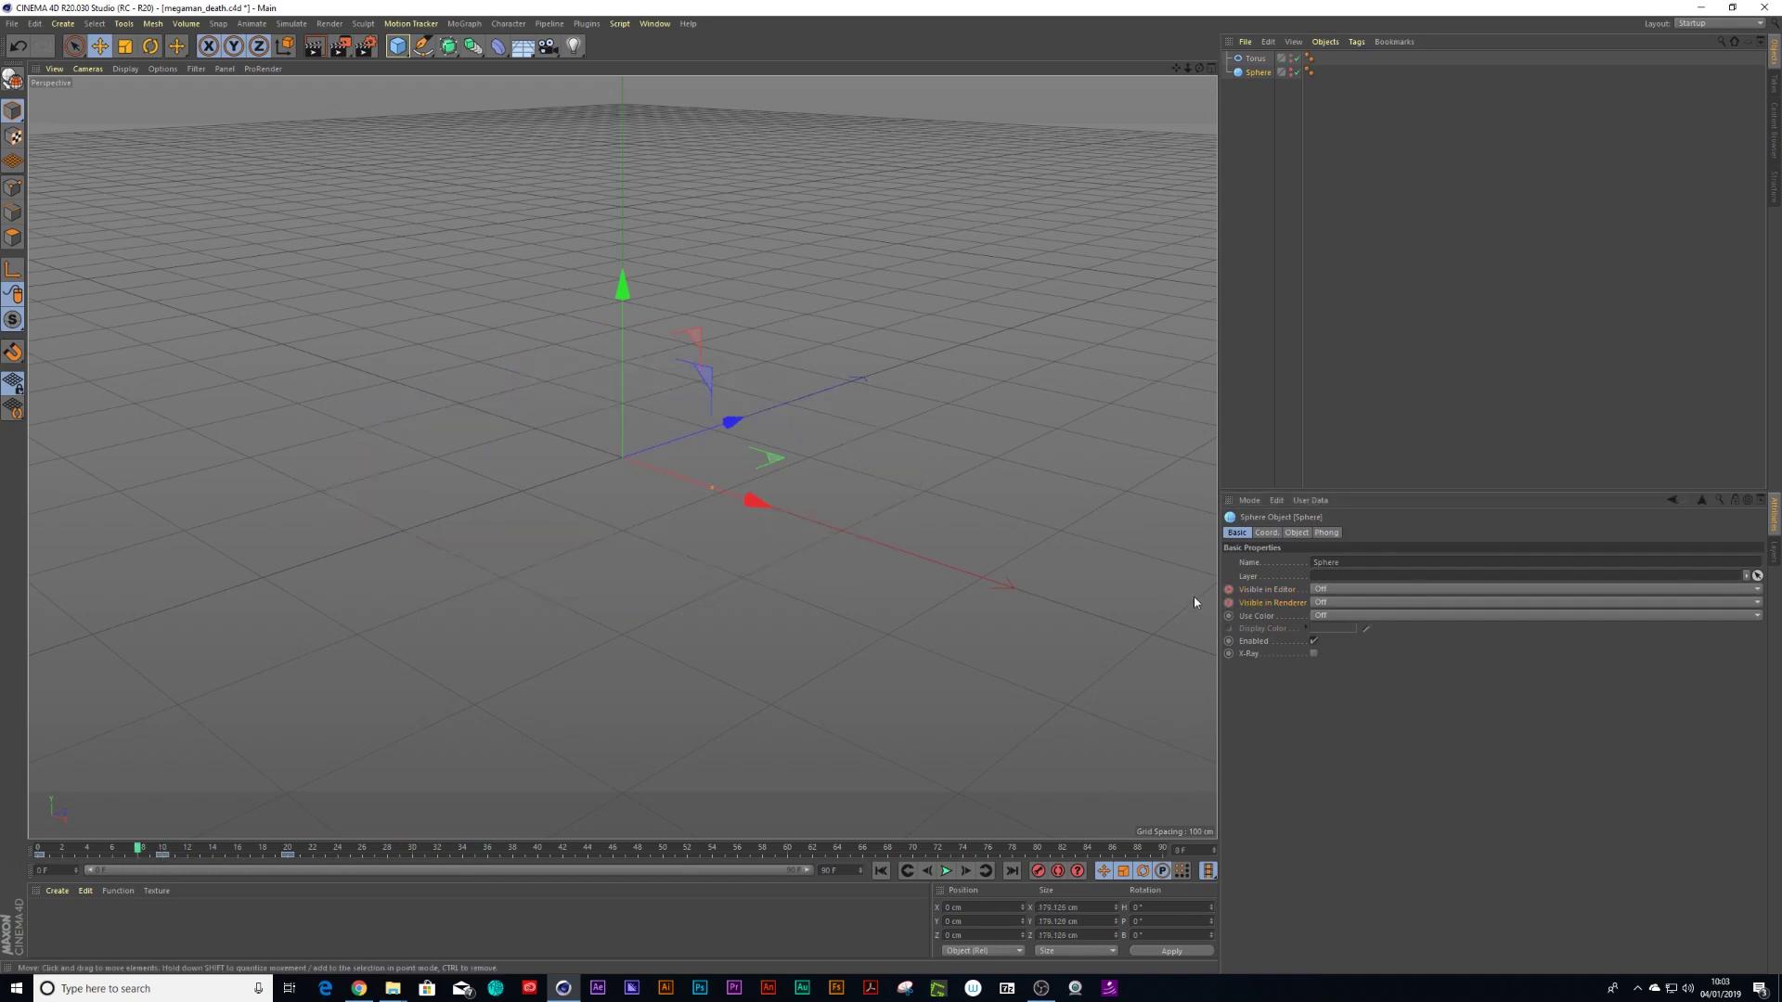
key(ctrl+z)
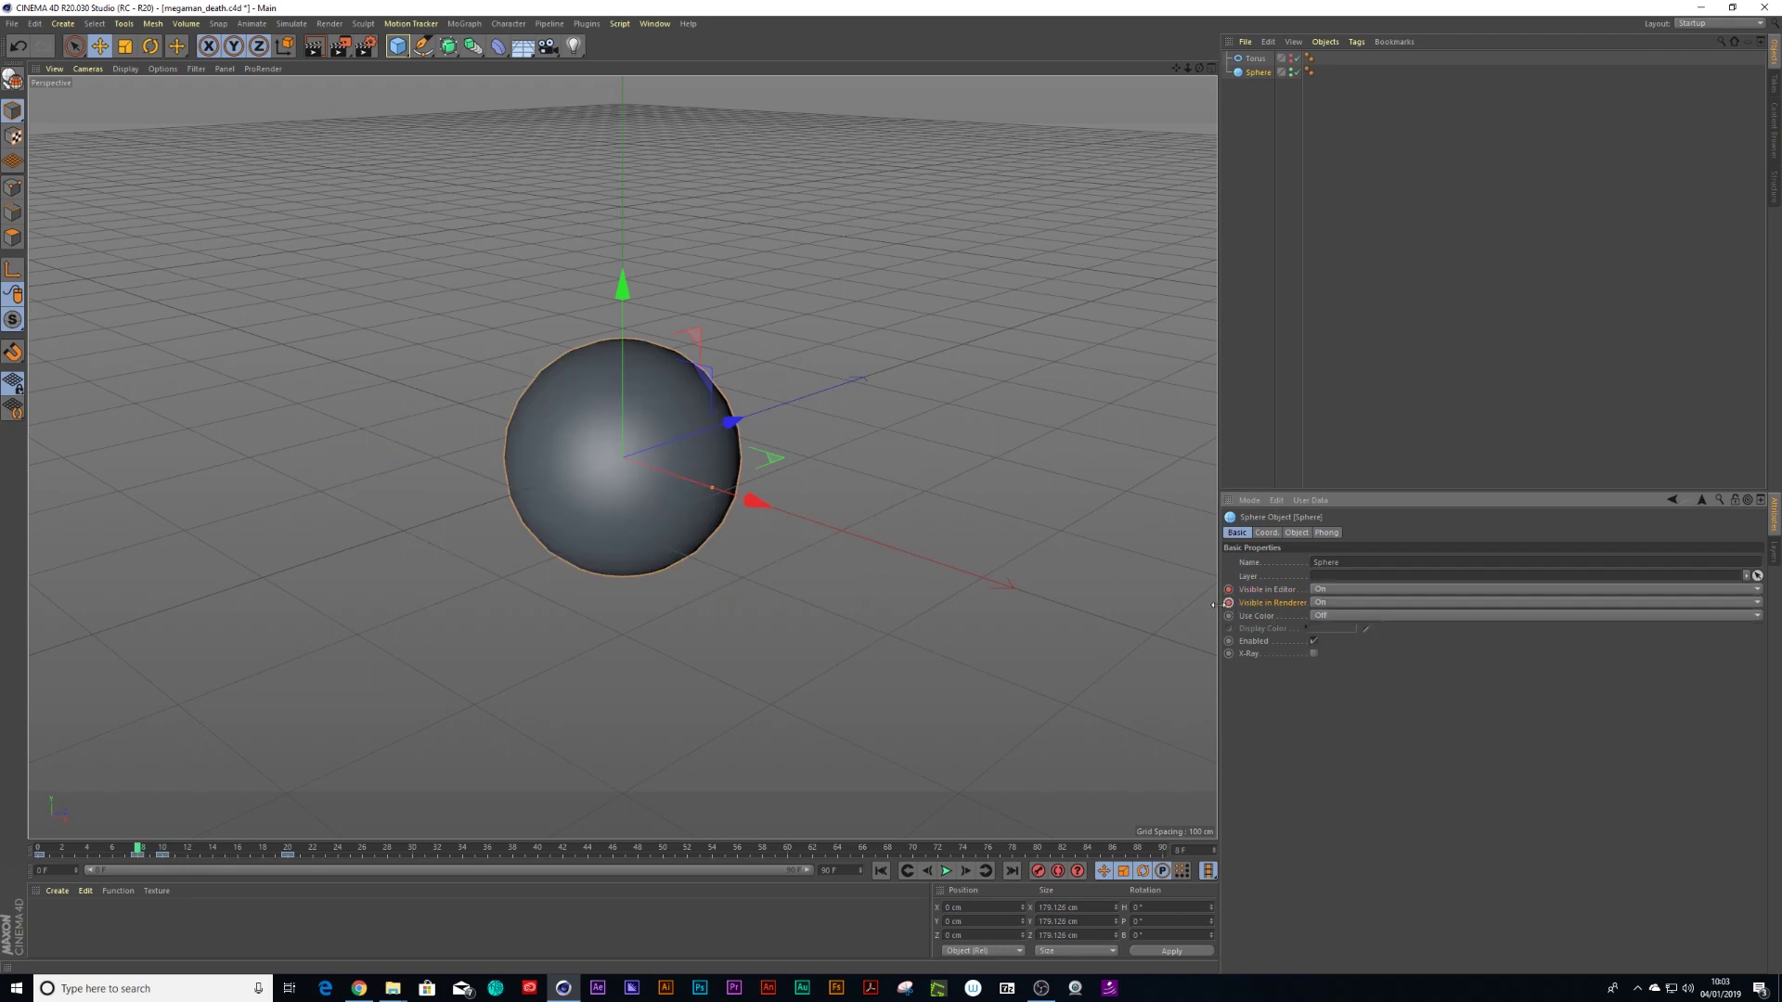
drag(137, 851, 39, 850)
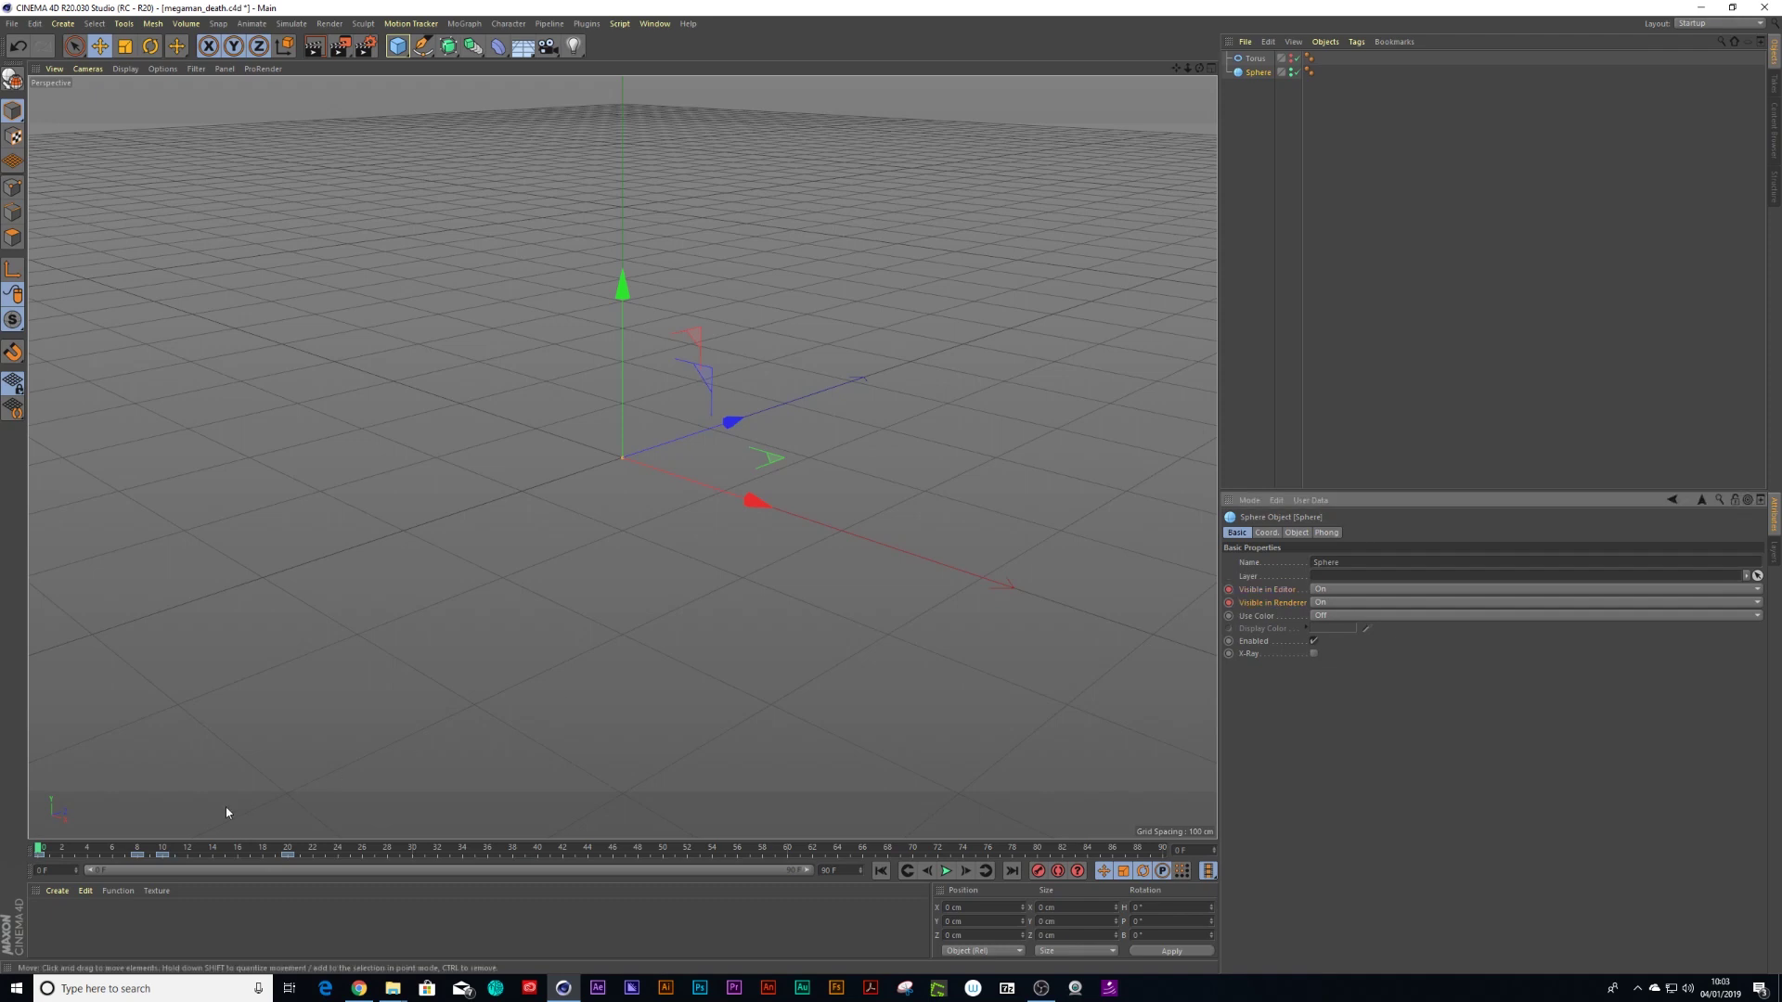
Keyframe the sphere's editor and render visibility On at frame 12
drag(39, 850, 188, 850)
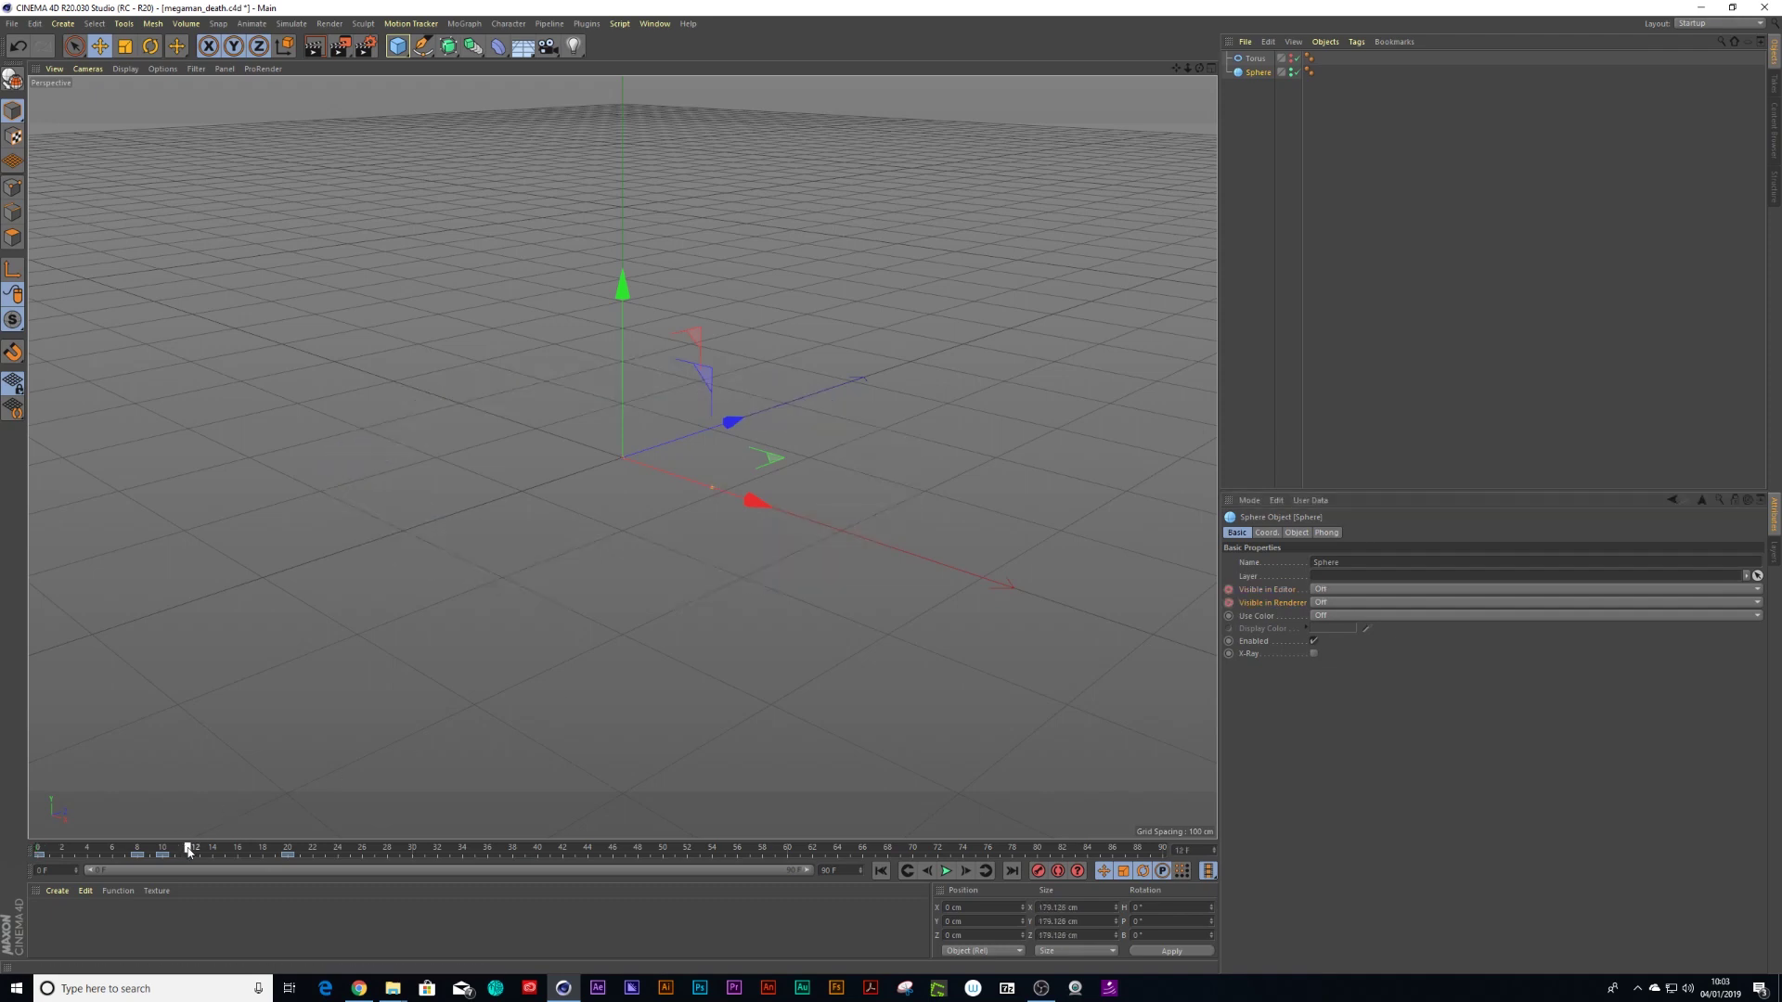
click(1321, 589)
click(1321, 616)
click(1321, 603)
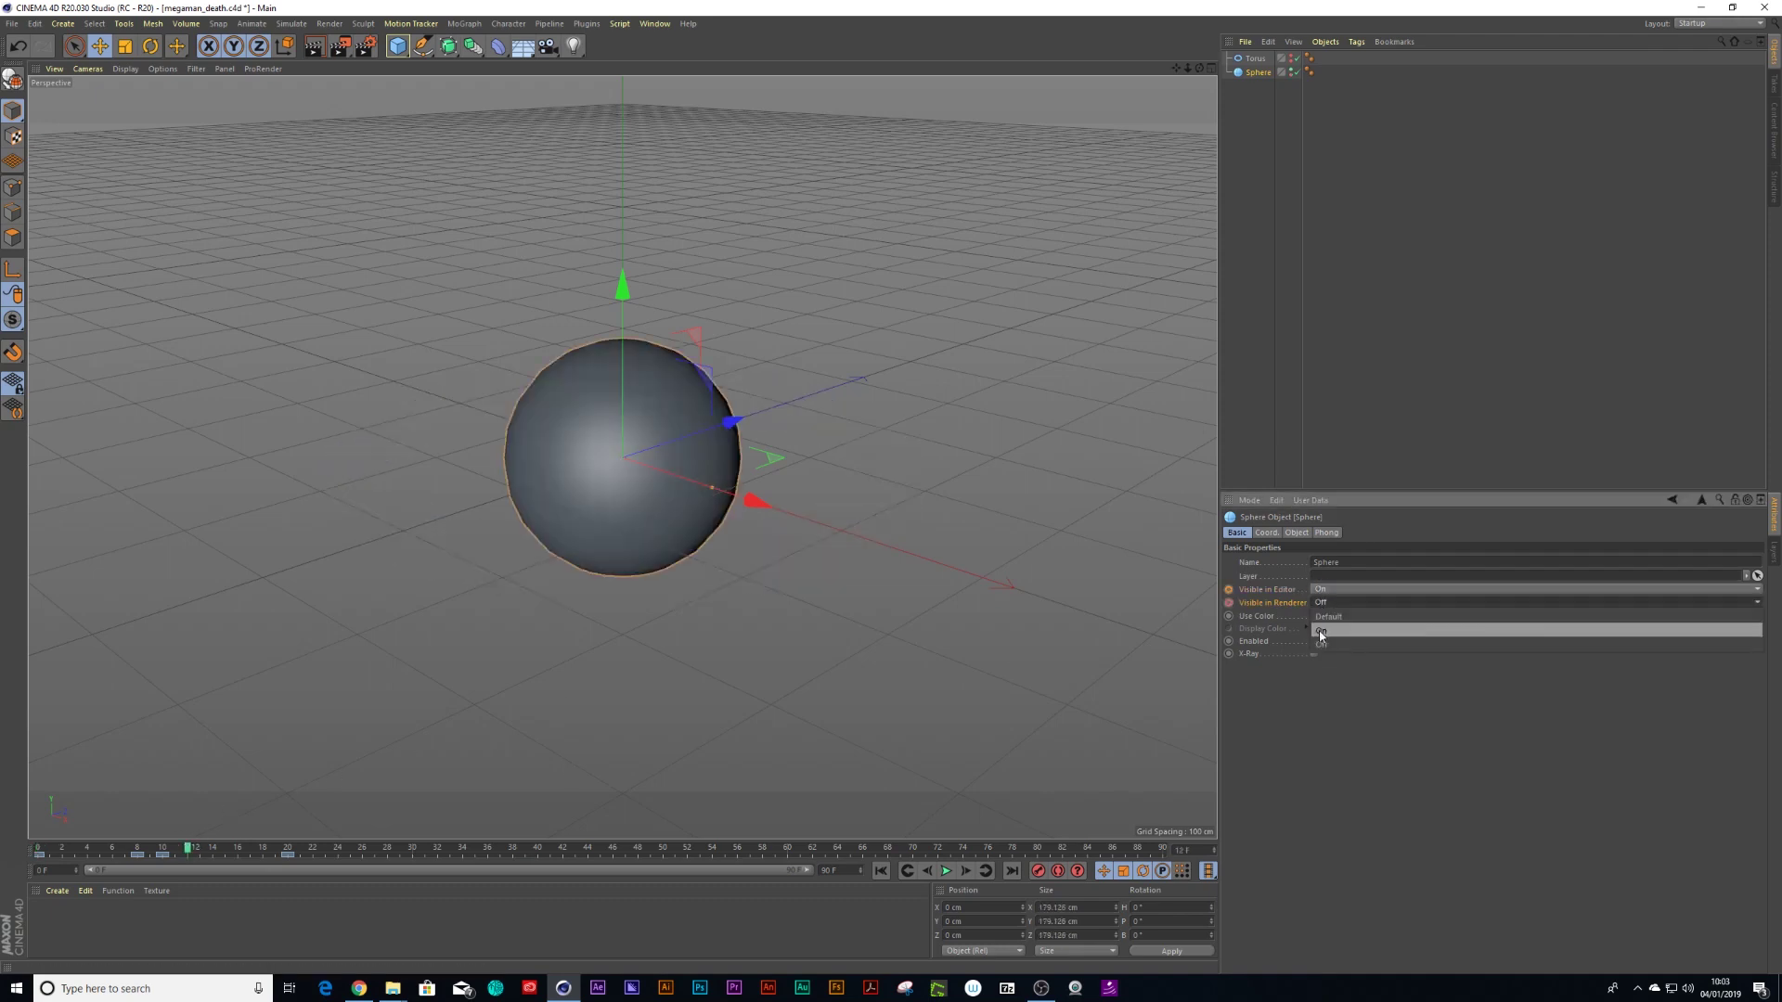
click(1322, 630)
click(1229, 604)
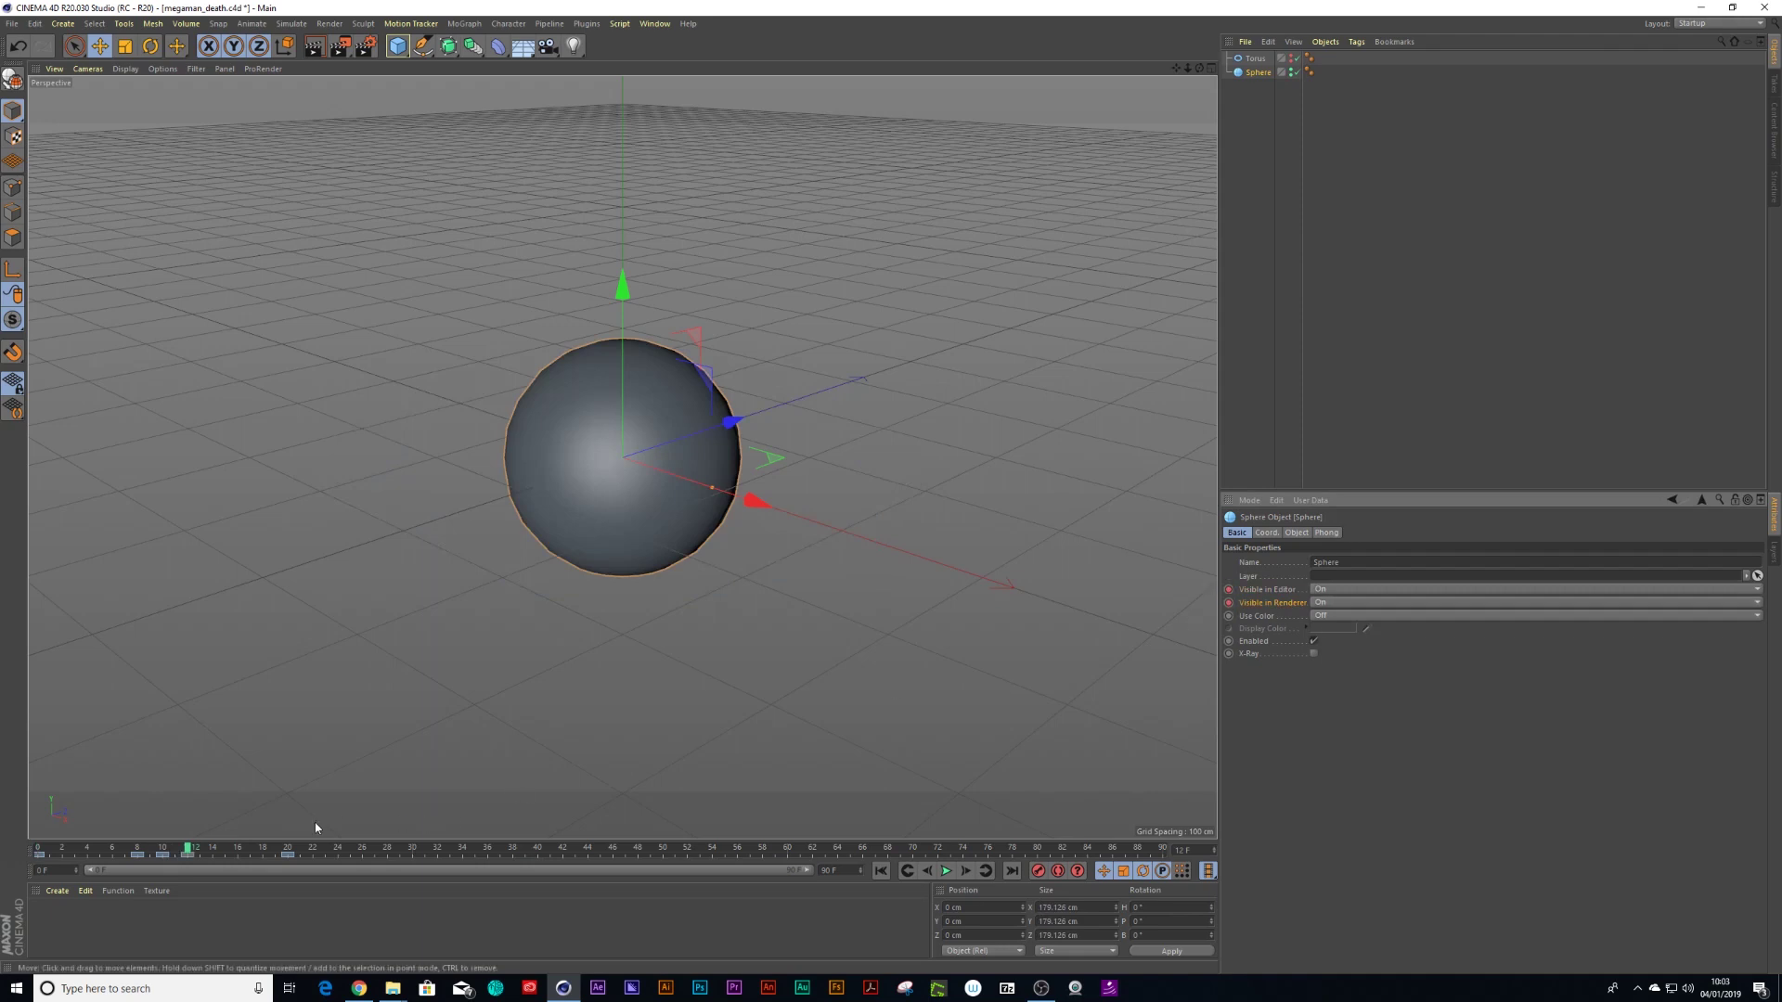
drag(191, 850, 289, 852)
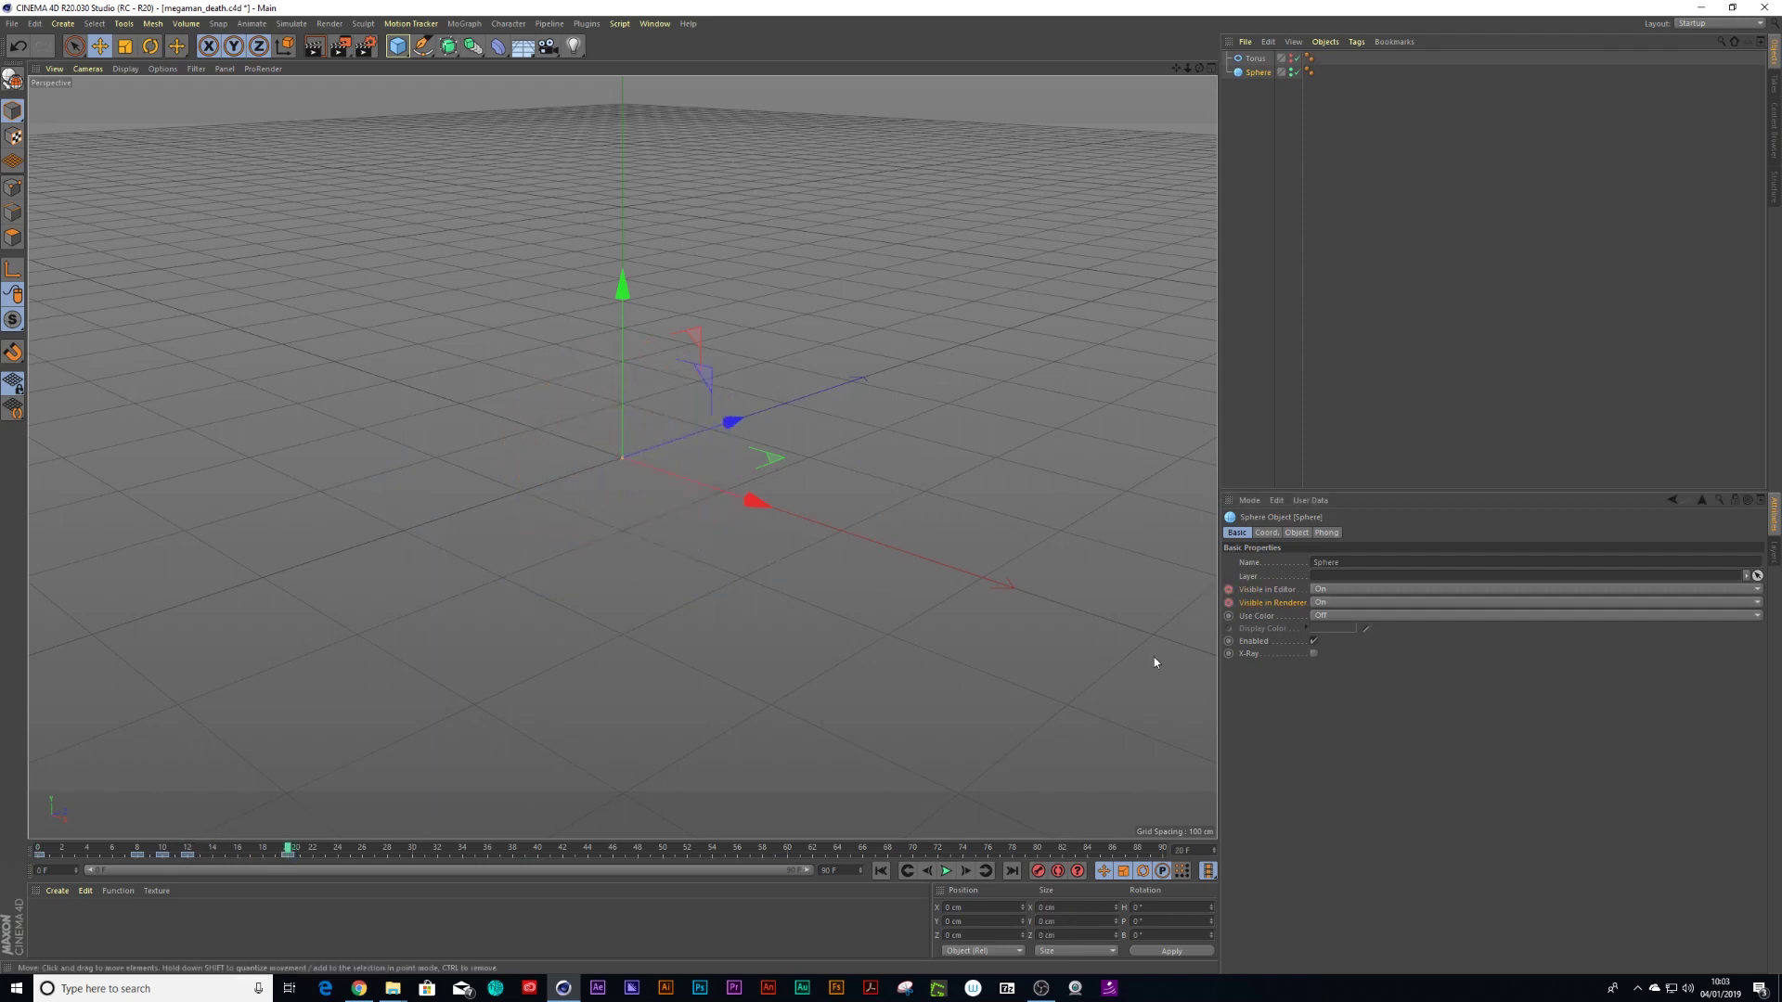
click(1229, 590)
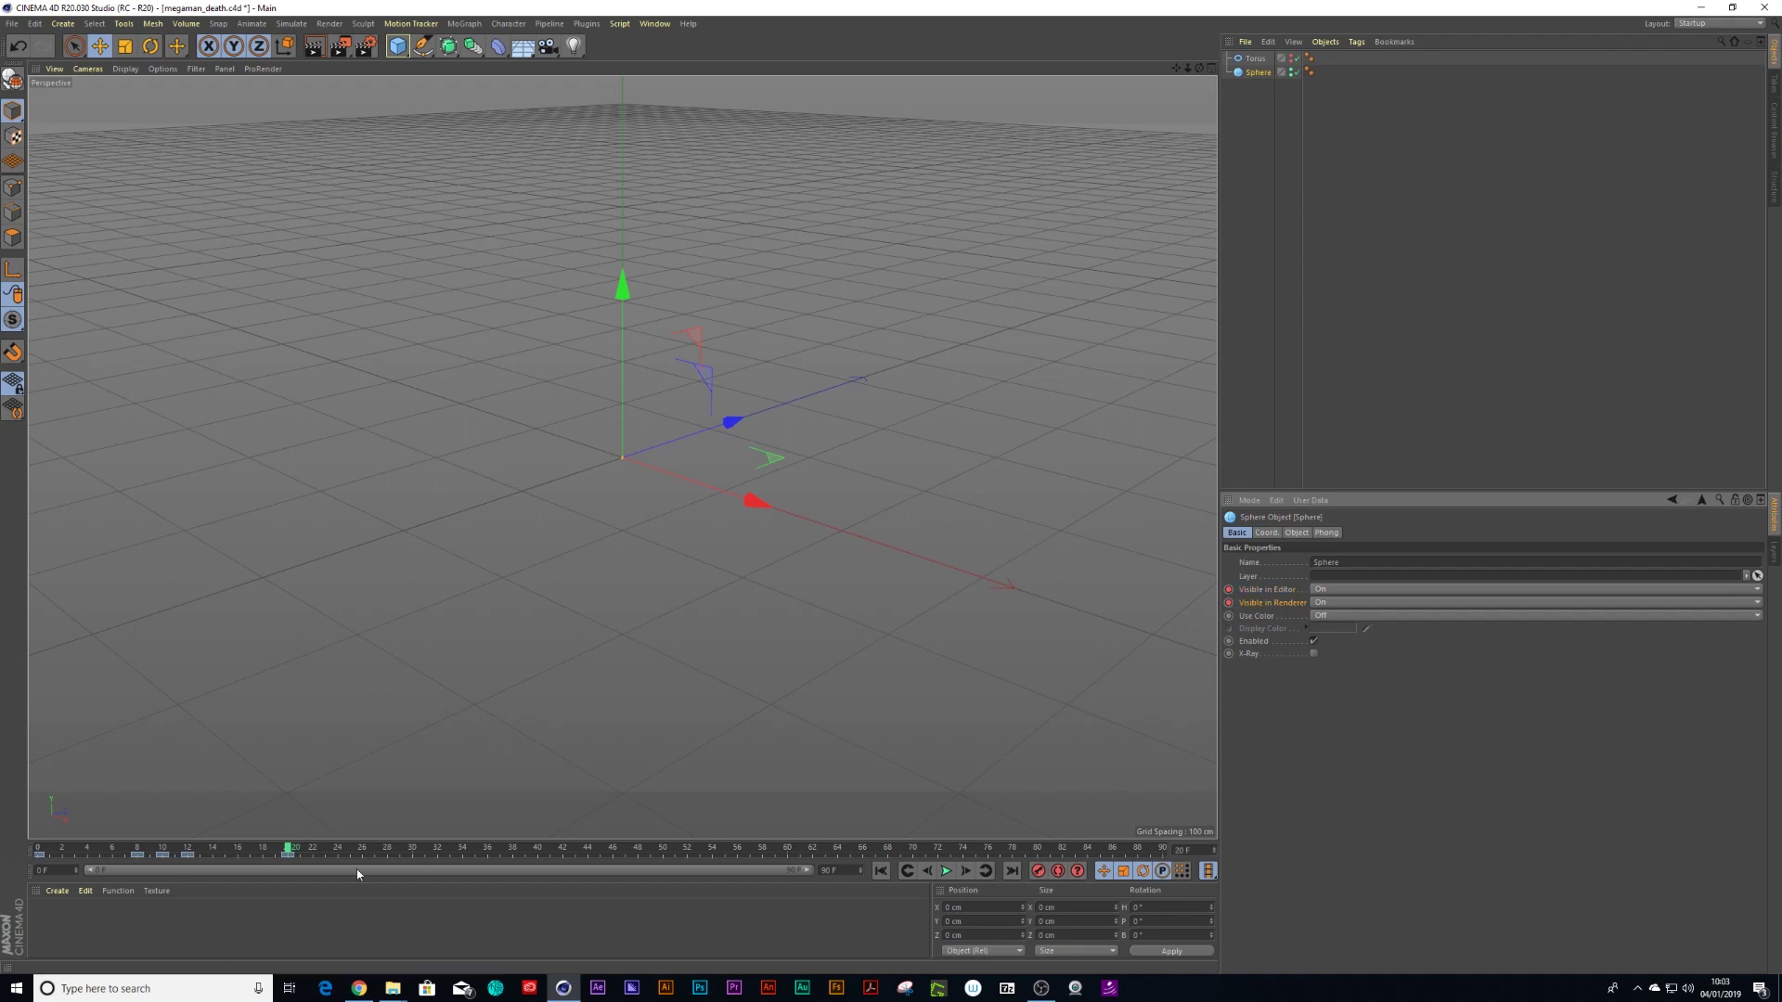
Play the animation from the start and stop it
click(880, 870)
key(F8)
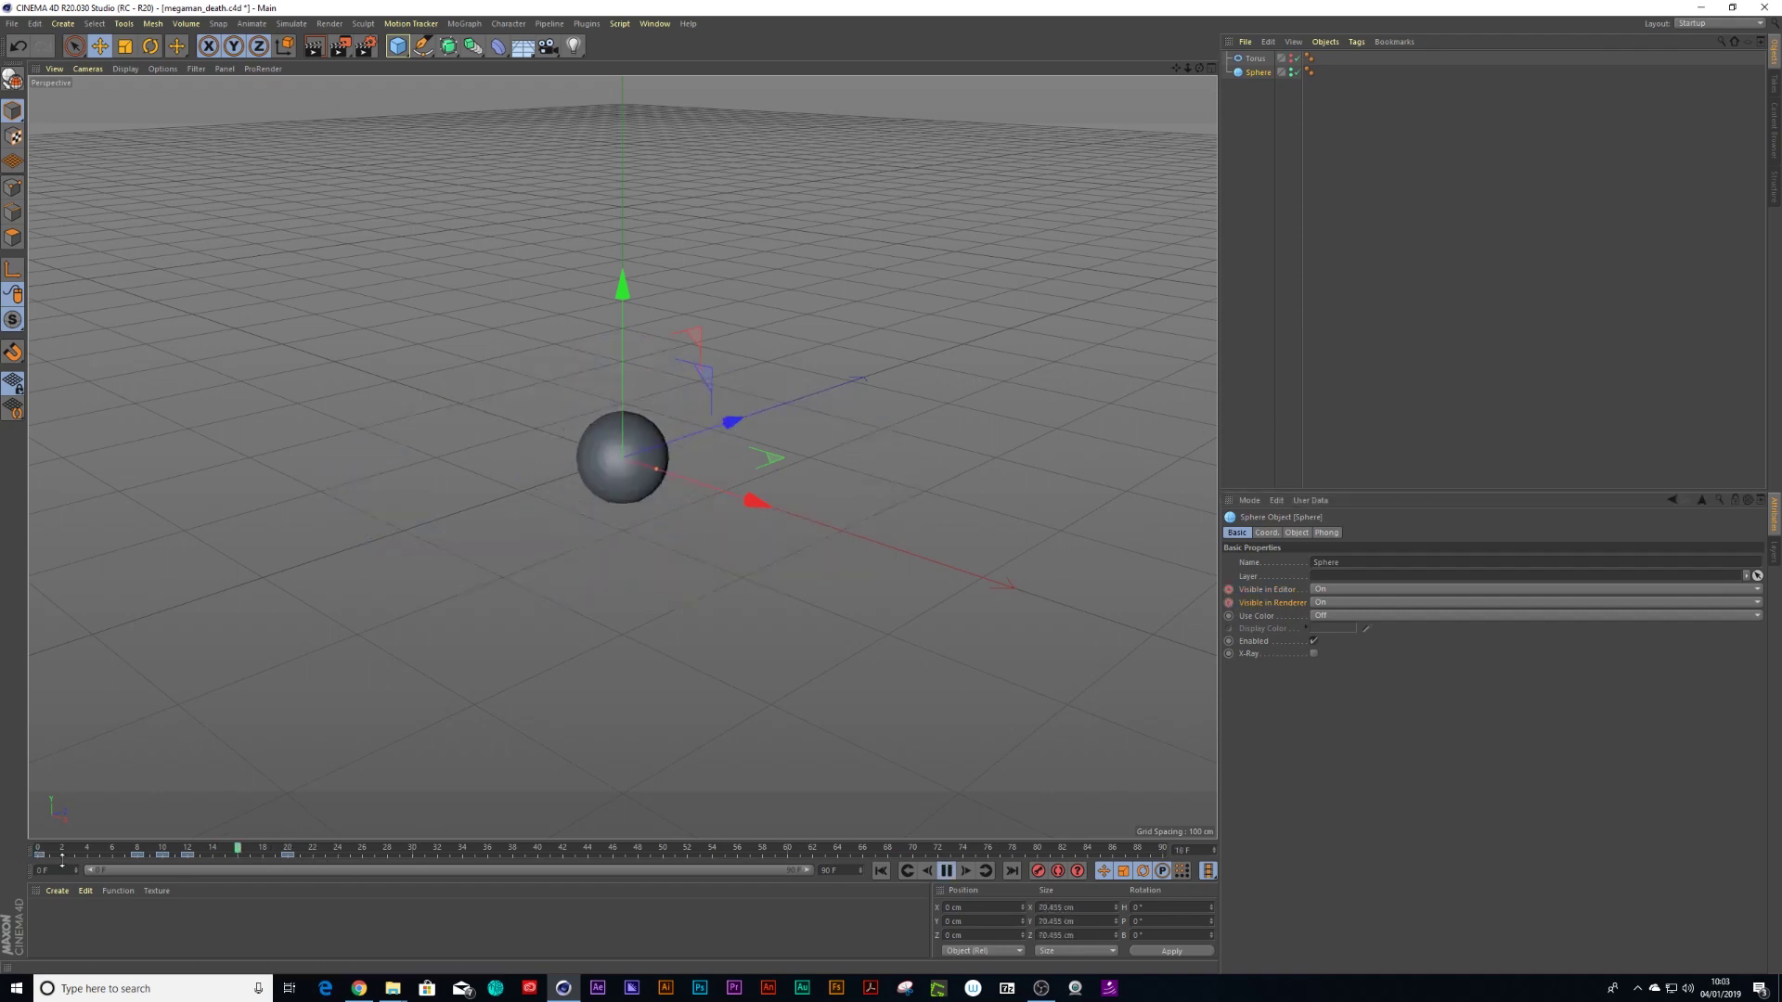
key(F8)
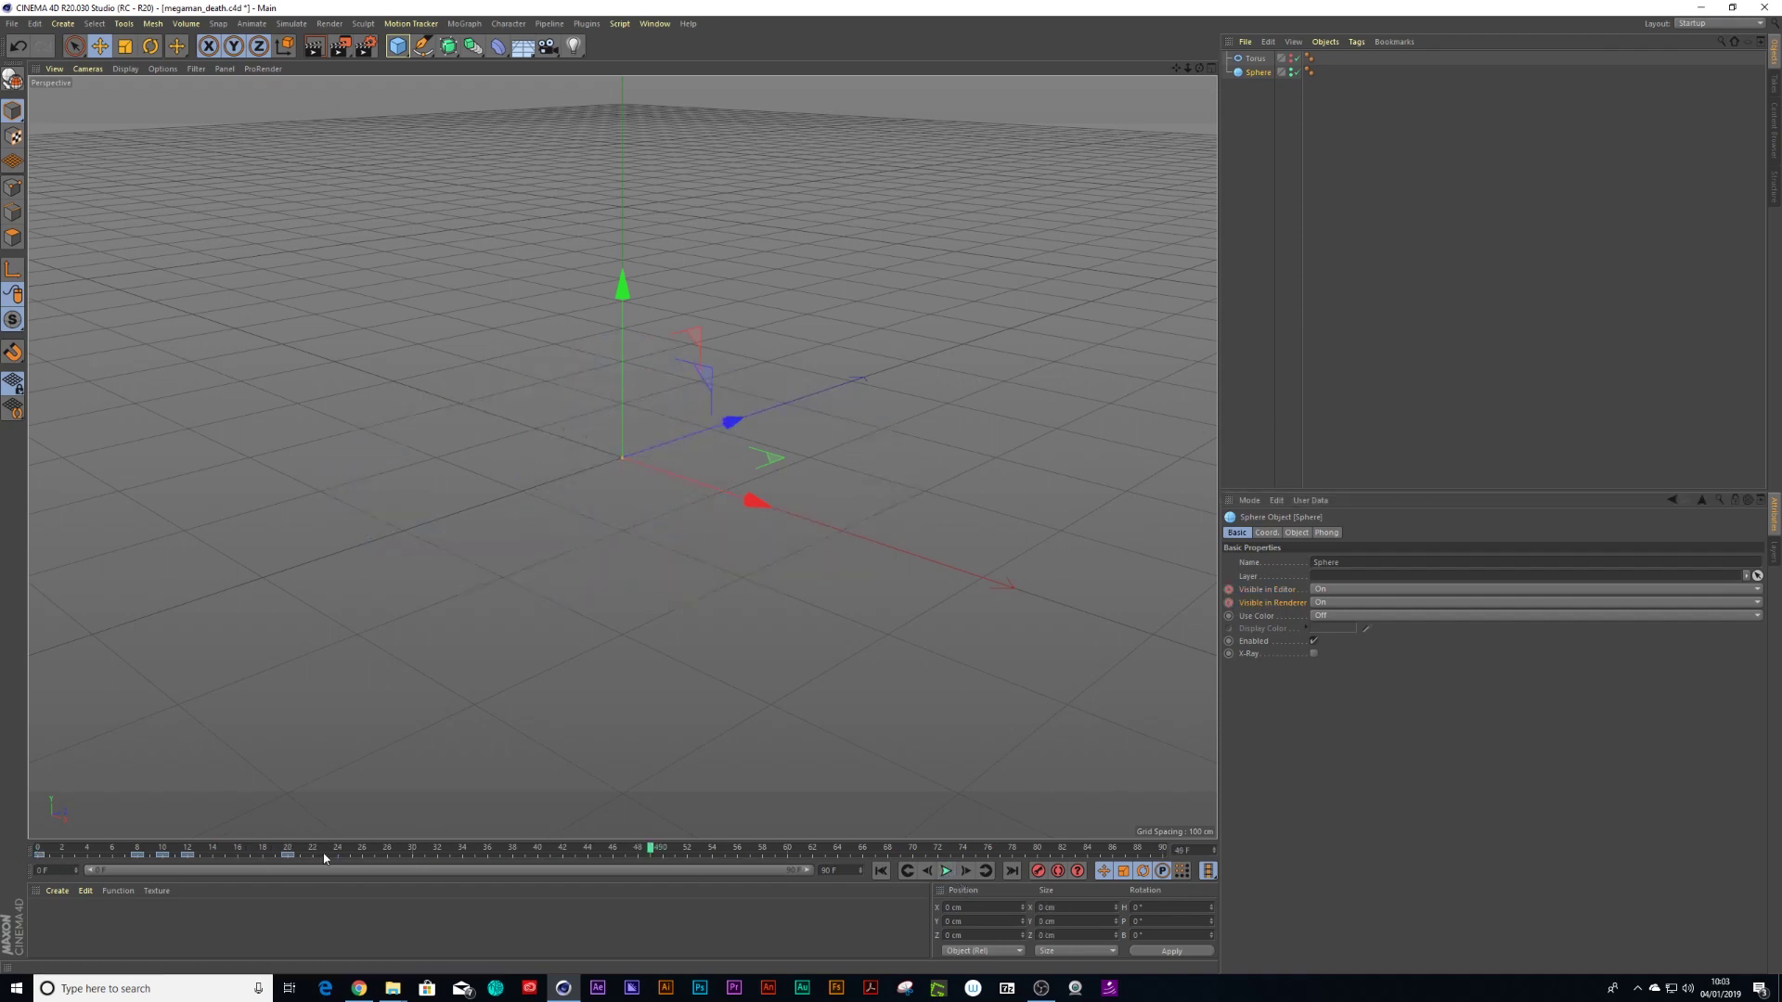
In the Animate layout, set the tracks' After to Offset Repeat with 100 repetitions
click(1702, 24)
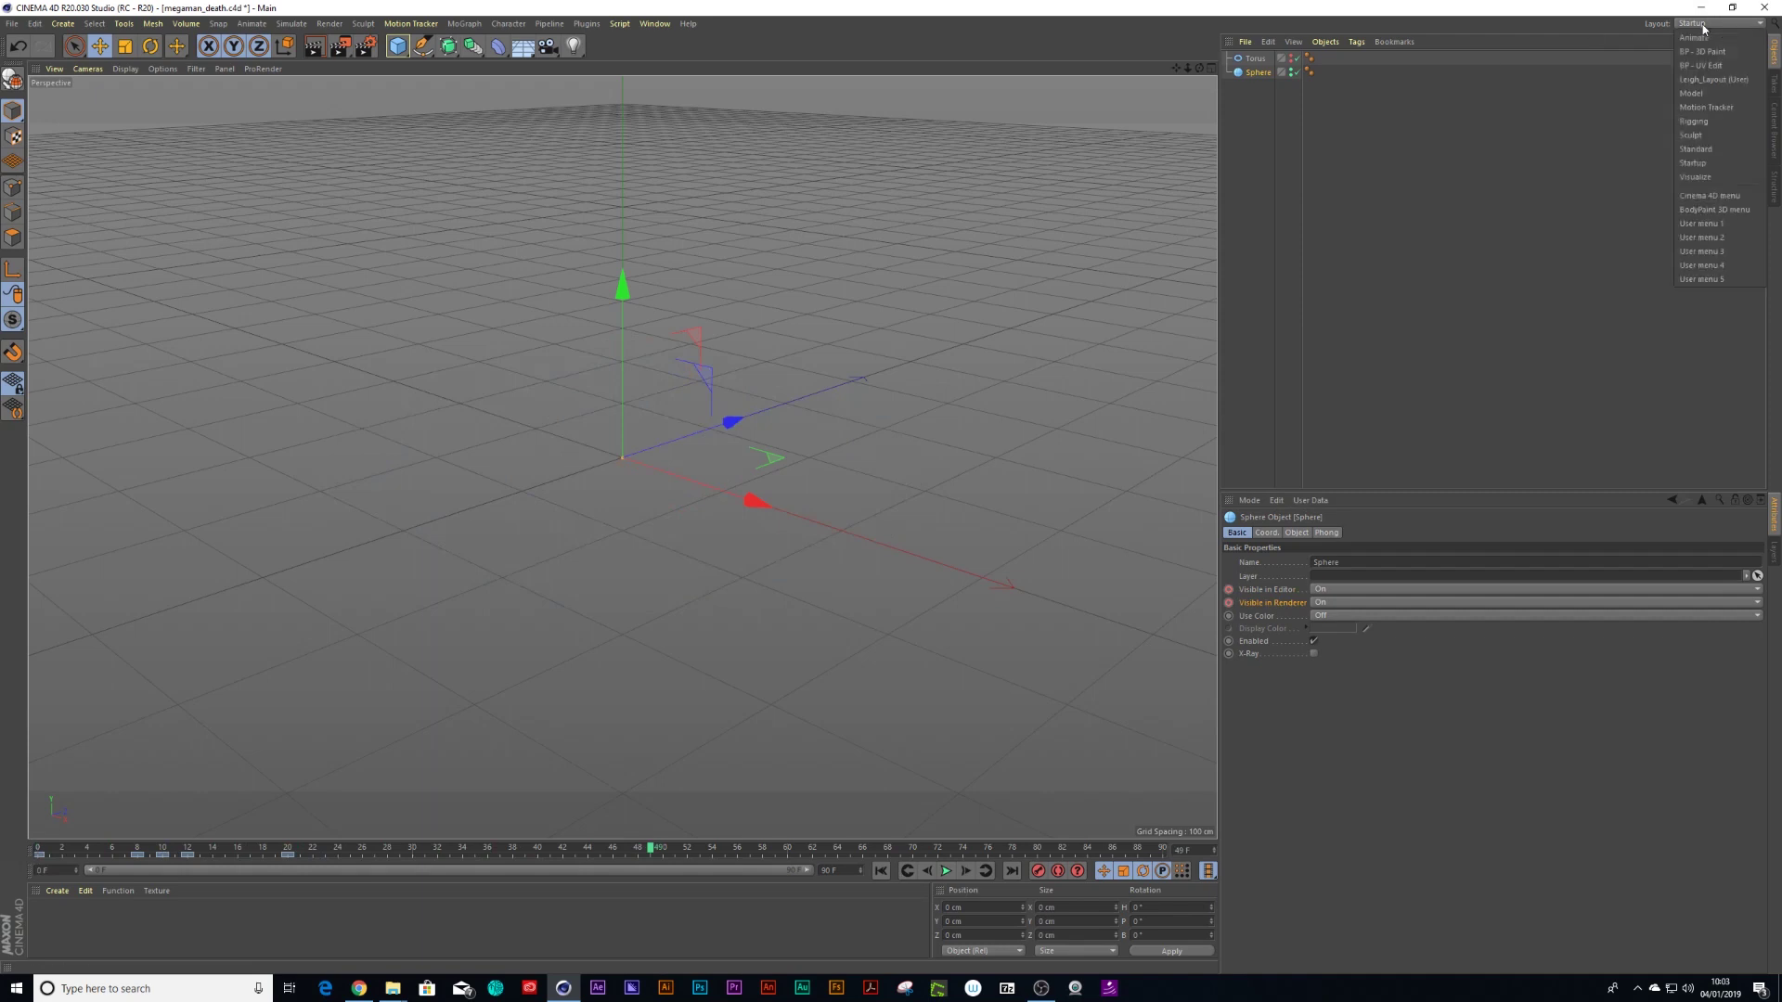
click(1702, 38)
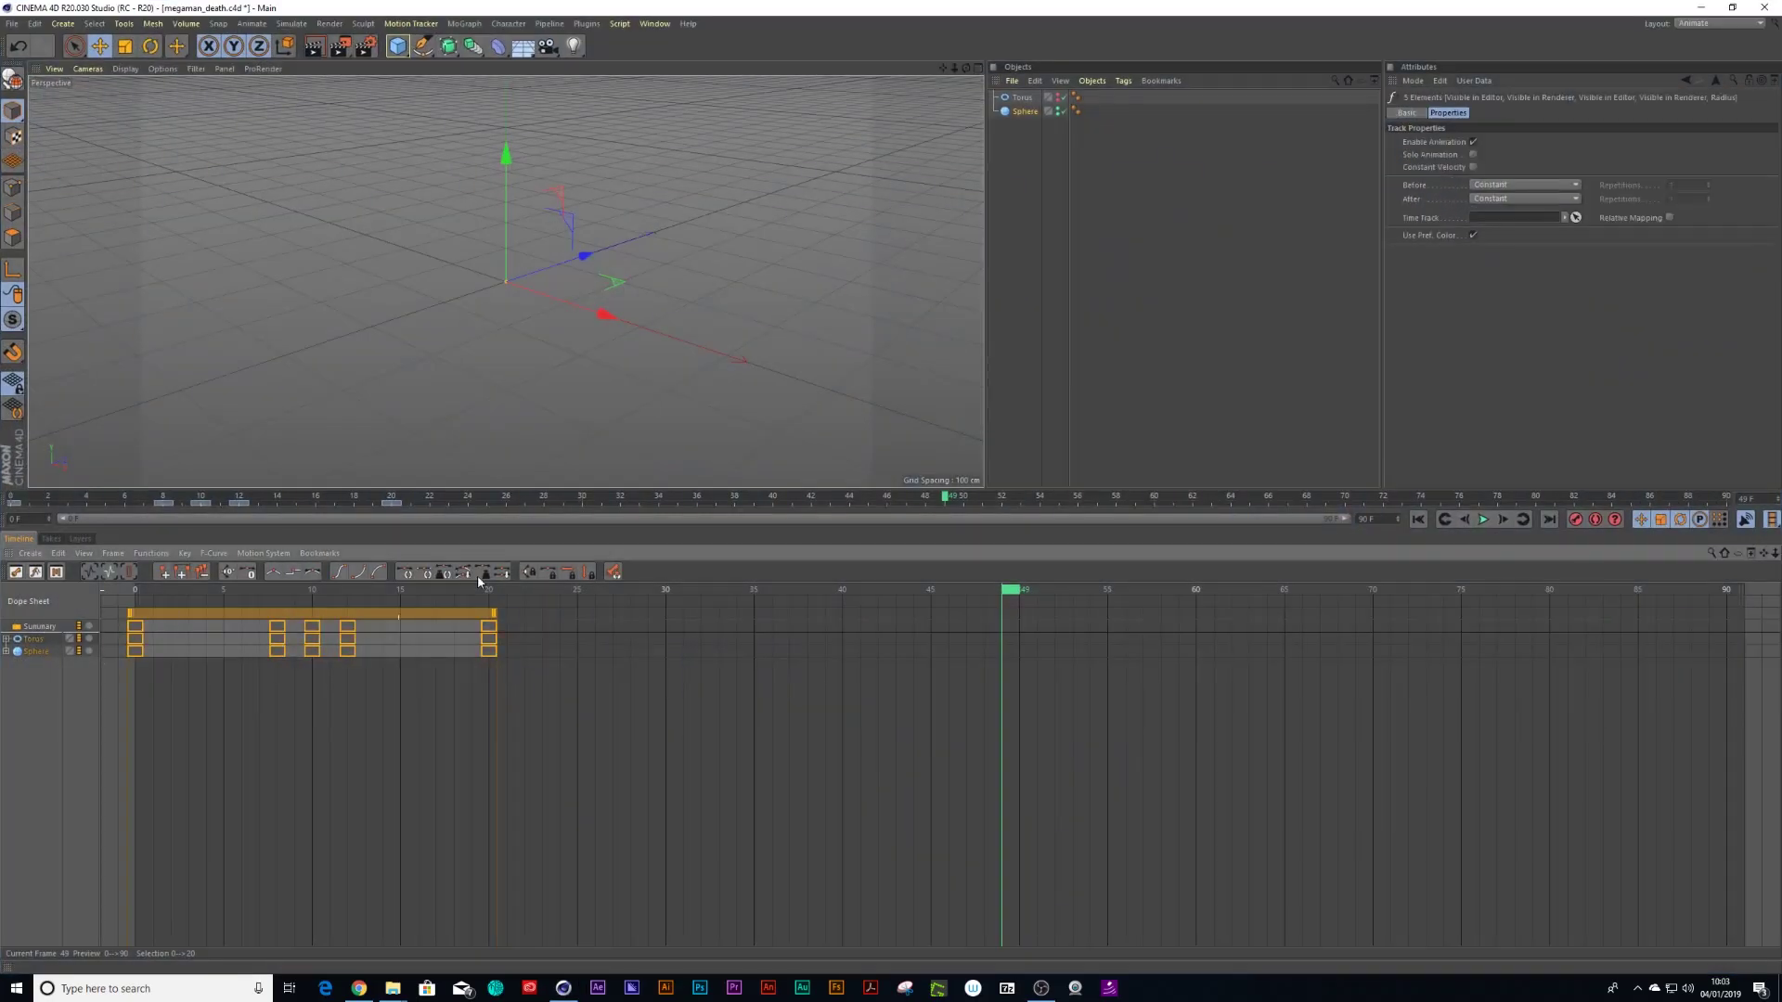
click(1512, 198)
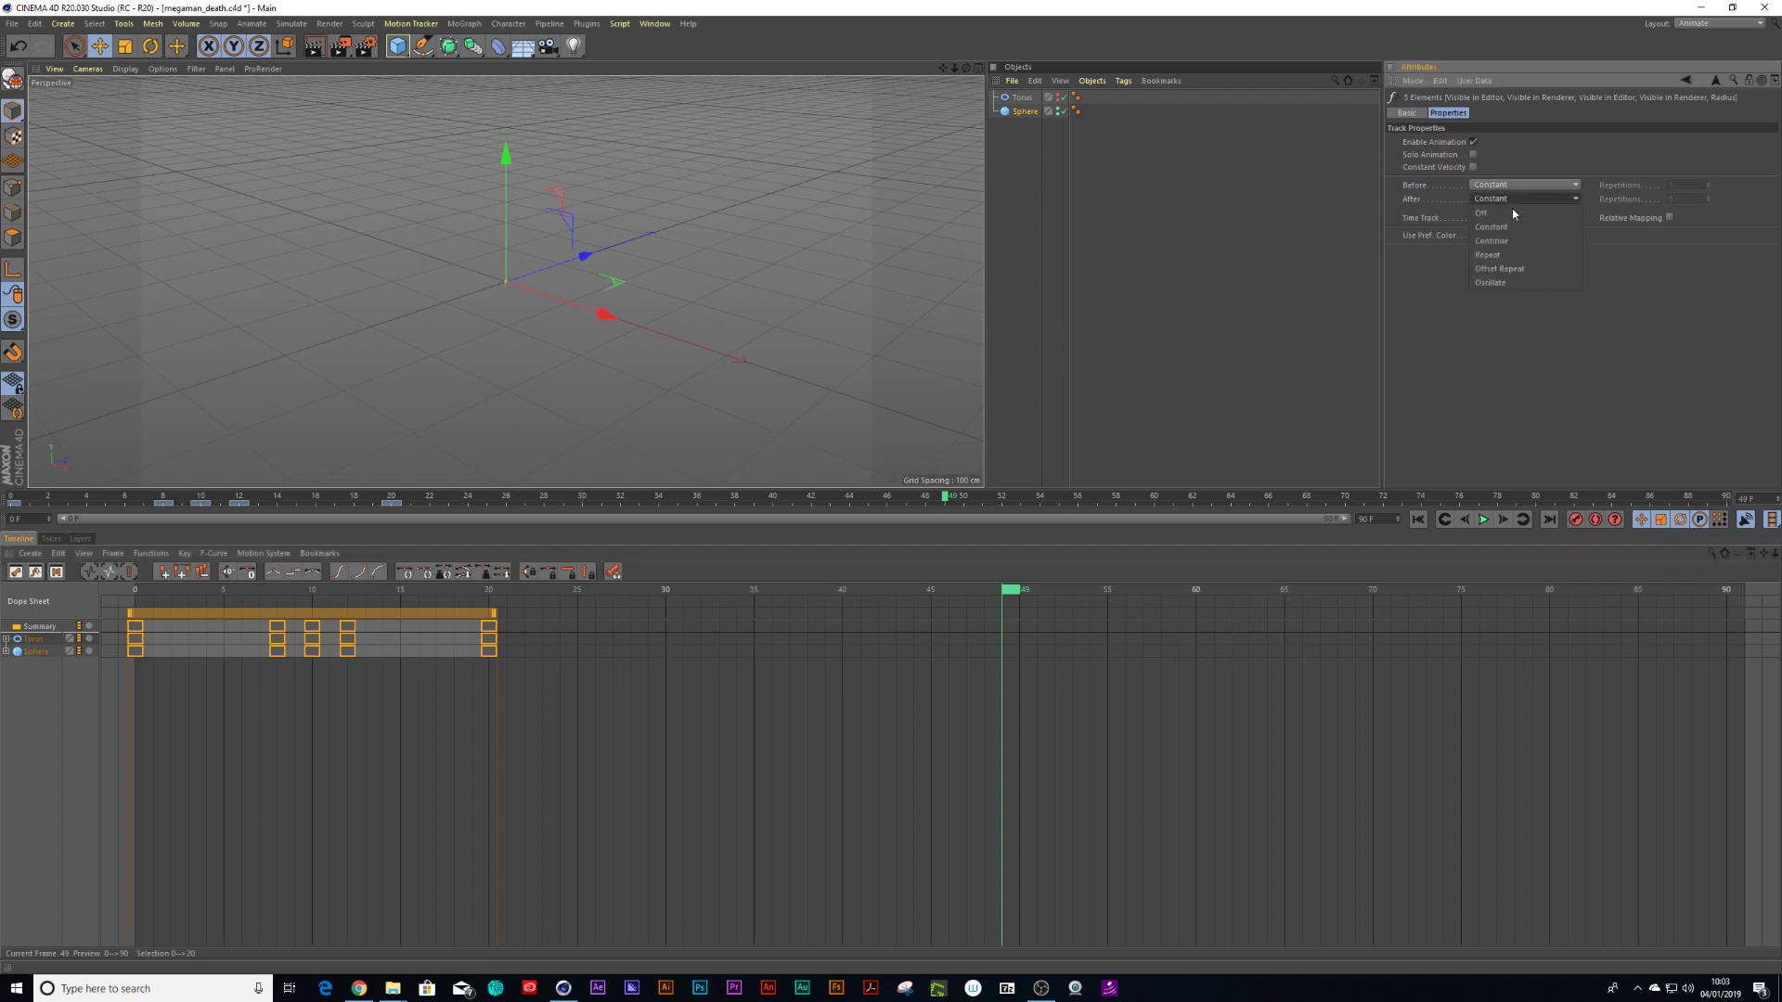
click(1511, 268)
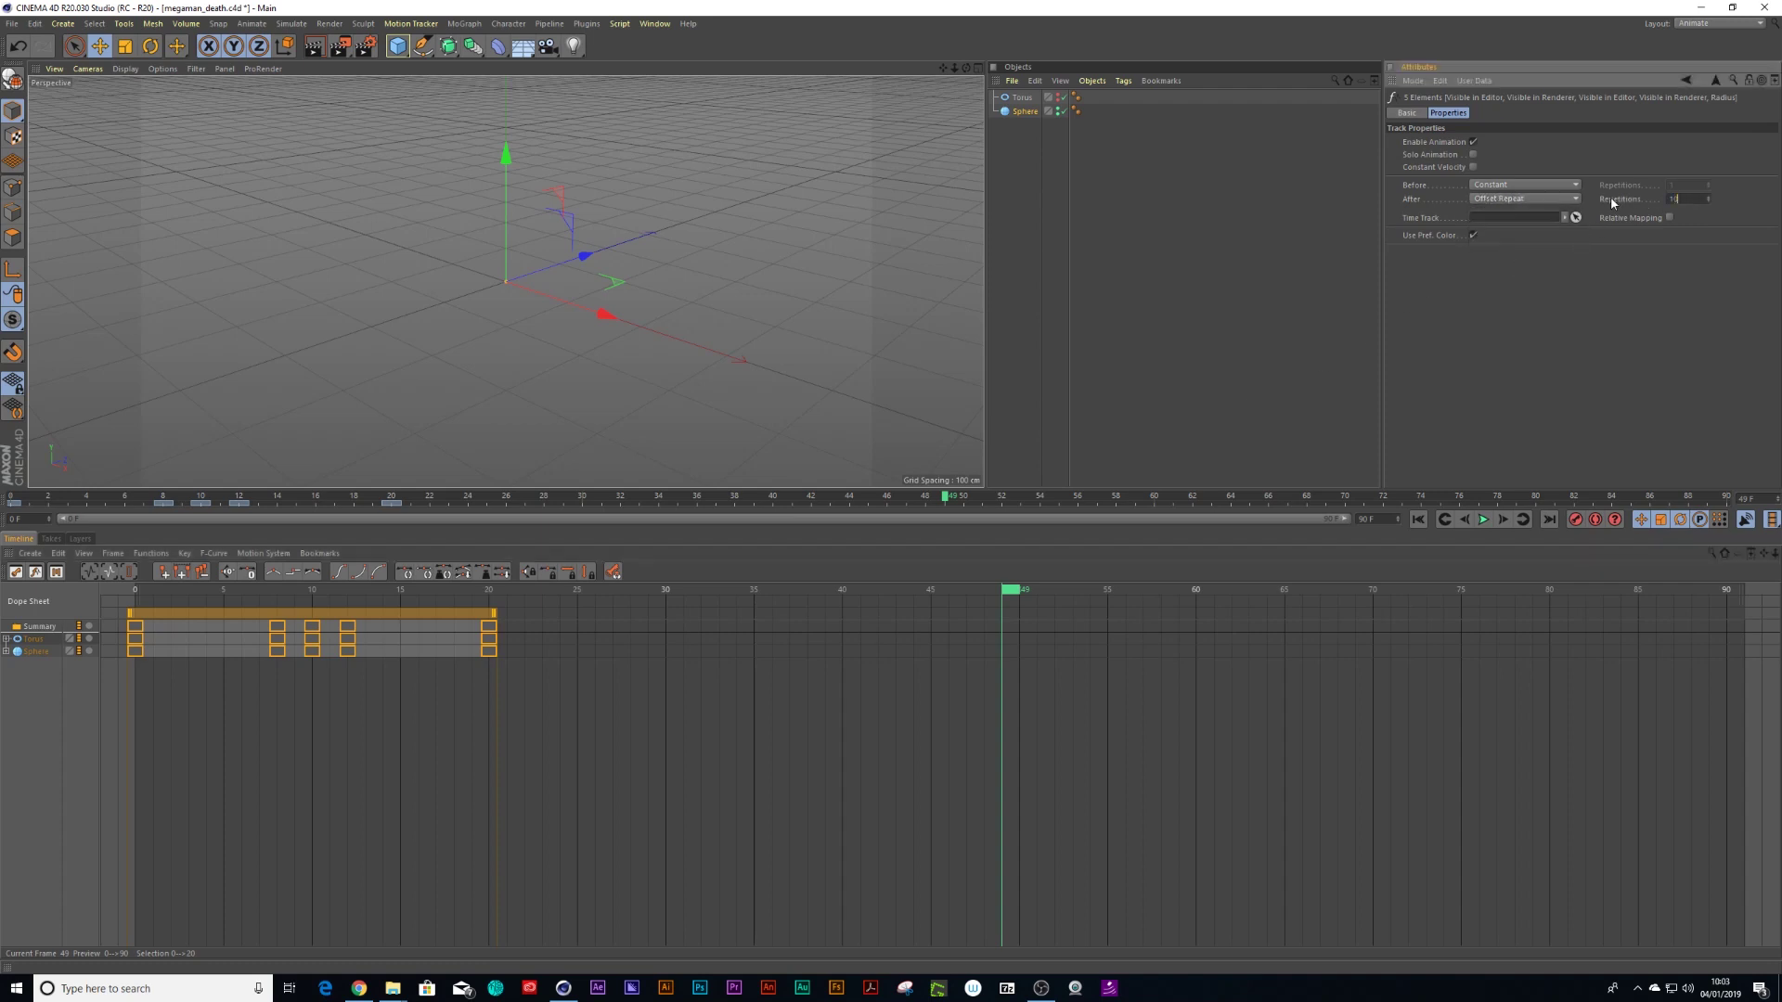
text(100)
key(Return)
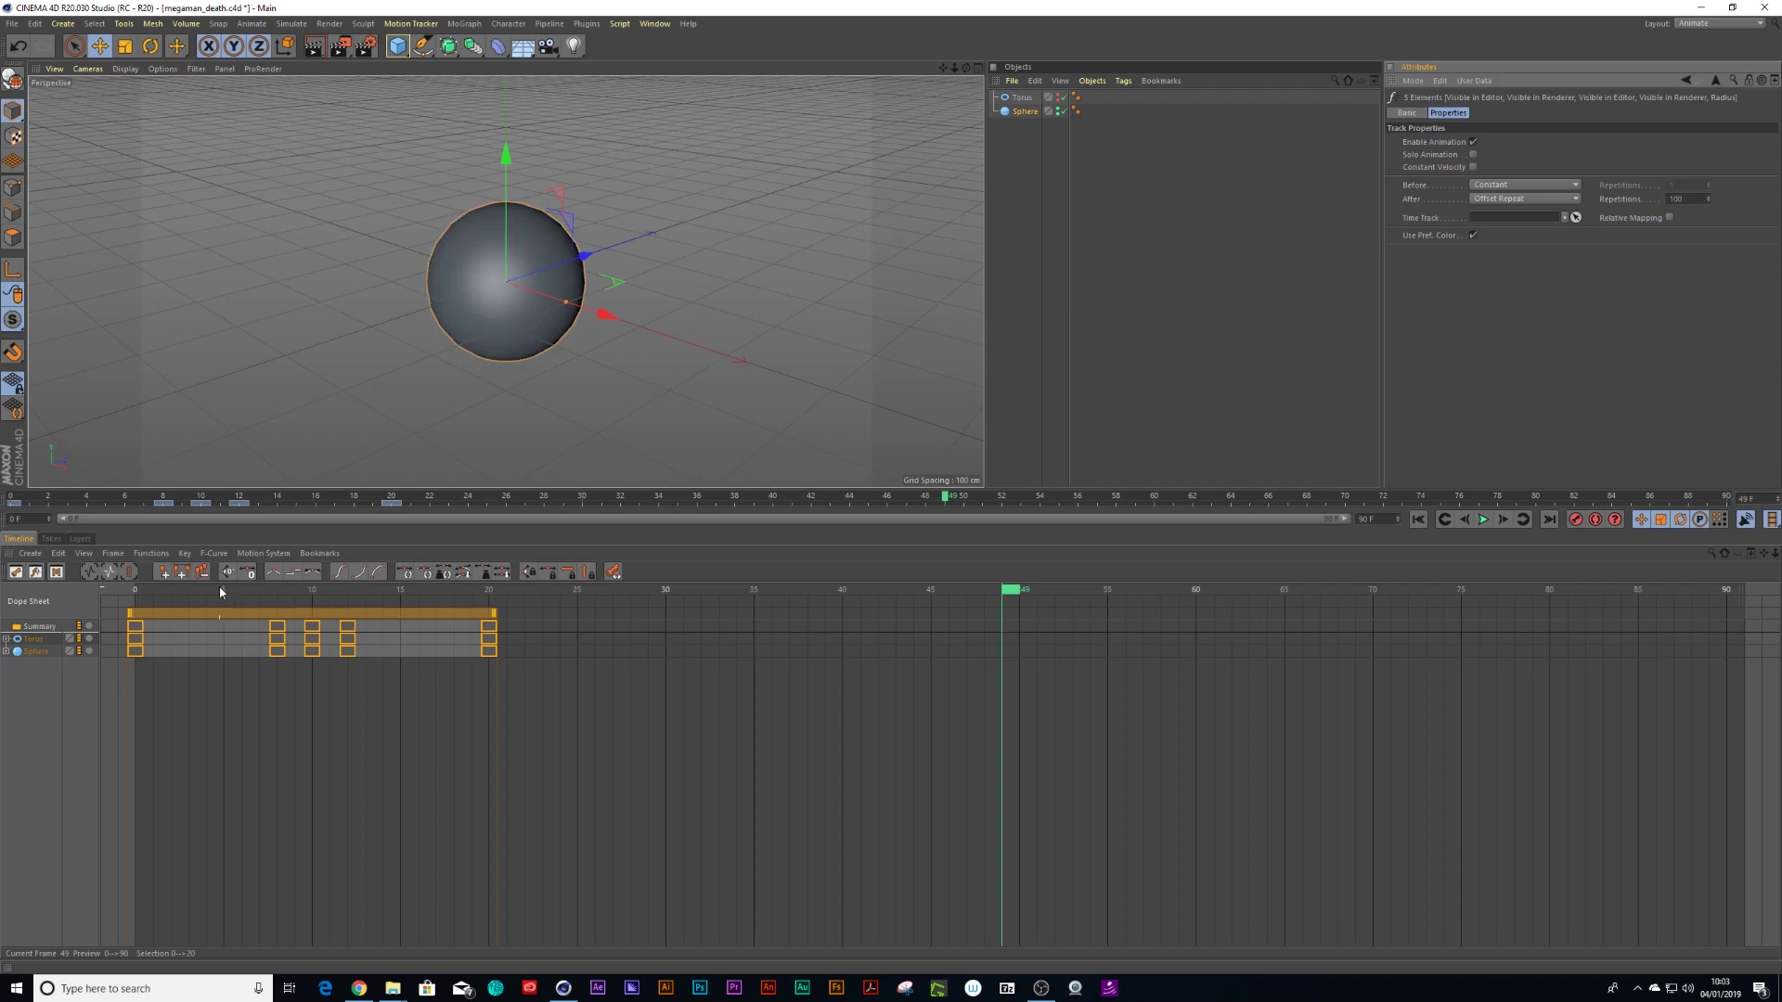
Play back the looping animation and scrub the Dope Sheet to frame 9
drag(221, 591, 57, 599)
click(1482, 520)
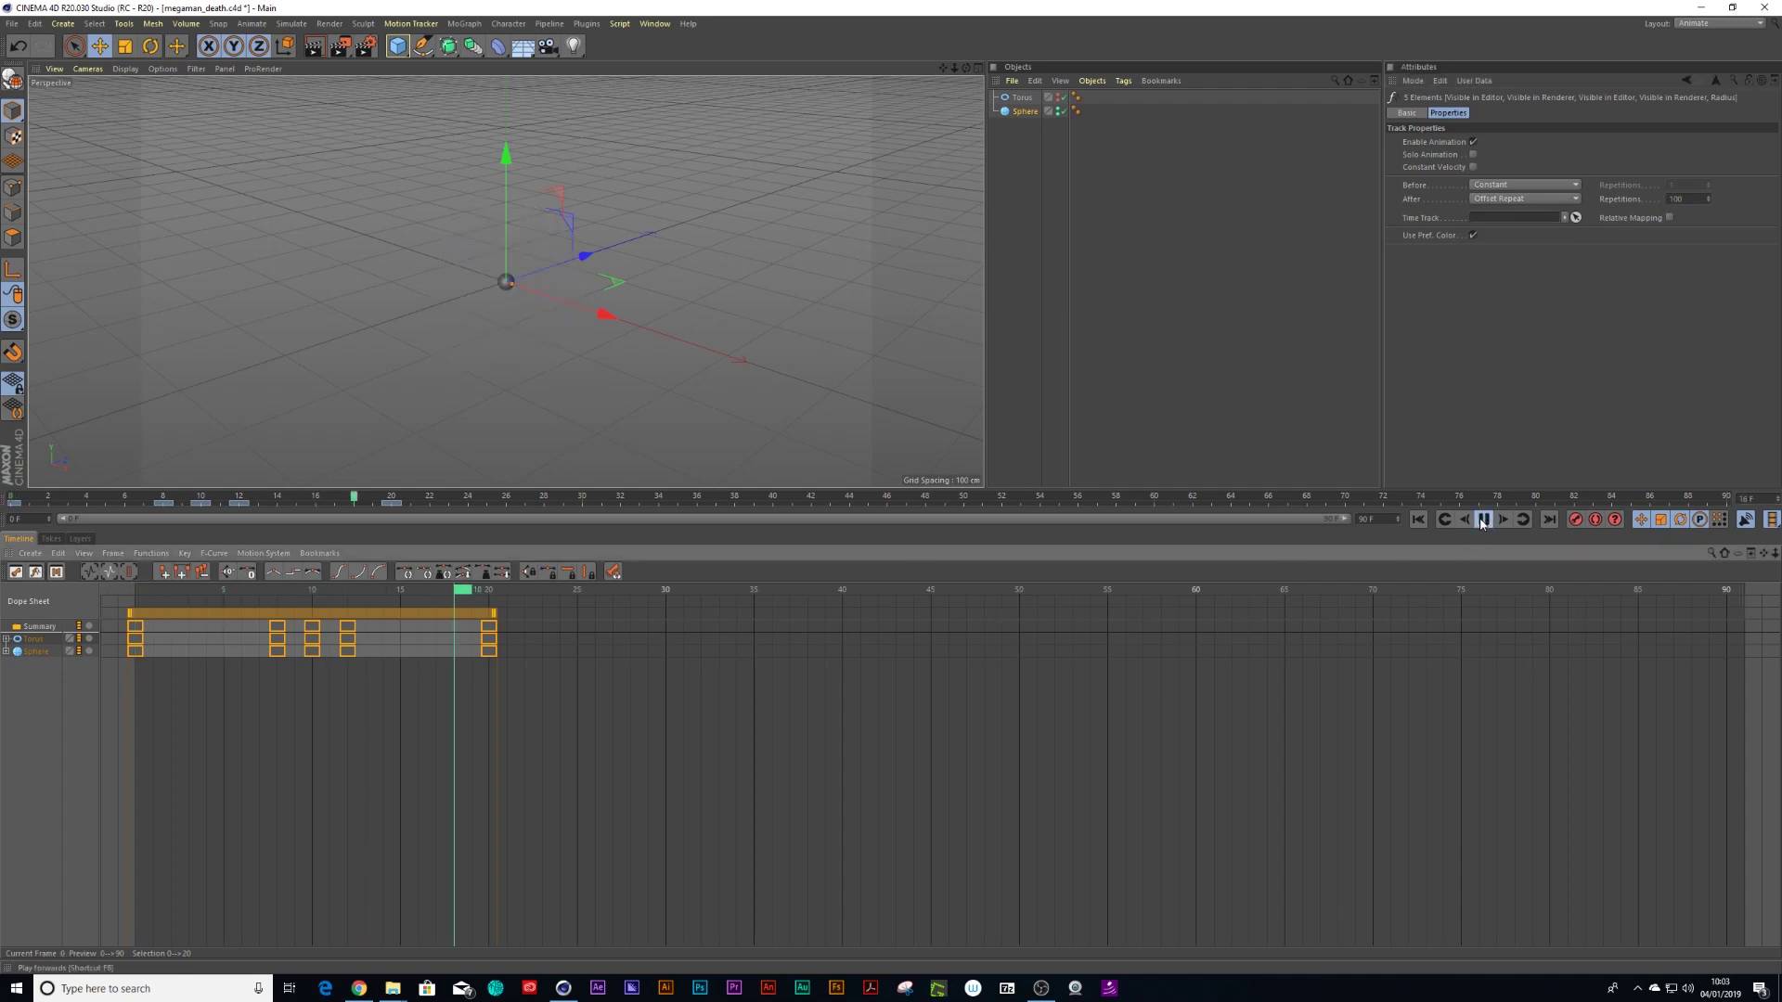
click(1482, 519)
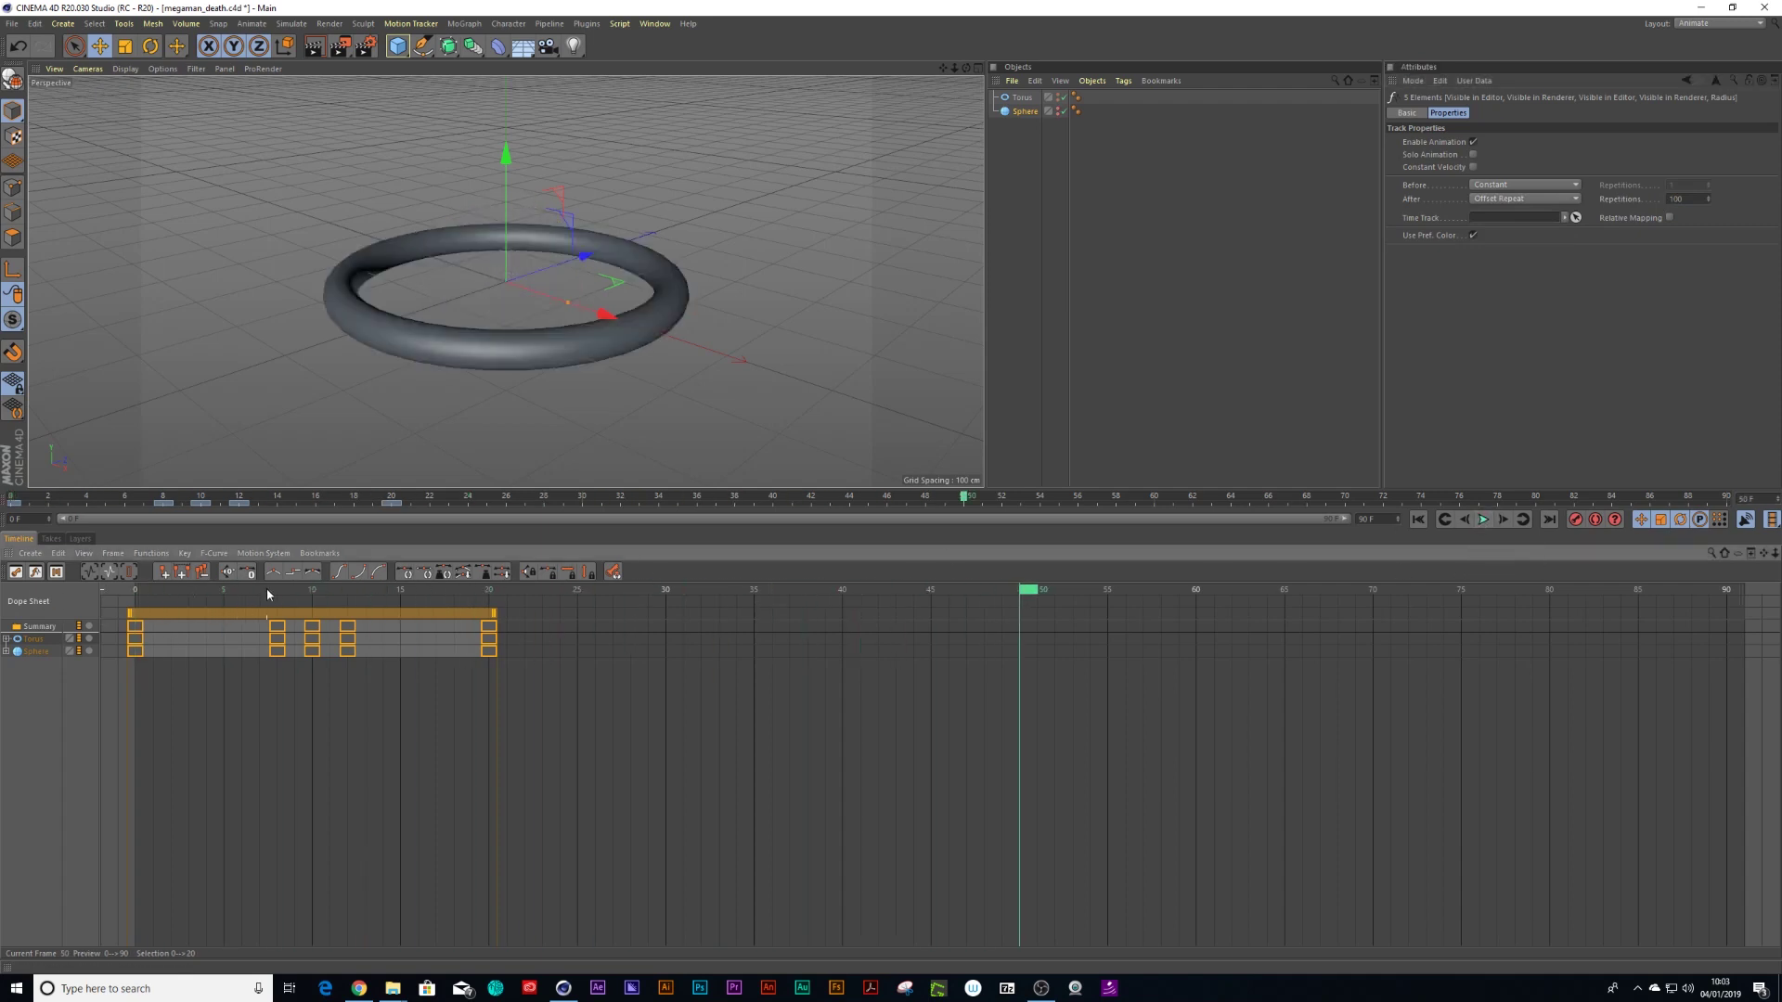
drag(268, 594, 172, 601)
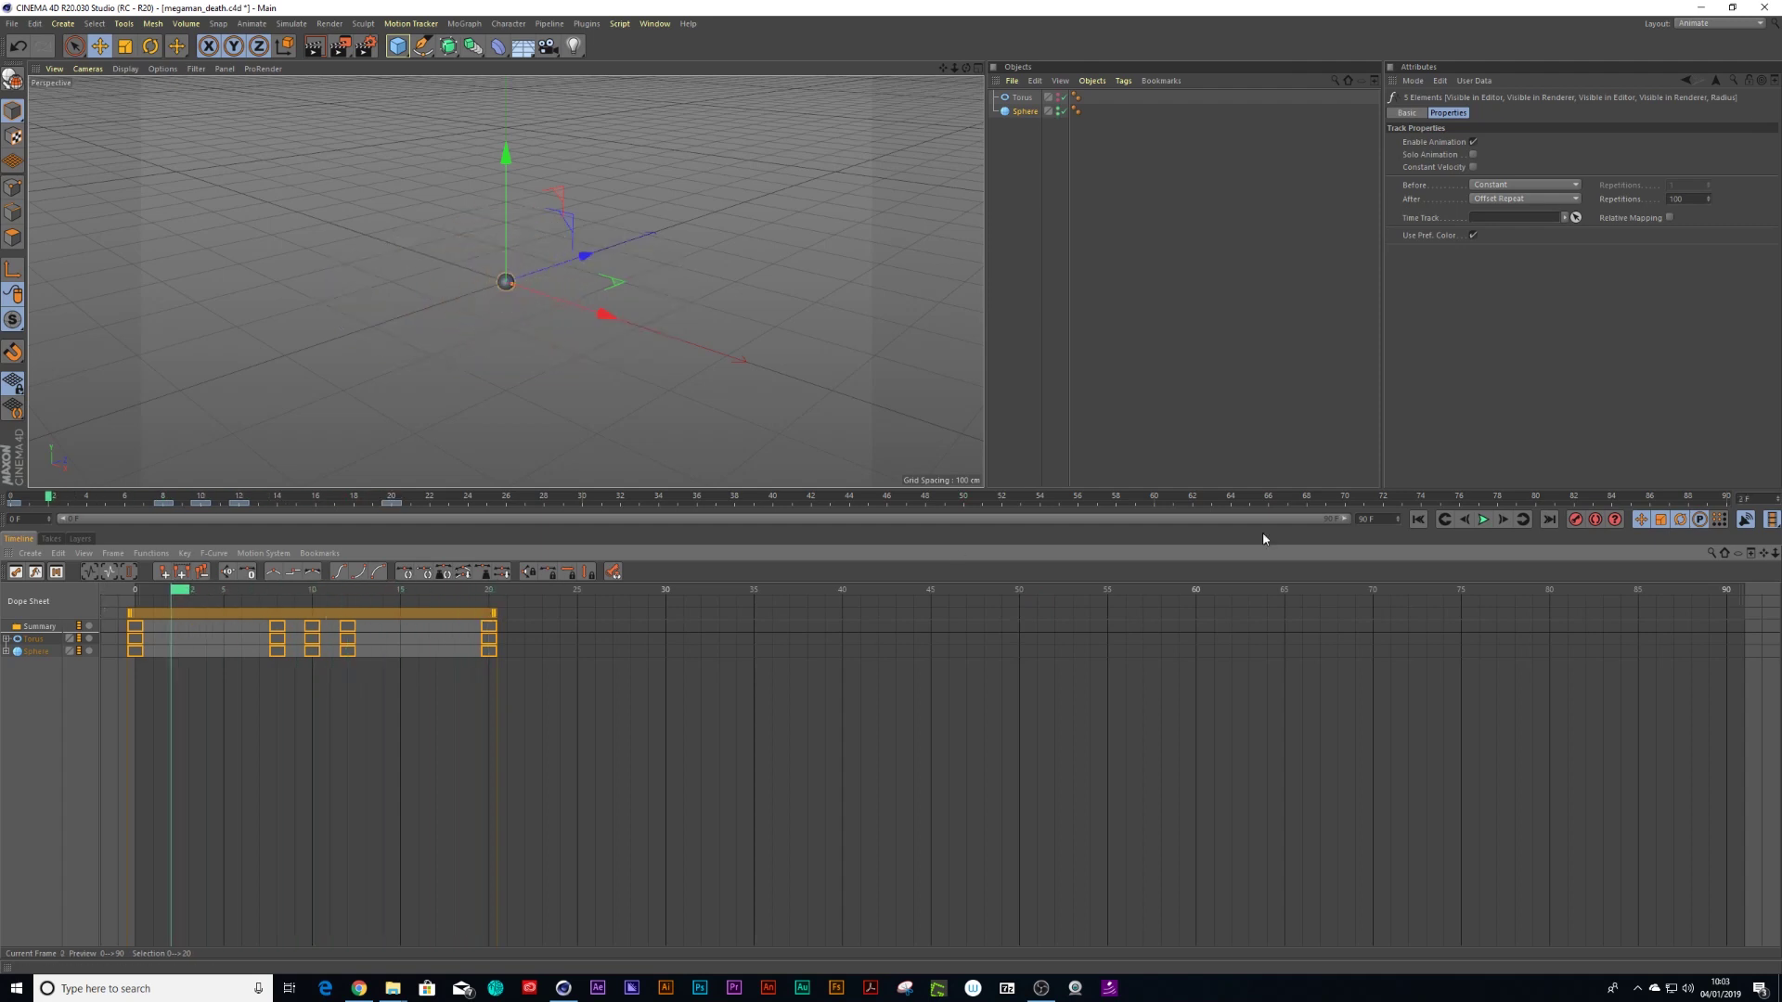
Return to the Standard layout and group Torus and Sphere under a null
click(1719, 23)
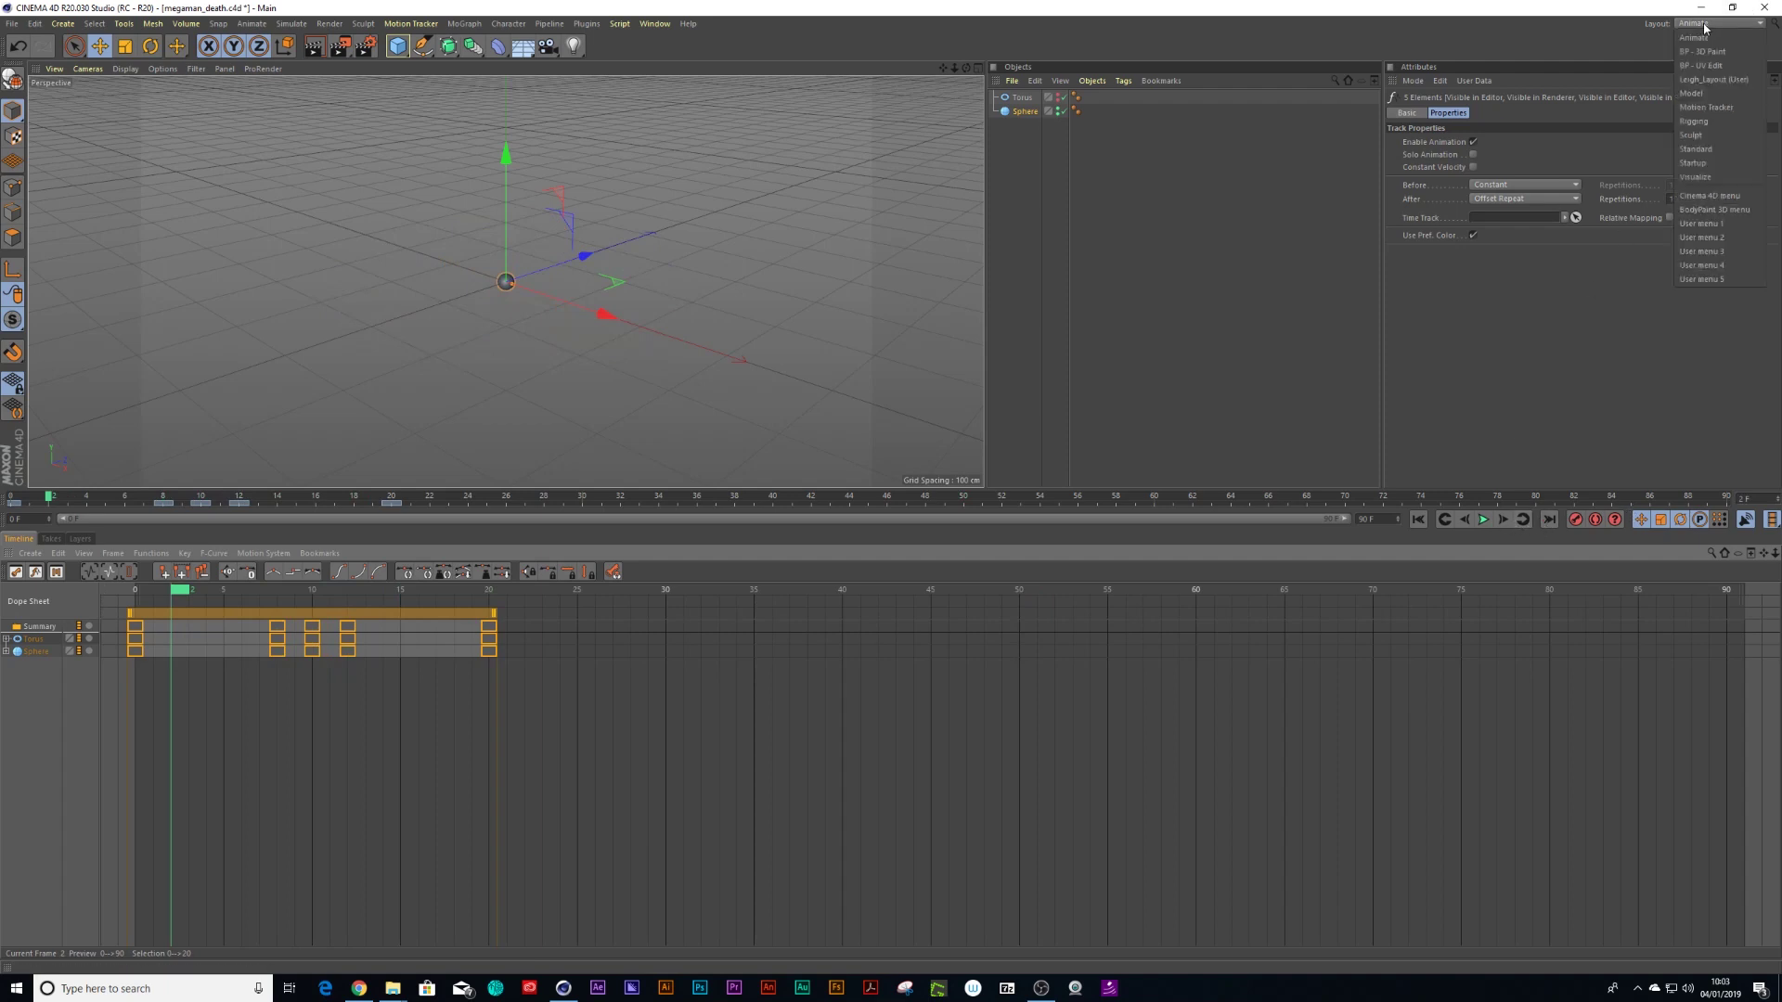
click(1700, 148)
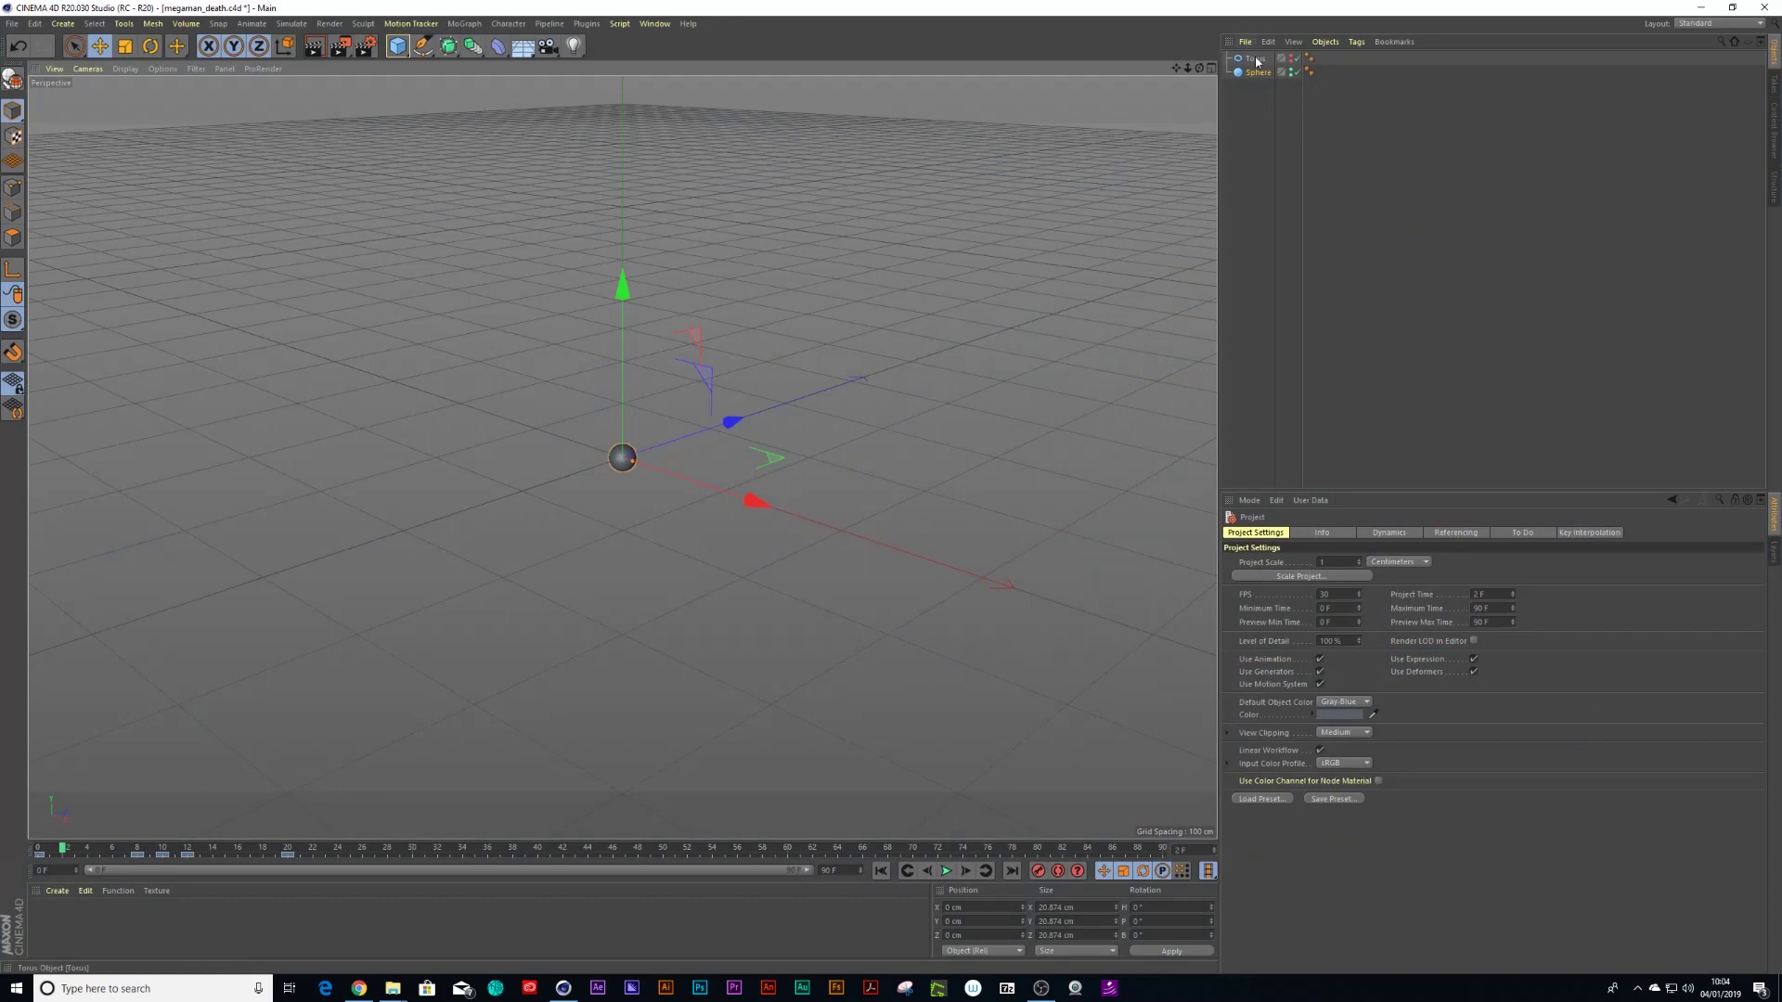
click(1256, 60)
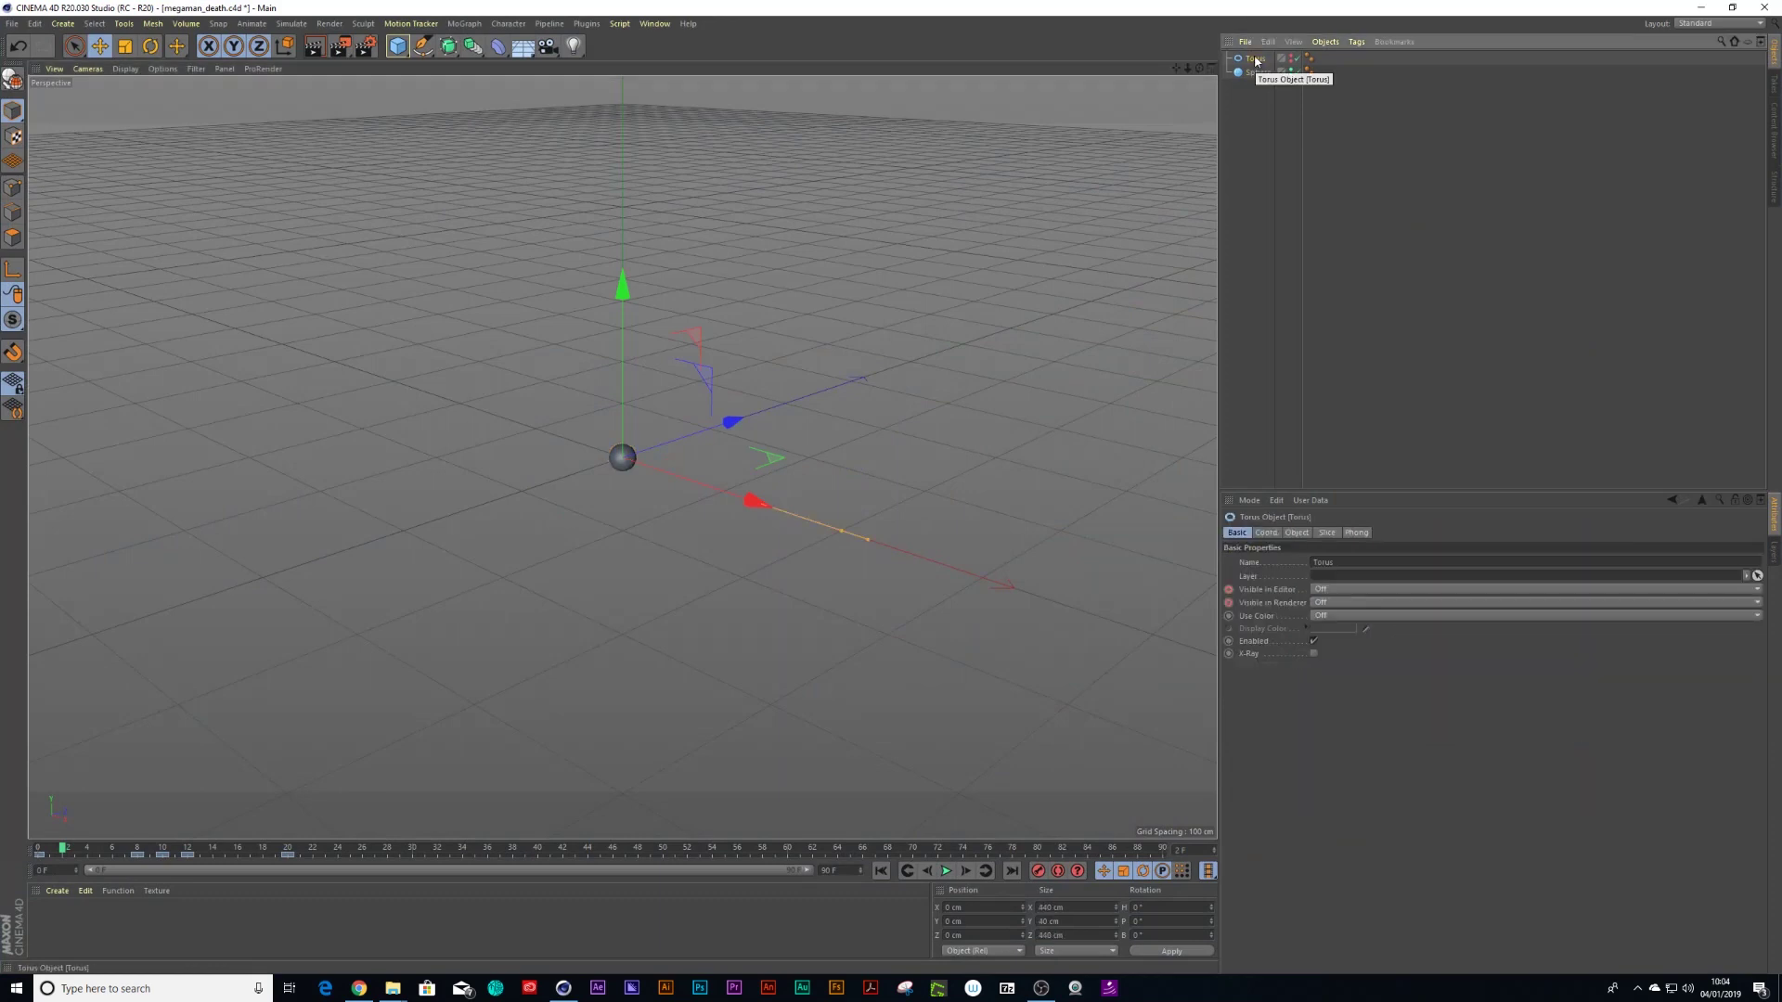
ctrl+click(1256, 72)
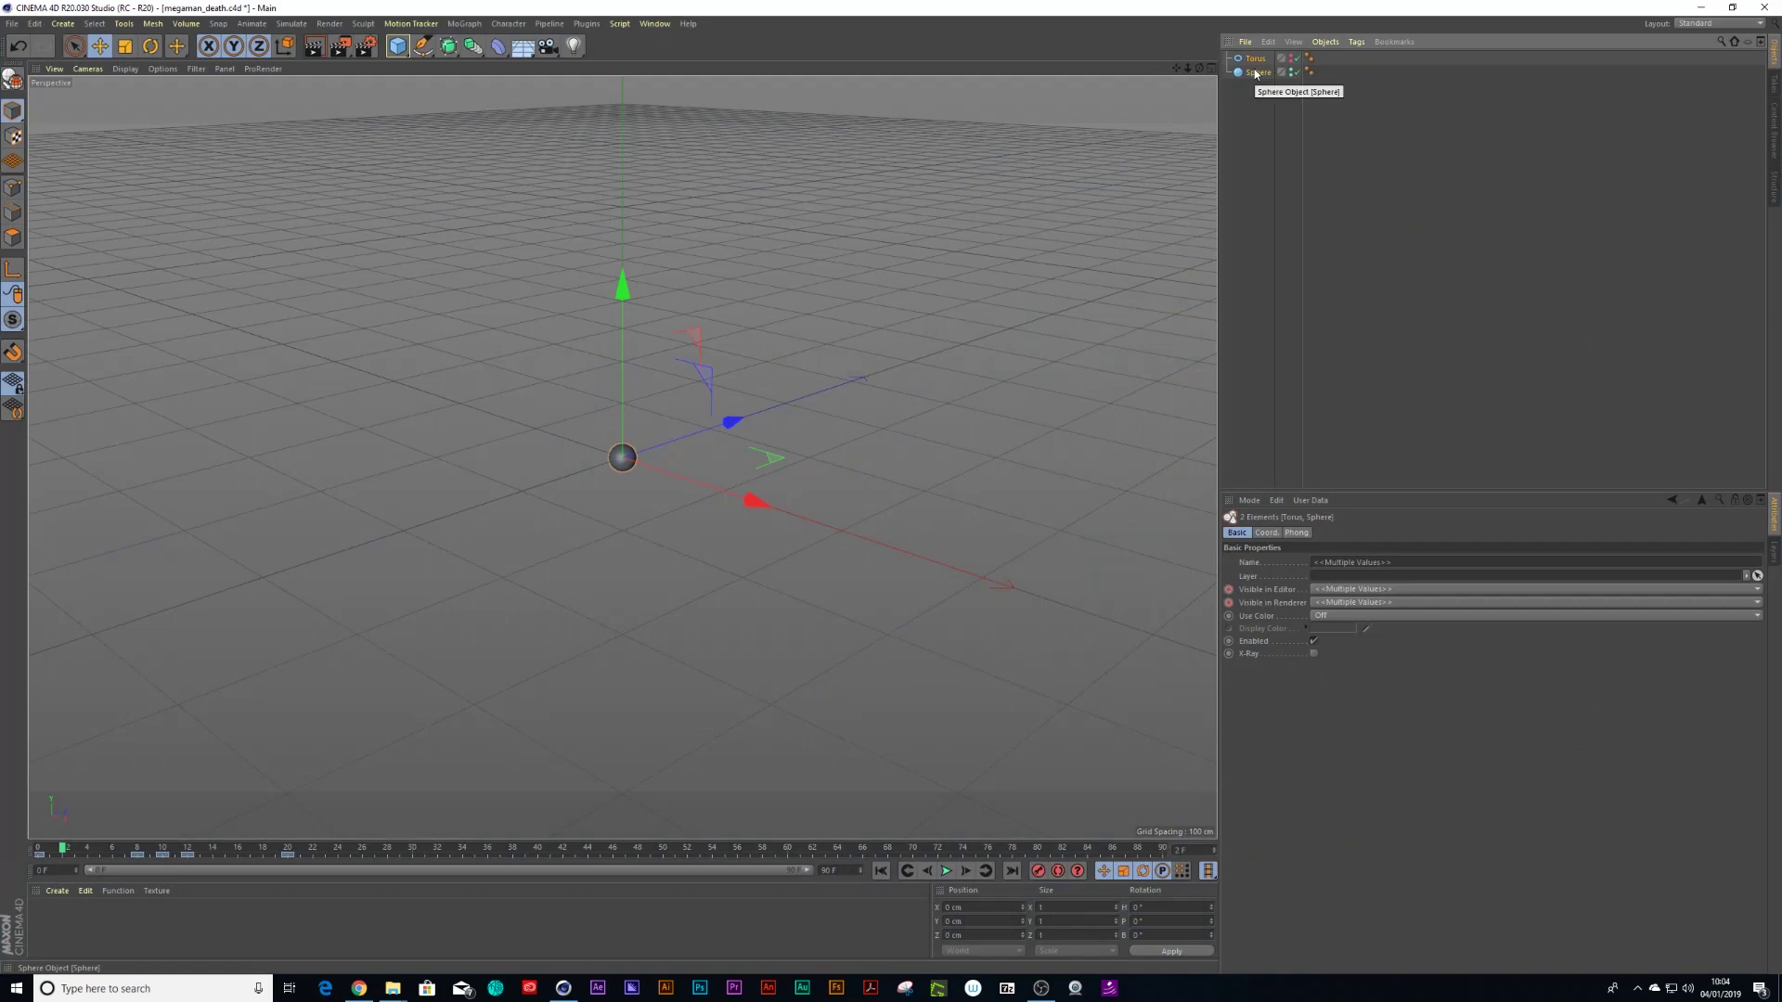
key(alt+g)
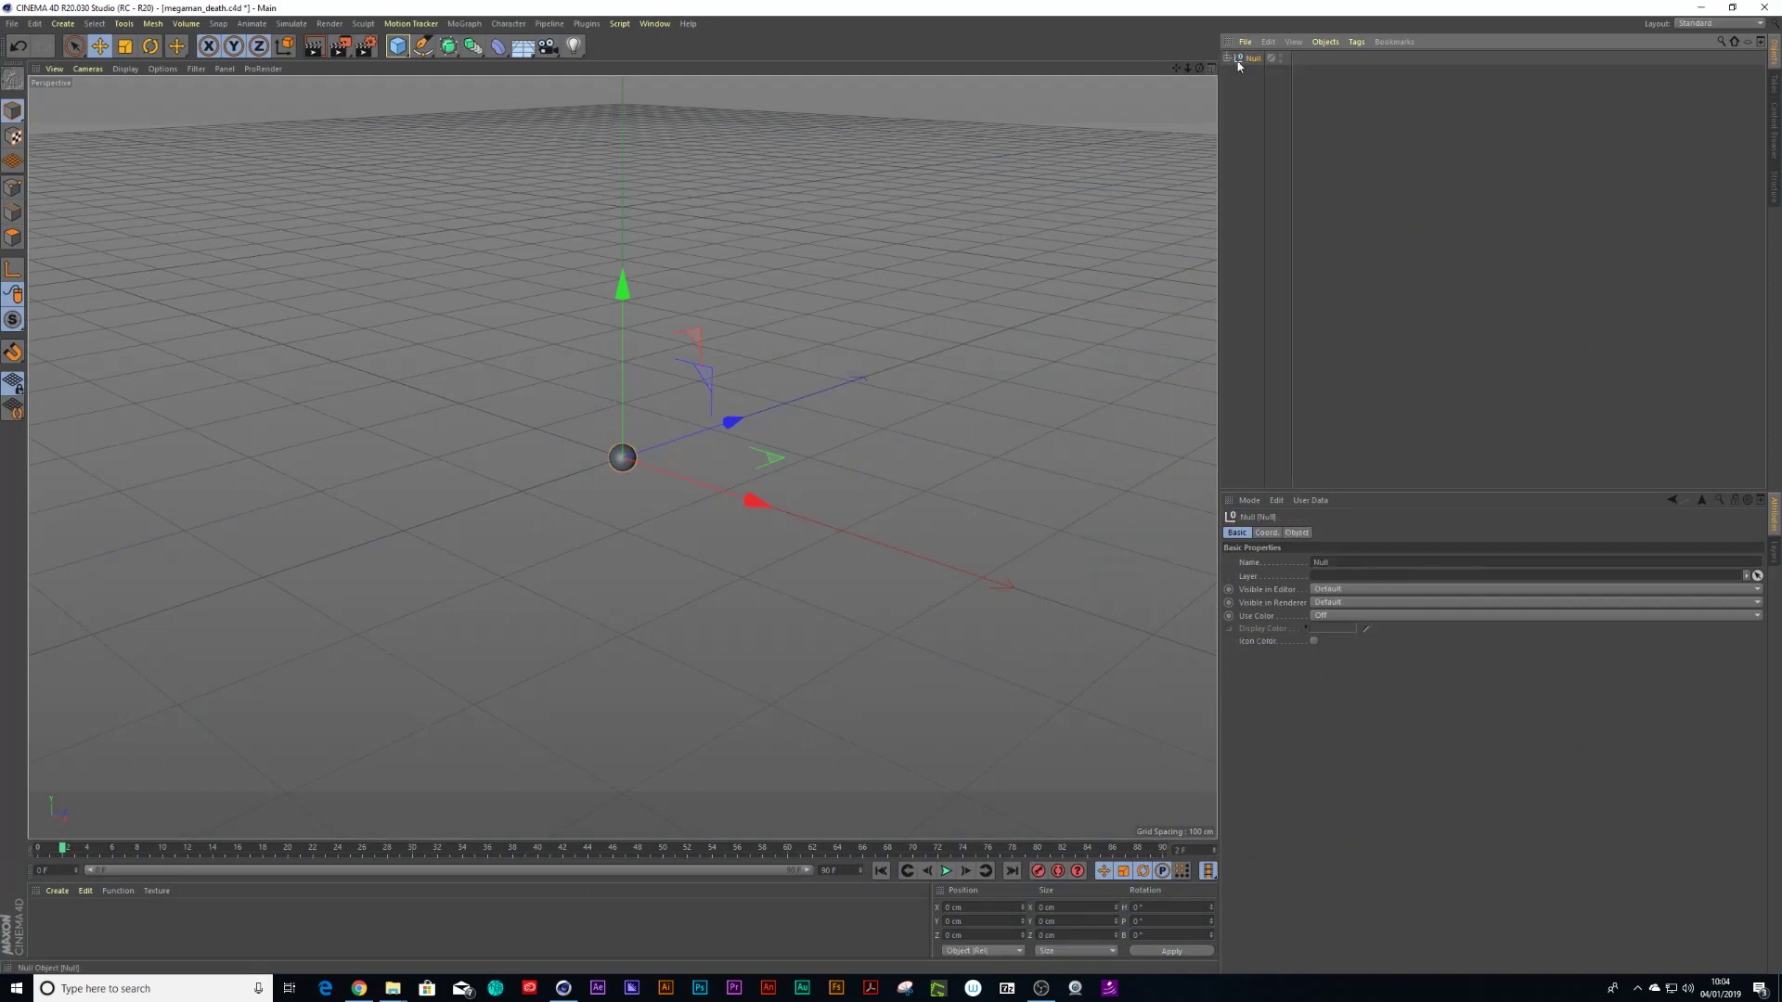
Rename the new null to 'deathball'
double_click(1251, 59)
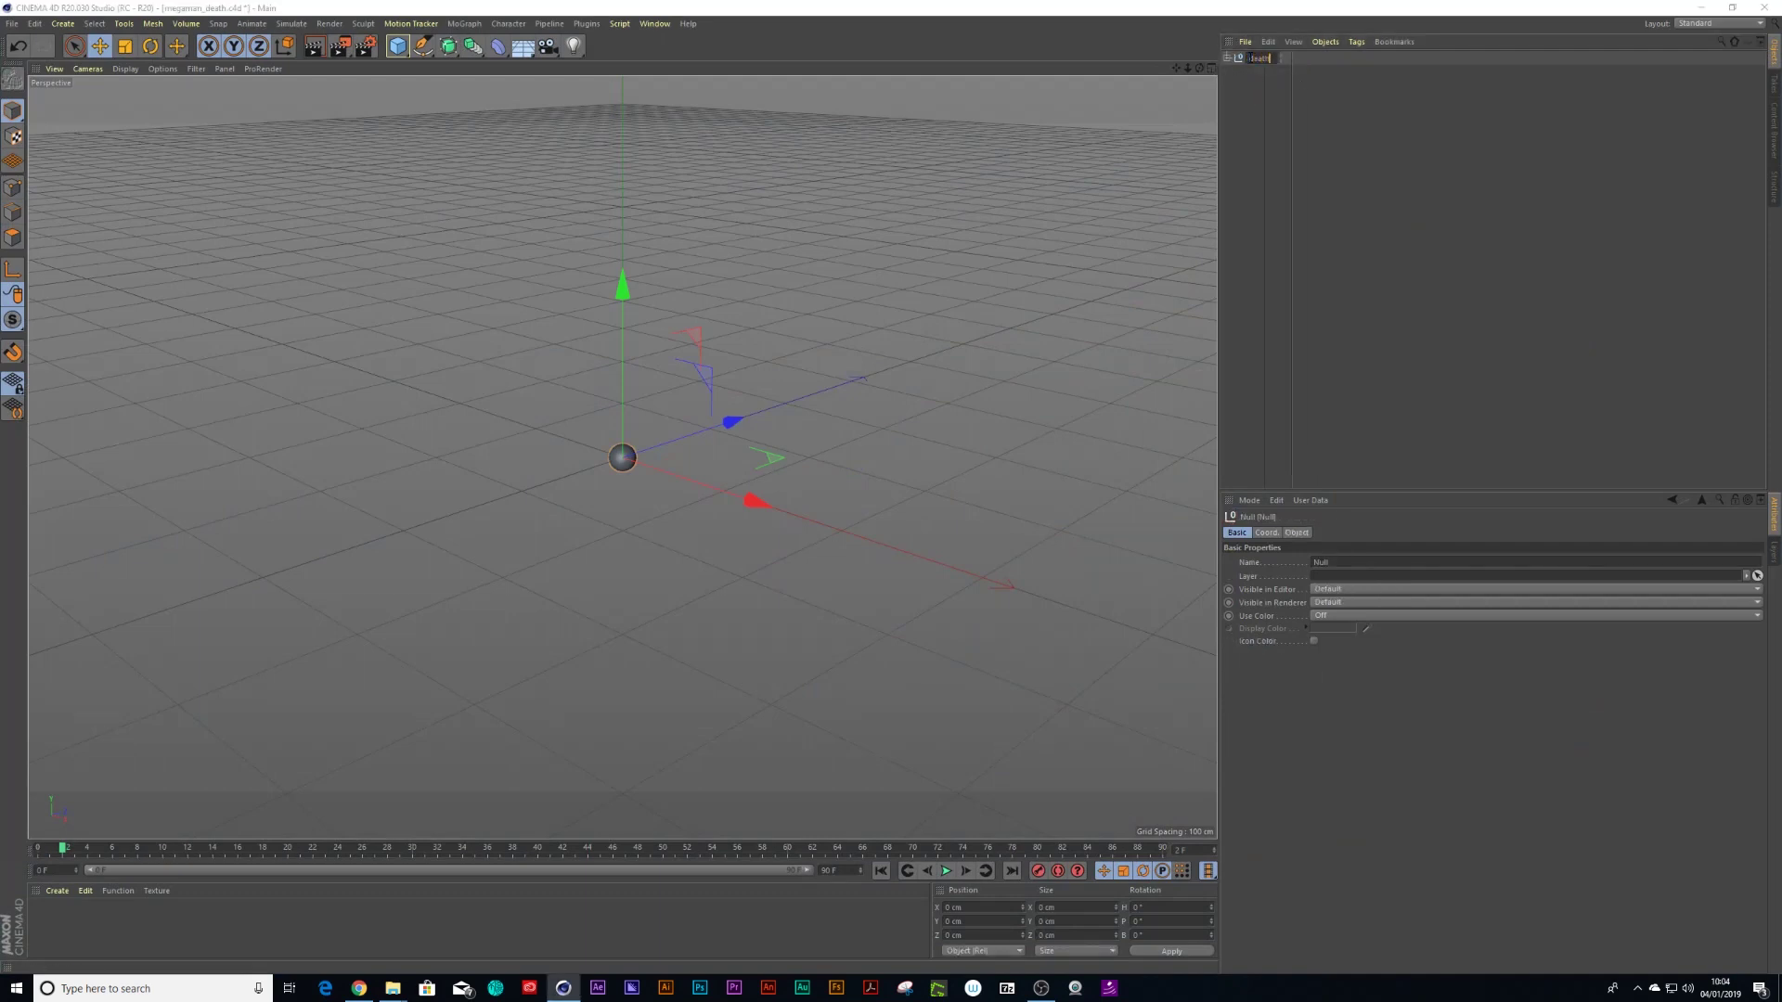
text(deathball)
key(Return)
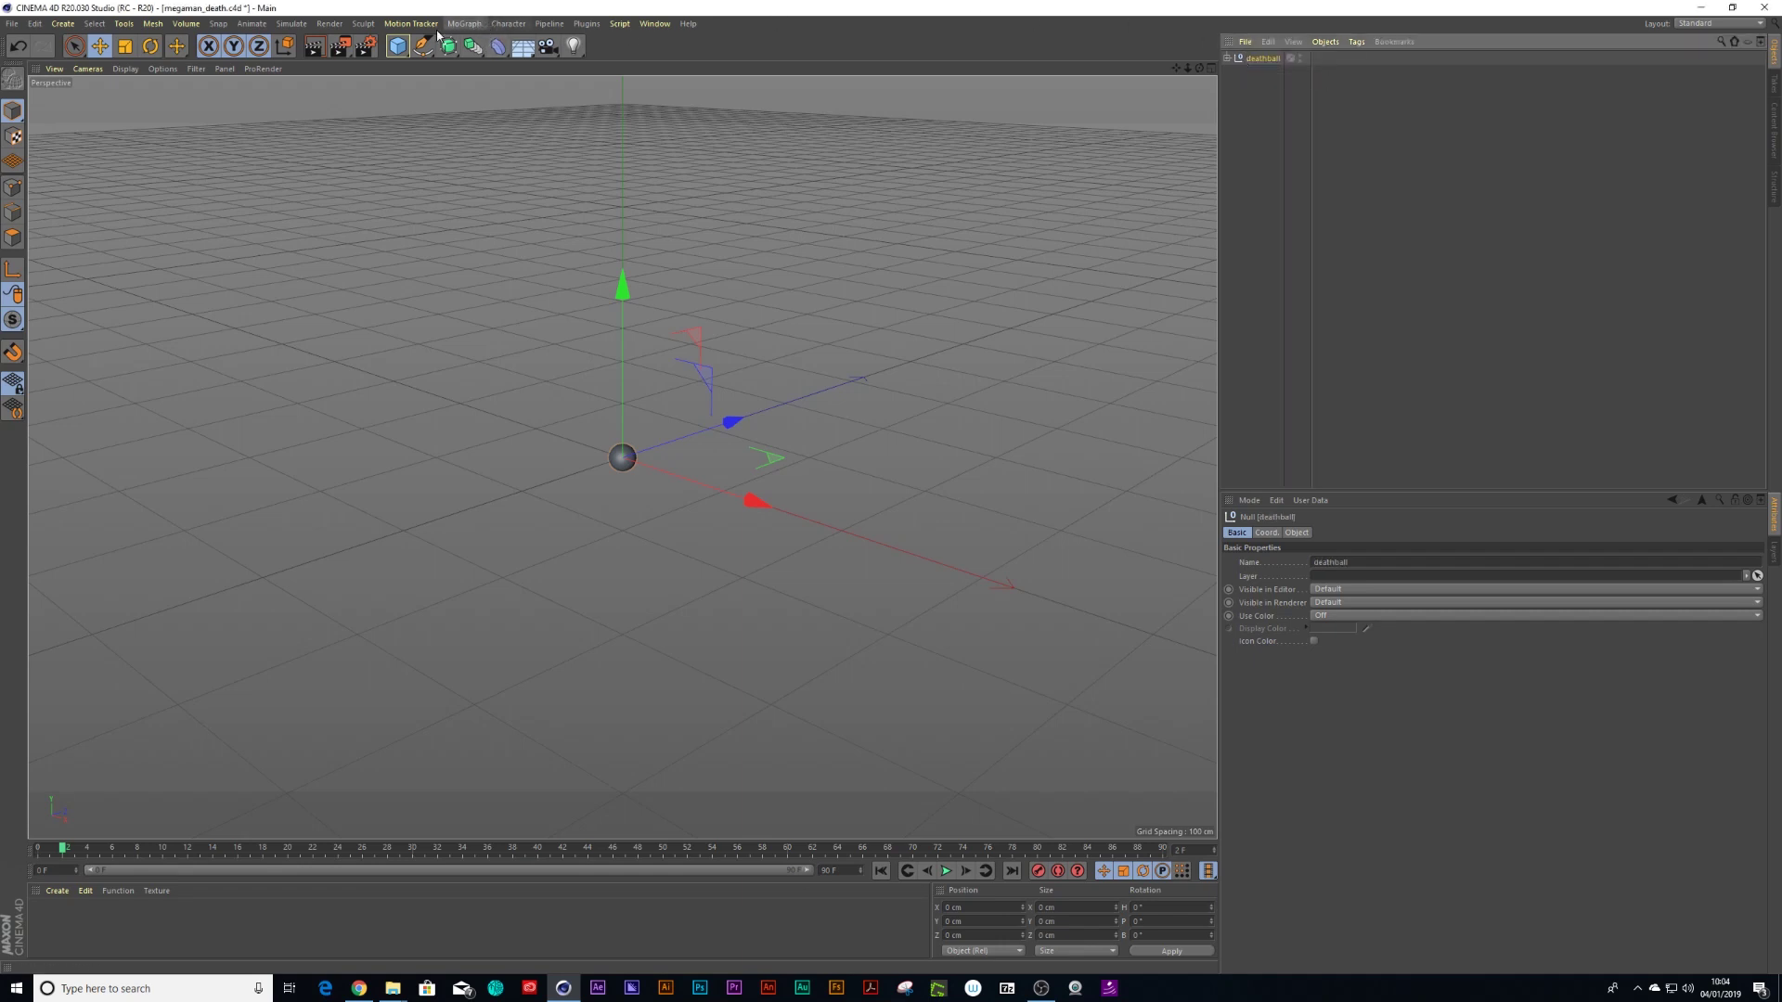
click(464, 23)
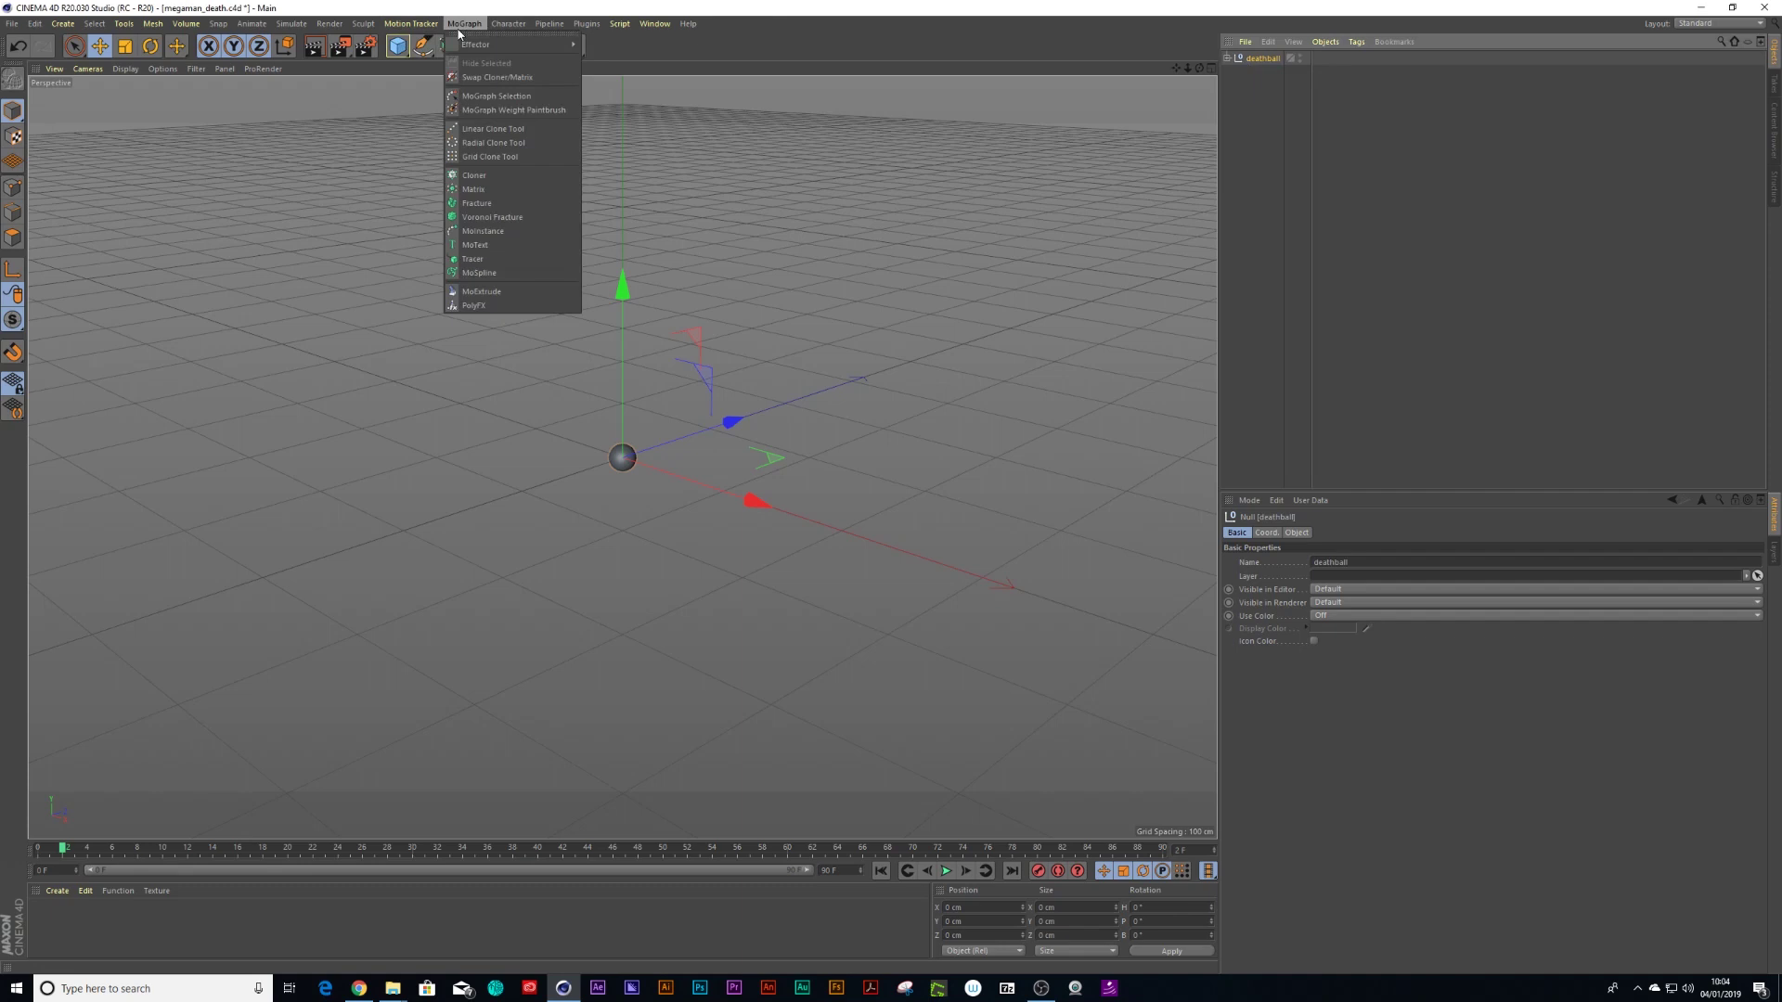
Clone the deathball with a Cloner in Radial mode with a count of 10
alt+click(469, 173)
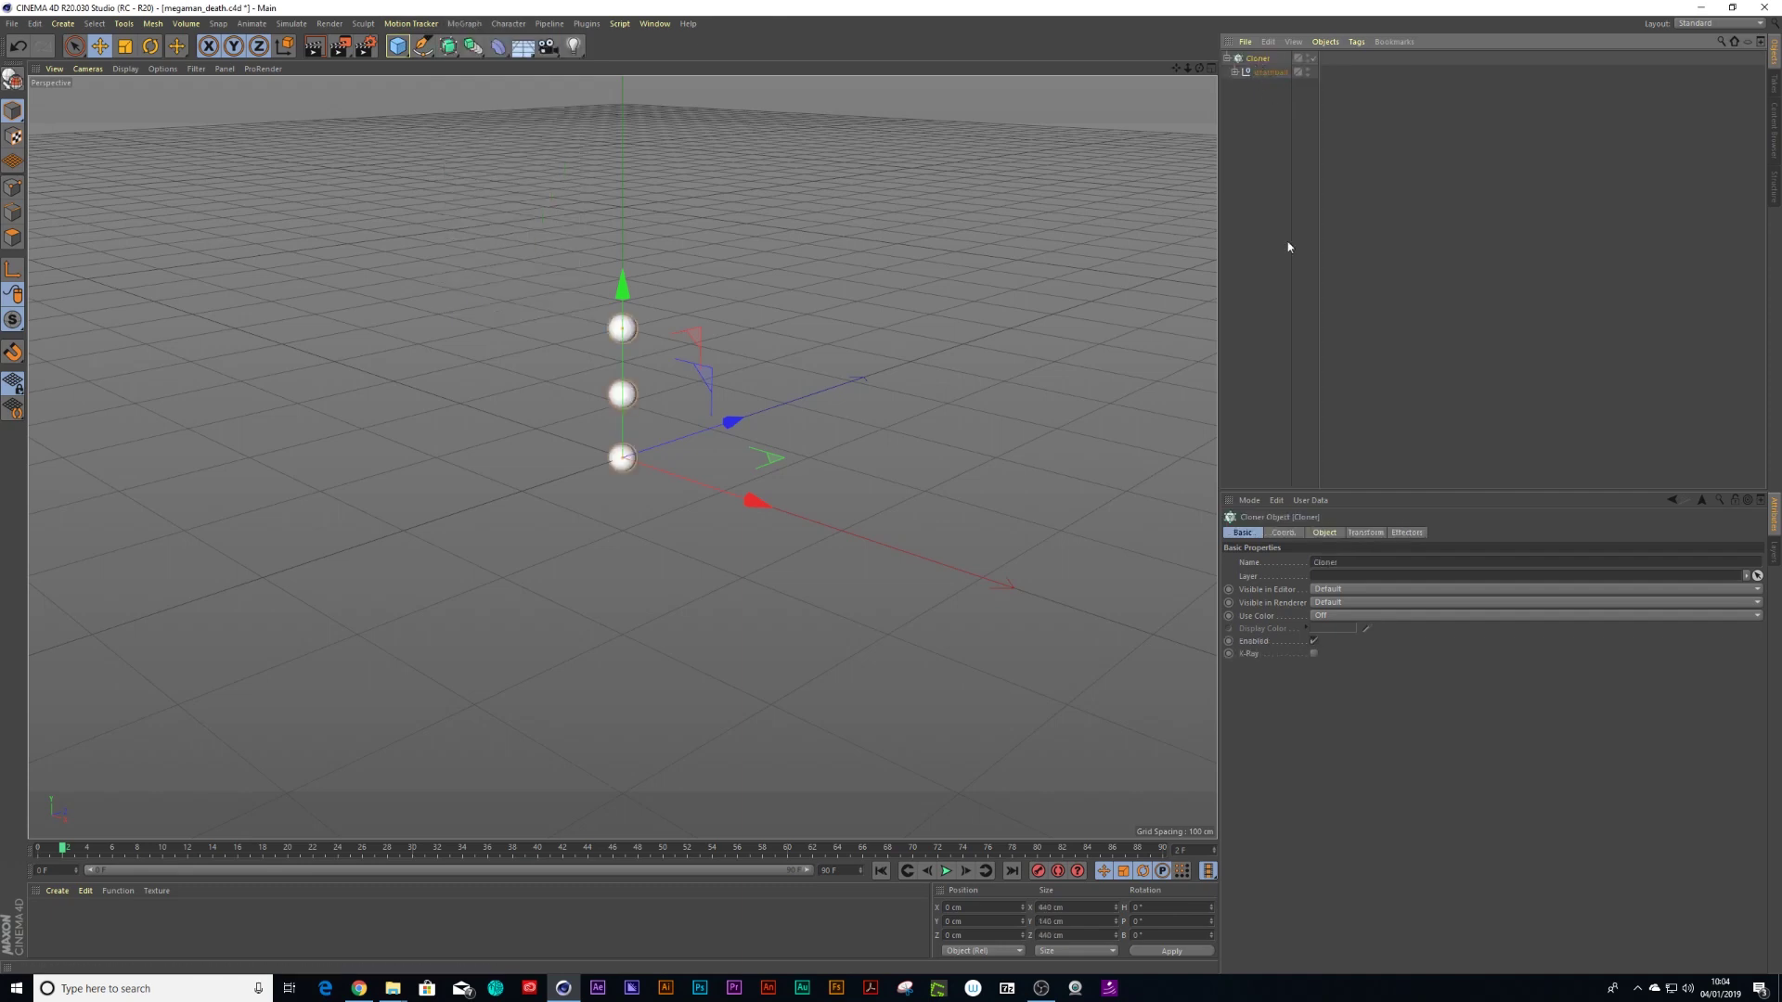
click(1284, 532)
click(1324, 532)
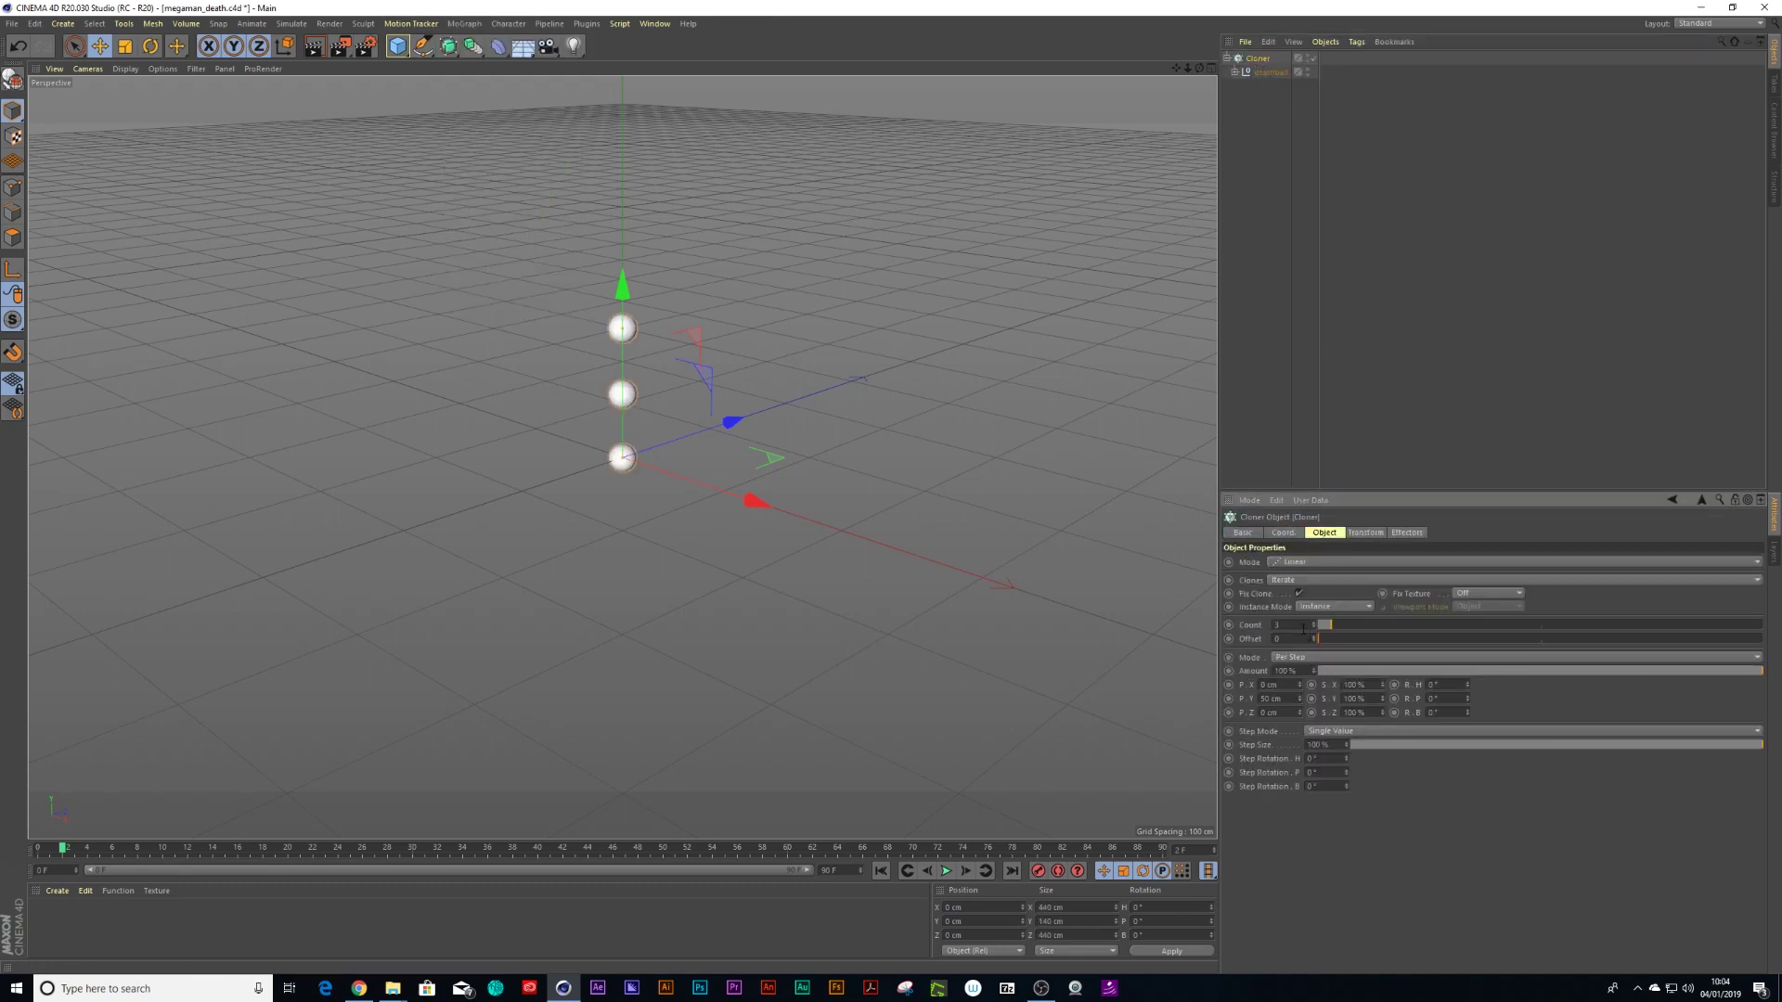
click(1299, 563)
click(1296, 608)
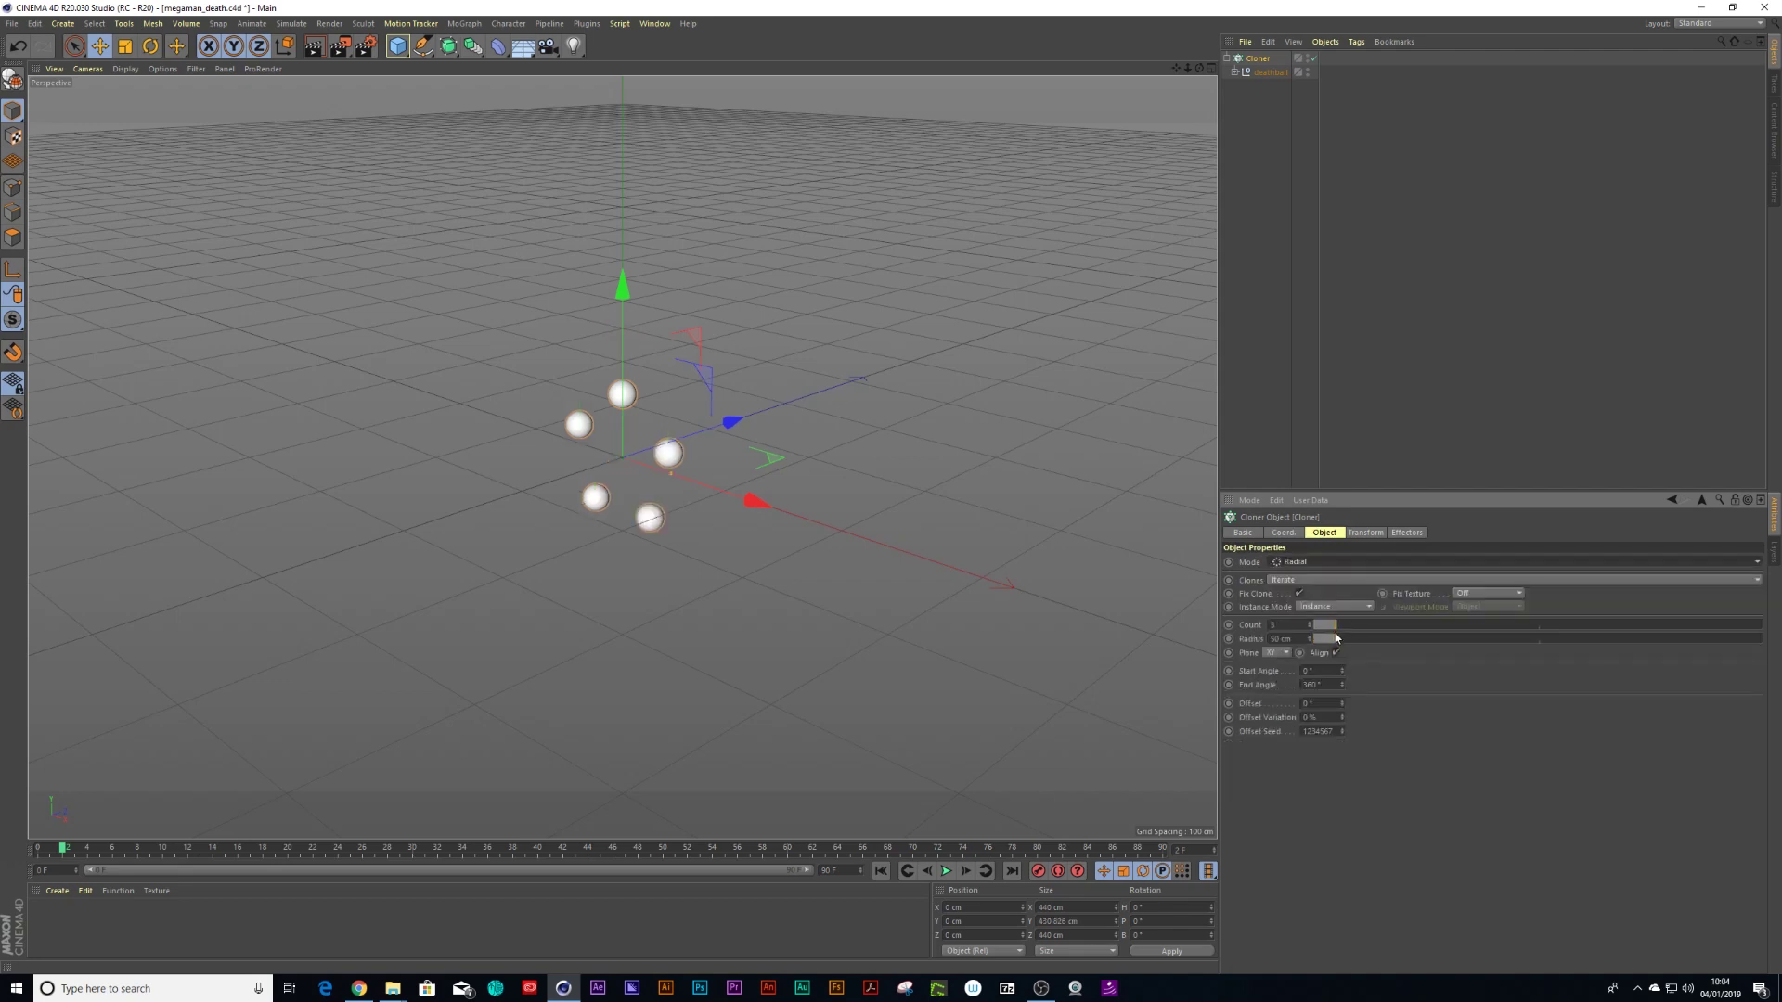
drag(1335, 632, 1359, 628)
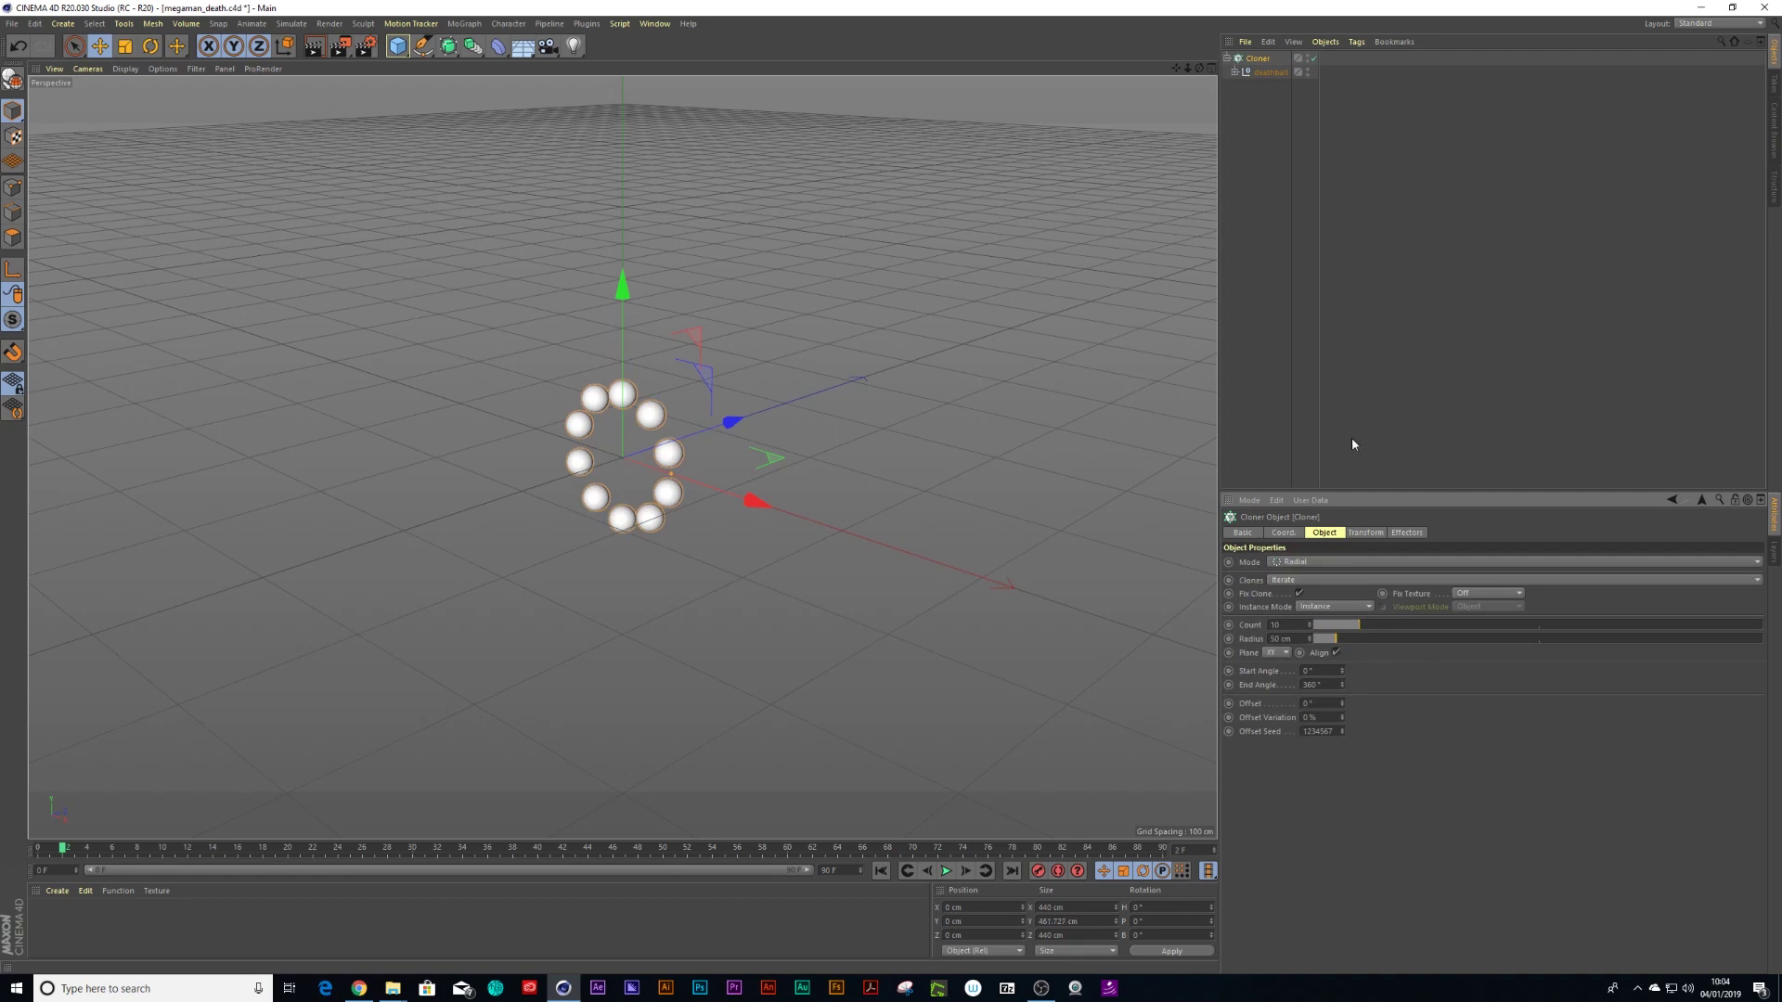
click(1284, 534)
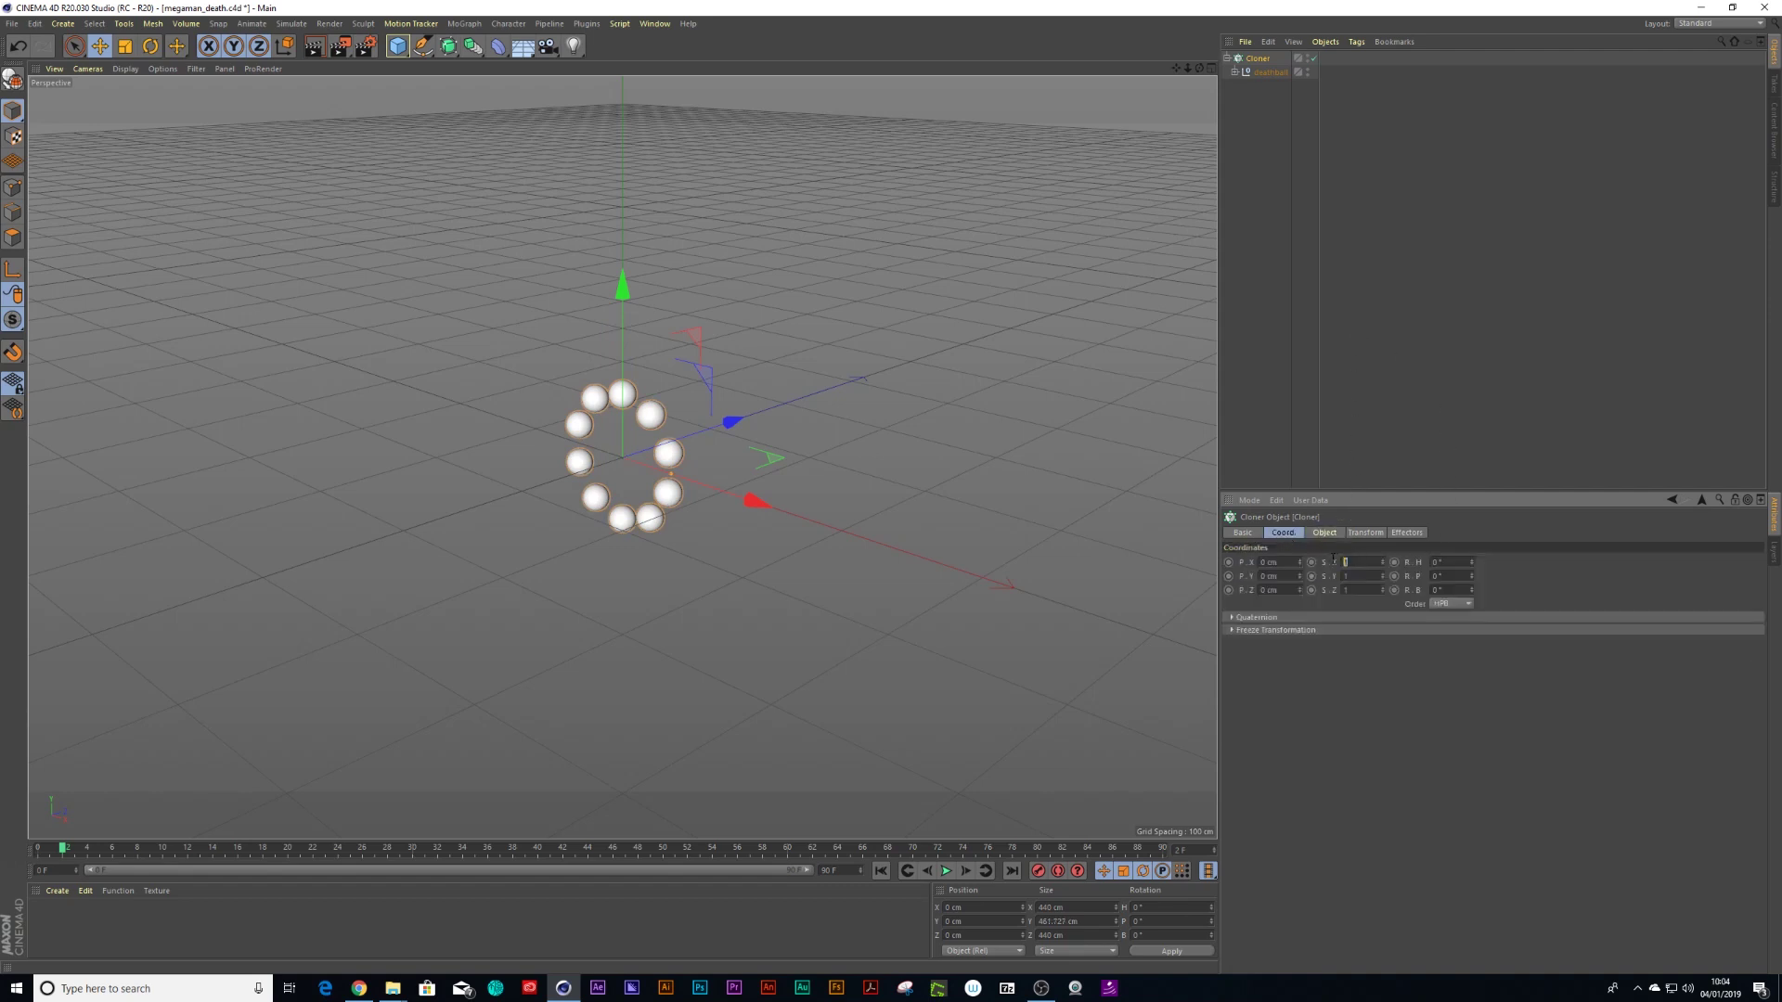
text(0.1)
key(Return)
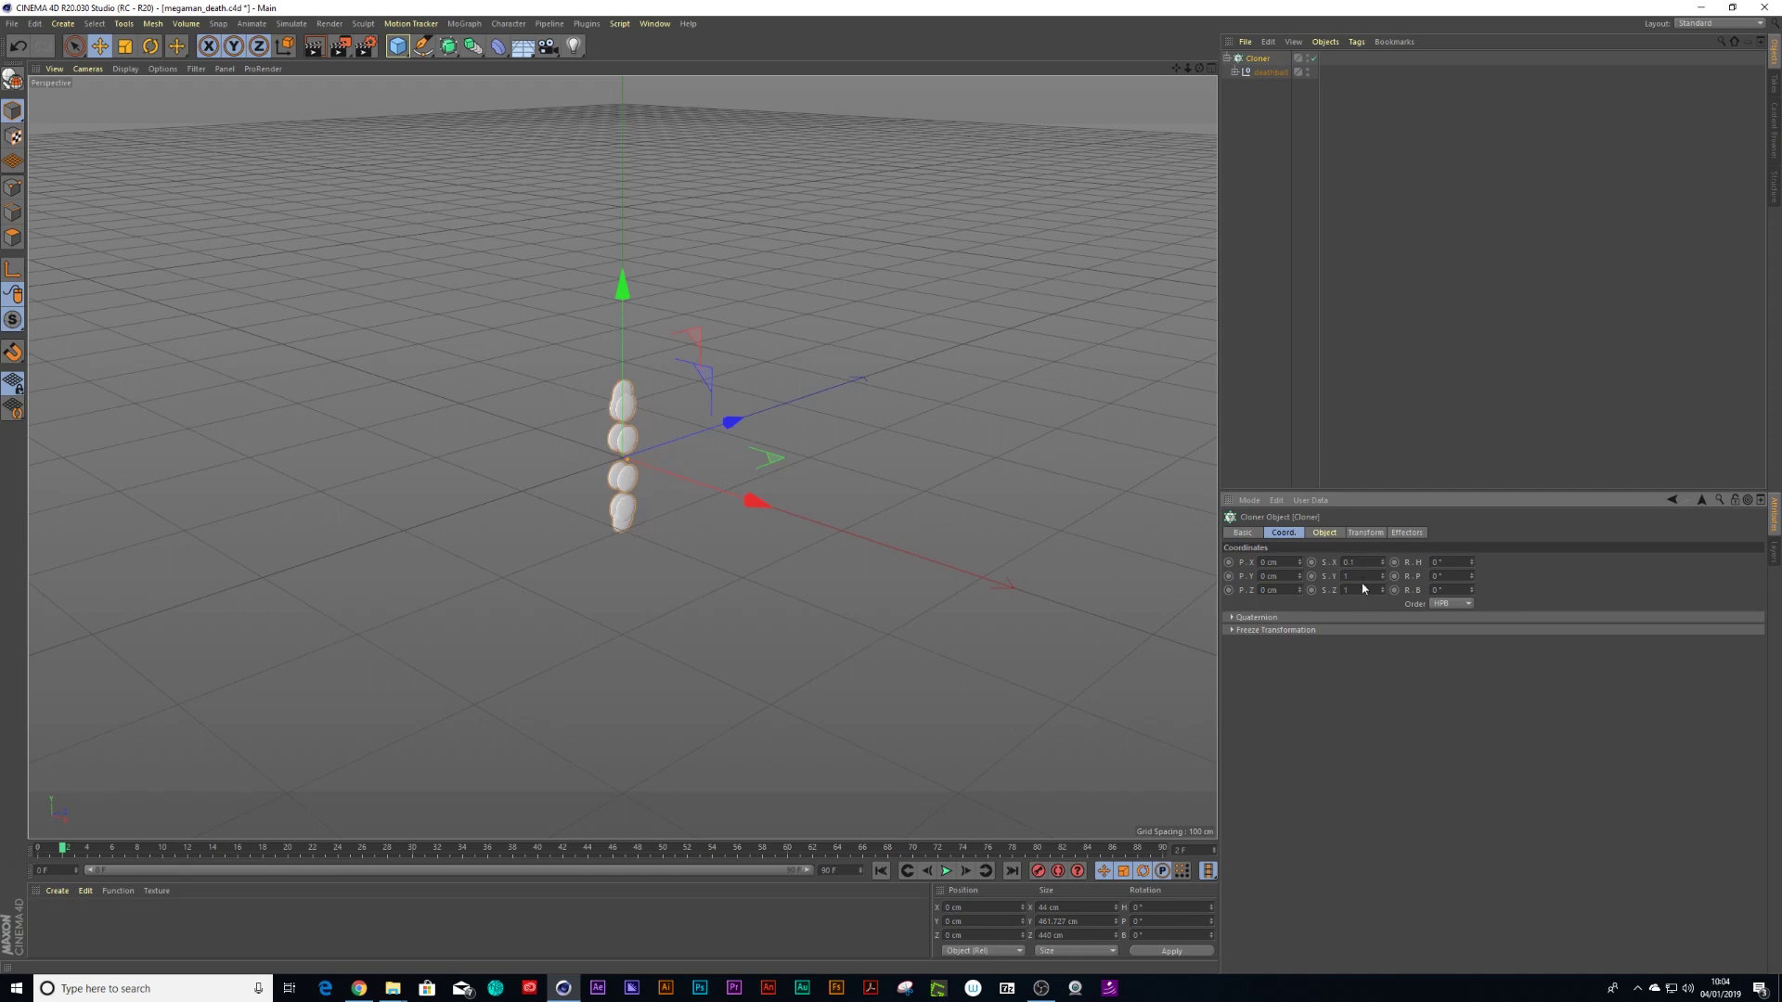
text(0.1)
key(Return)
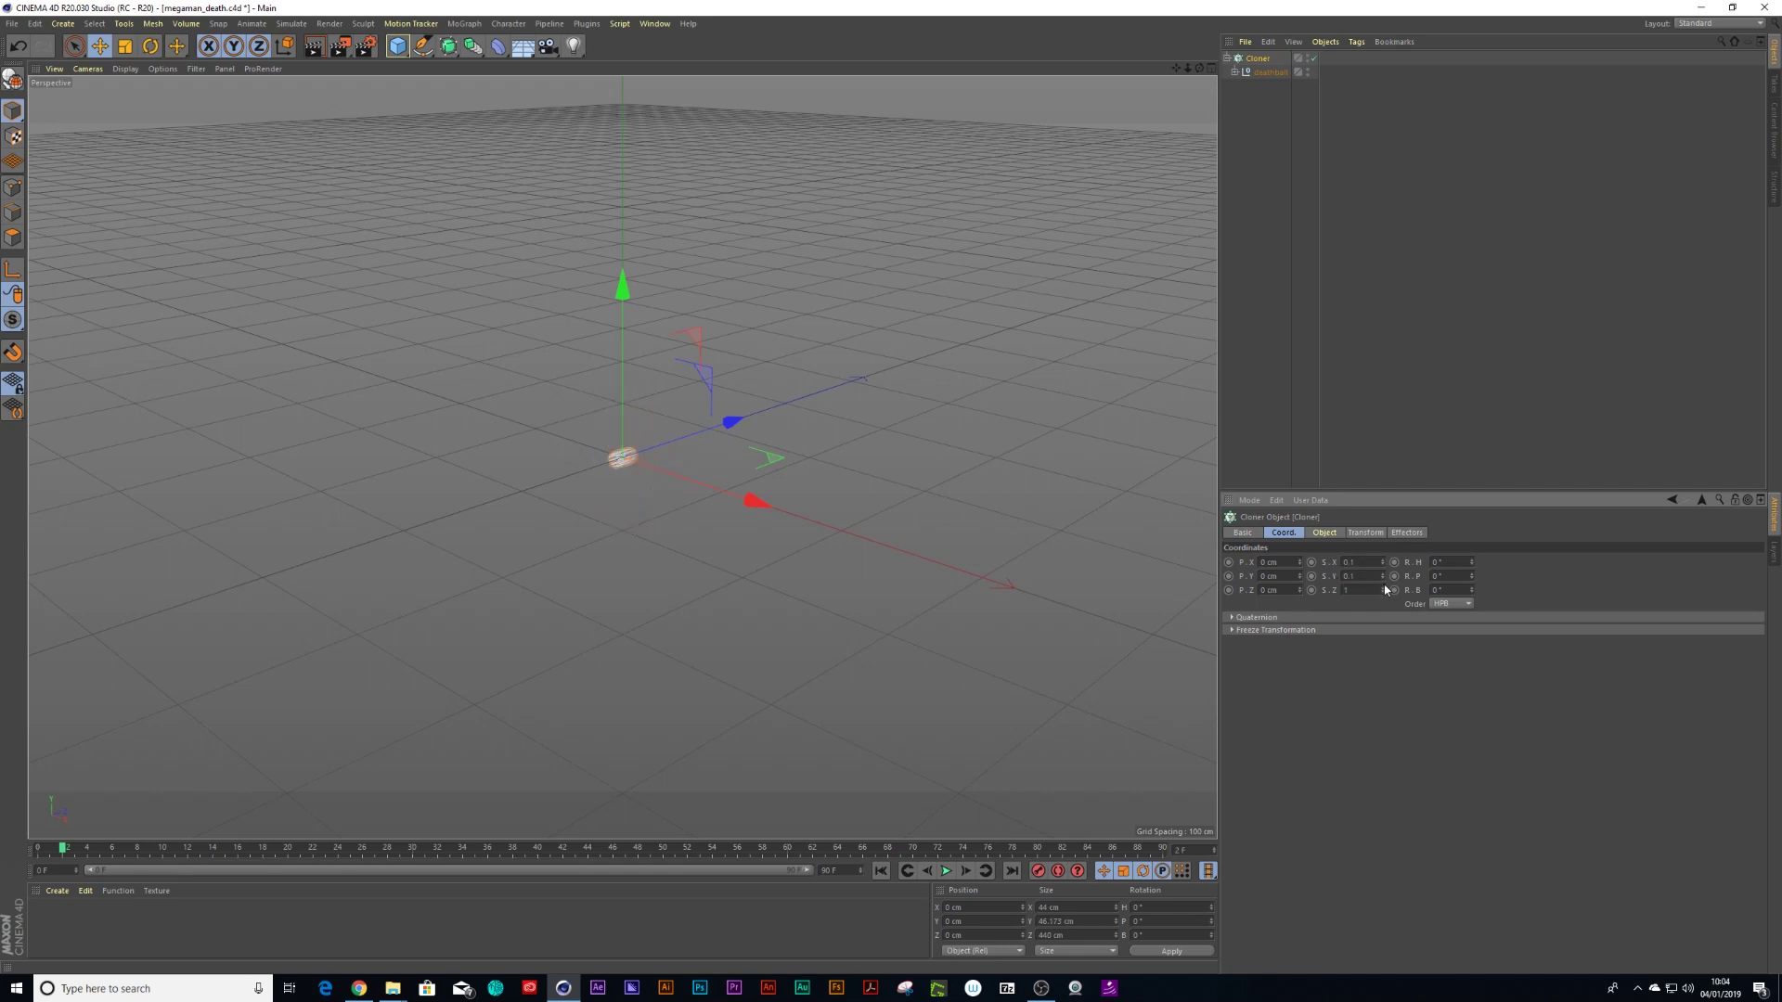
text(0.1)
key(Return)
scroll(601, 501, down, 10)
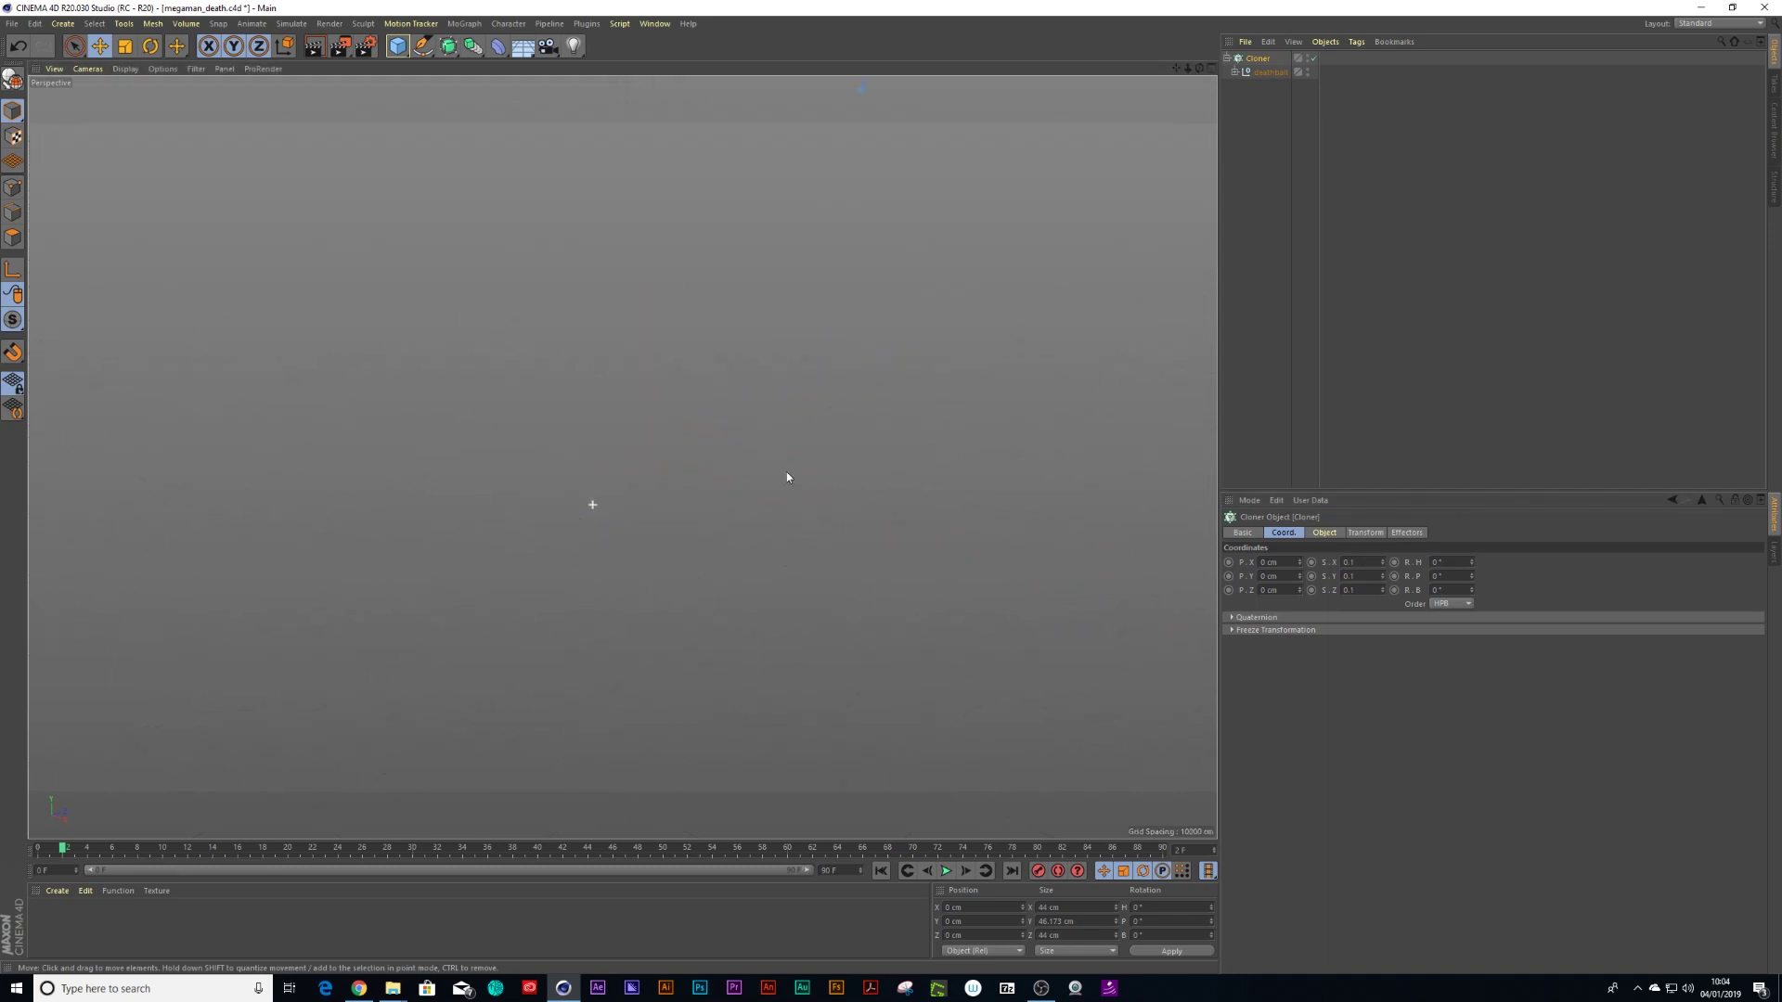
scroll(787, 478, up, 10)
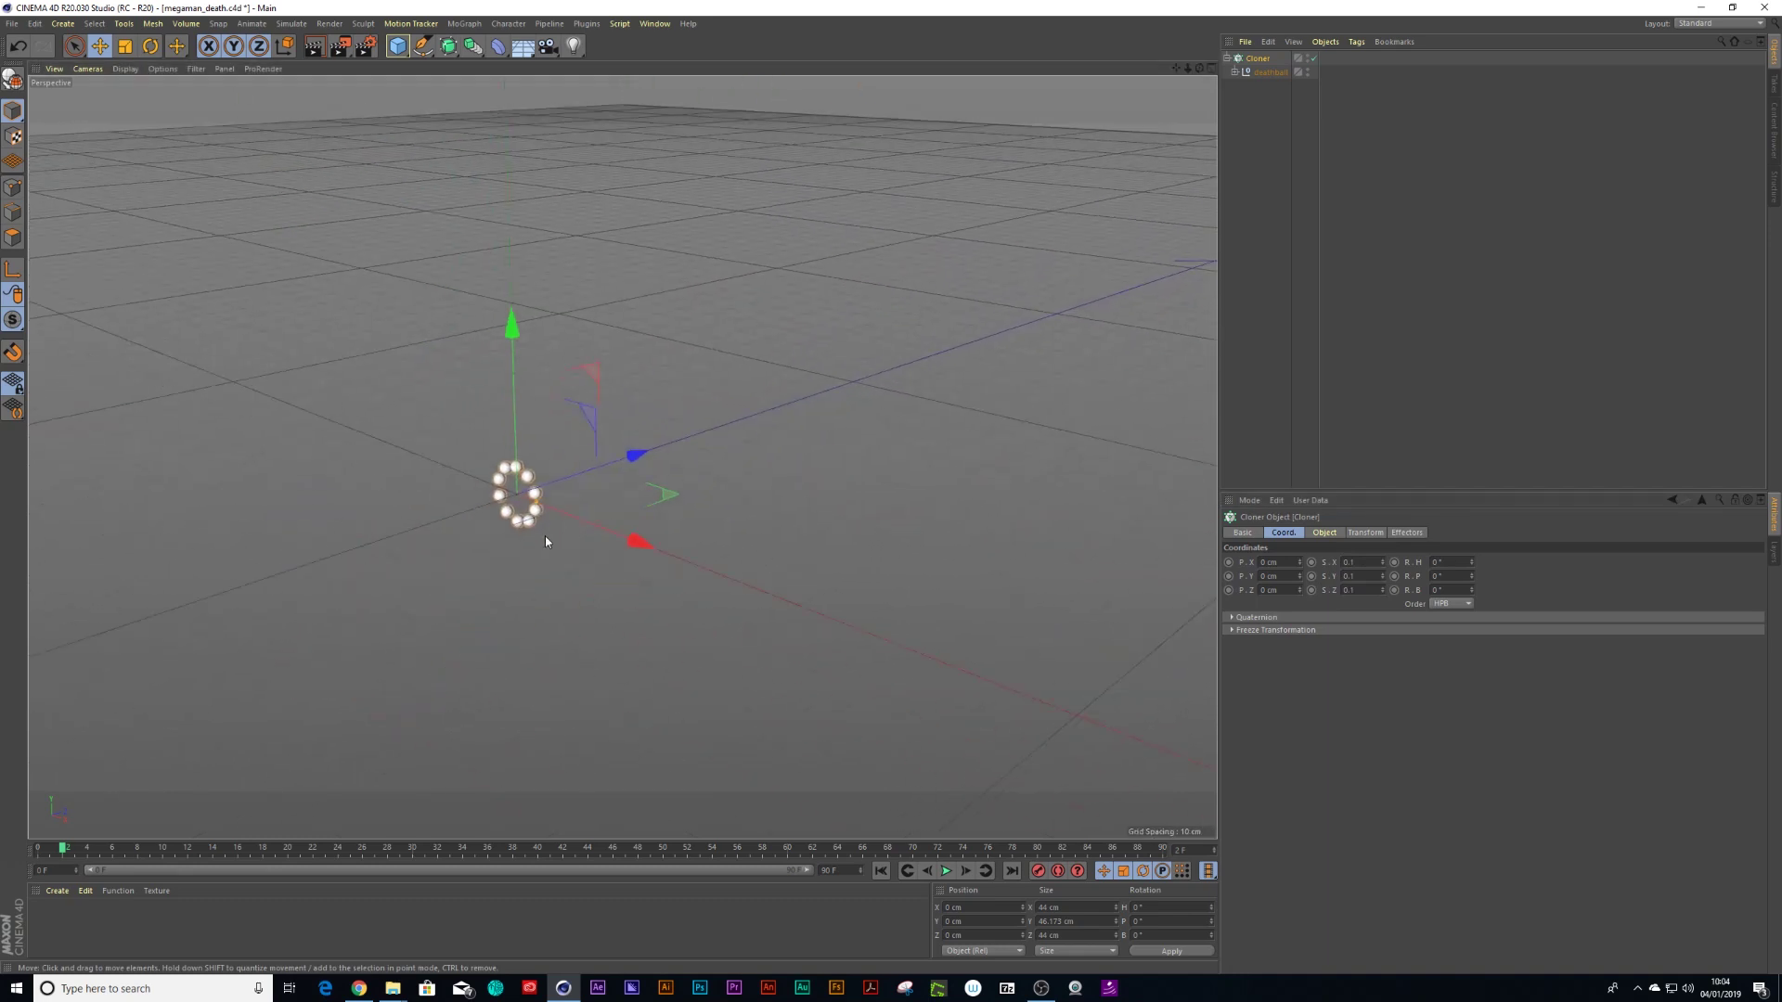
scroll(546, 541, up, 3)
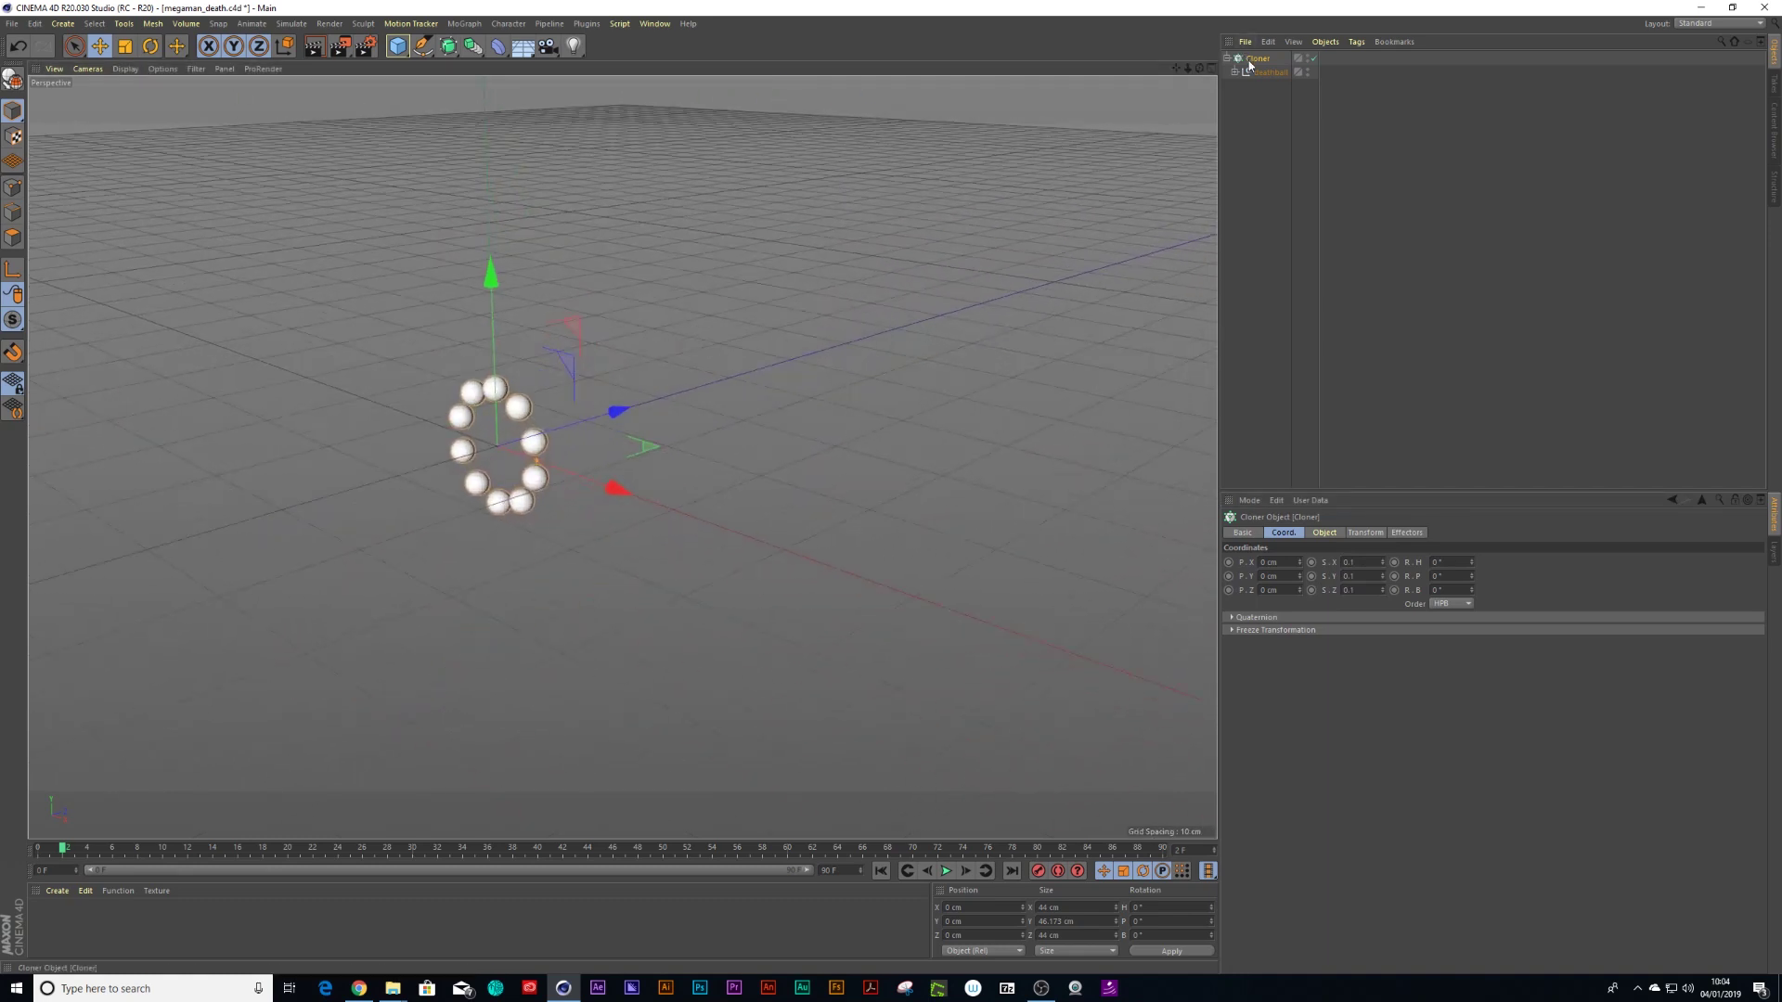
click(1308, 534)
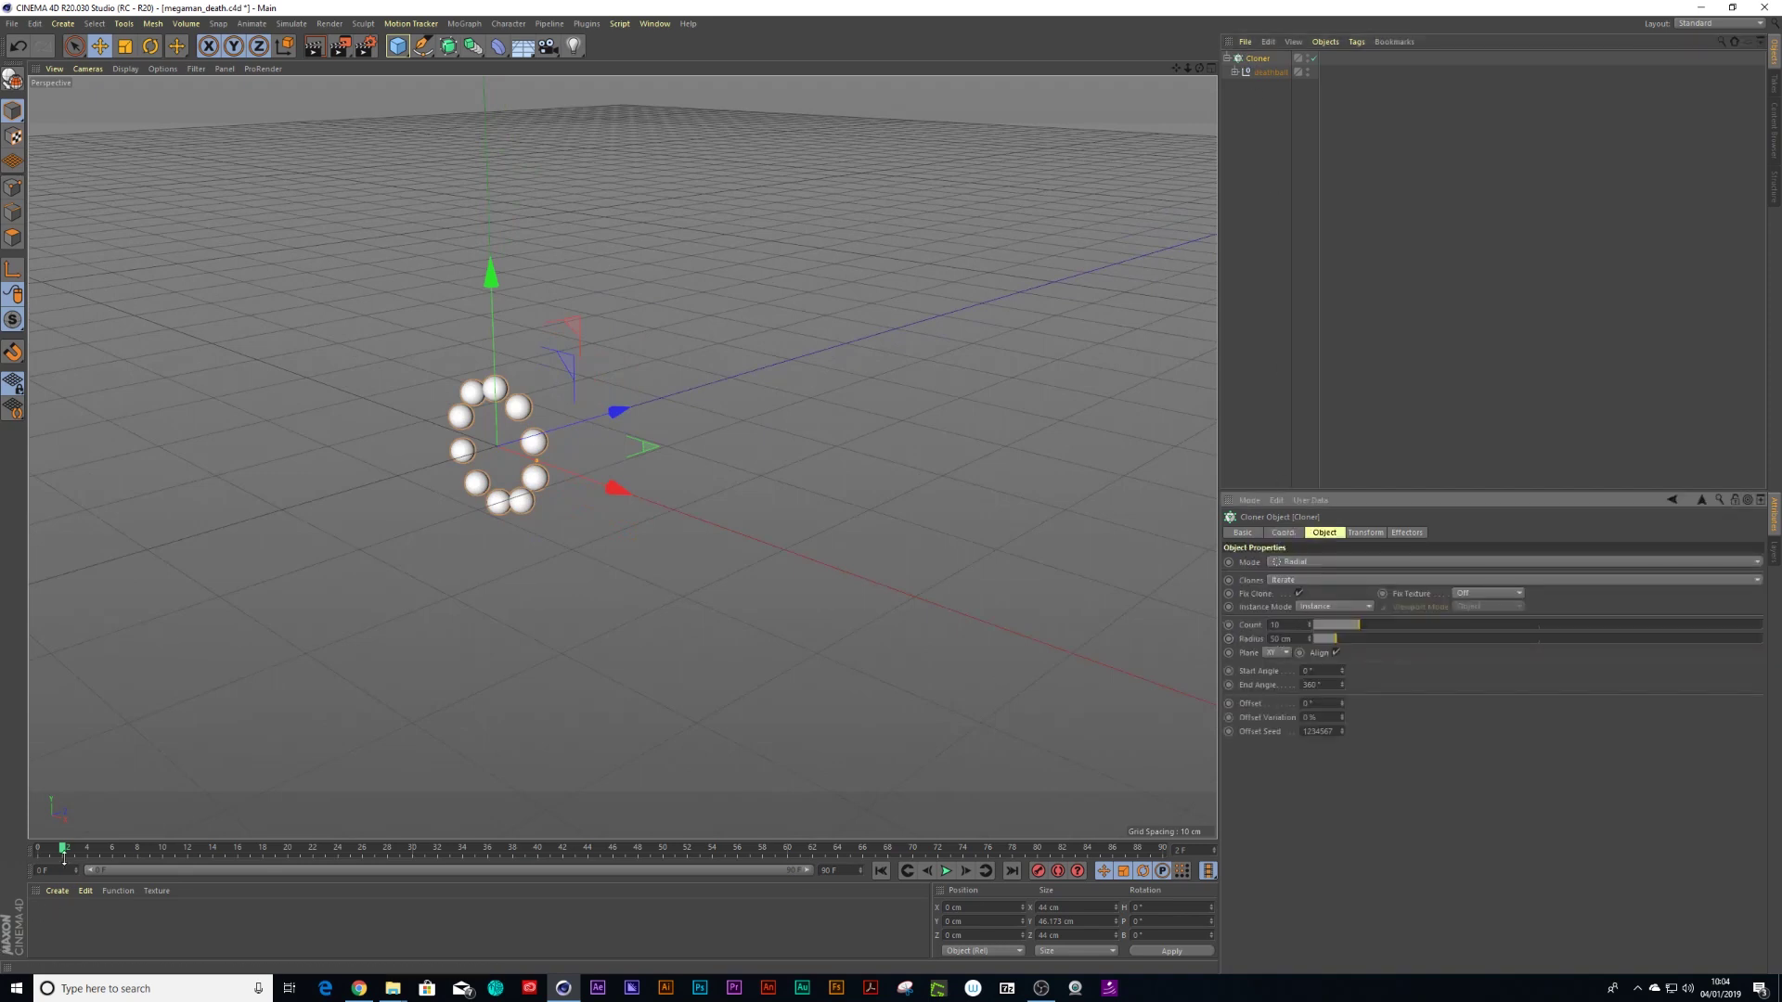
Keyframe the Cloner radius at 50 cm on frame 0 and 100 cm on frame 10
drag(62, 850, 38, 850)
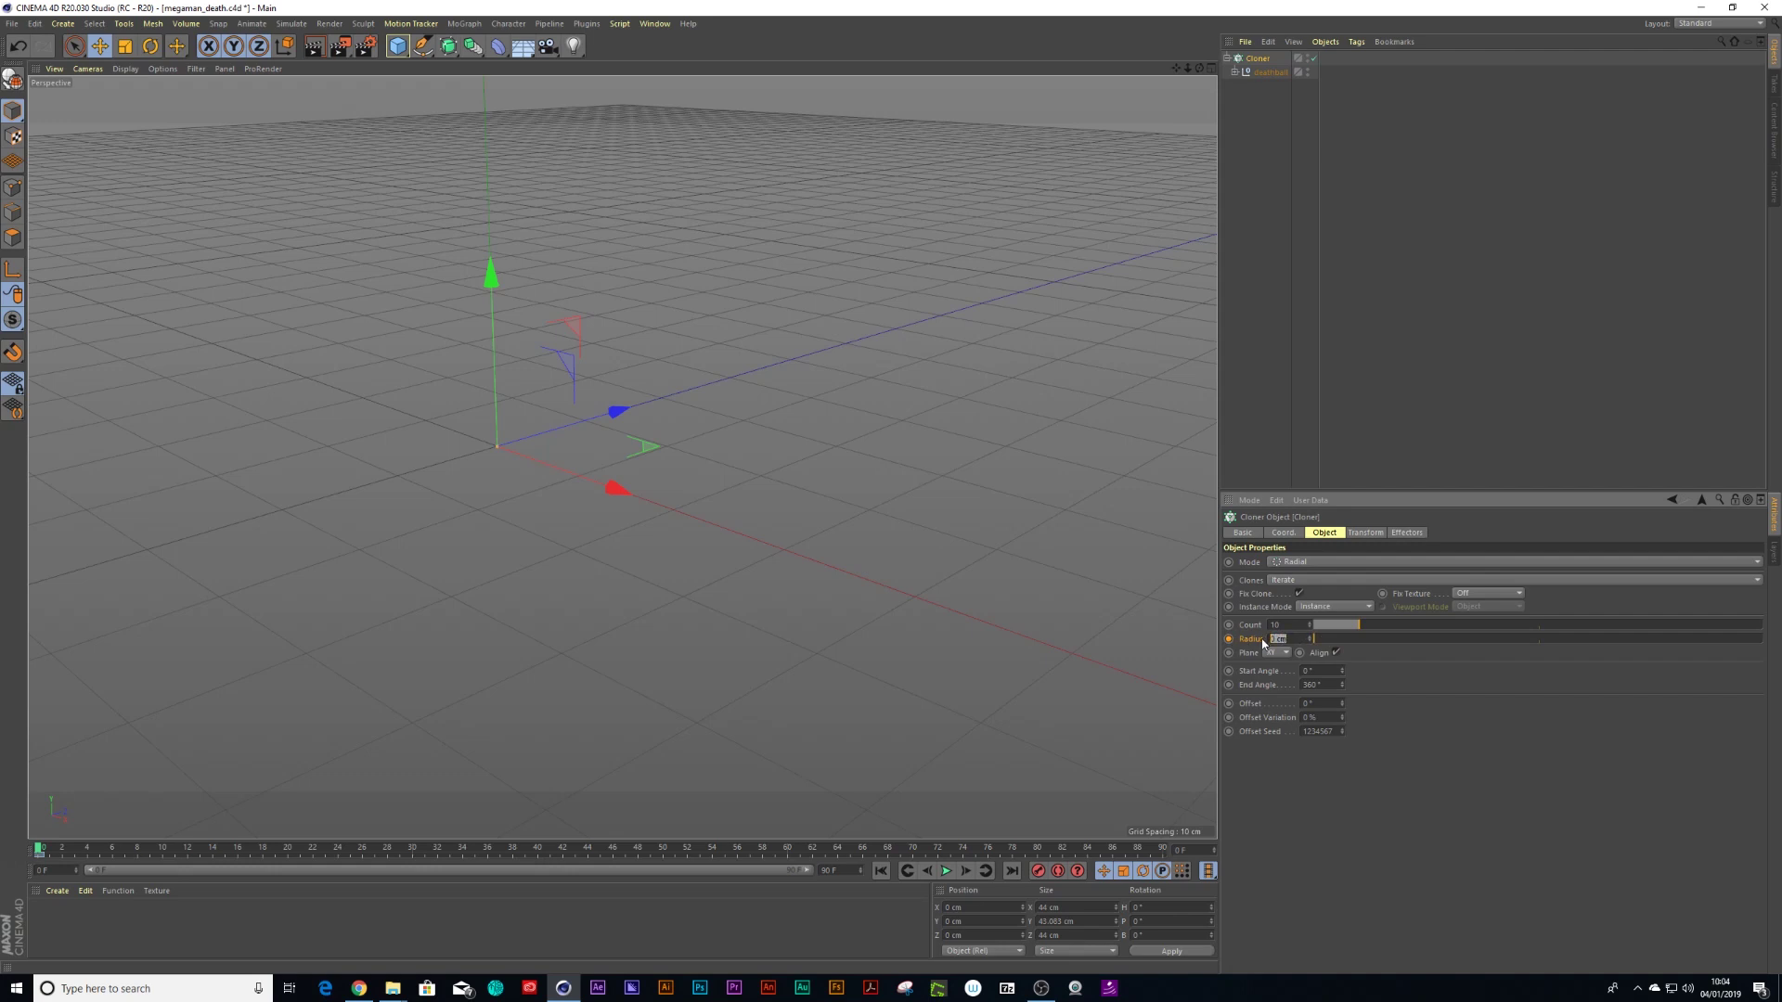
key(Return)
drag(39, 852, 167, 852)
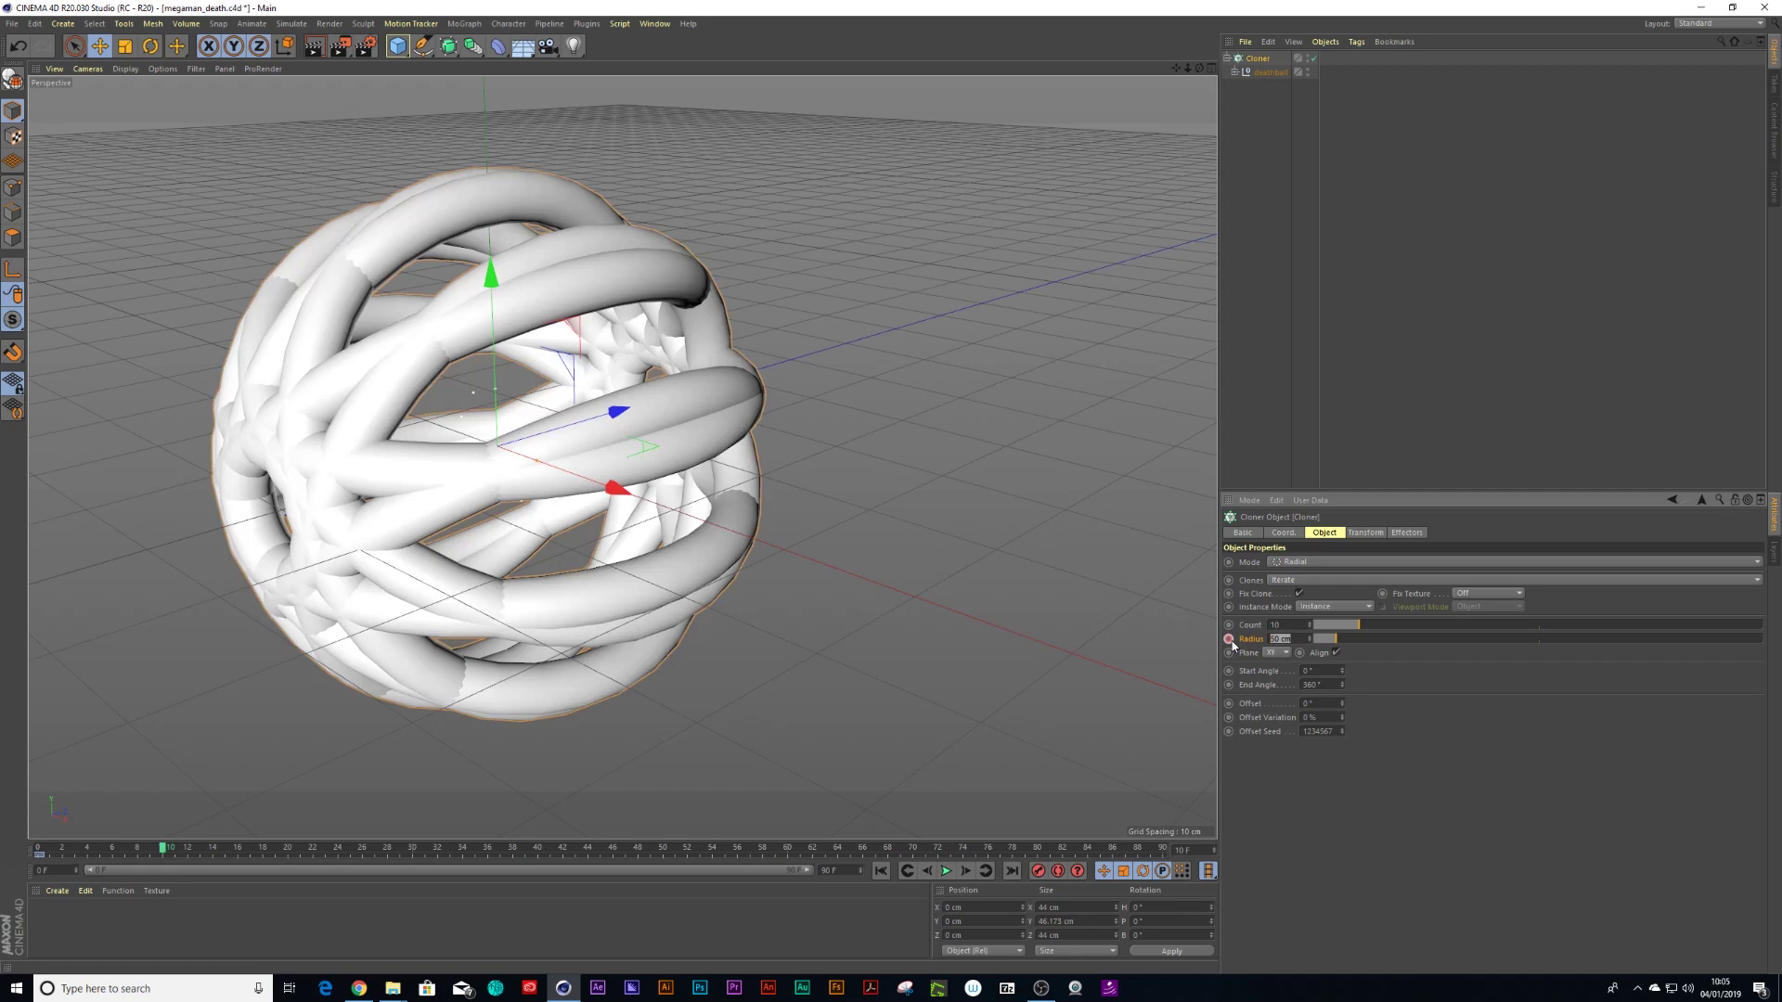
text(100)
key(Return)
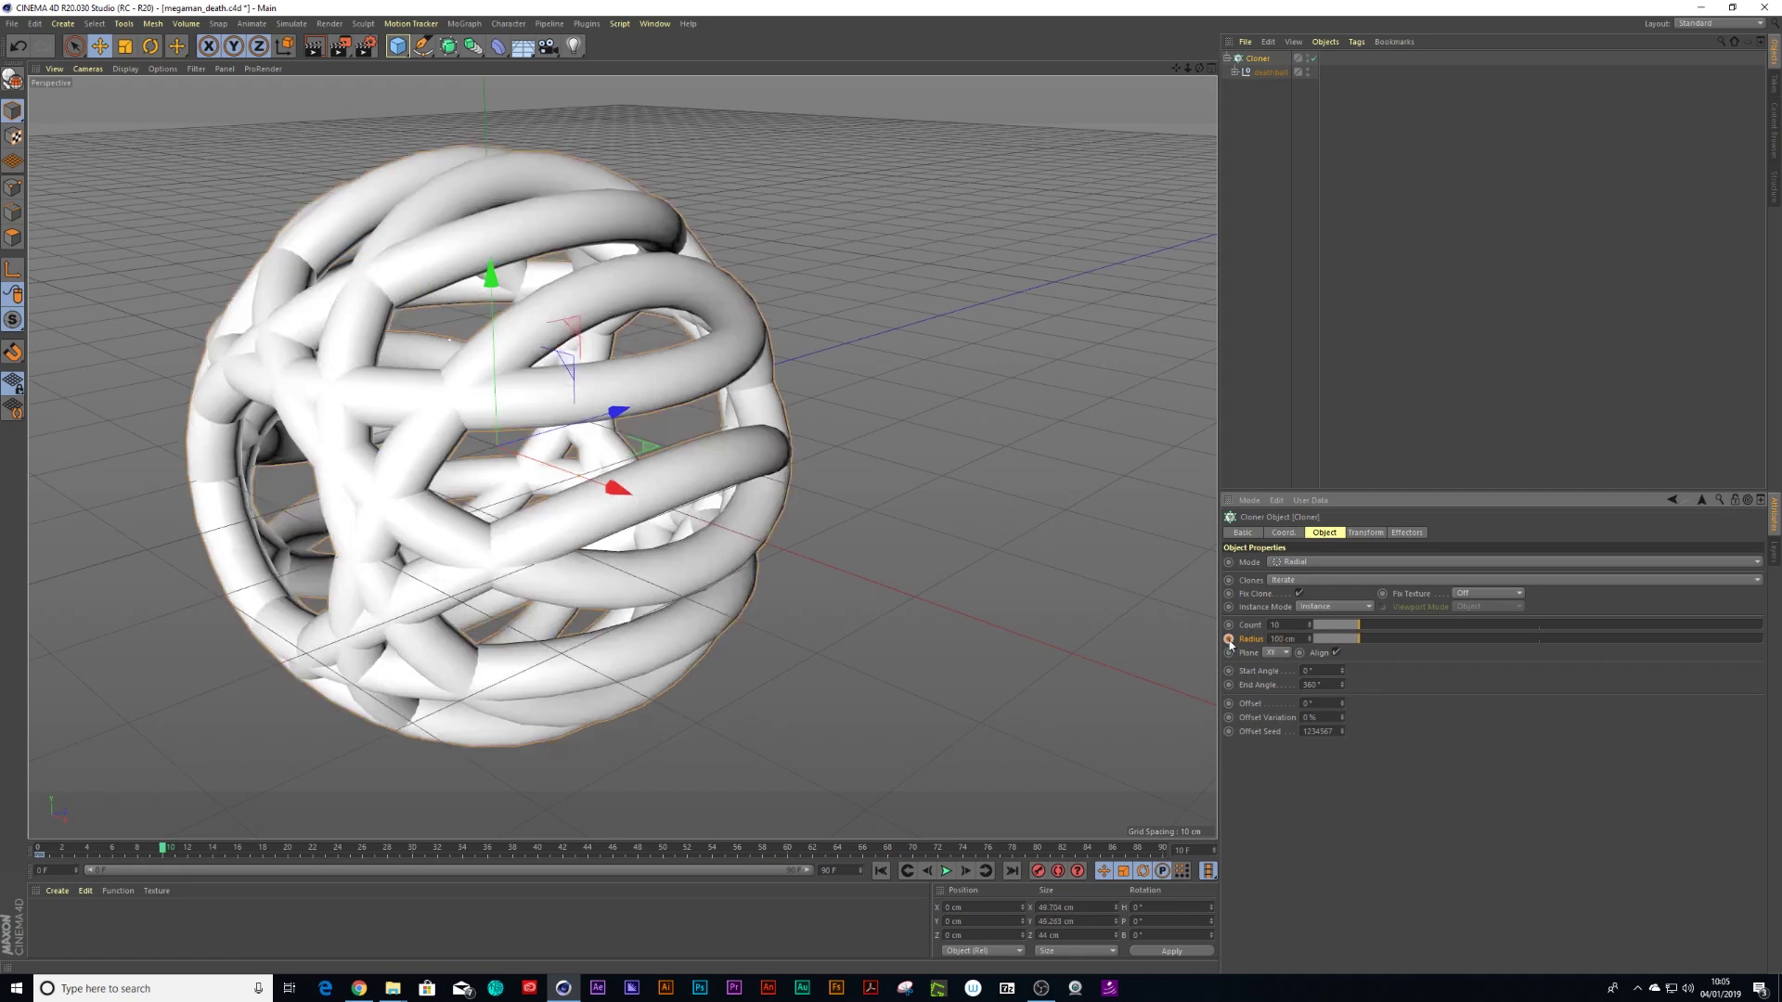
click(1229, 639)
drag(161, 850, 37, 872)
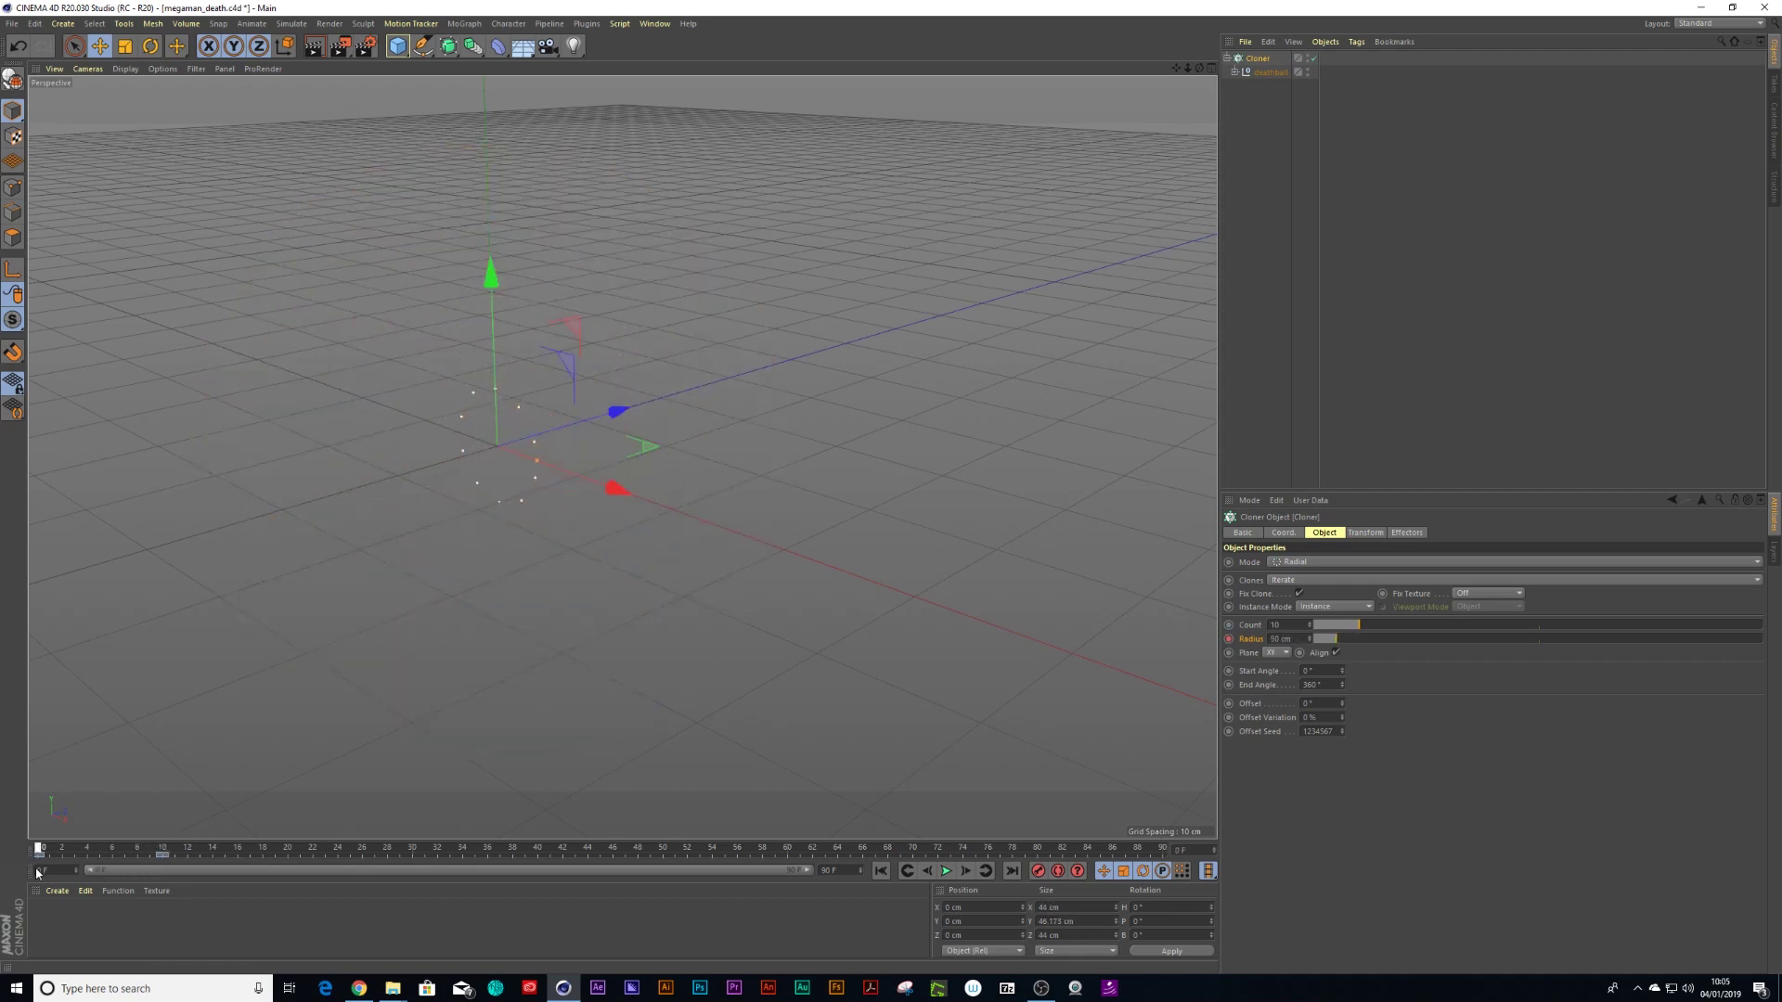
right_click(1229, 640)
In the radius F-Curve, set both keys to Linear interpolation
mouse_move(1269, 647)
click(1349, 783)
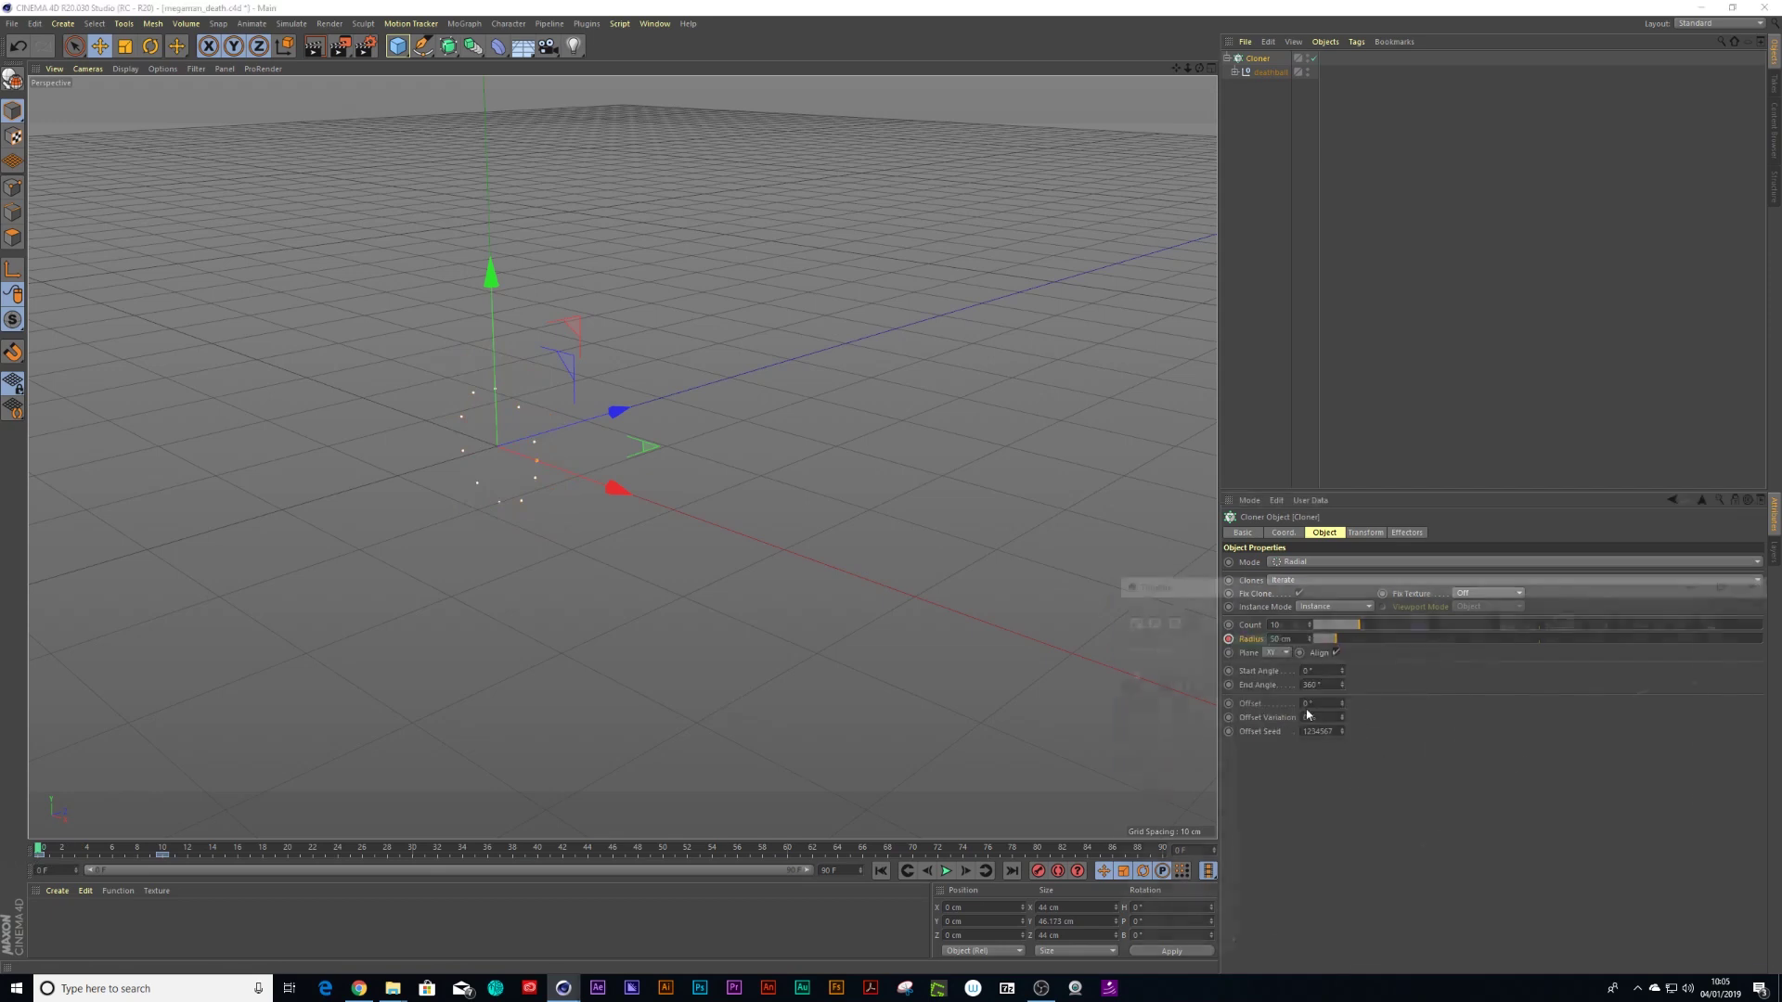
drag(1296, 584, 827, 244)
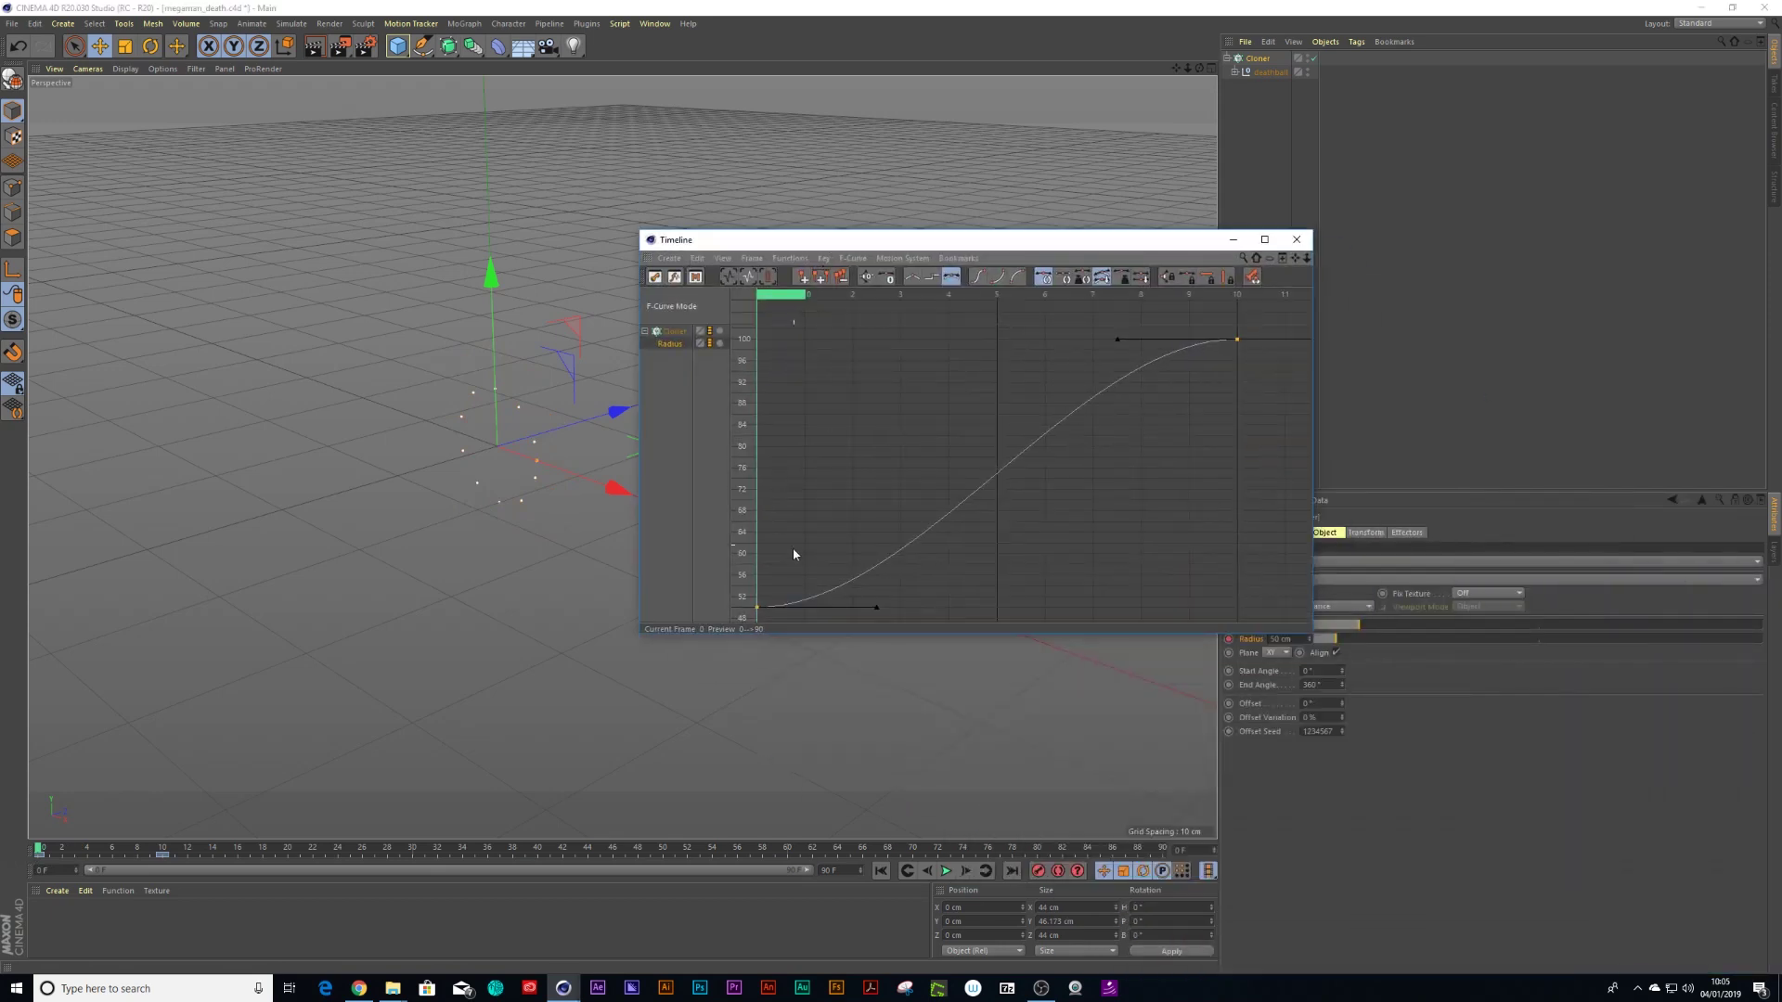
drag(792, 552, 741, 632)
shift+drag(1266, 367, 1211, 323)
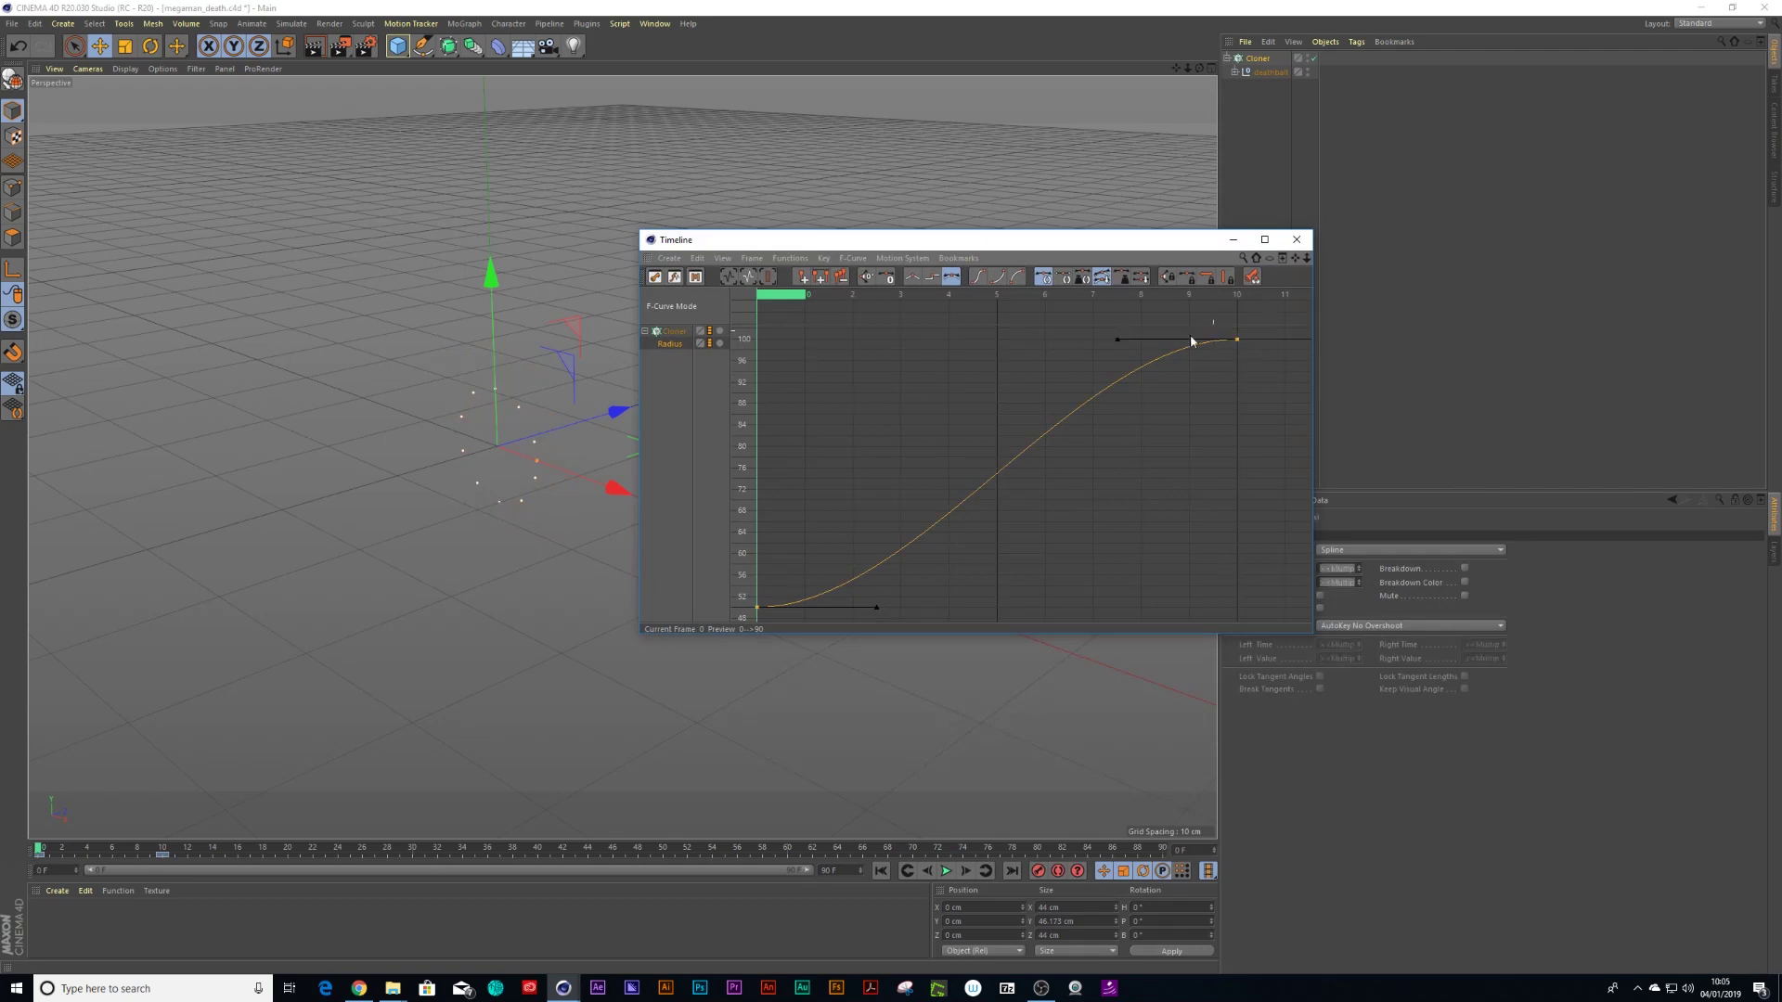
right_click(1029, 378)
click(1058, 423)
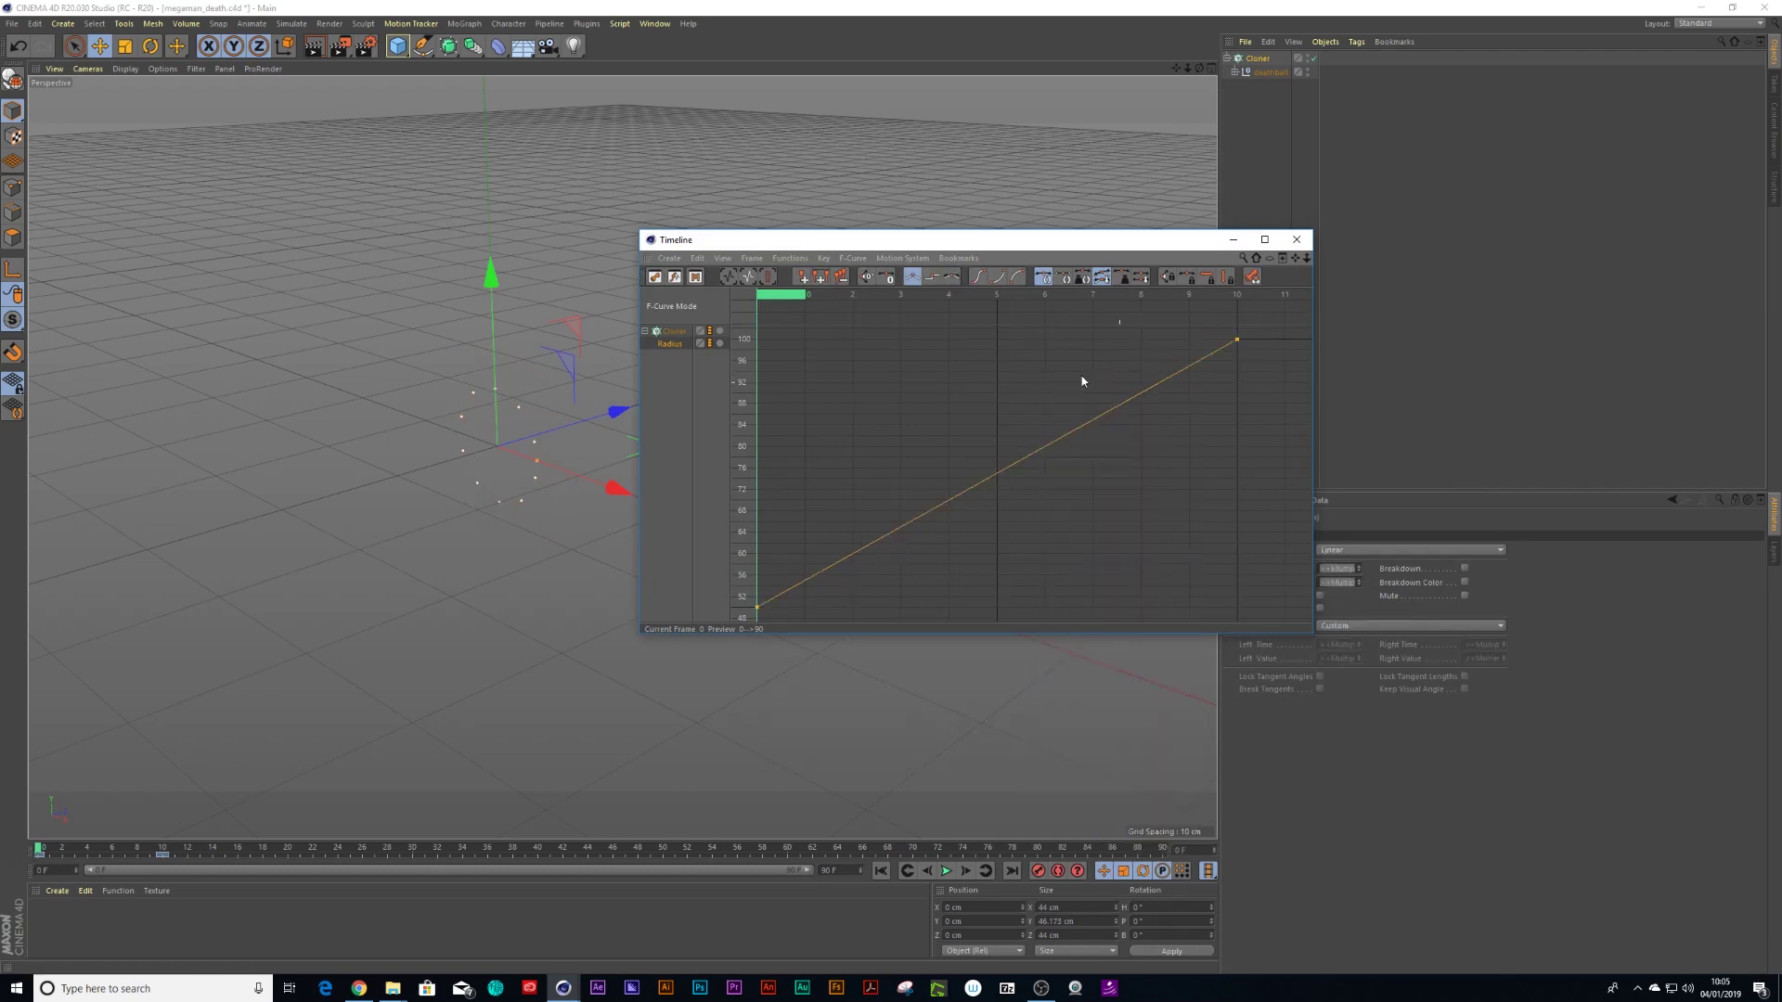
Set the radius track's After behaviour to Continue and close the curve window
click(682, 345)
drag(880, 246, 664, 191)
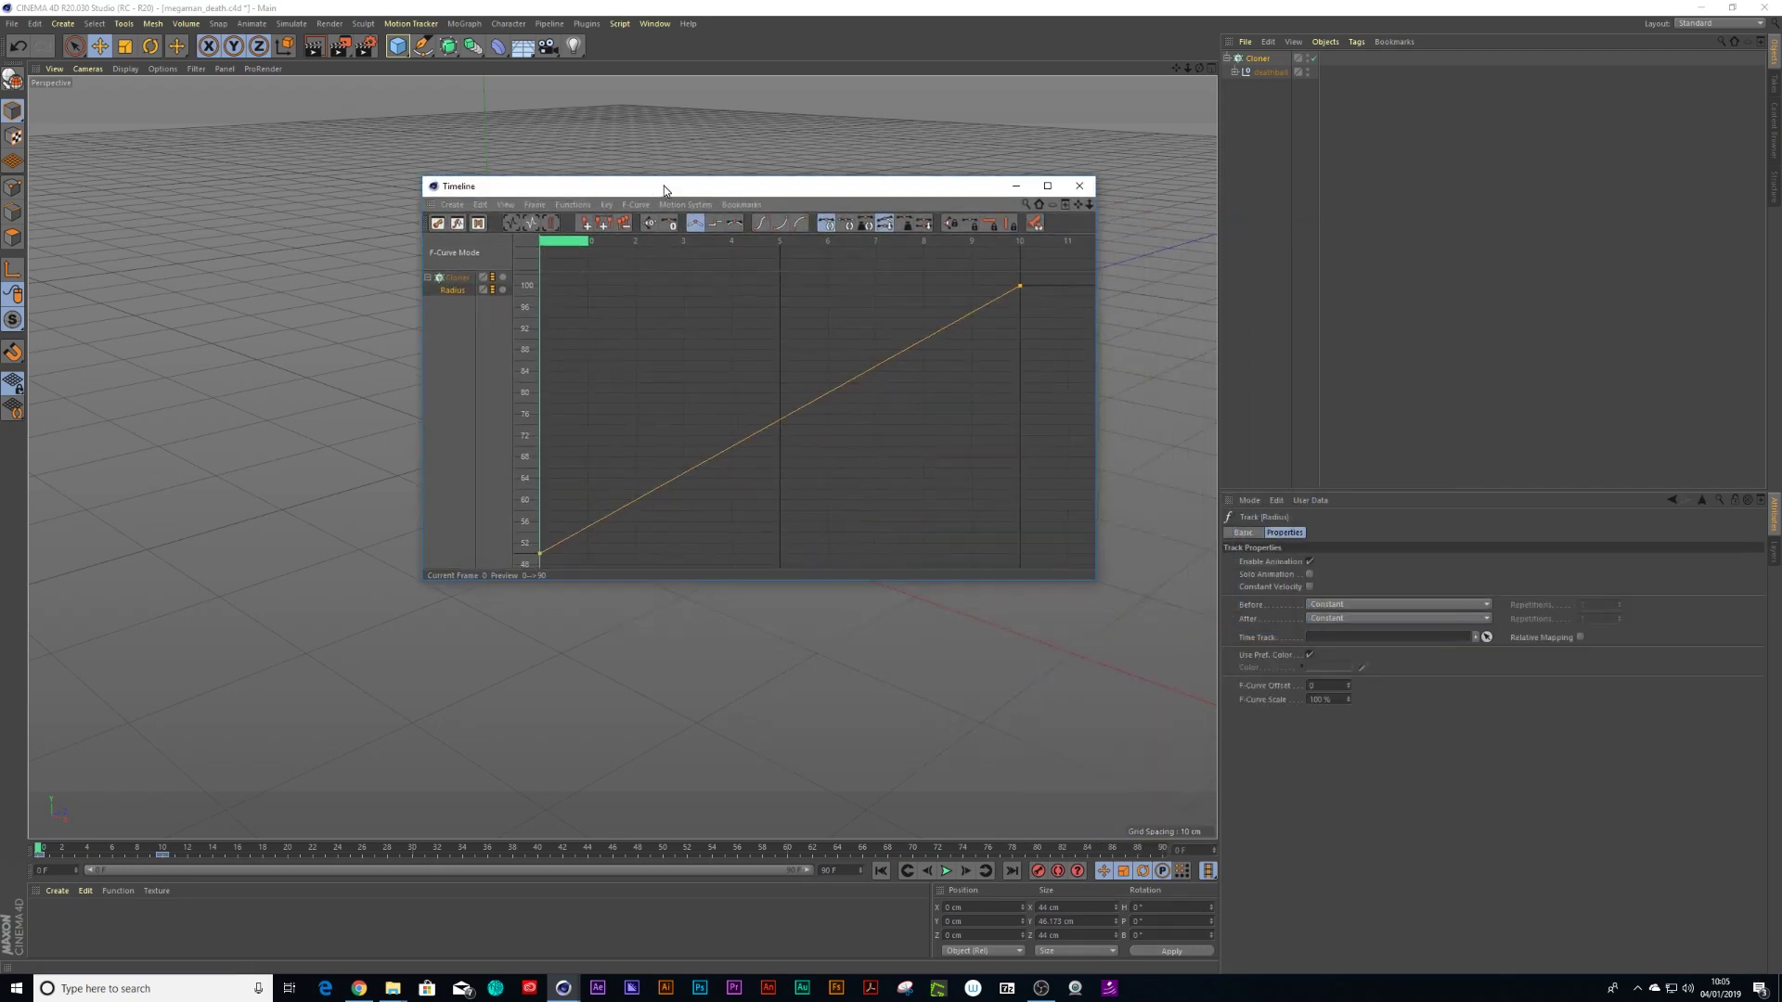
click(1364, 616)
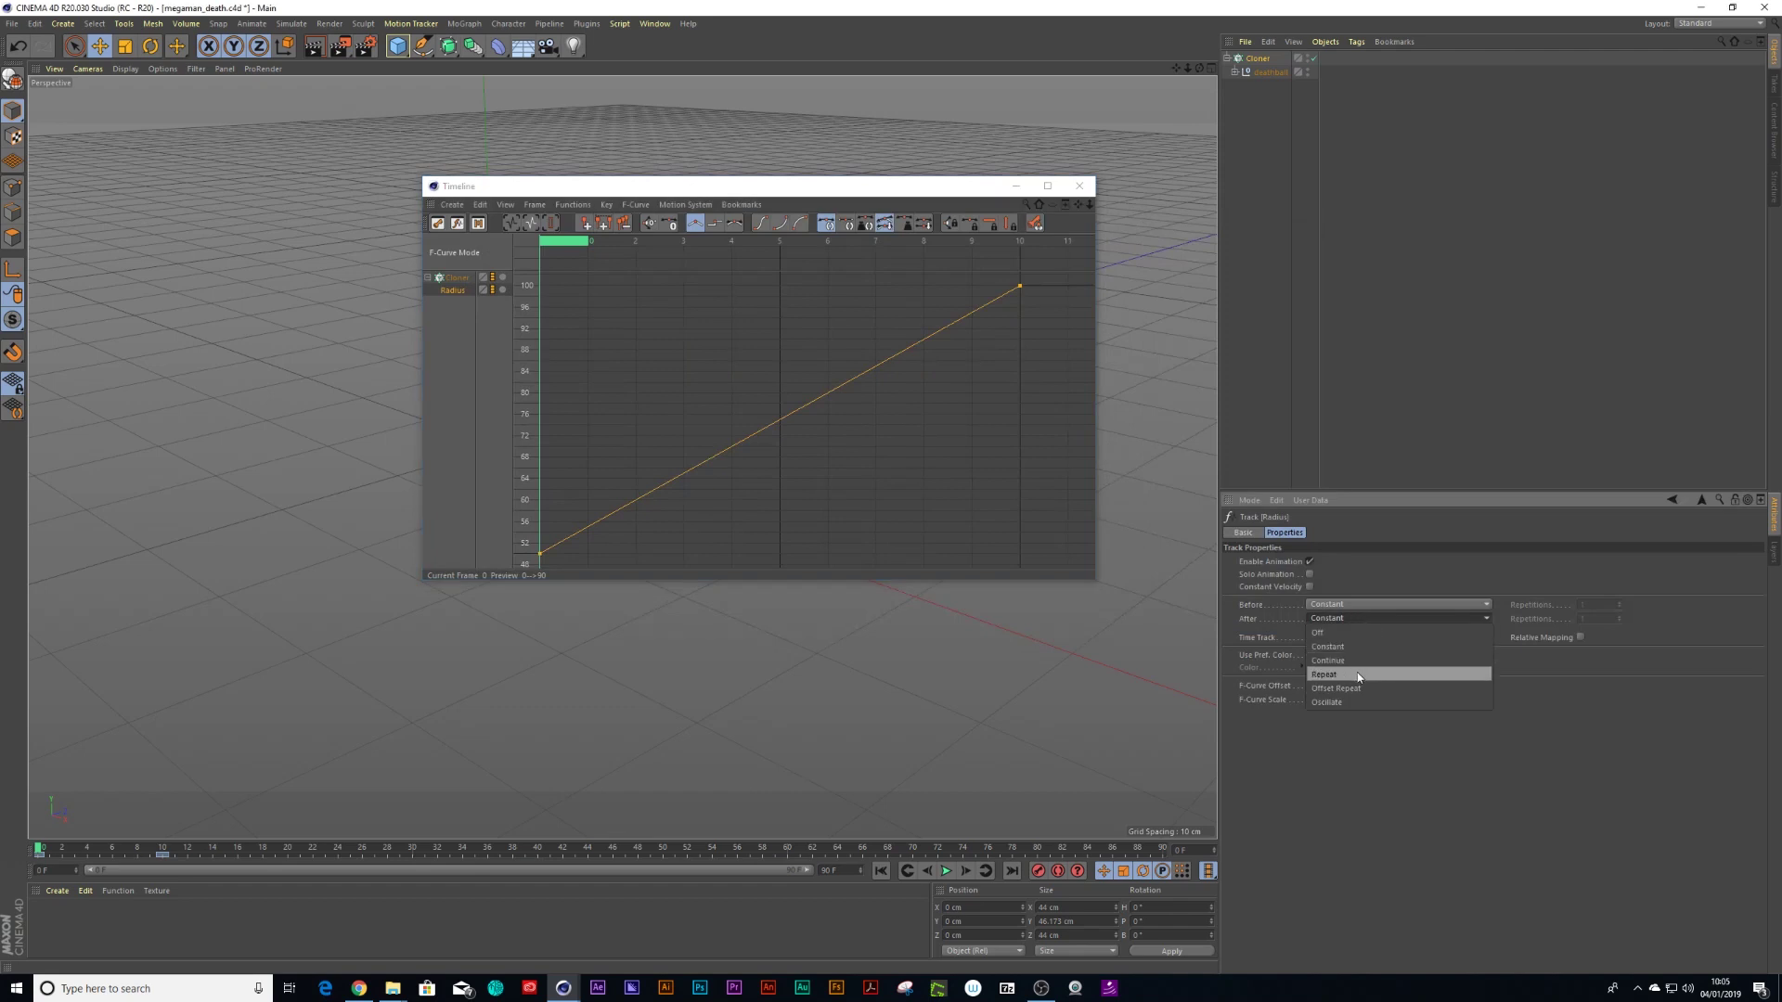
click(1353, 659)
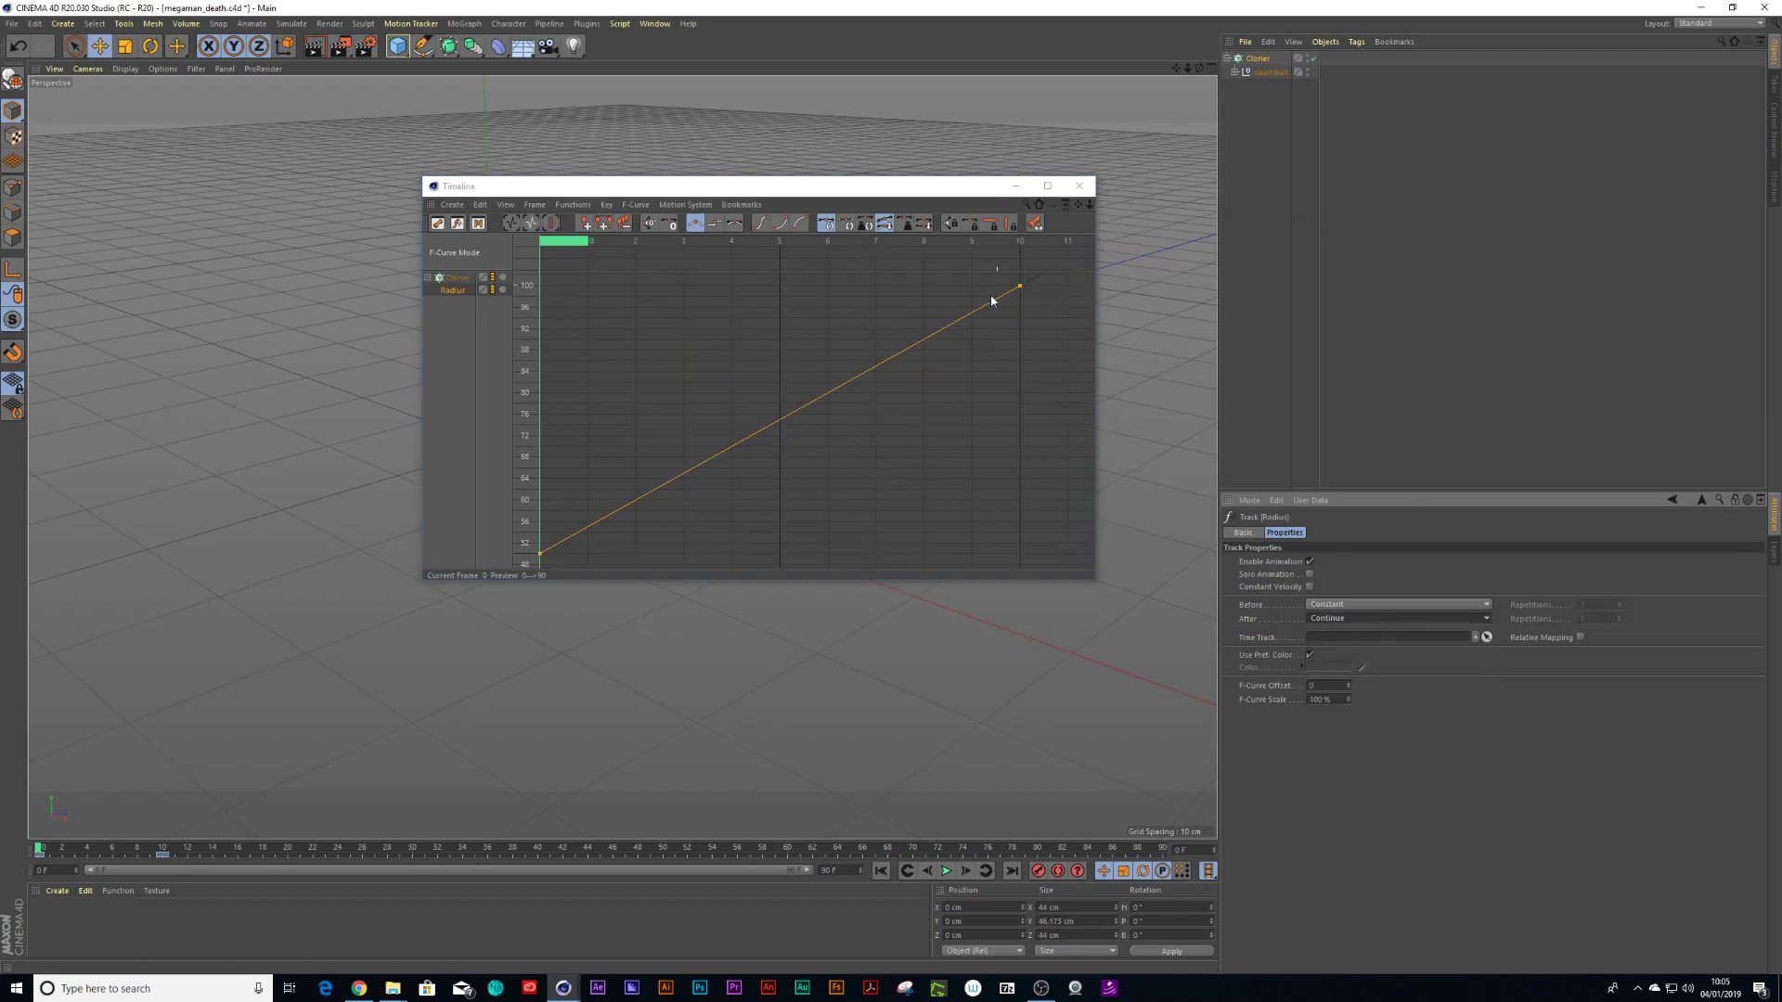
middle_drag(1004, 383, 826, 528)
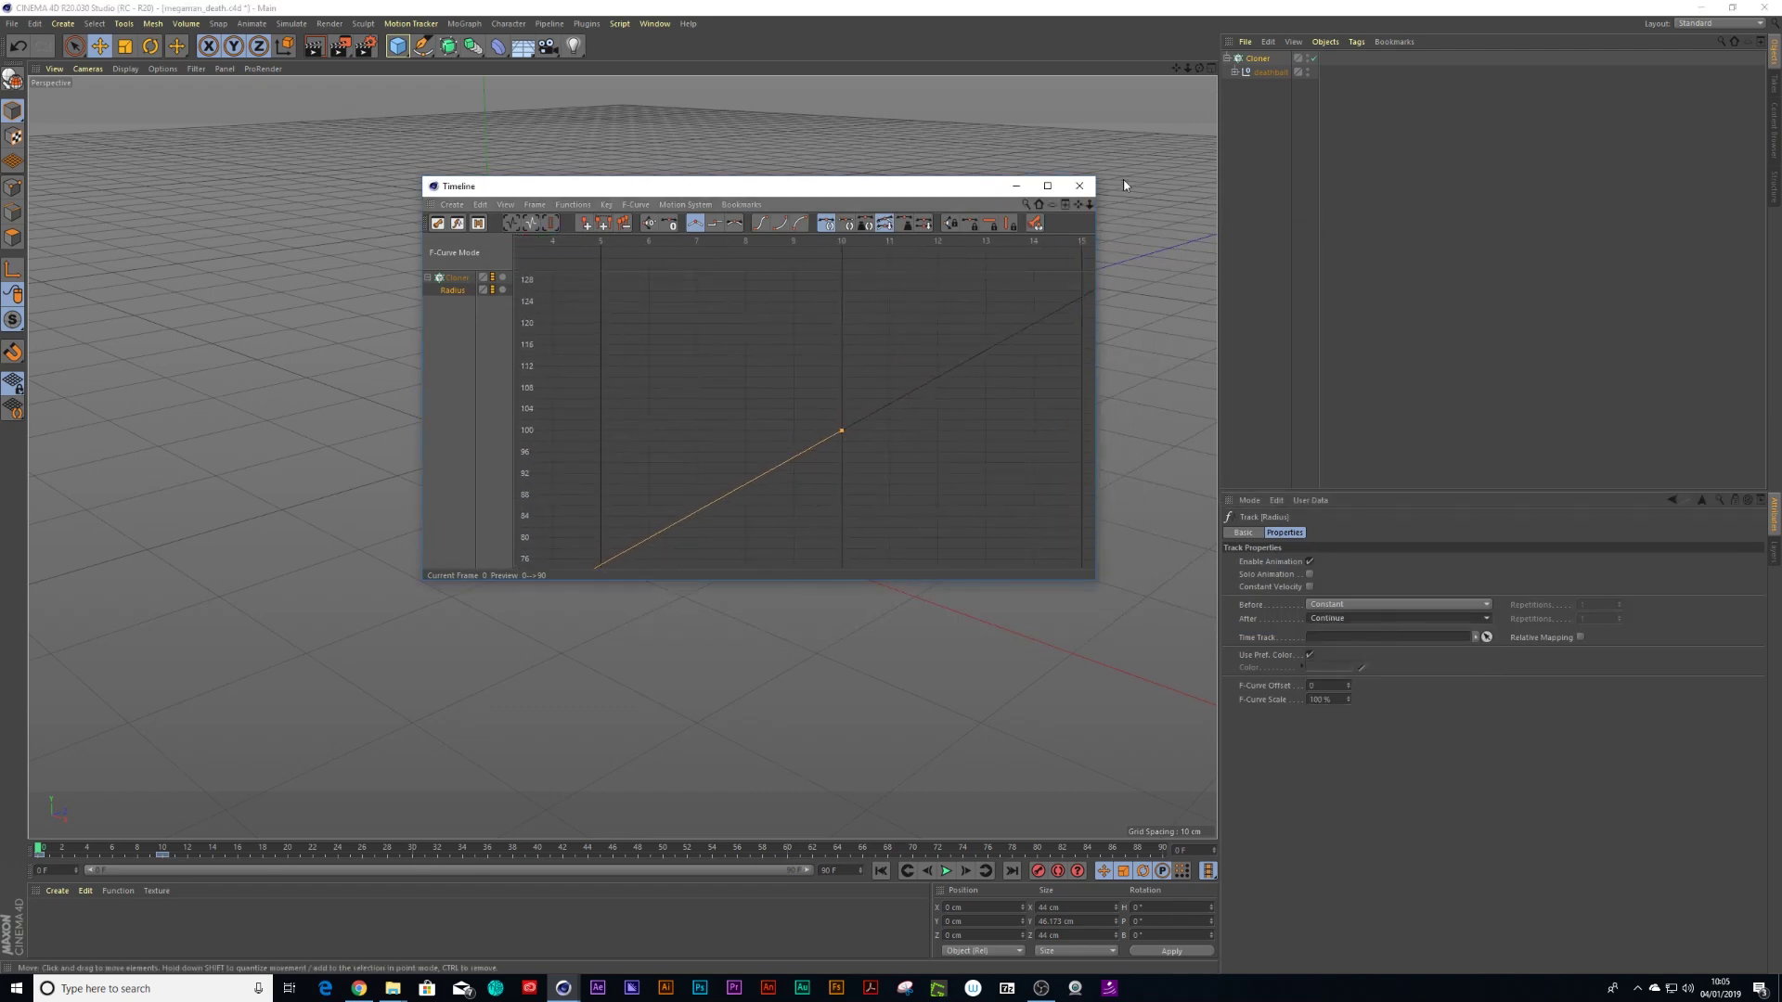
click(1081, 187)
Play the animation to watch the ring expand, then stop it
key(F8)
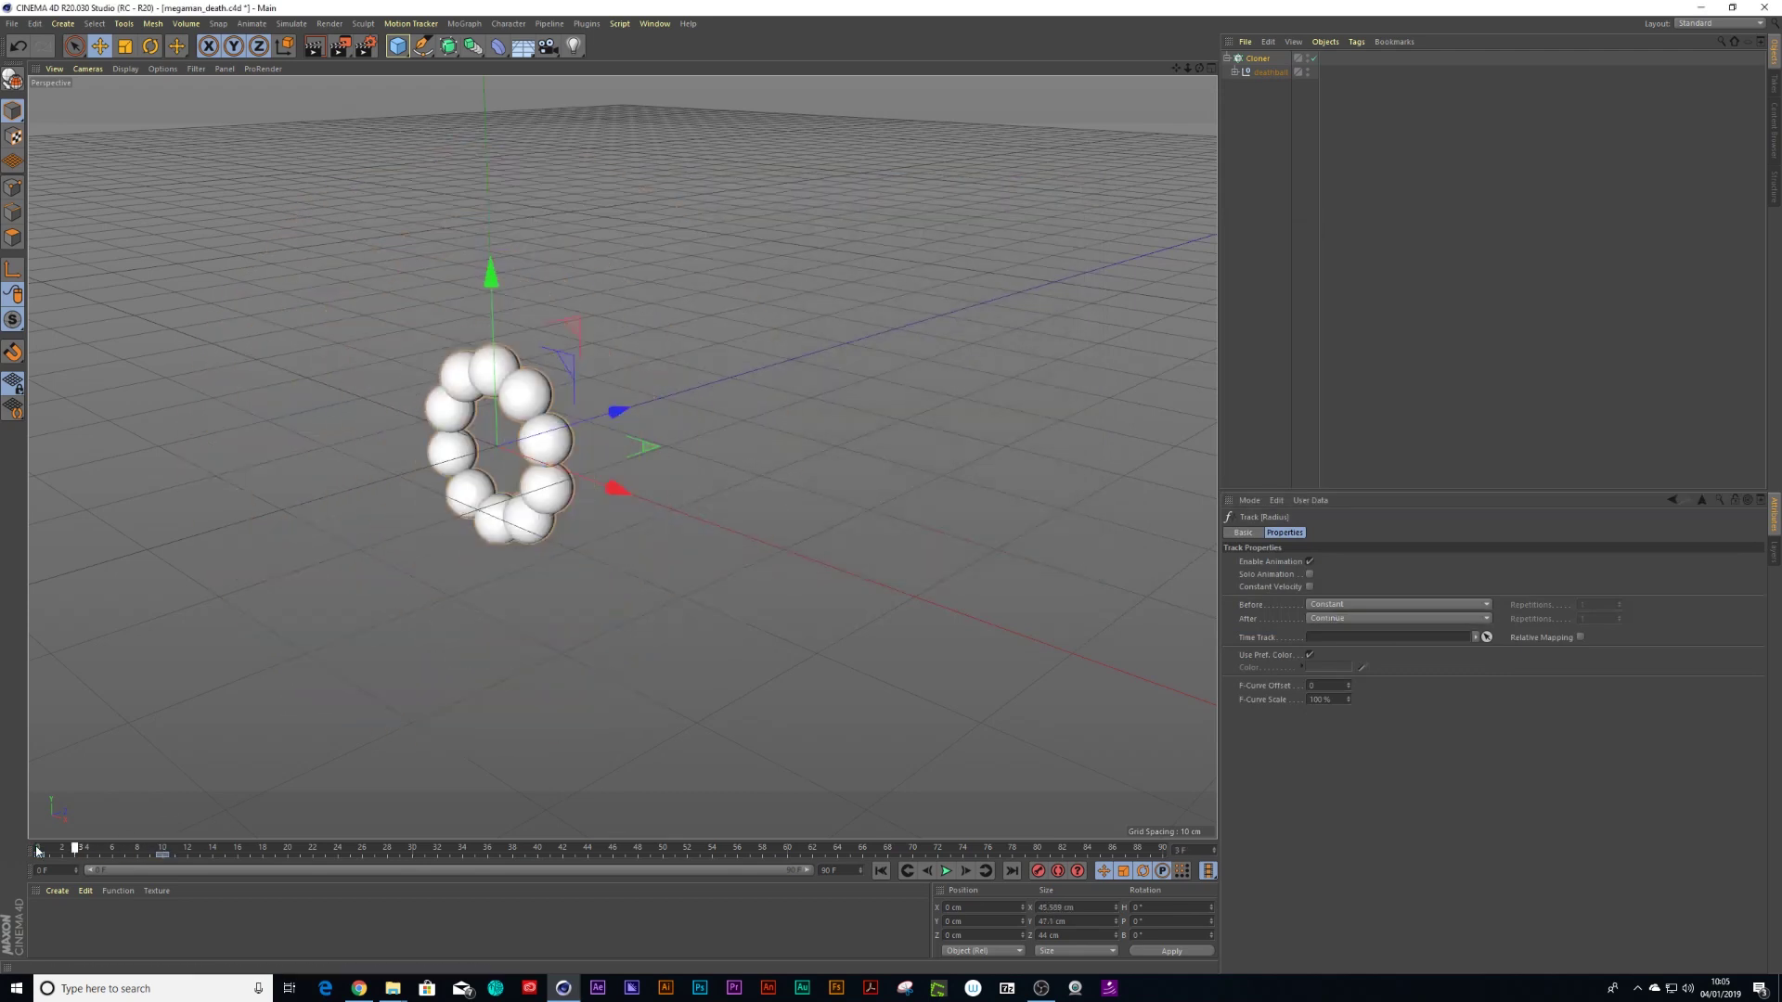
scroll(420, 471, down, 5)
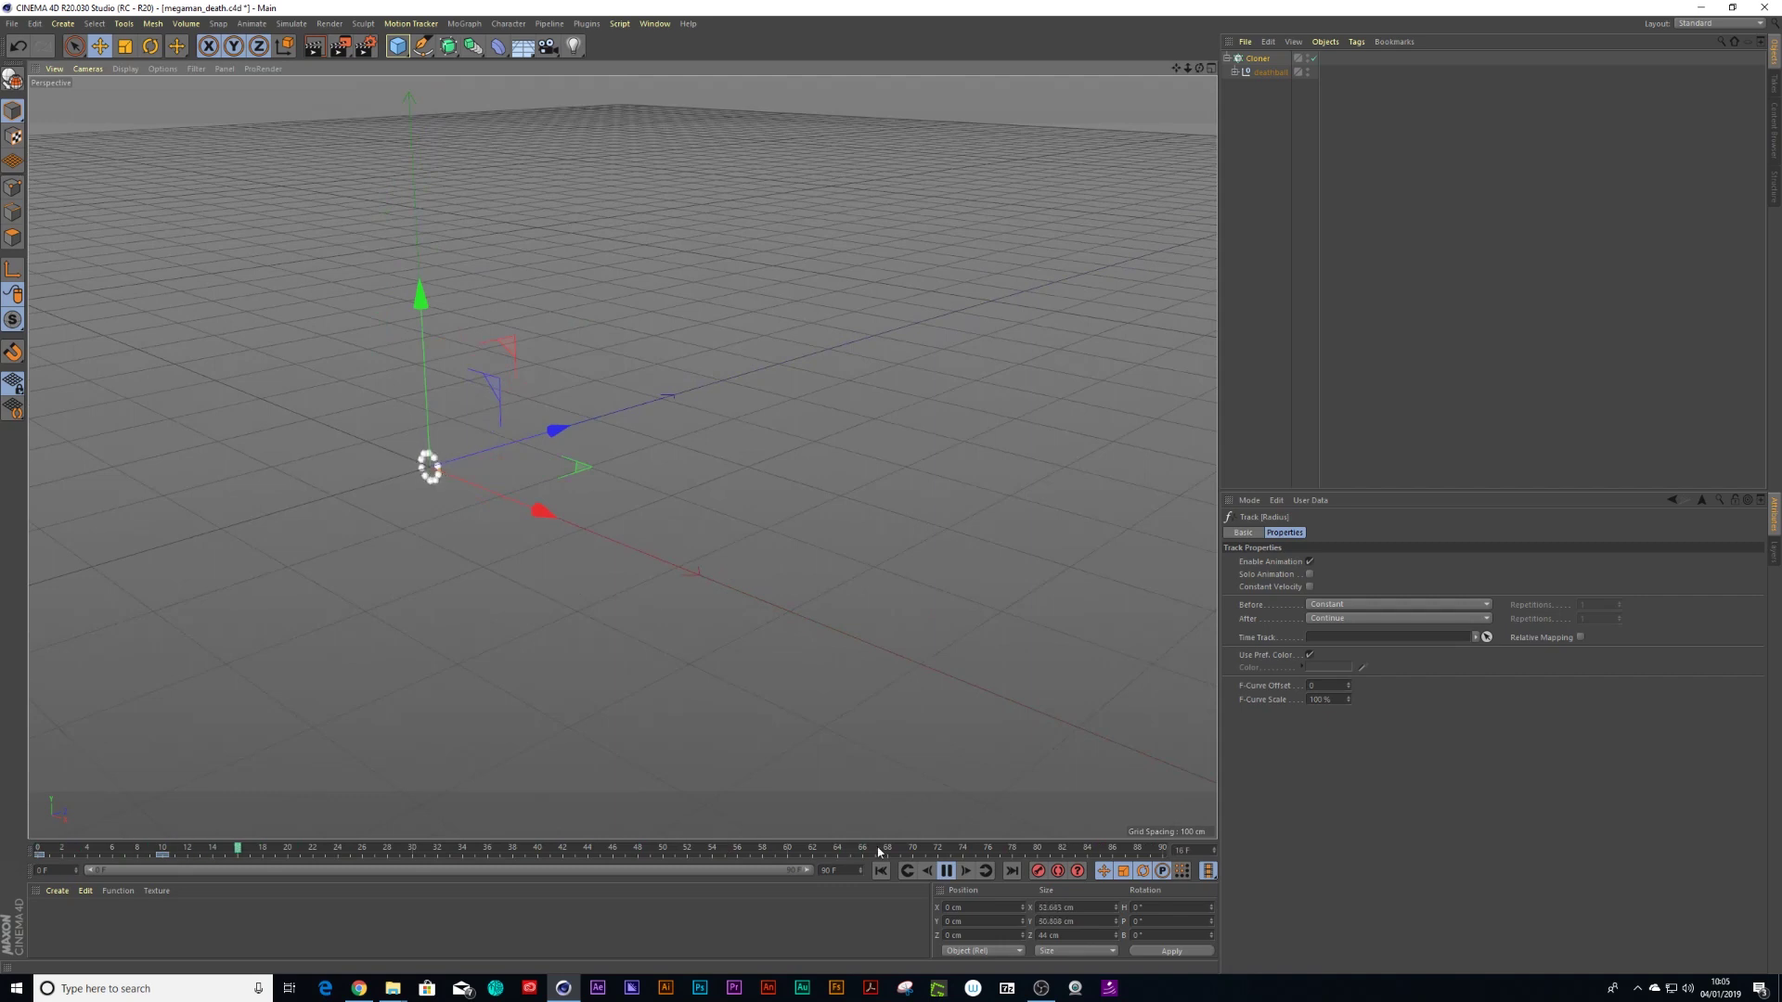
click(946, 871)
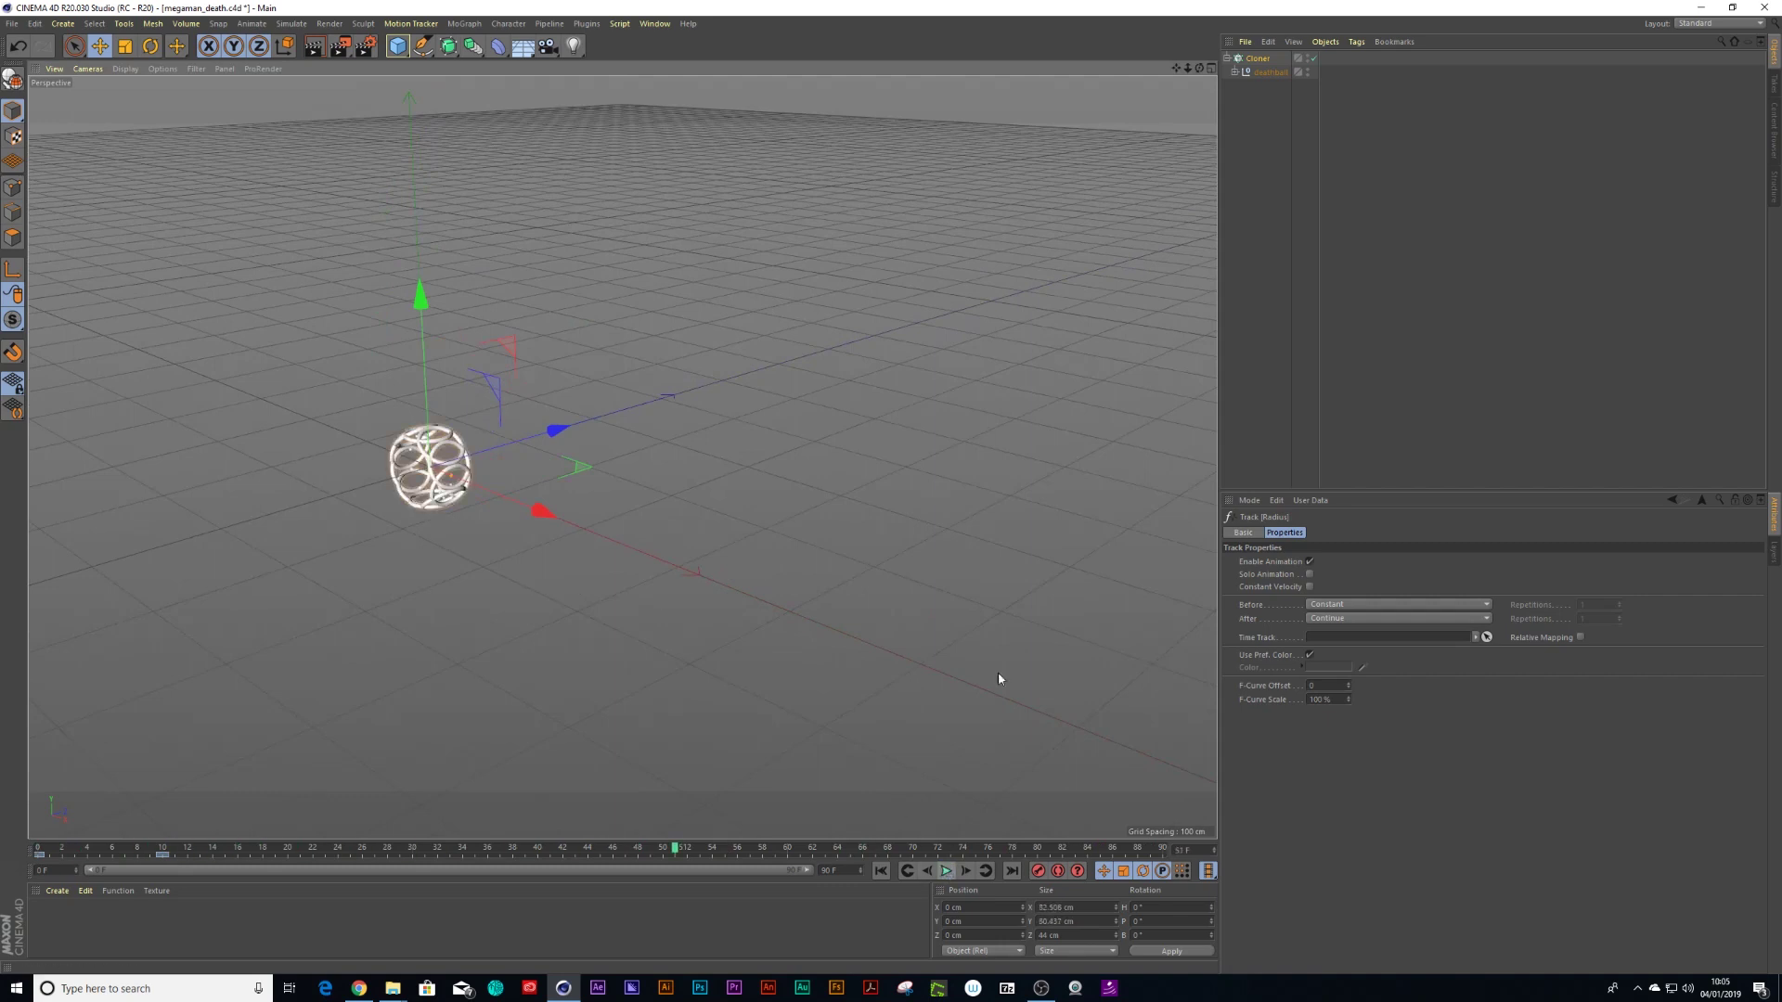
Group deathball's Torus under a new null and start renaming it
click(1234, 72)
click(1268, 88)
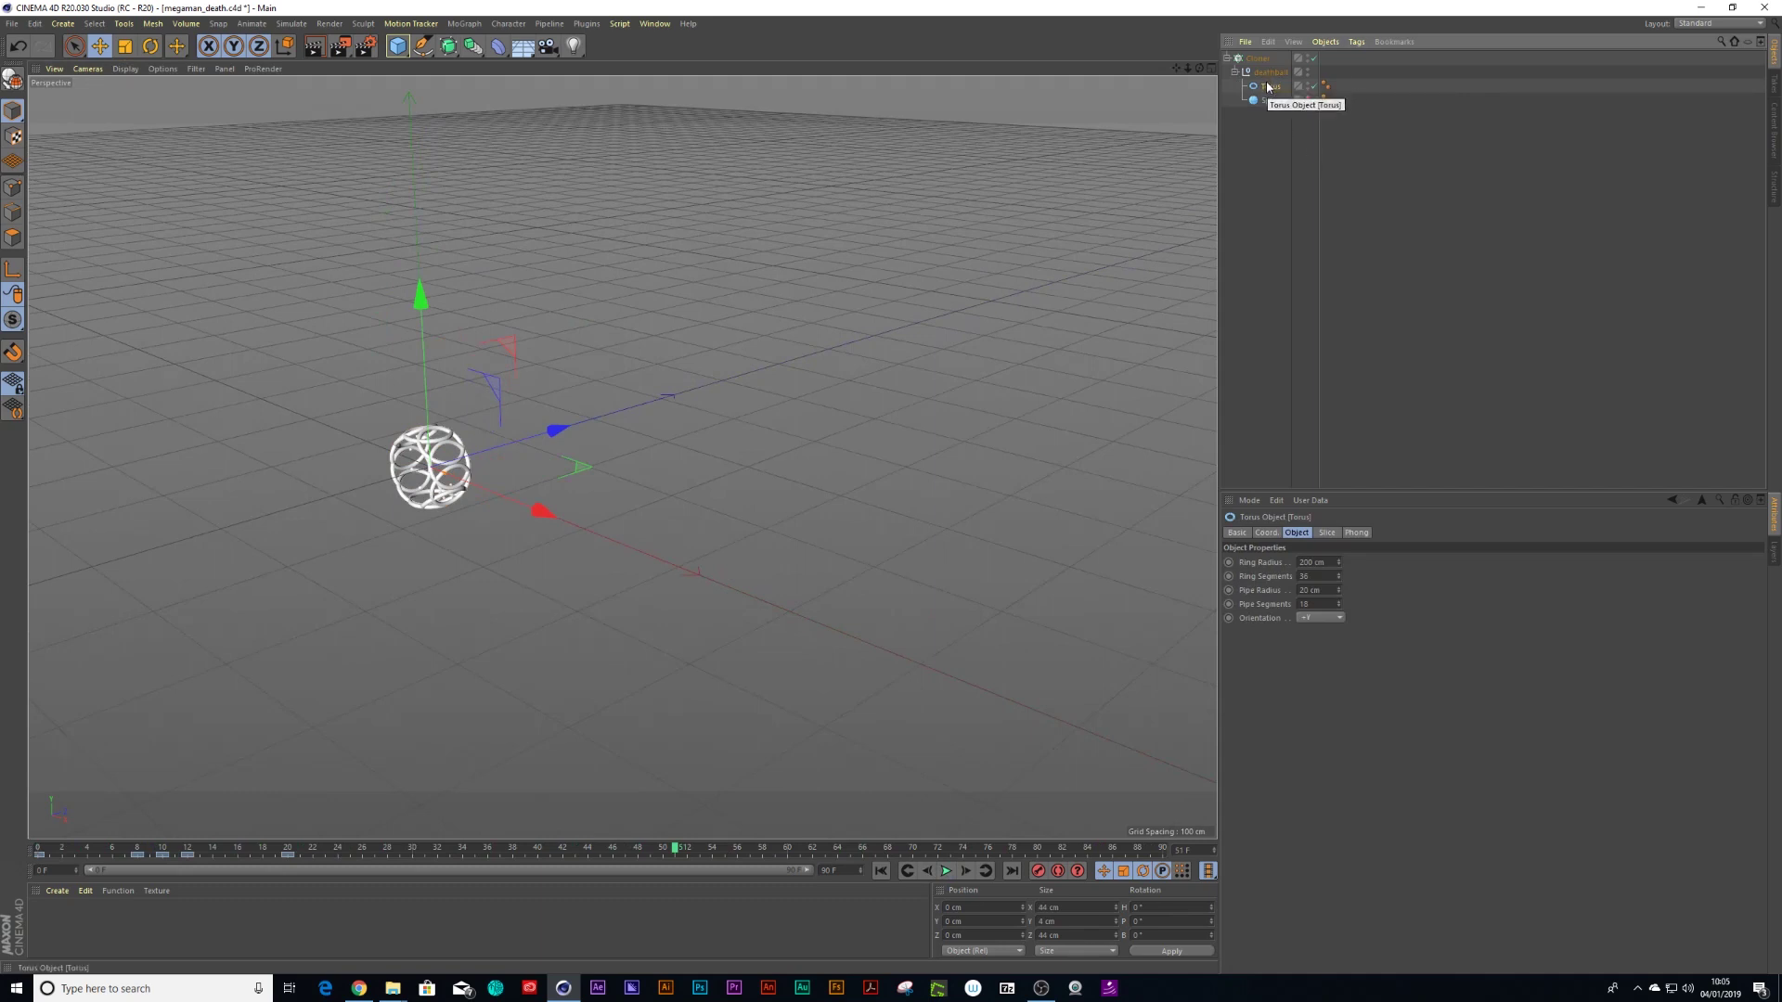
key(alt+g)
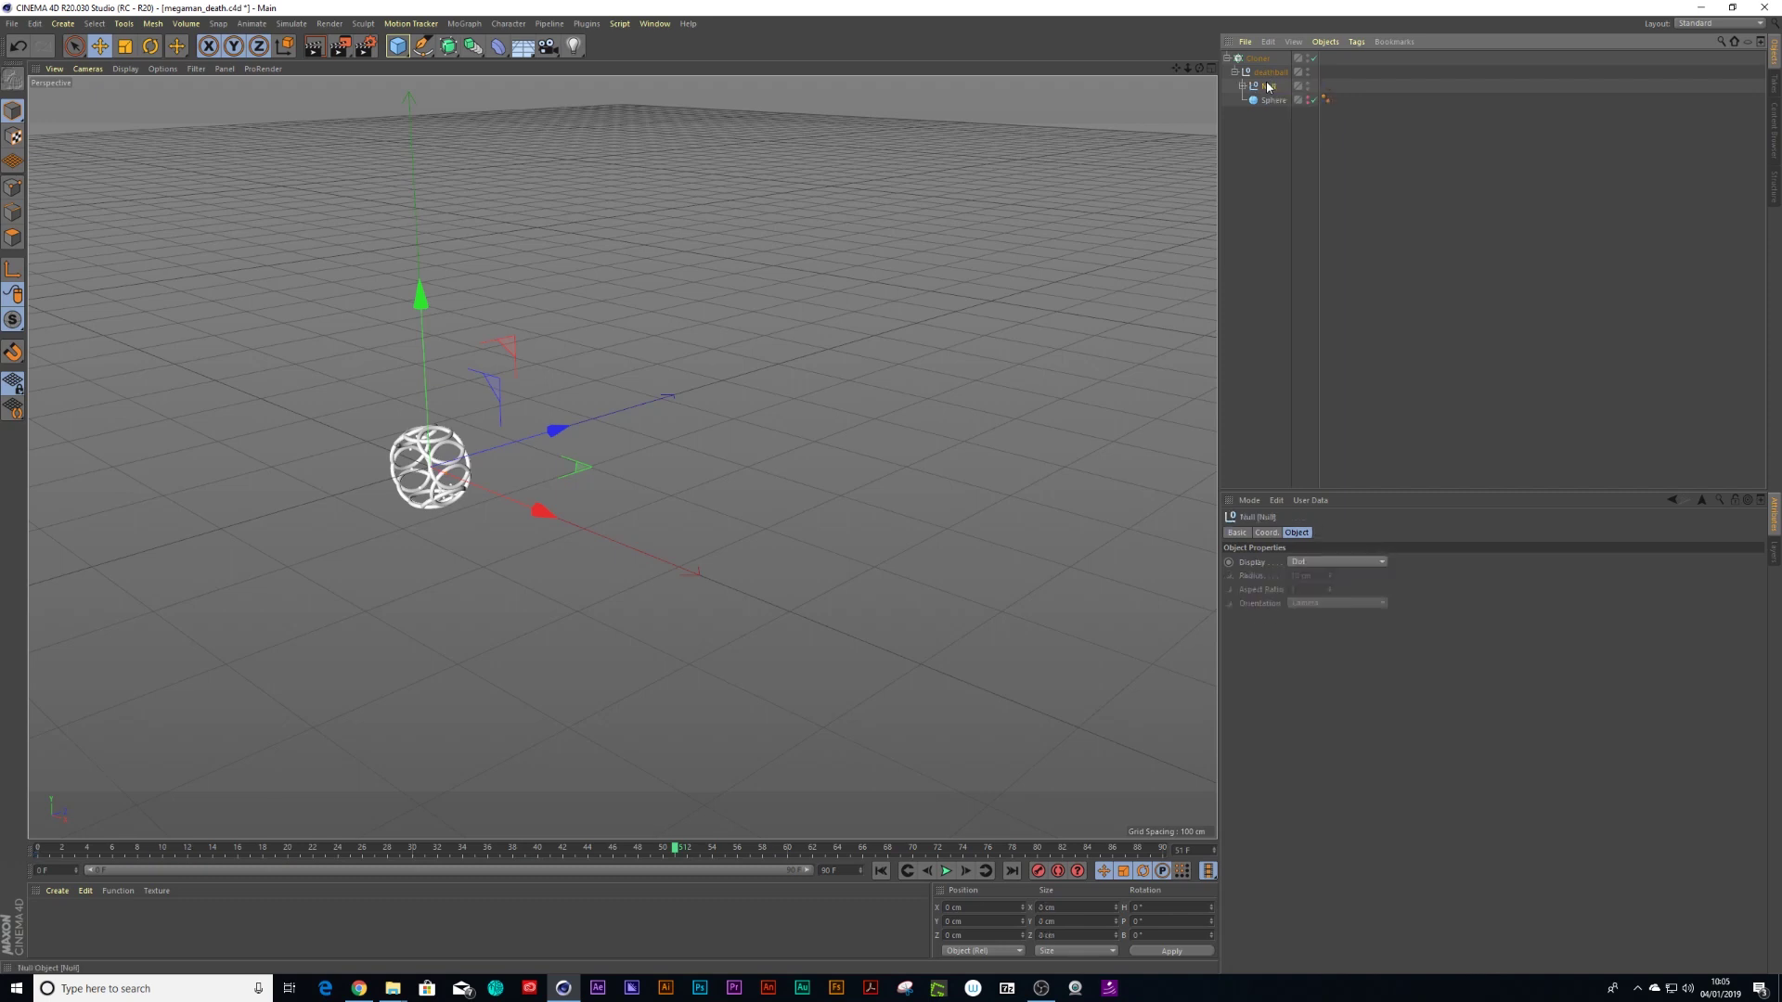
double_click(1269, 86)
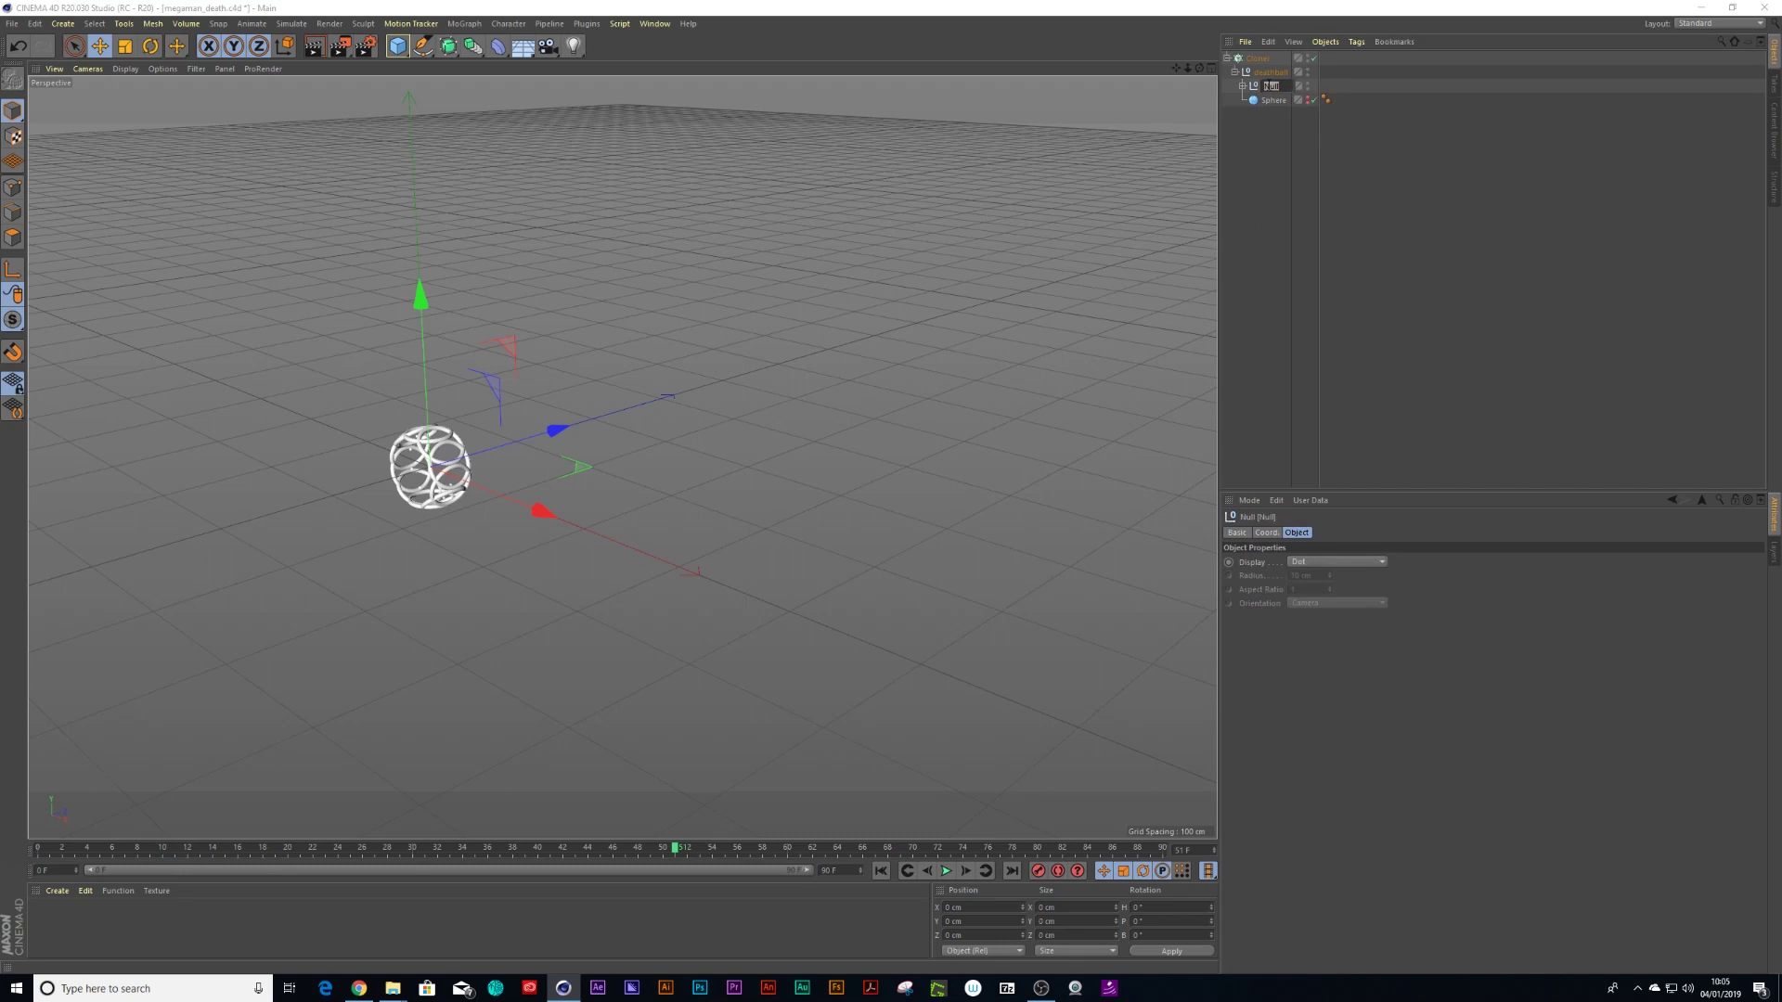
Rename the null to 'torus' and add a Camera to the scene
text(torus)
key(Return)
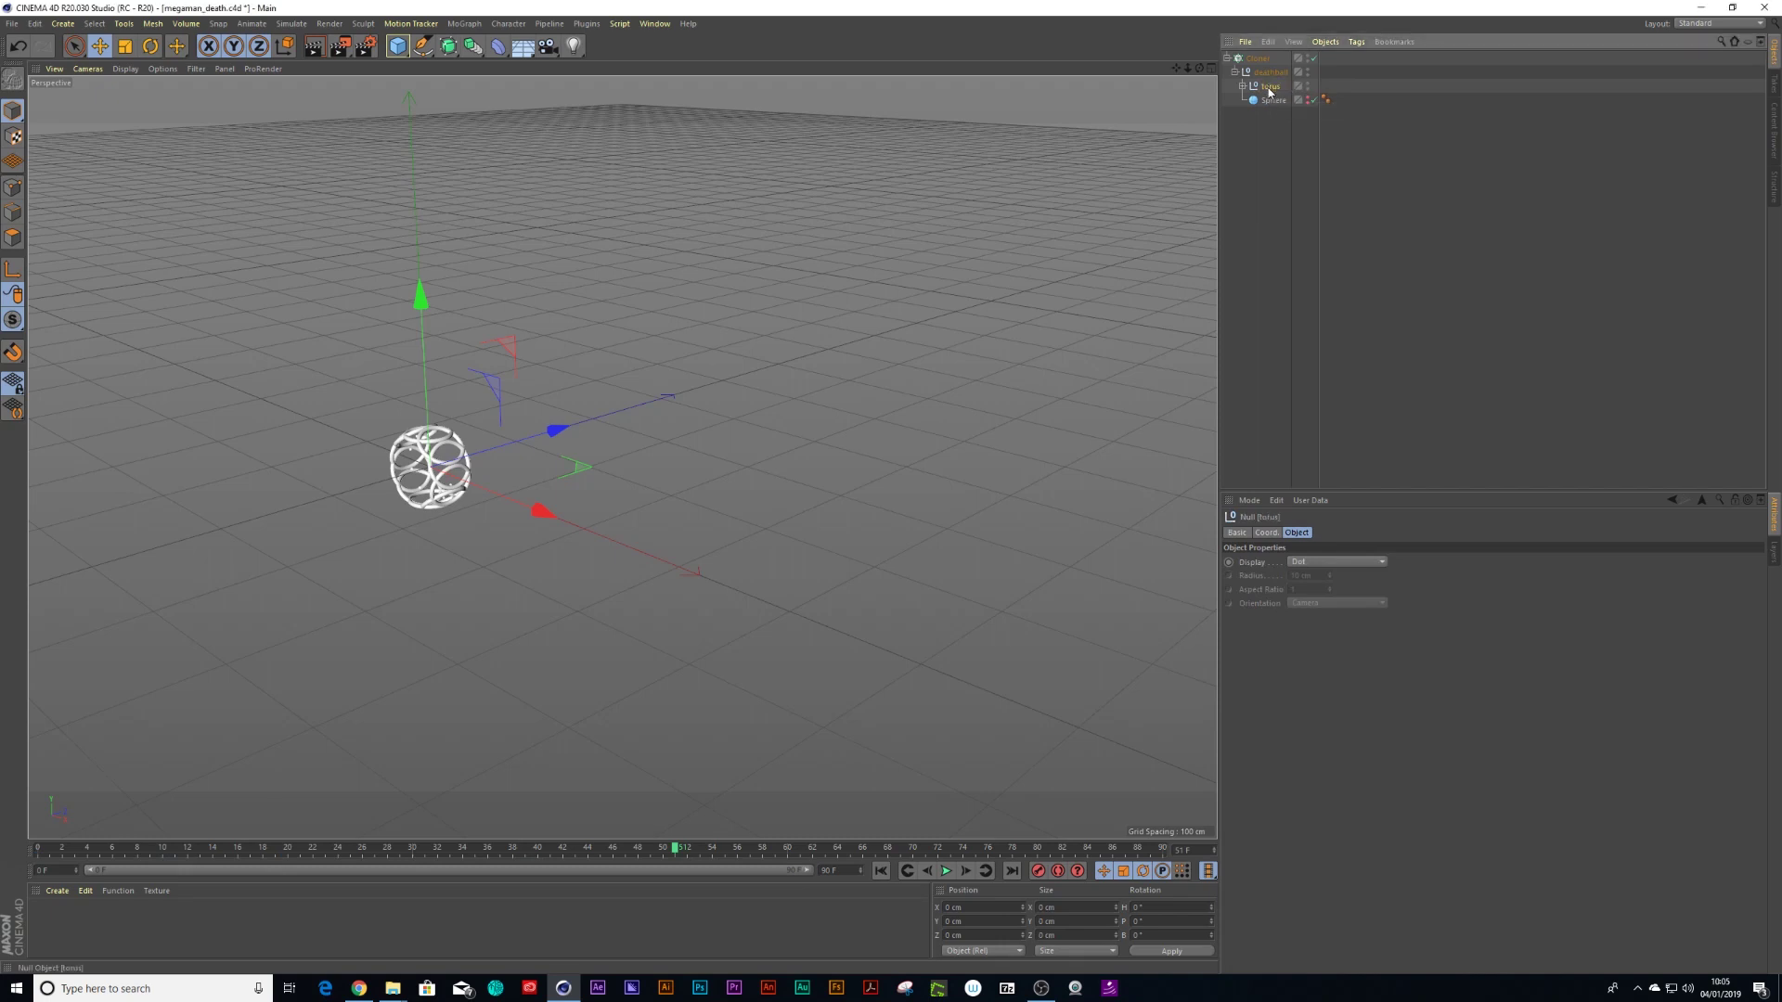
click(1267, 532)
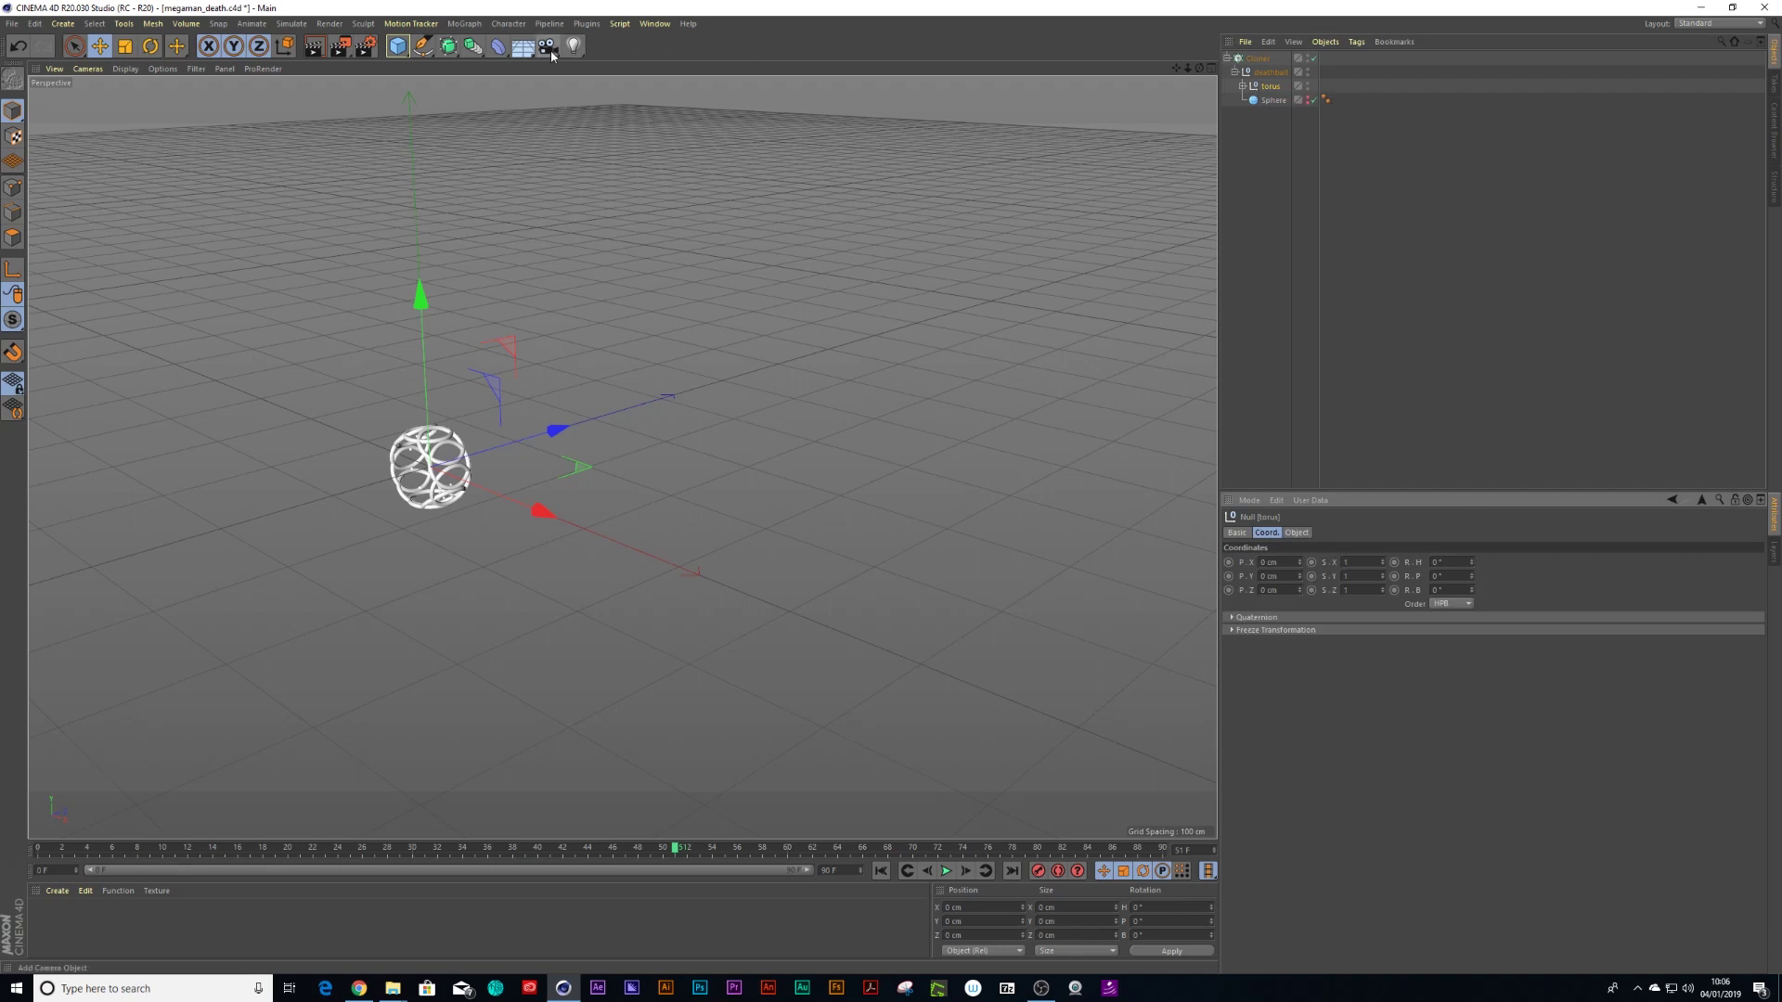
drag(550, 50, 617, 70)
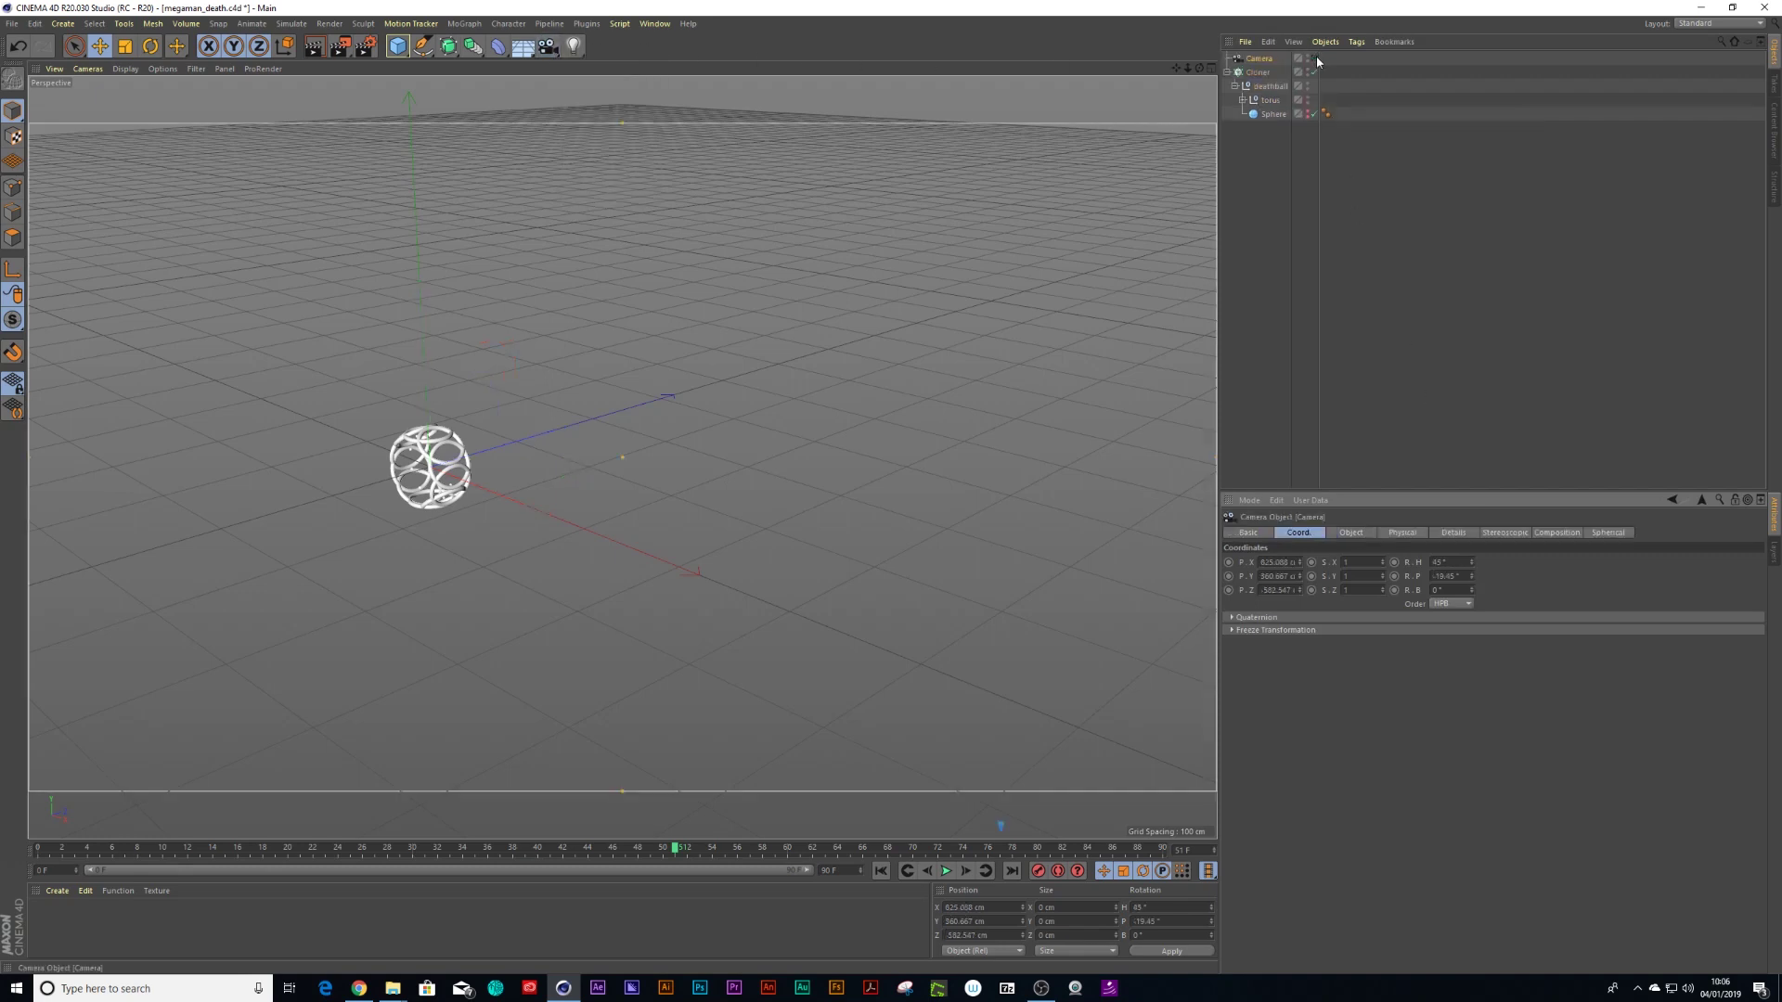
Give the torus null a Target tag with the Camera as its Target Object
click(1270, 100)
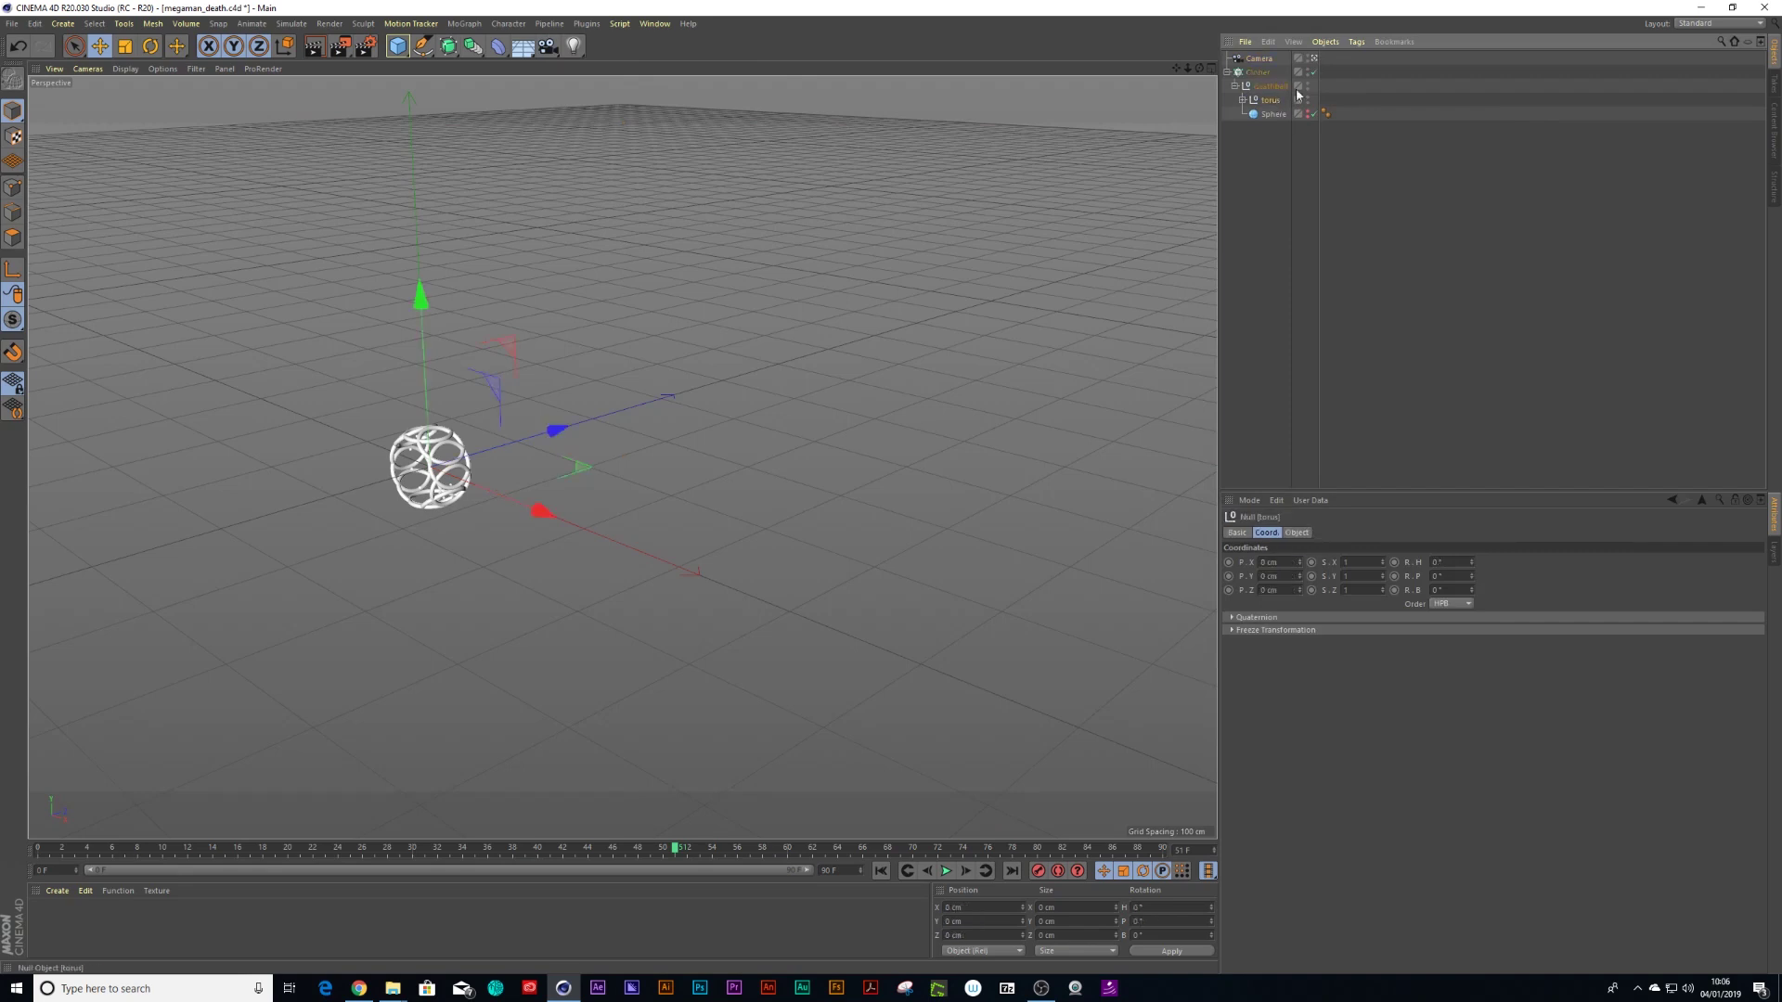
click(1356, 43)
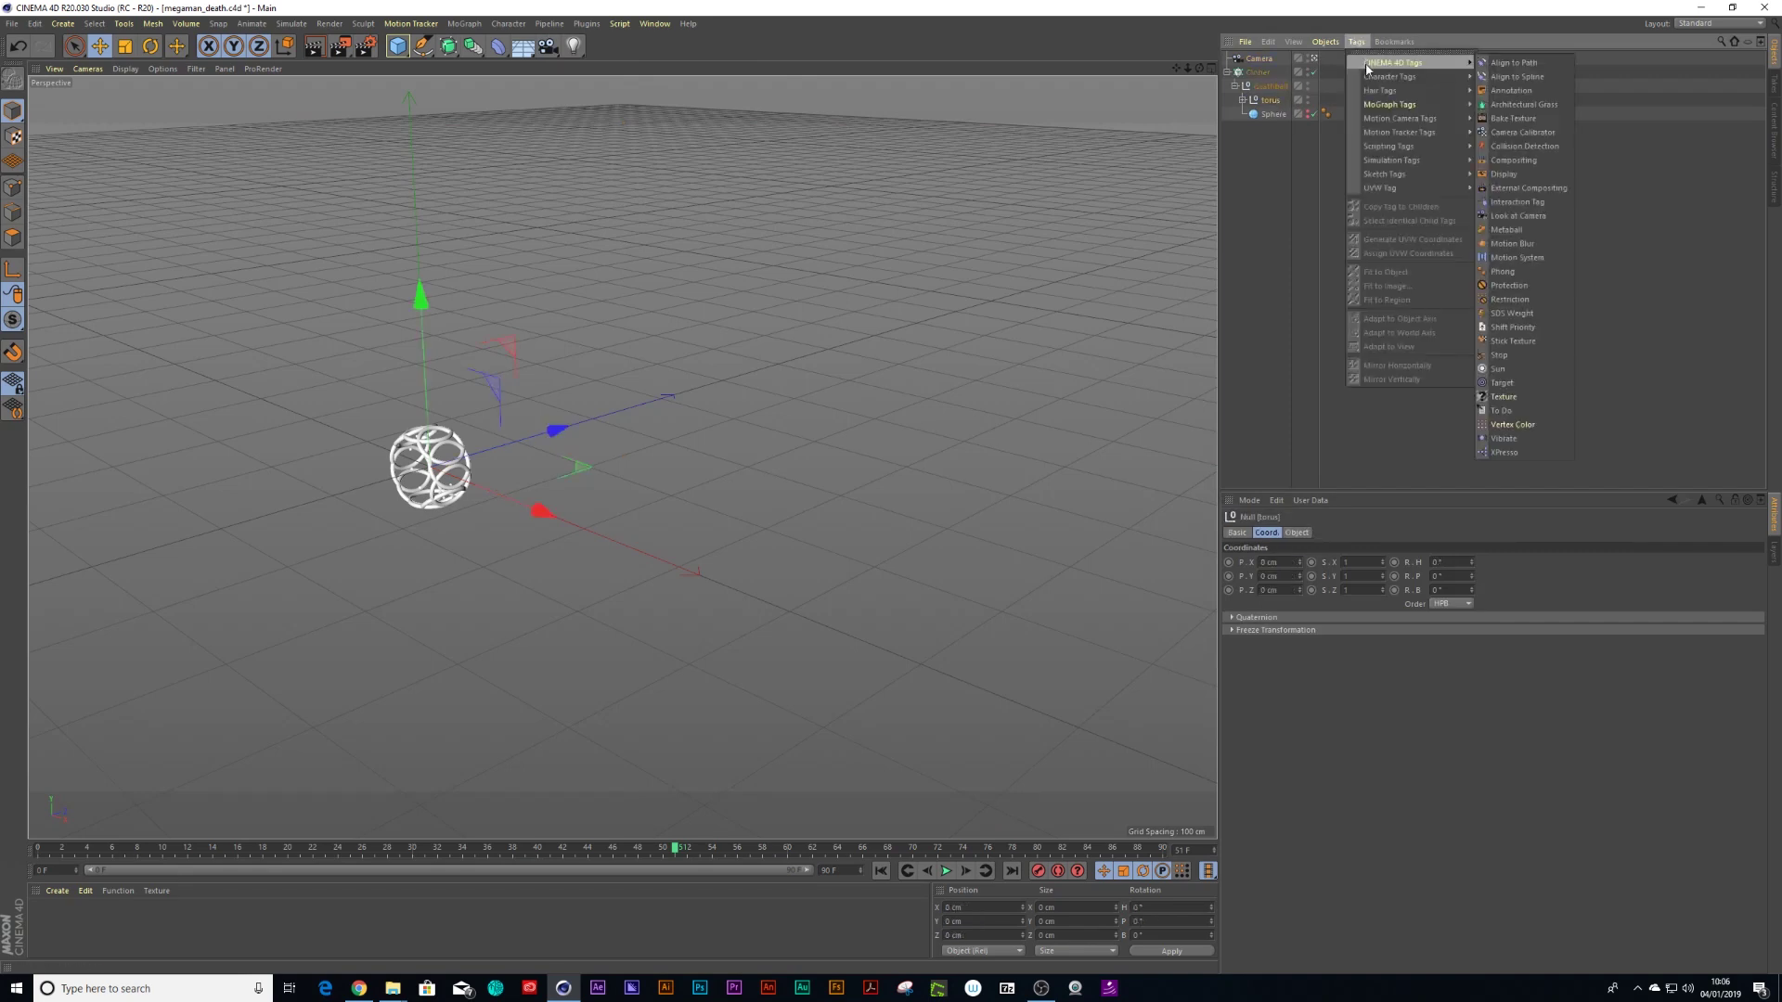
click(1519, 383)
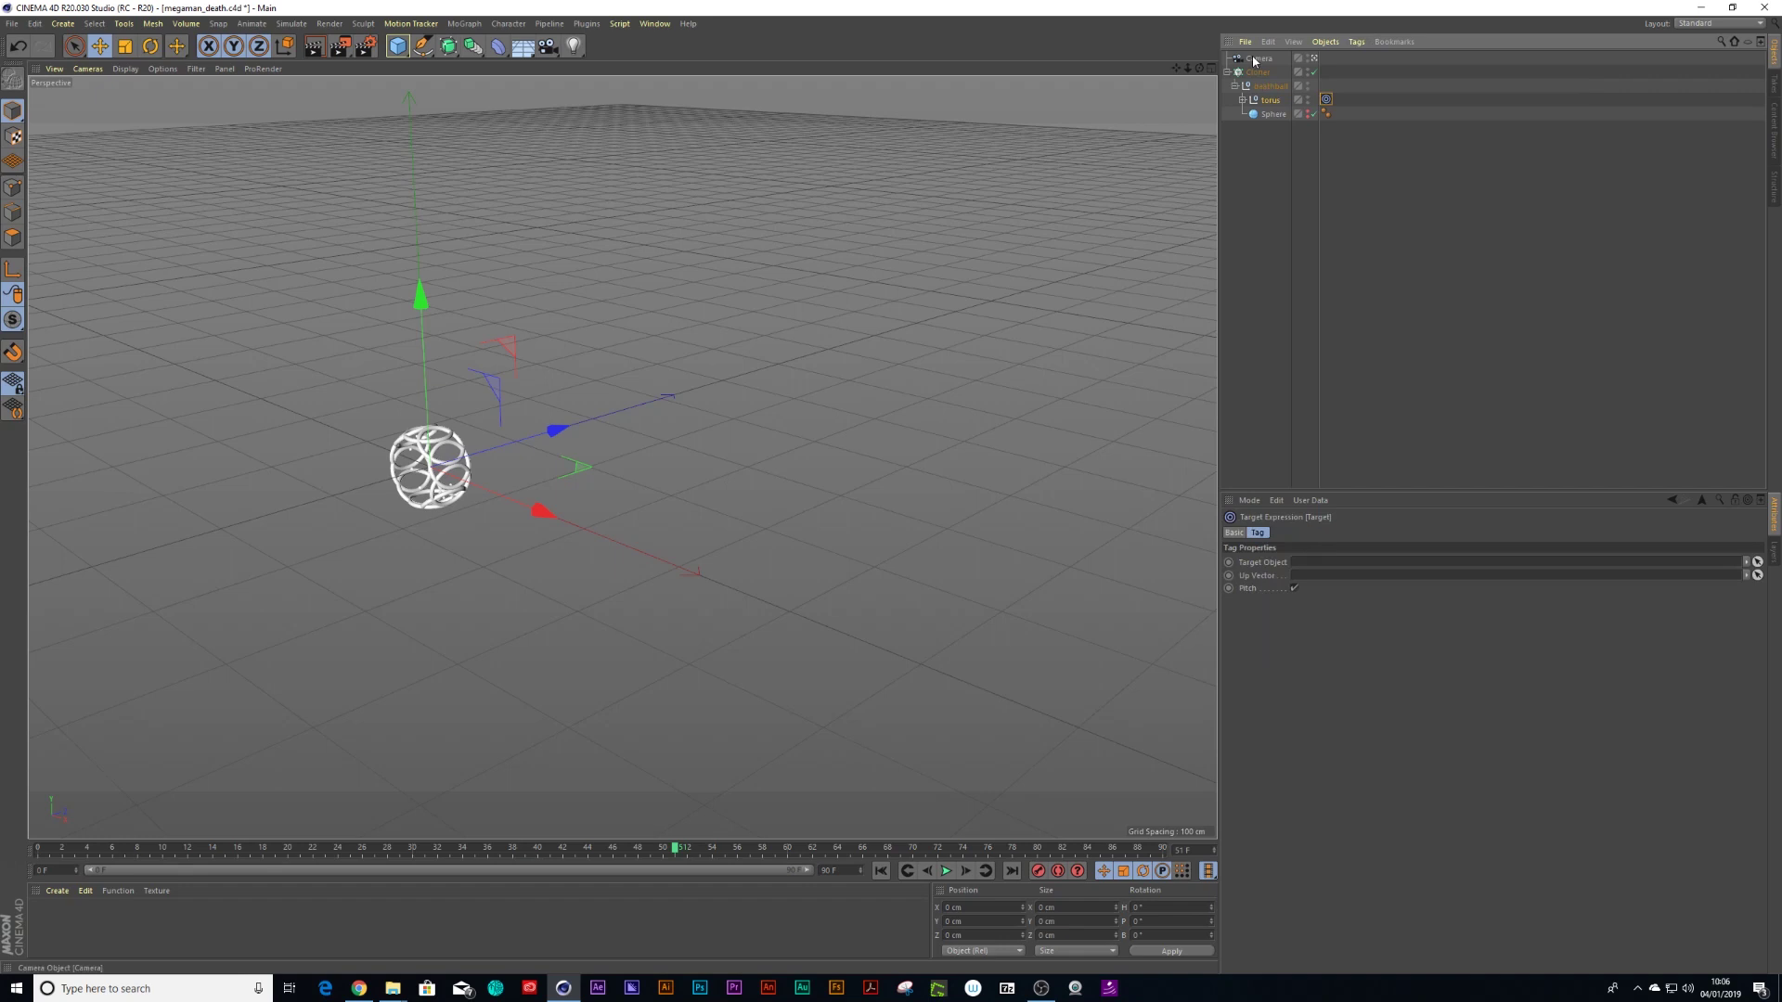
drag(1259, 58, 1324, 562)
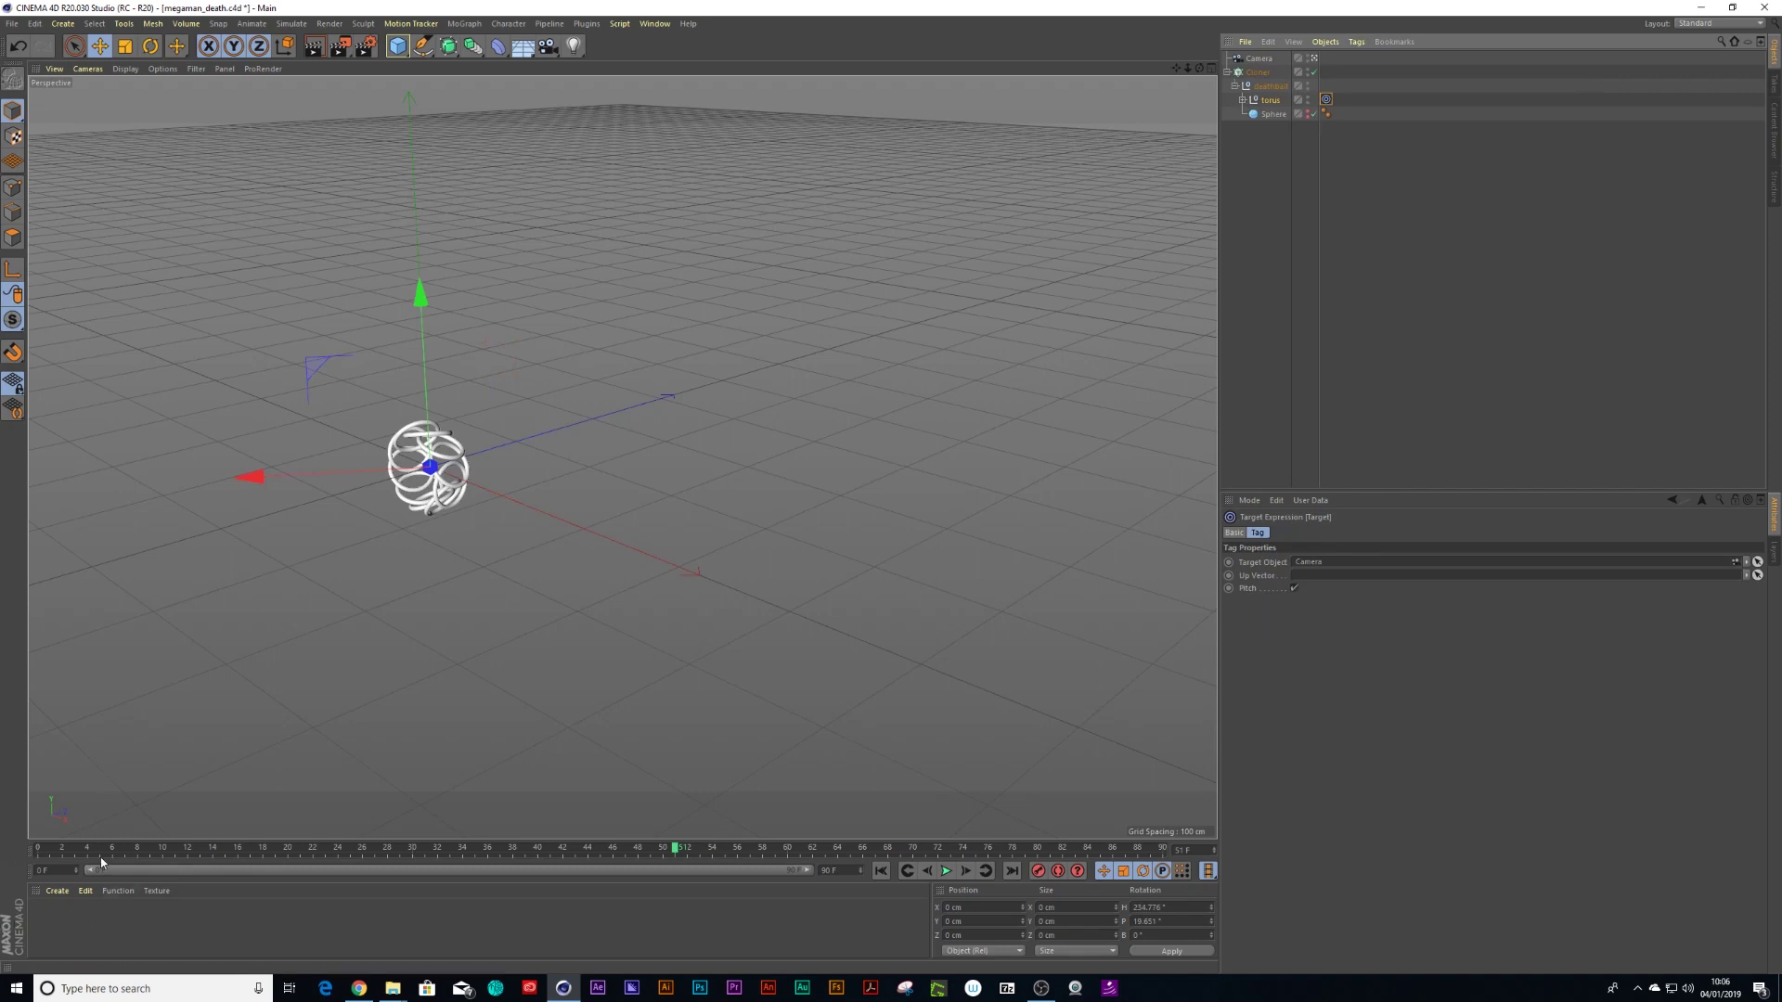
Tilt the Torus to about 73° pitch and scrub frames 9–30 to watch the clones spread
drag(106, 850, 674, 863)
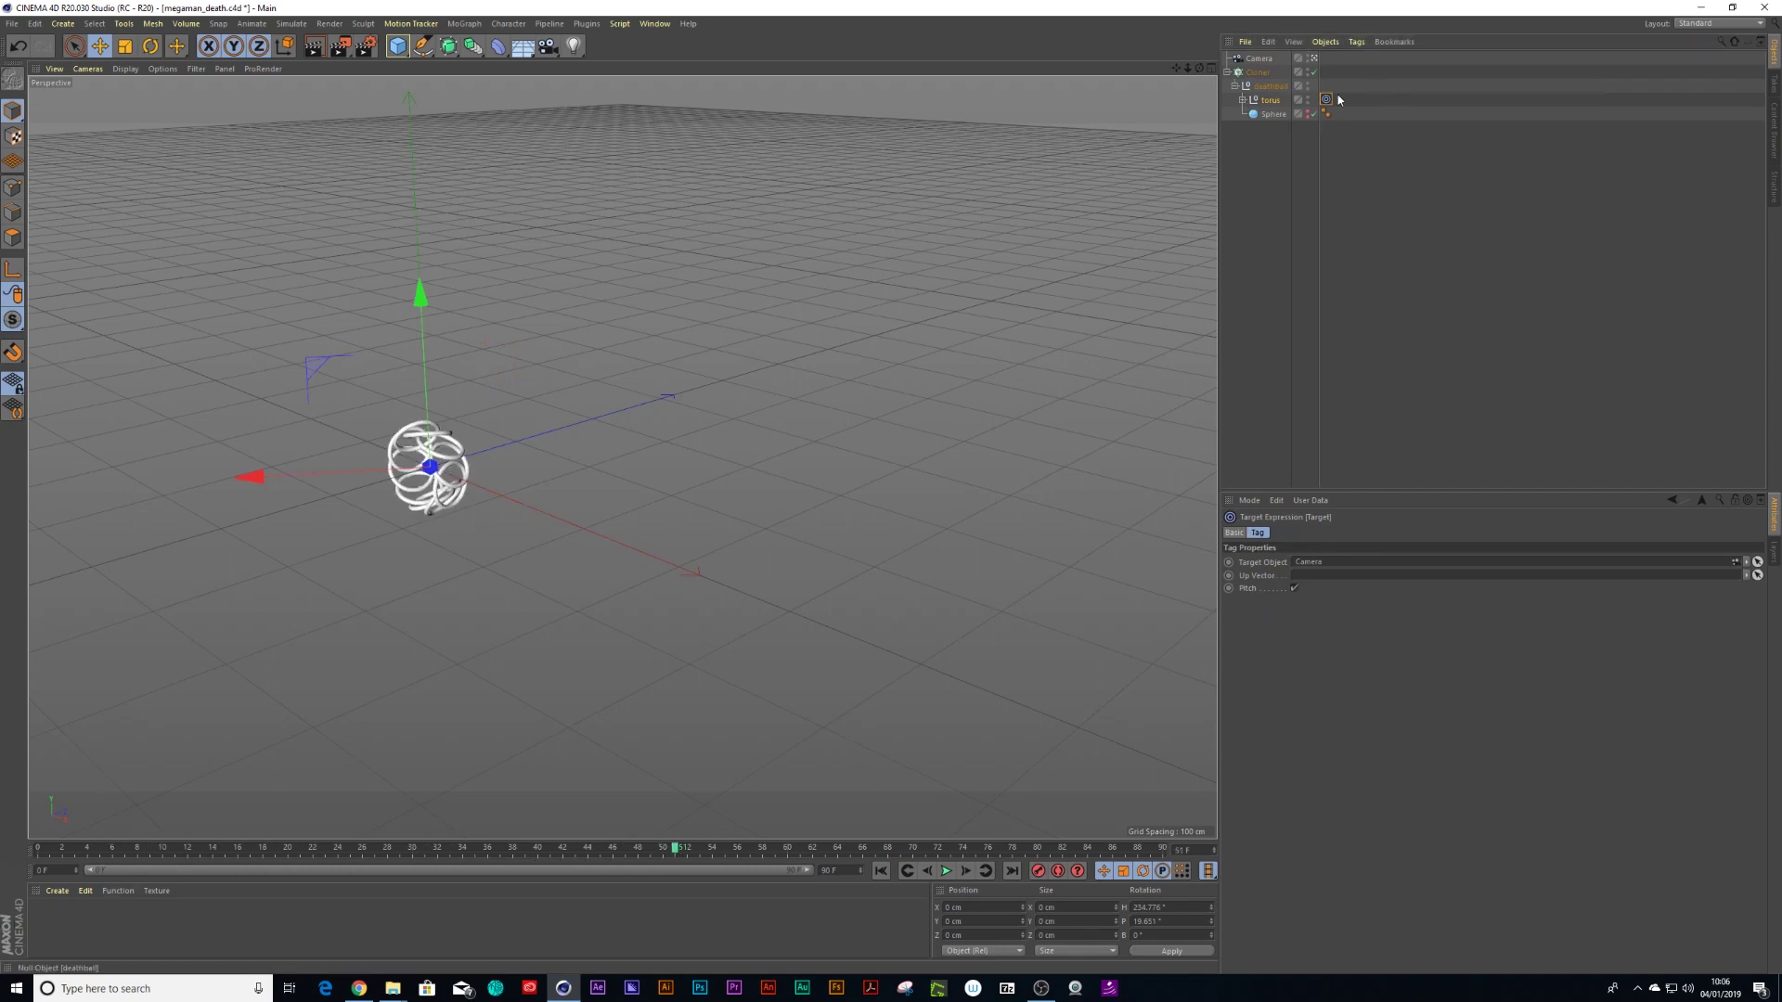
key(ctrl+v)
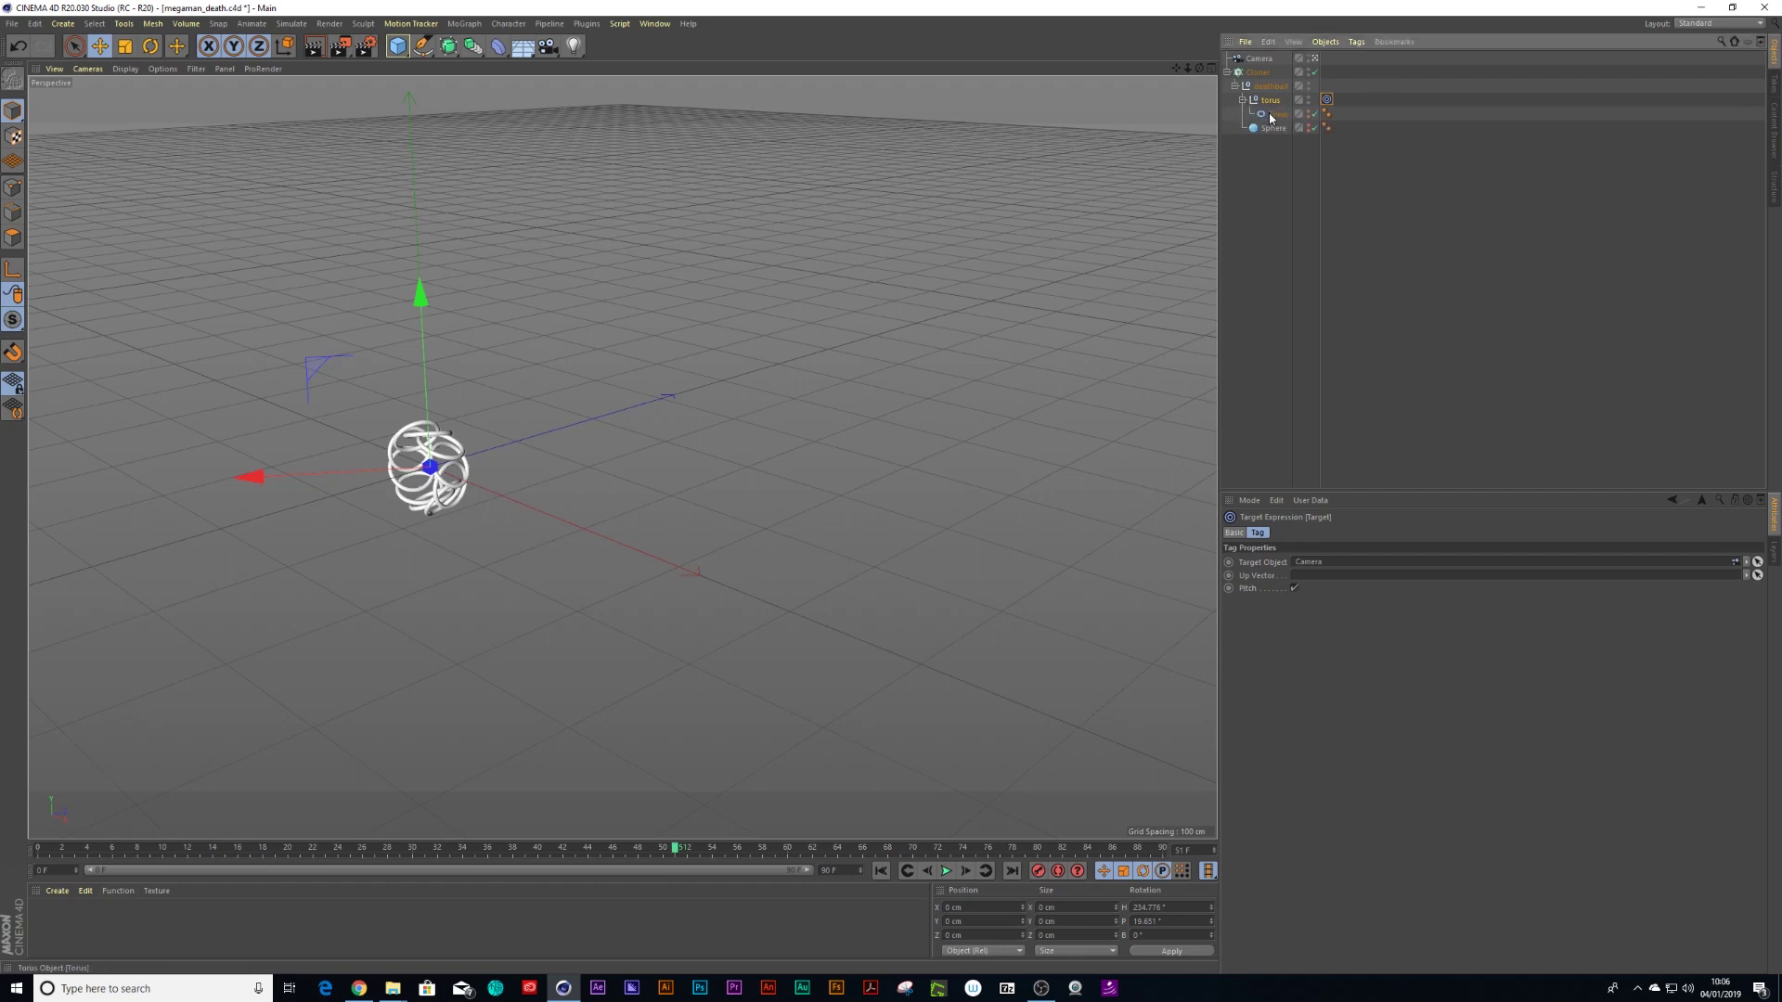
click(1275, 114)
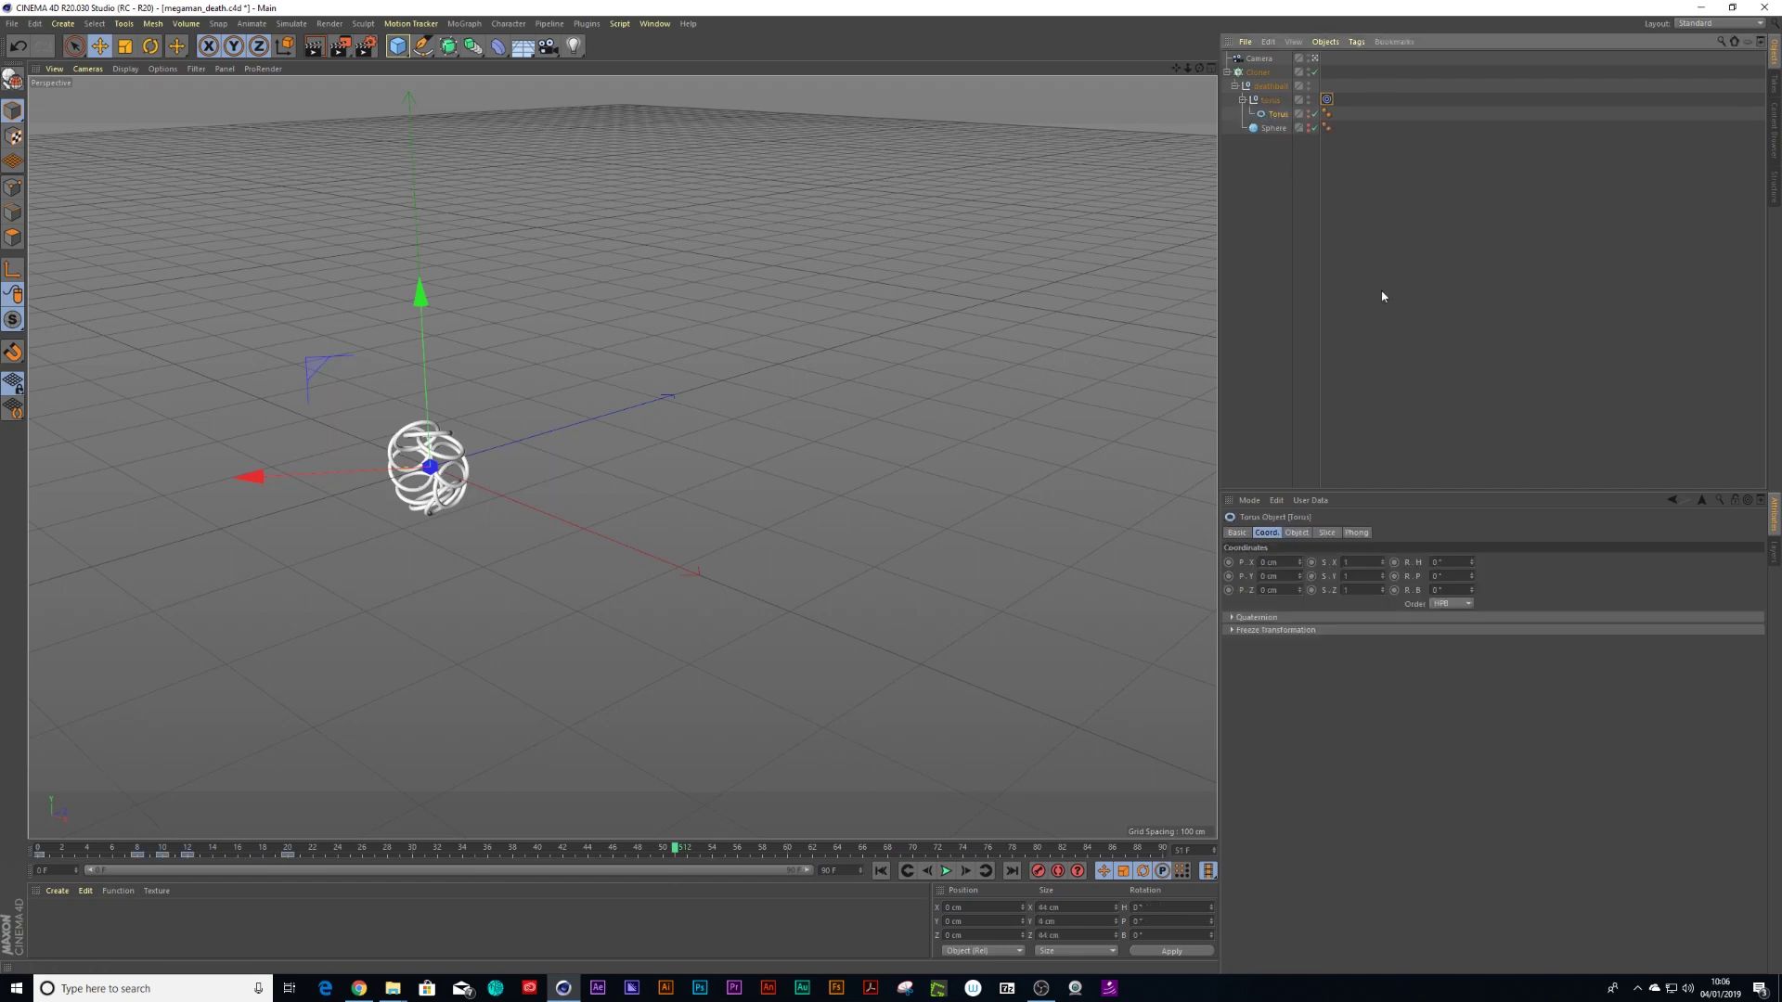
drag(1470, 577, 524, 849)
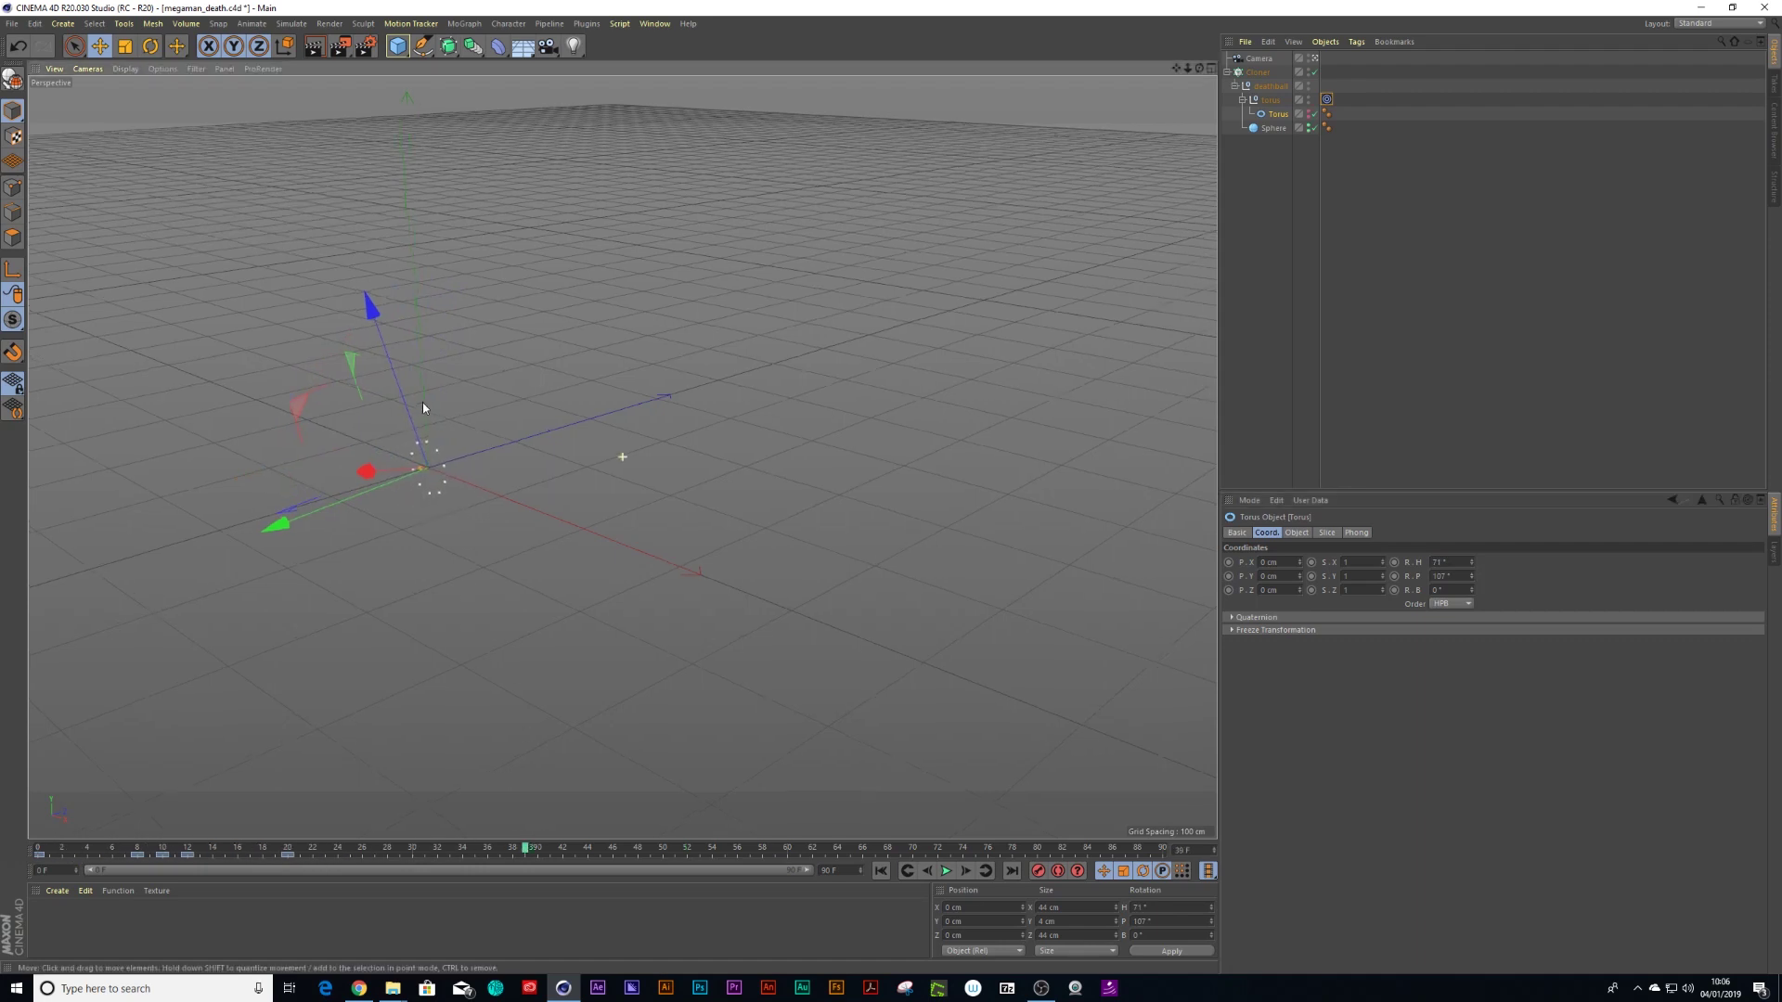
alt+drag(421, 402, 502, 376)
alt+drag(436, 494, 592, 460)
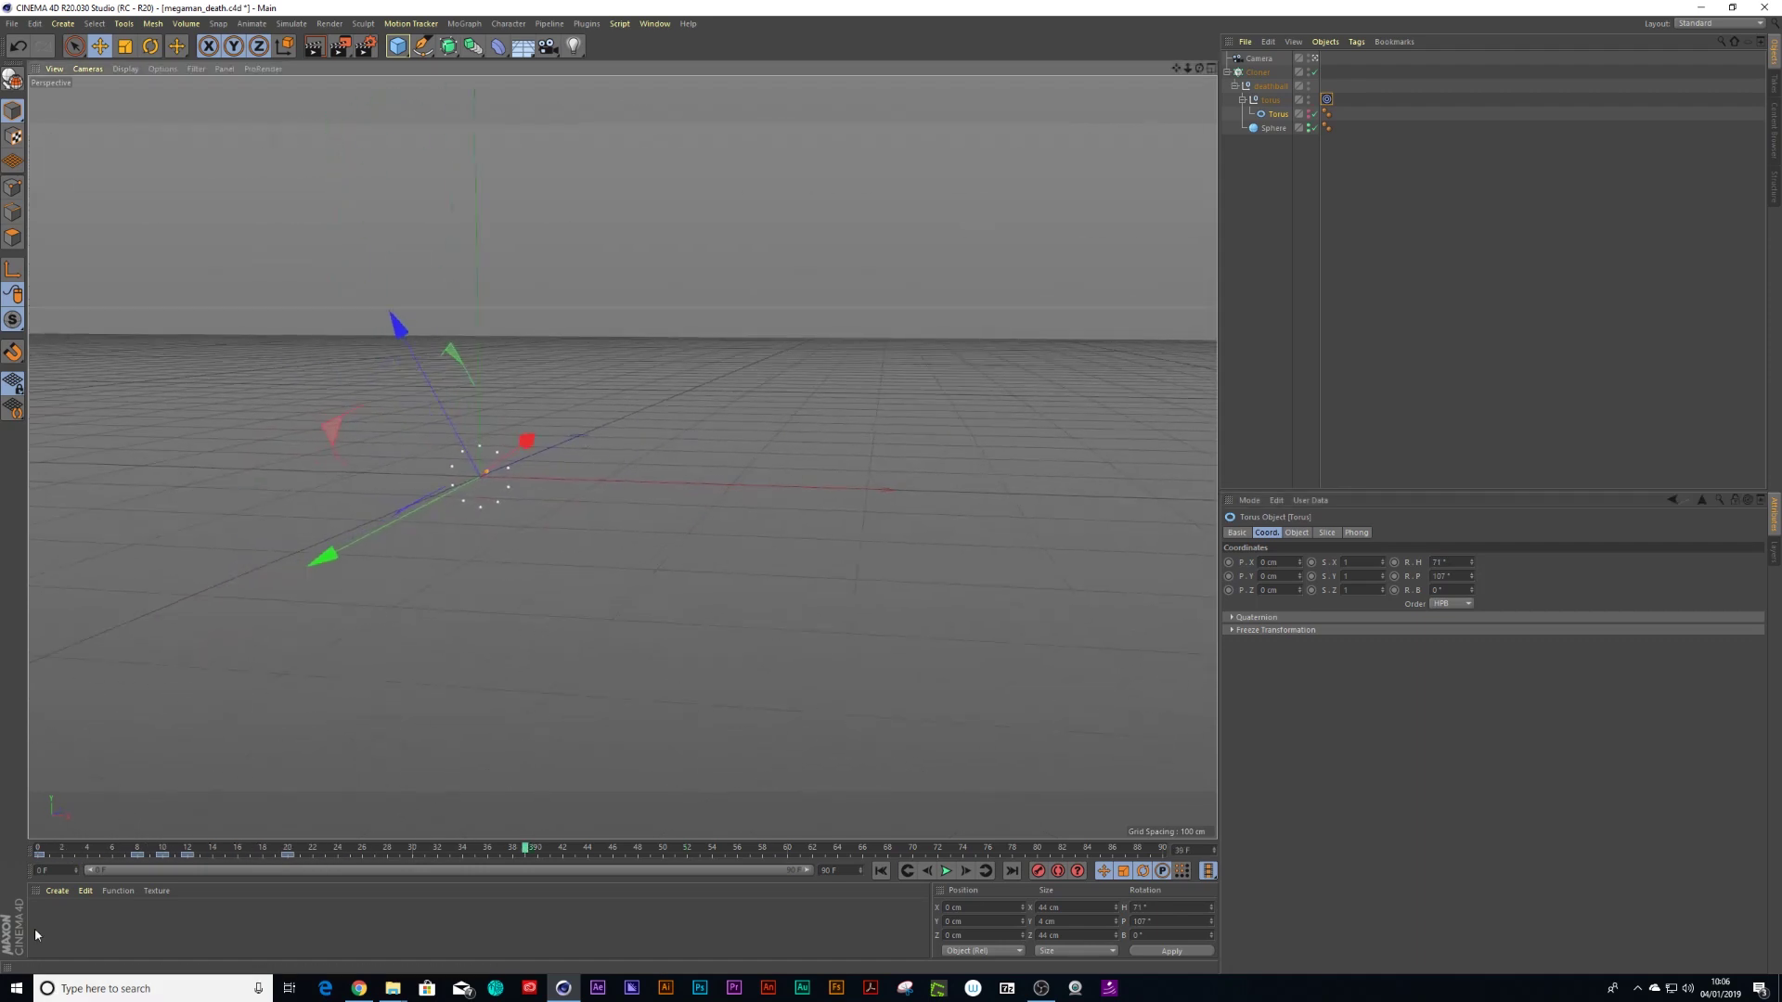
click(153, 847)
drag(160, 847, 415, 850)
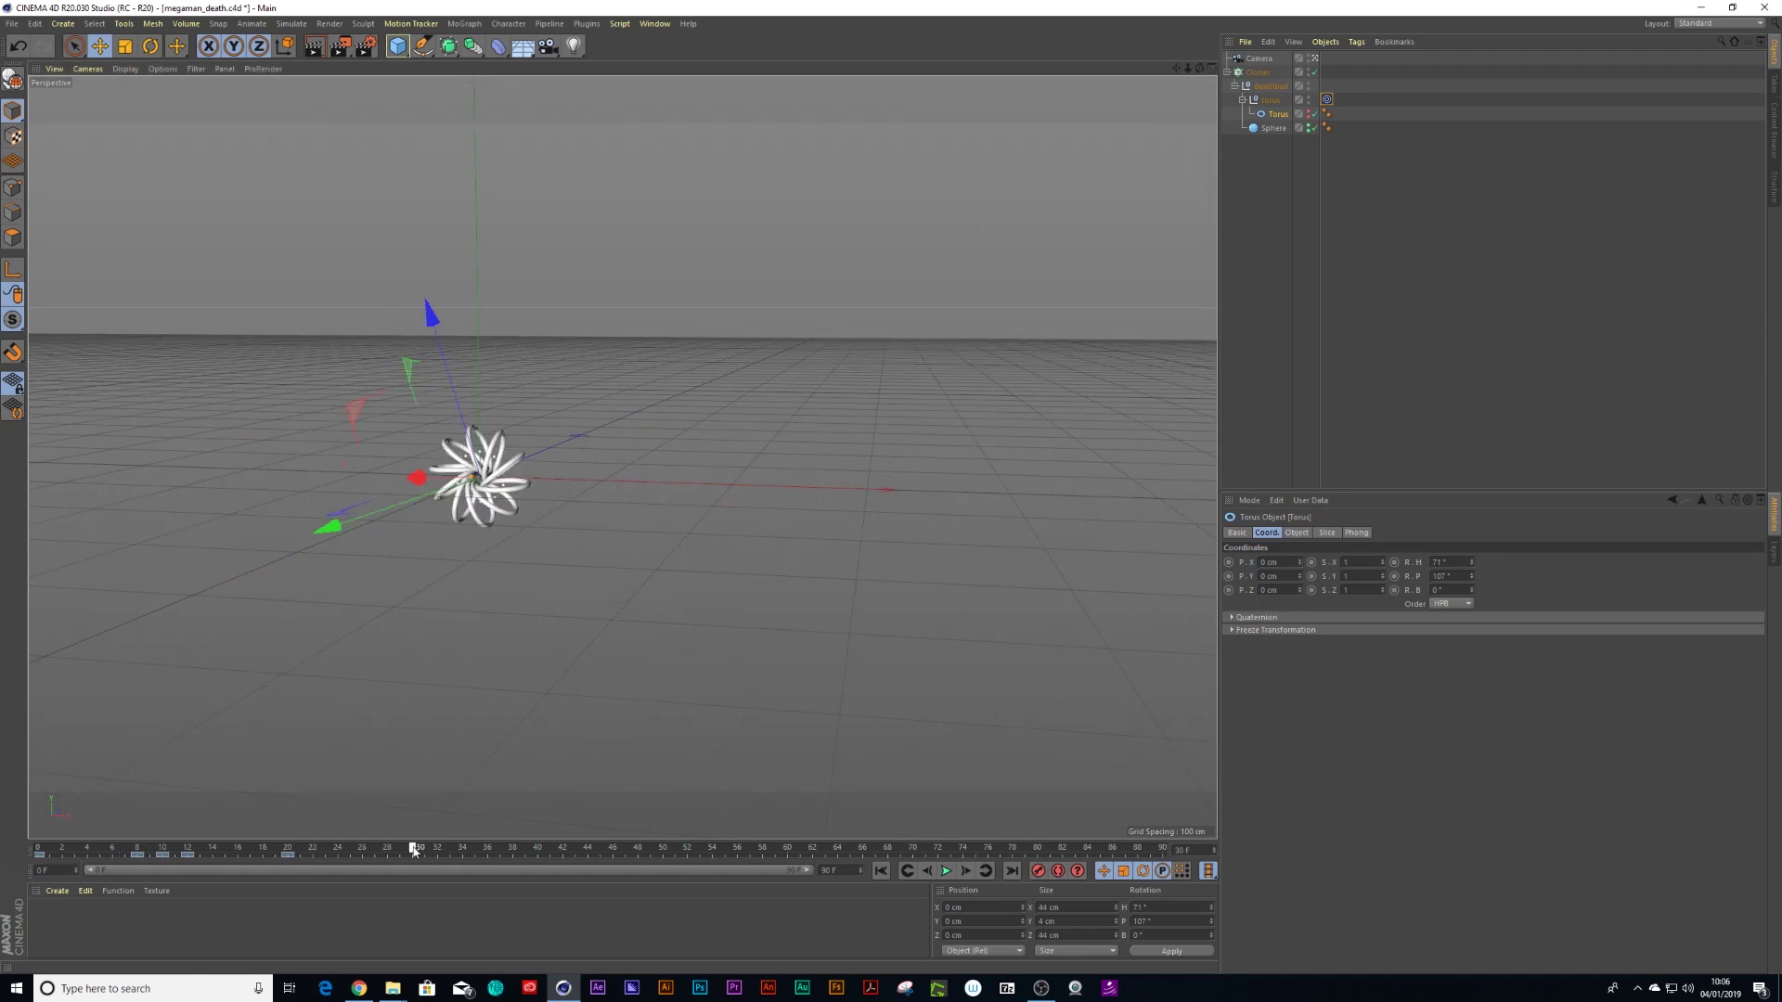
Set the Torus heading and pitch rotation to 0 and replay the animation from frame 0
click(1452, 574)
click(1445, 561)
text(0)
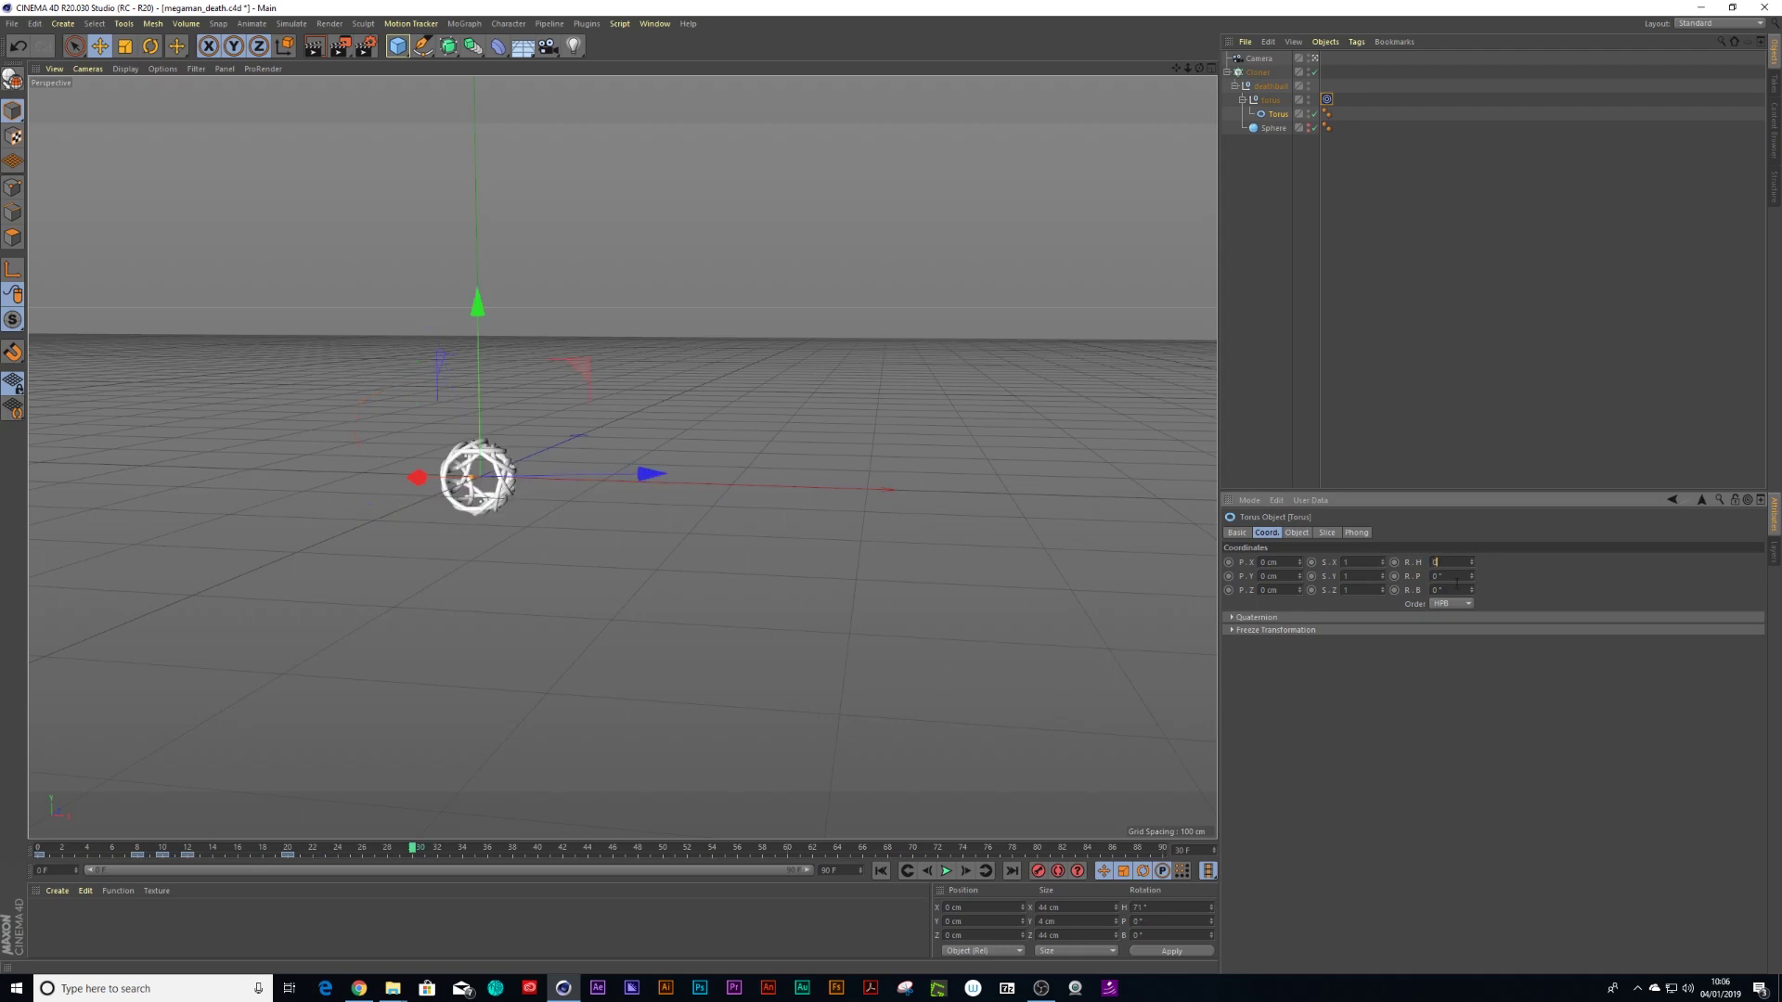
key(Return)
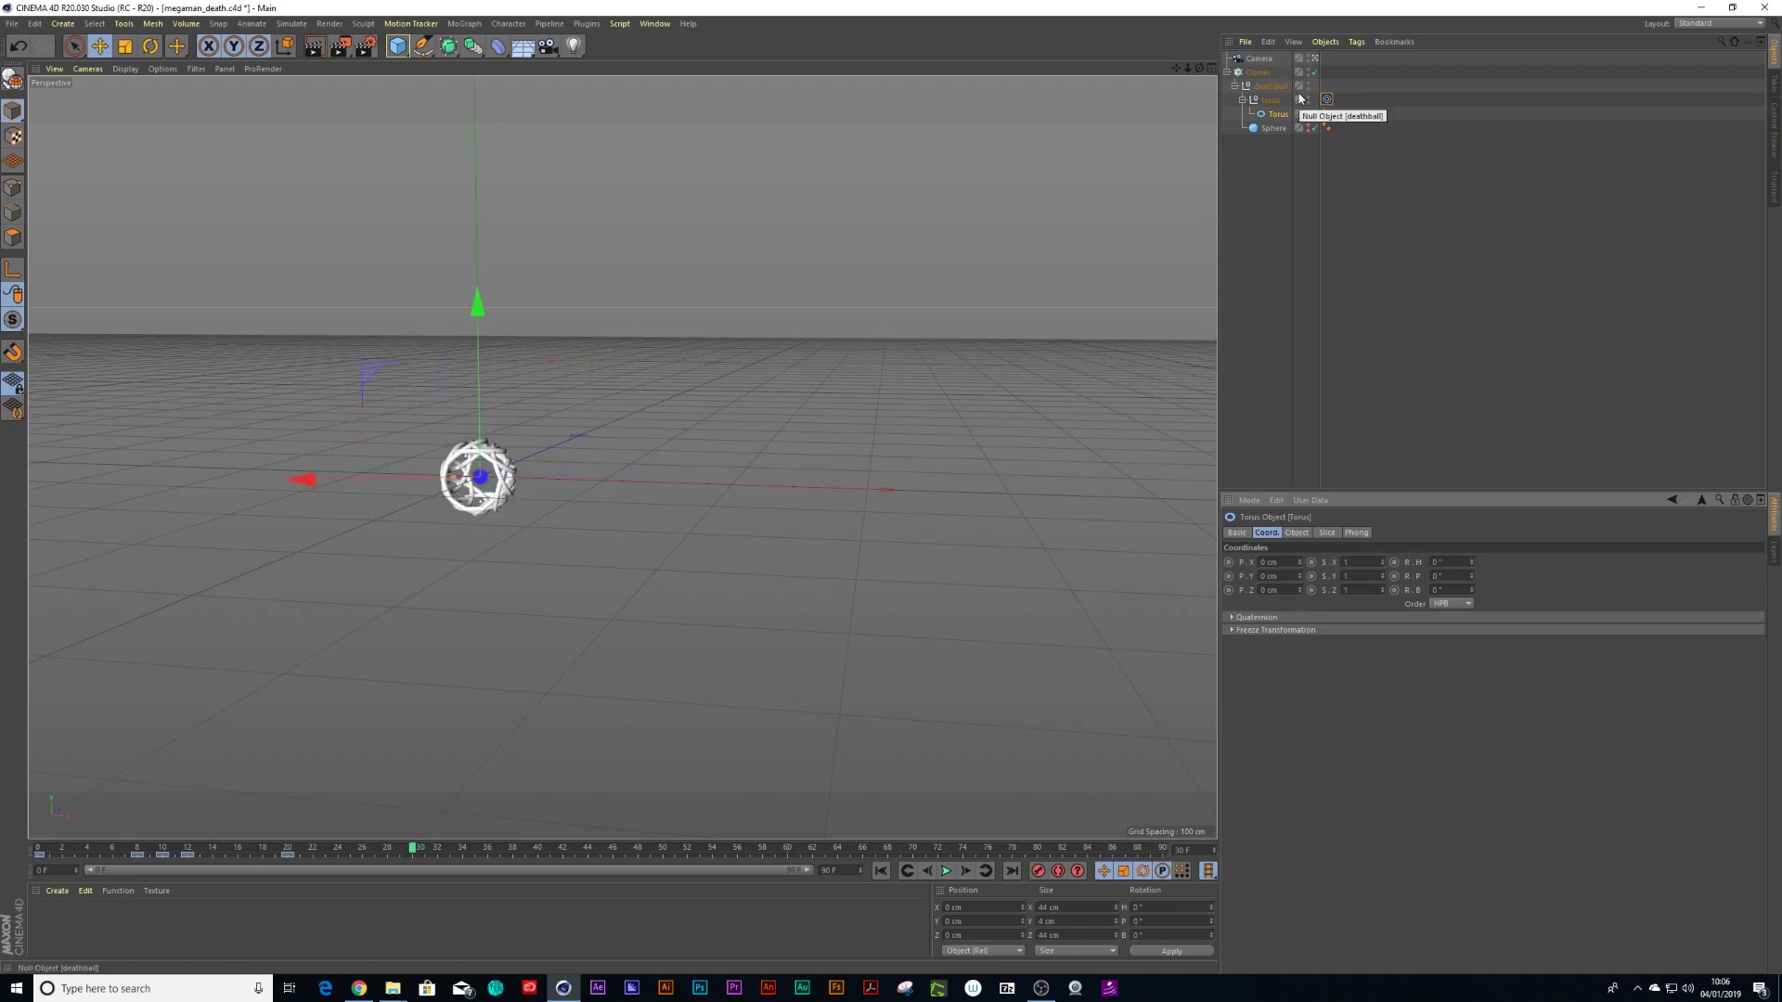
click(35, 853)
key(F8)
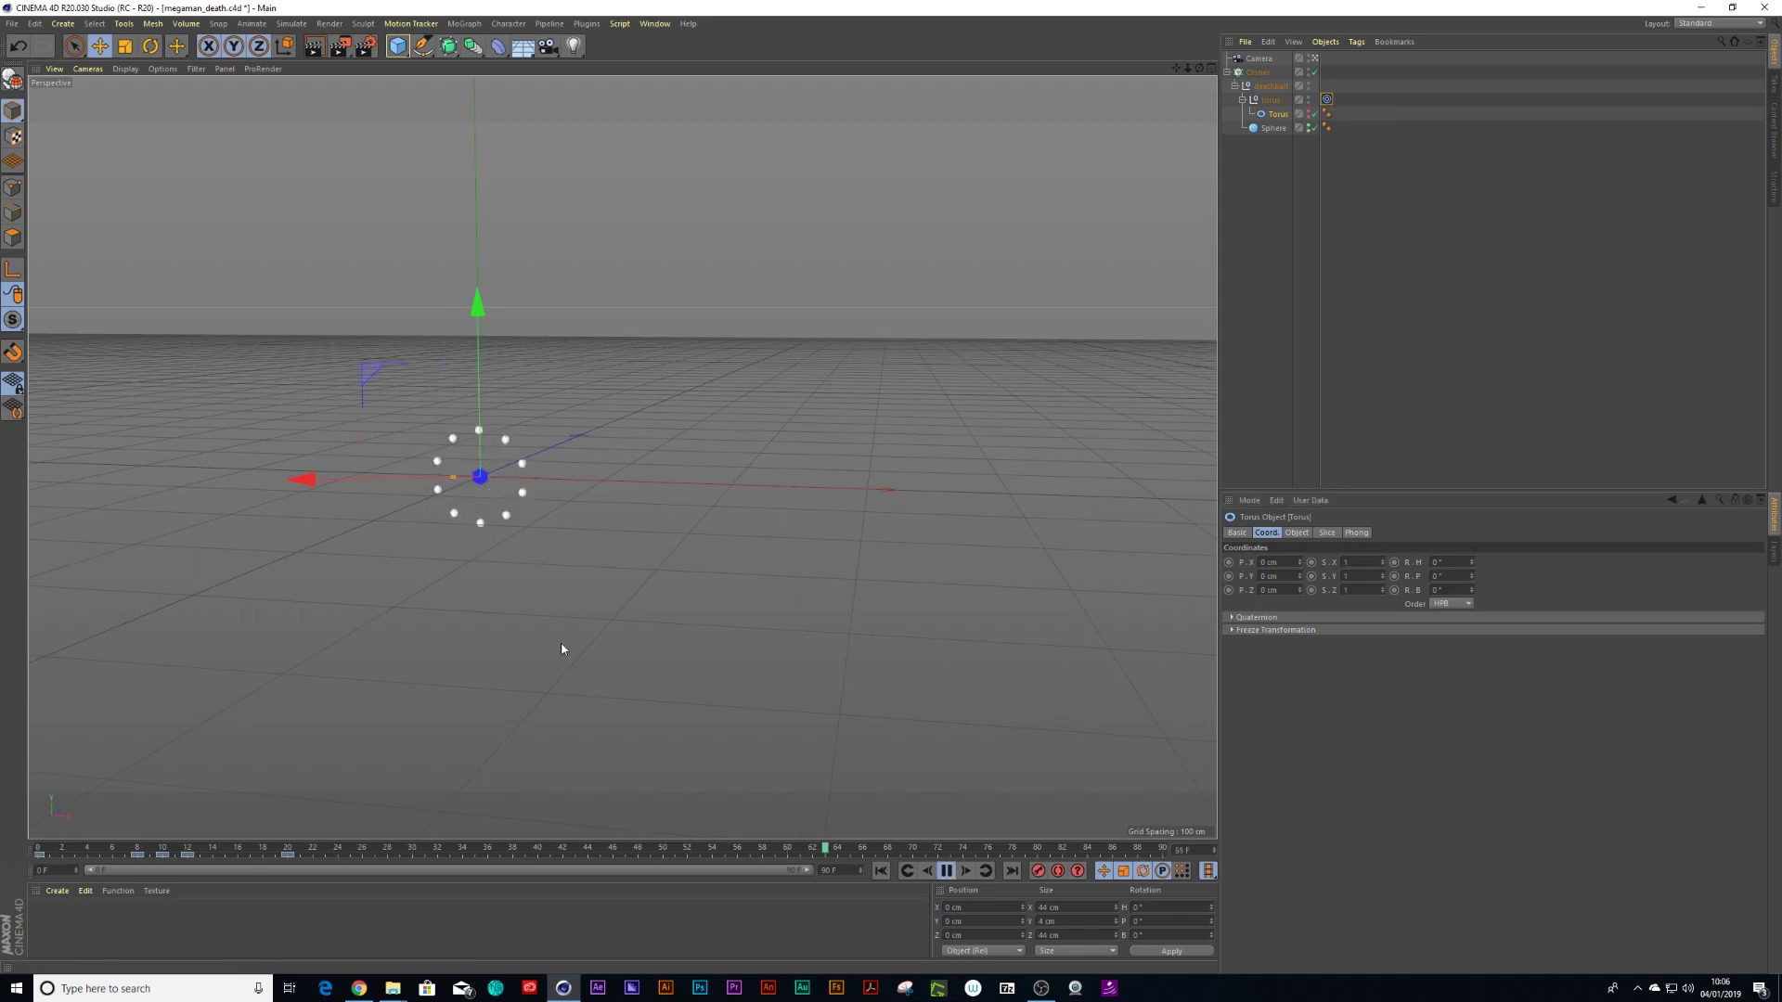
Move the Target tag from the Torus onto the Cloner and check the result at frame 11
click(945, 871)
drag(1328, 74, 1327, 72)
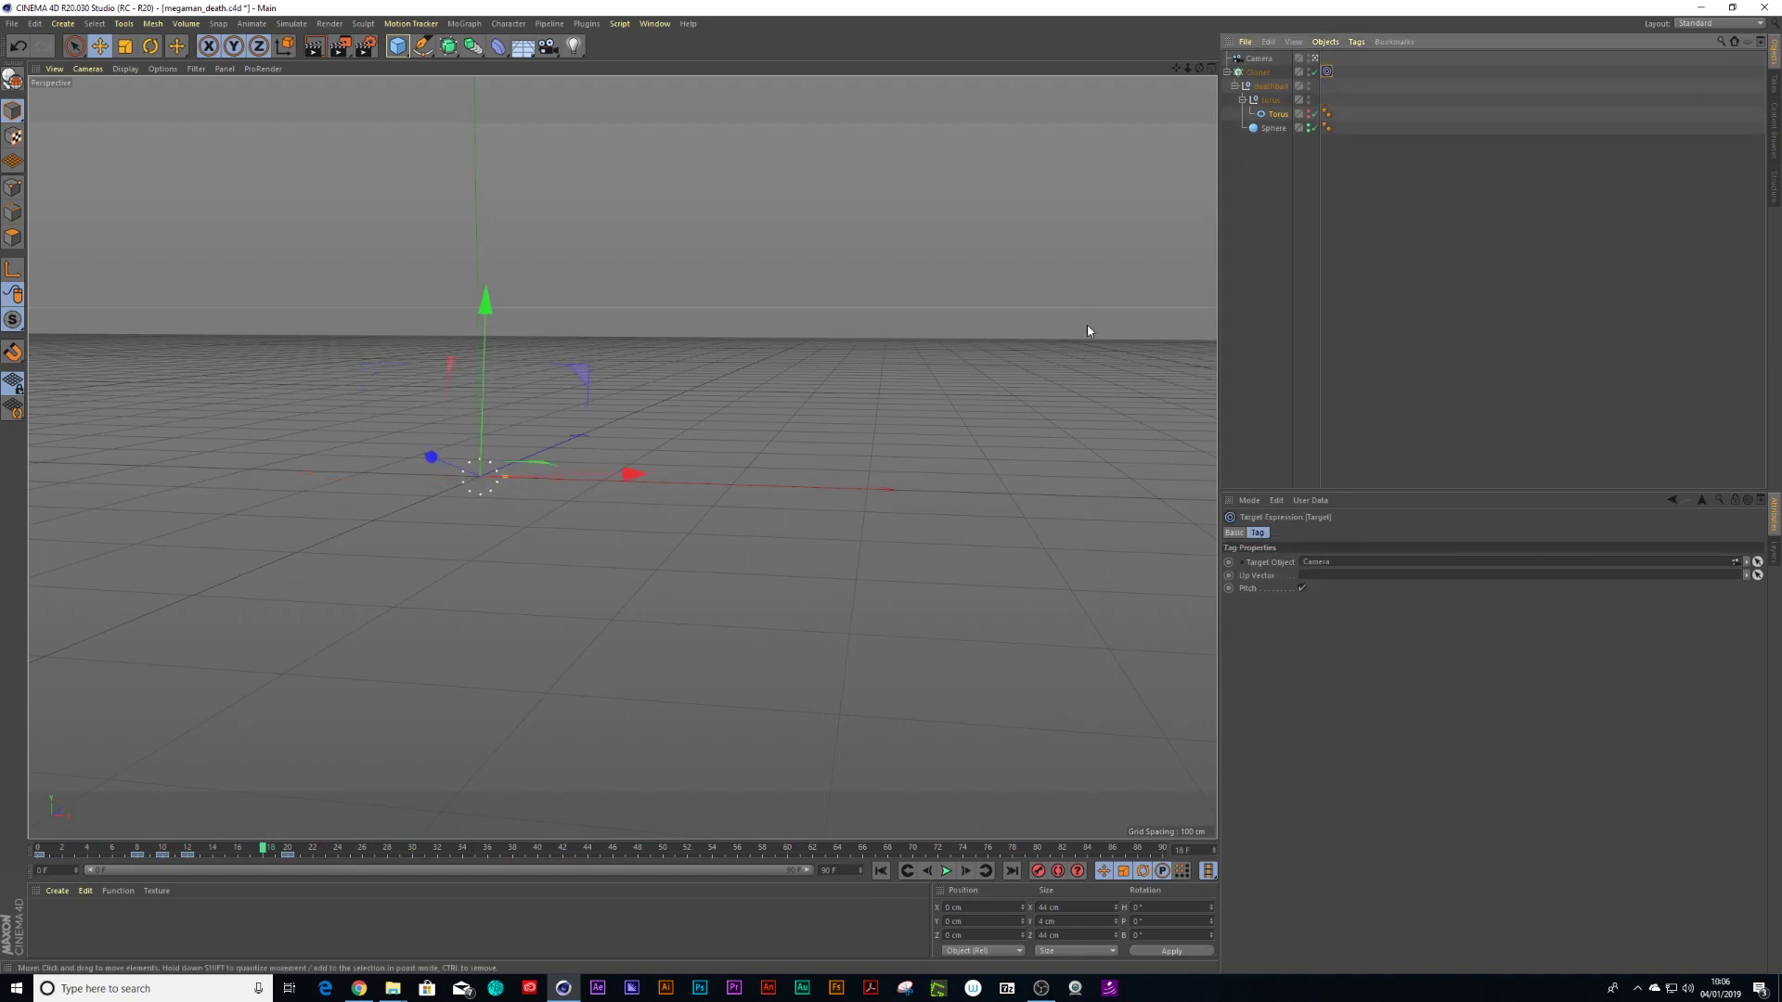
key(F8)
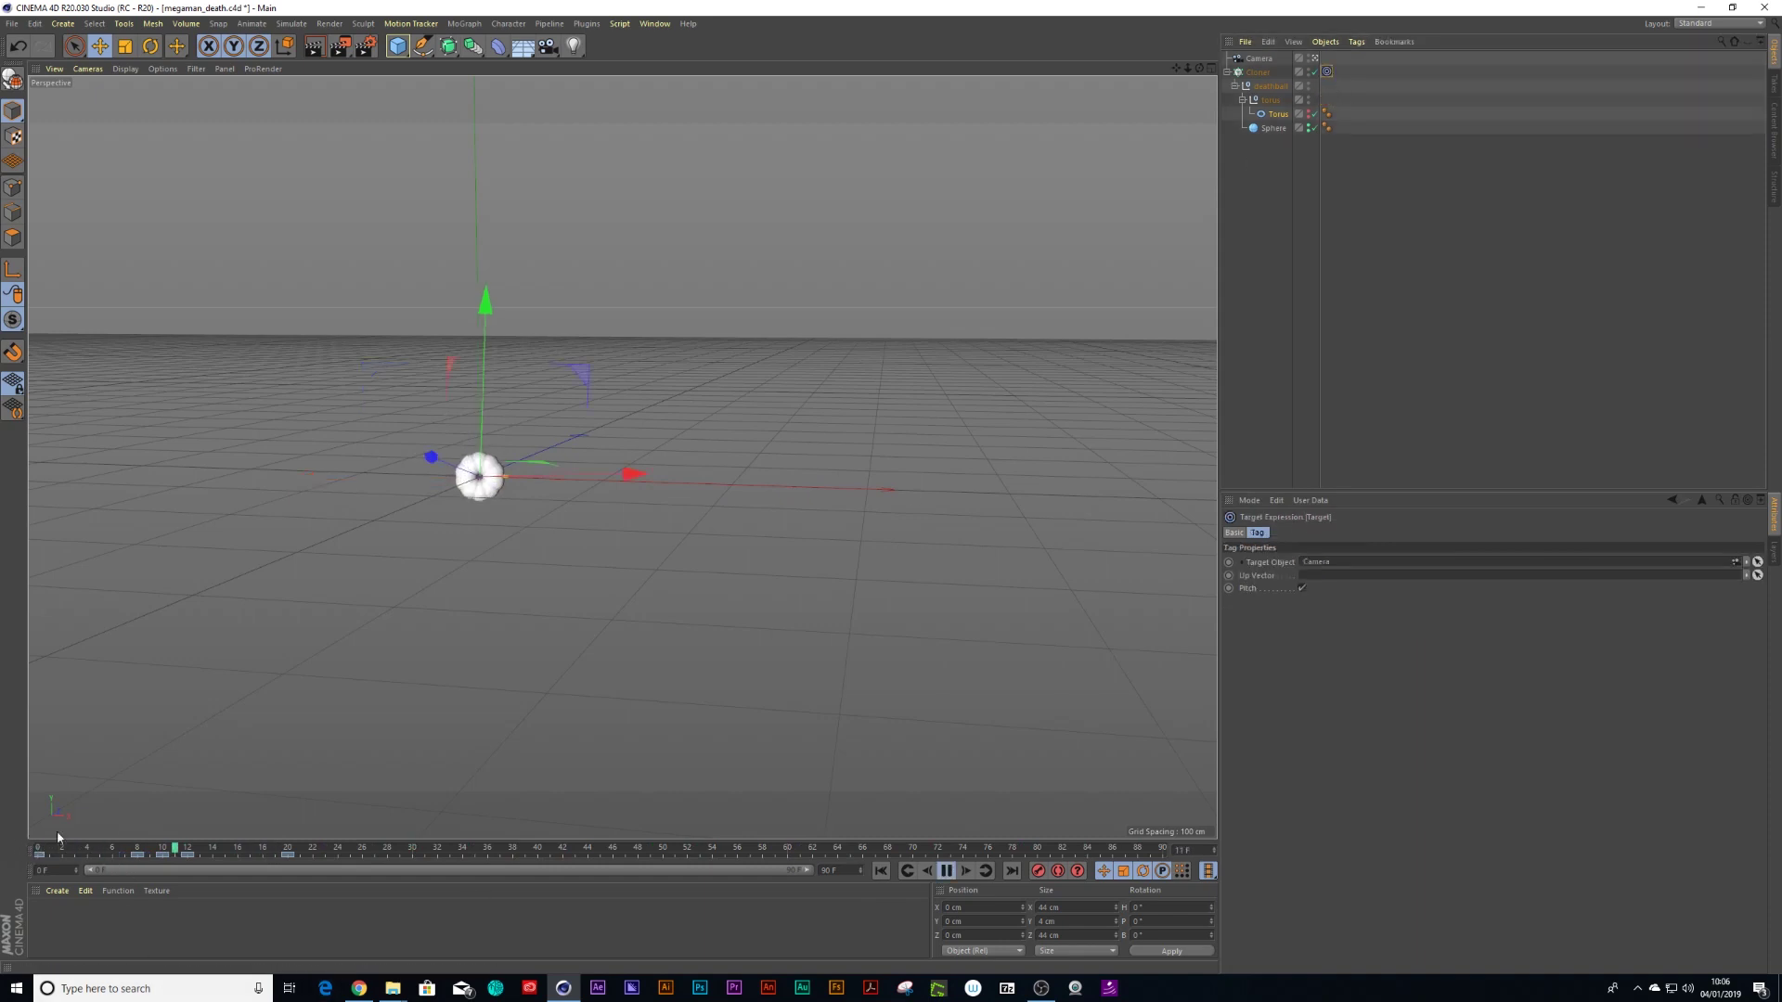
click(946, 871)
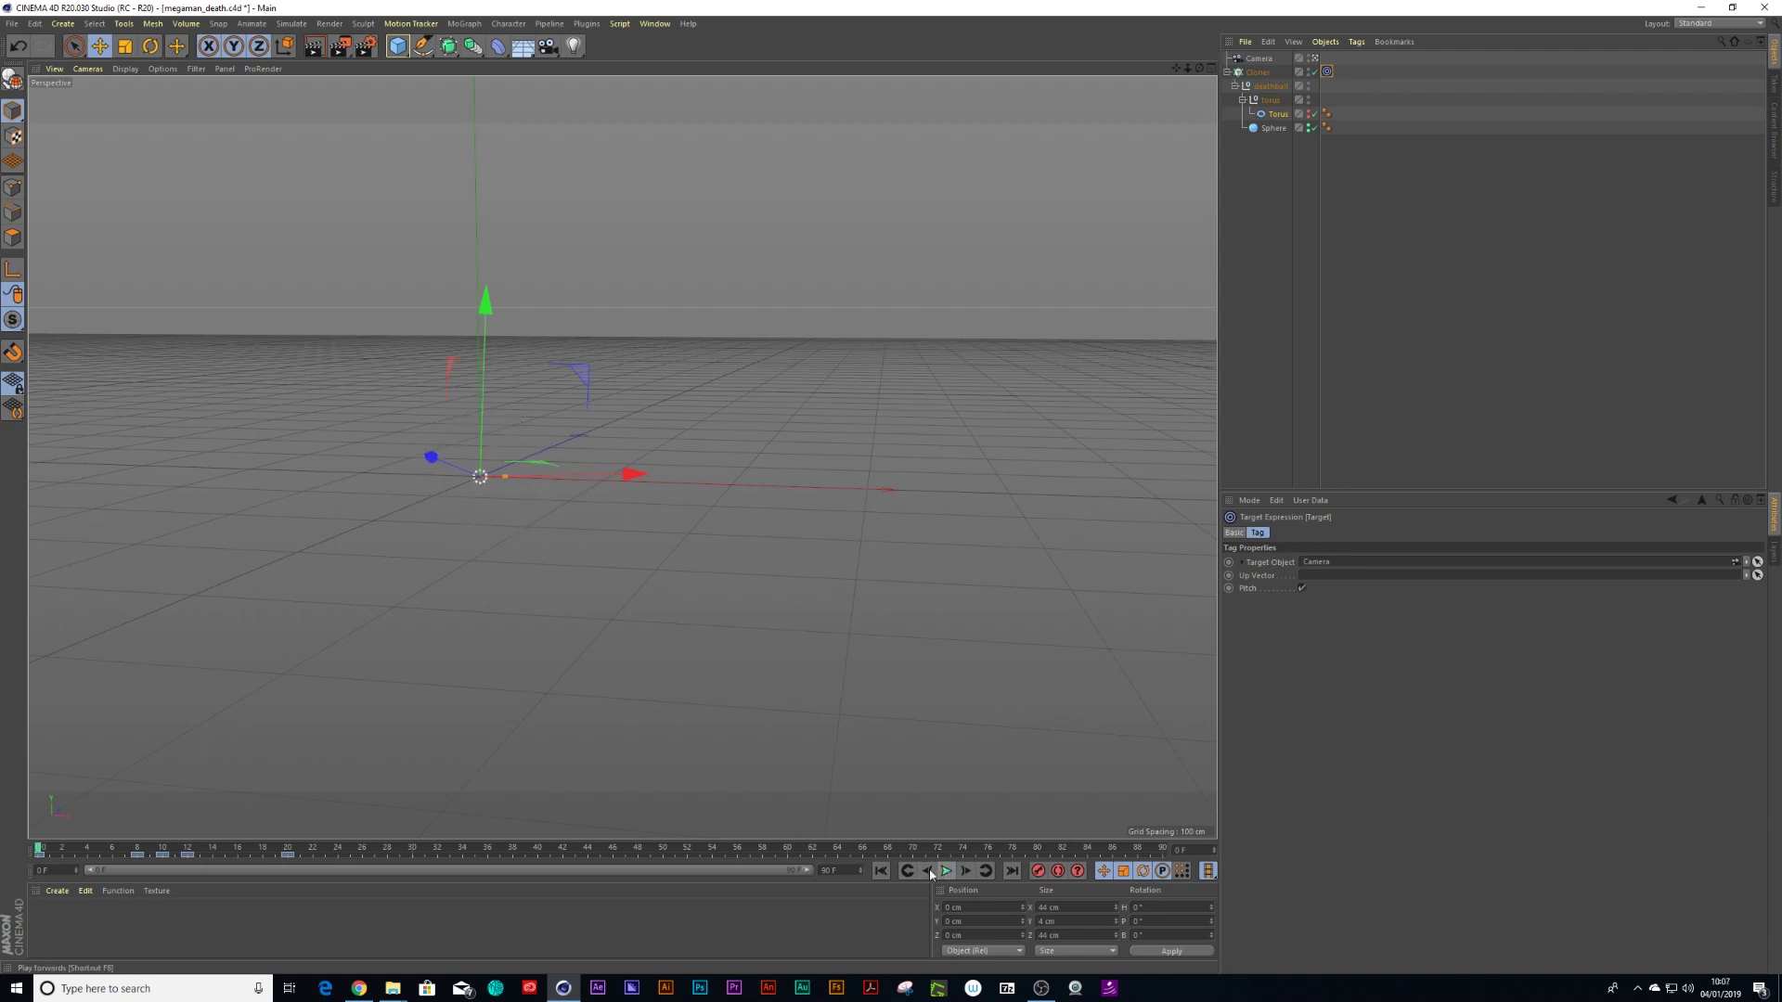
drag(151, 850, 180, 852)
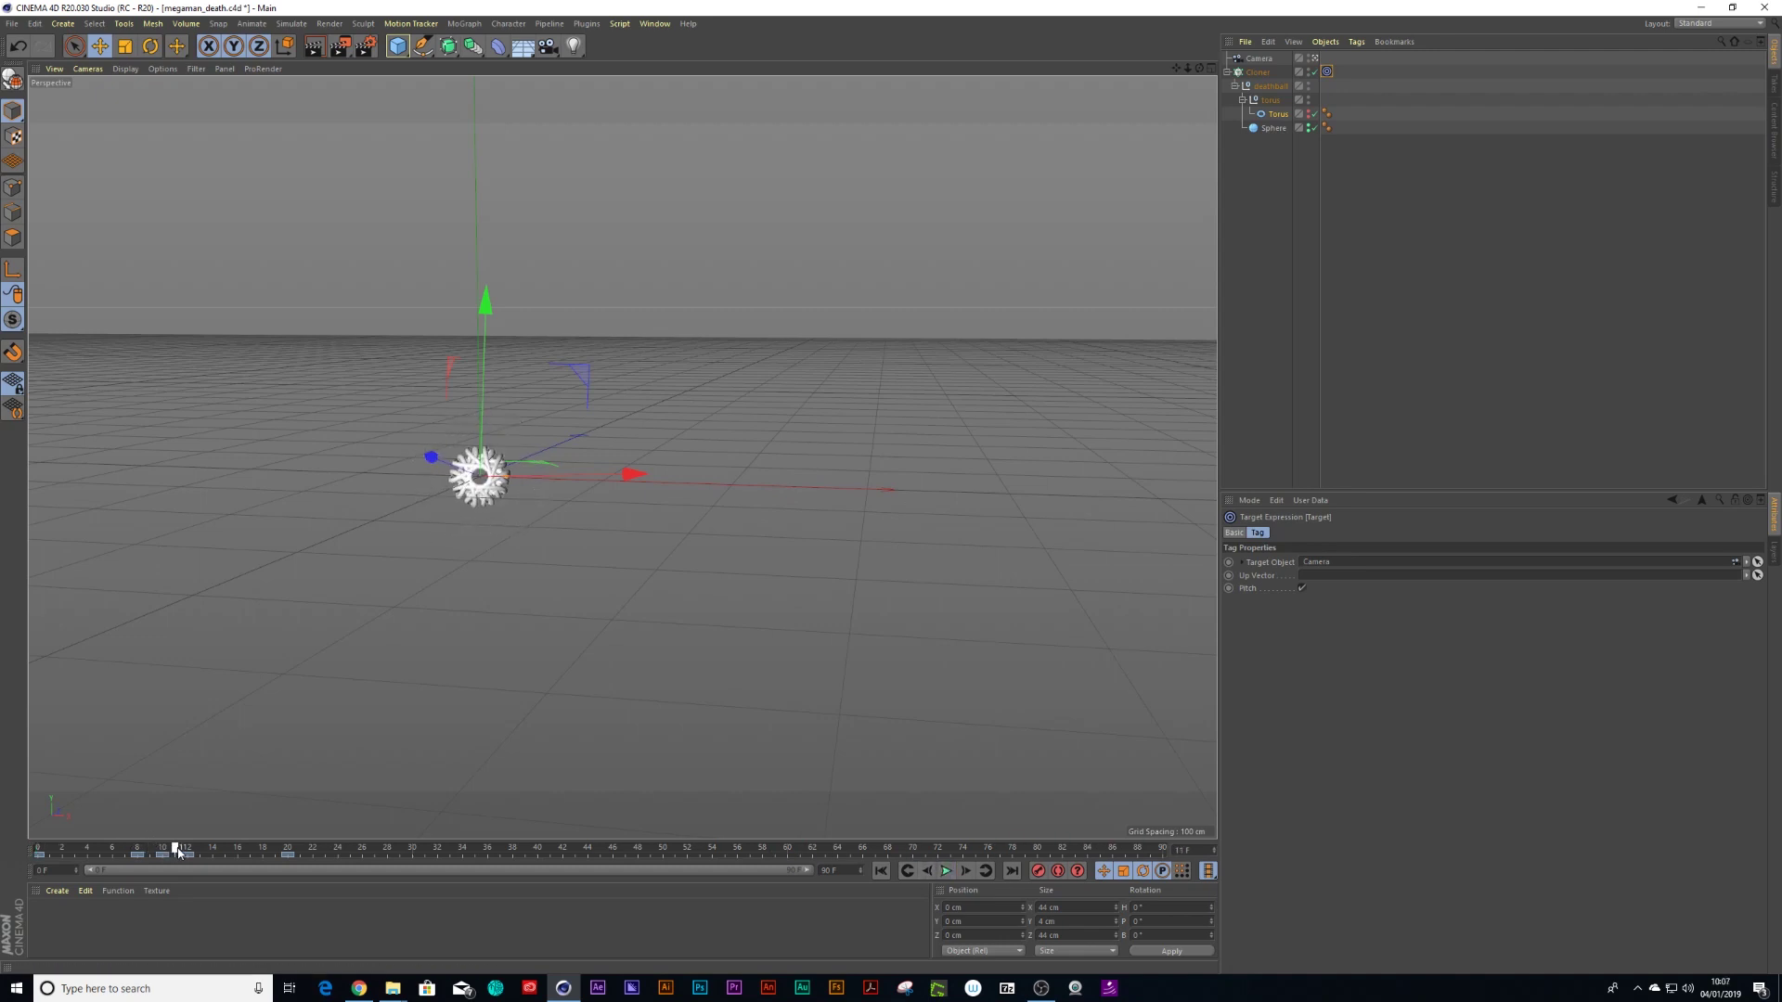
Set the Torus pitch rotation to 90° and check the ring at frame 20
click(1279, 113)
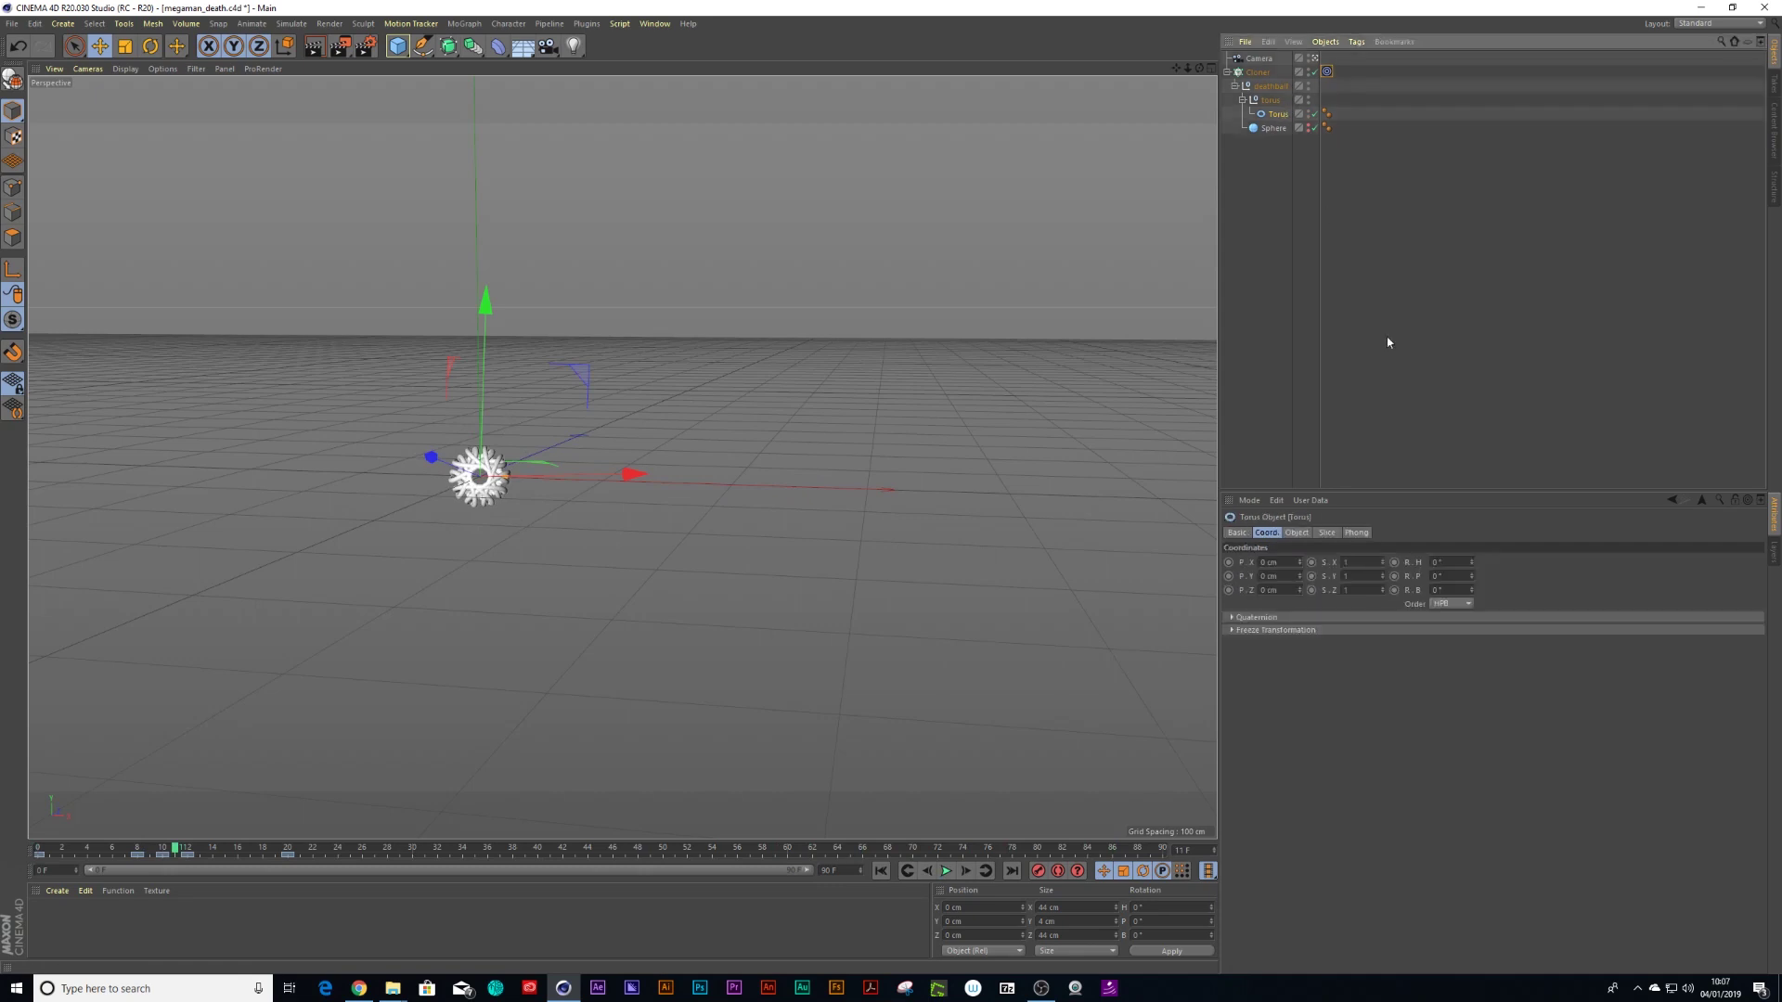
drag(1471, 582, 1522, 582)
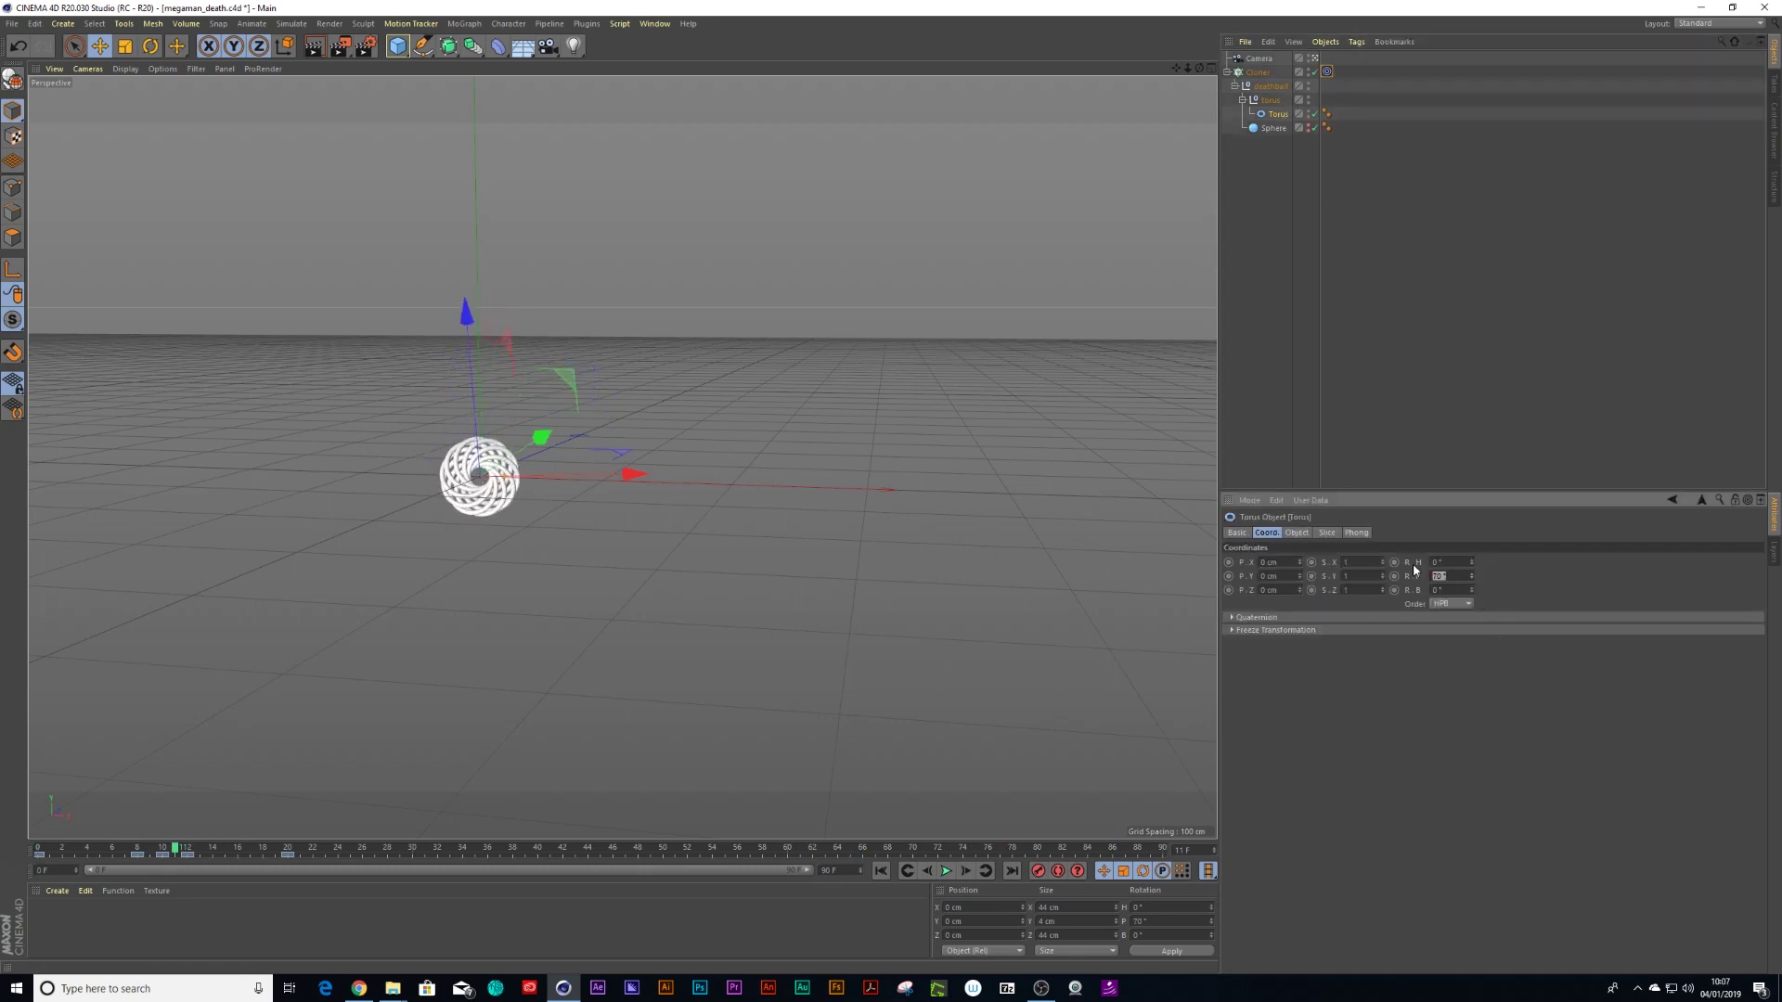
key(Return)
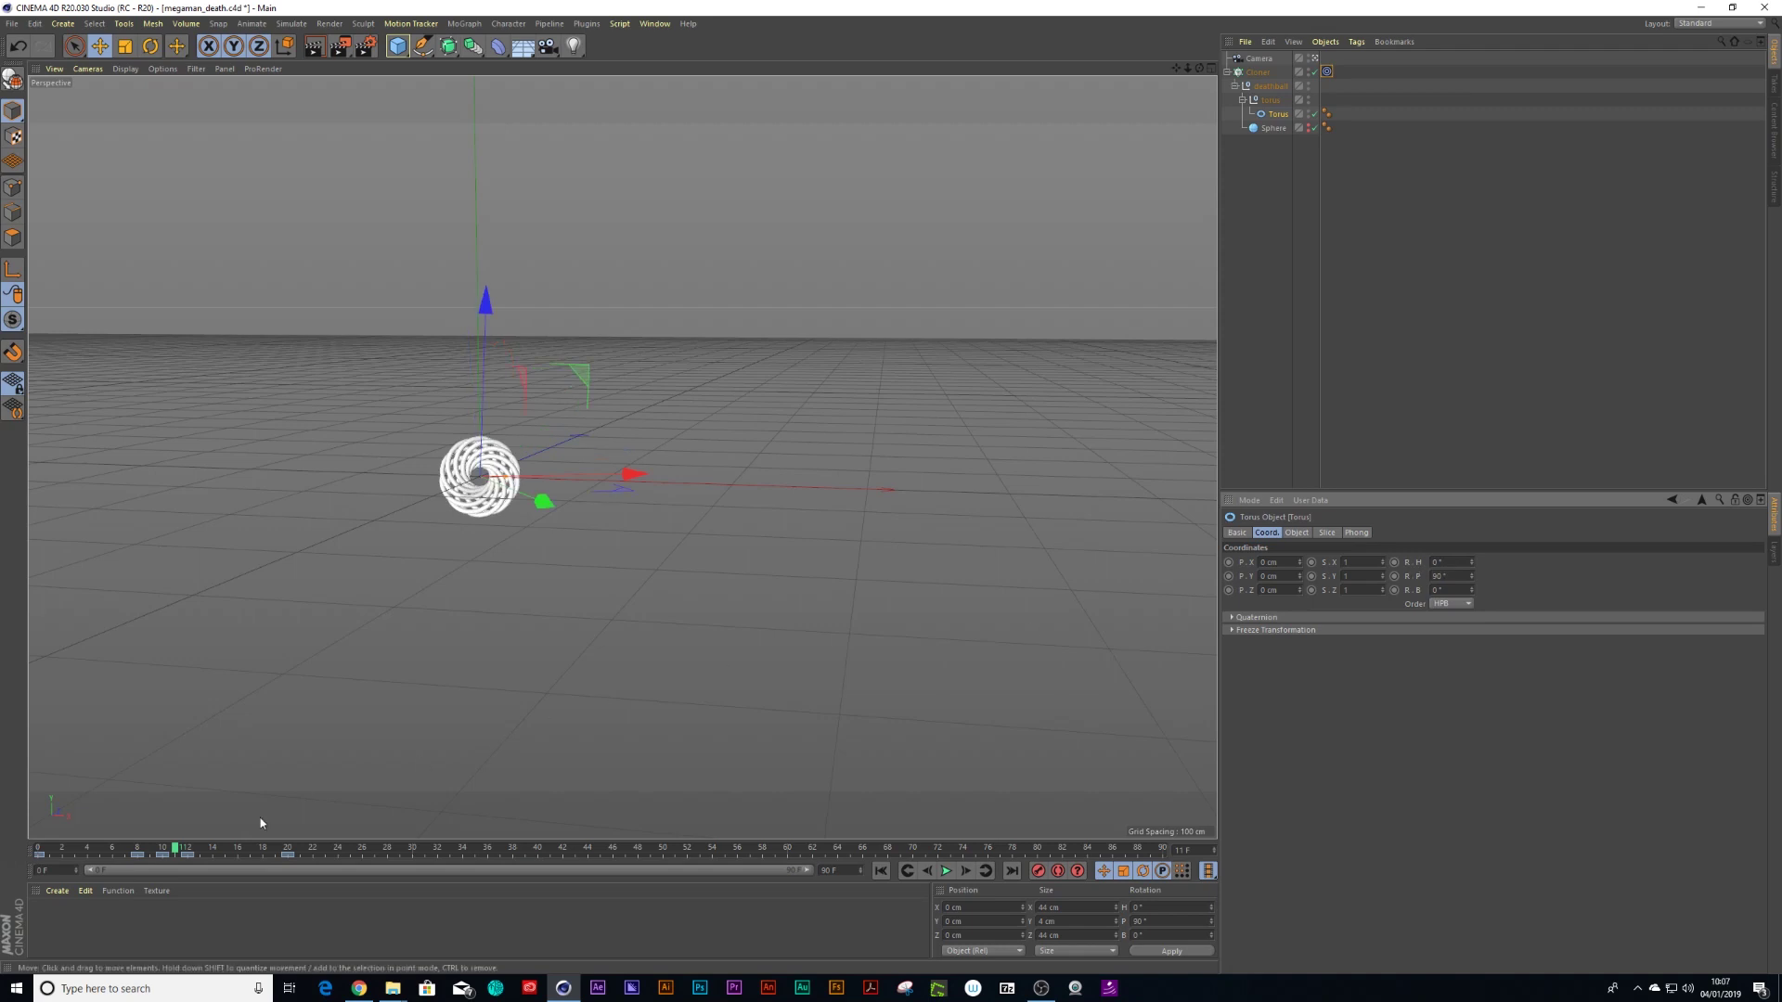
drag(175, 850, 3, 870)
Play the animation and orbit the viewport to preview the ring from another angle
key(F8)
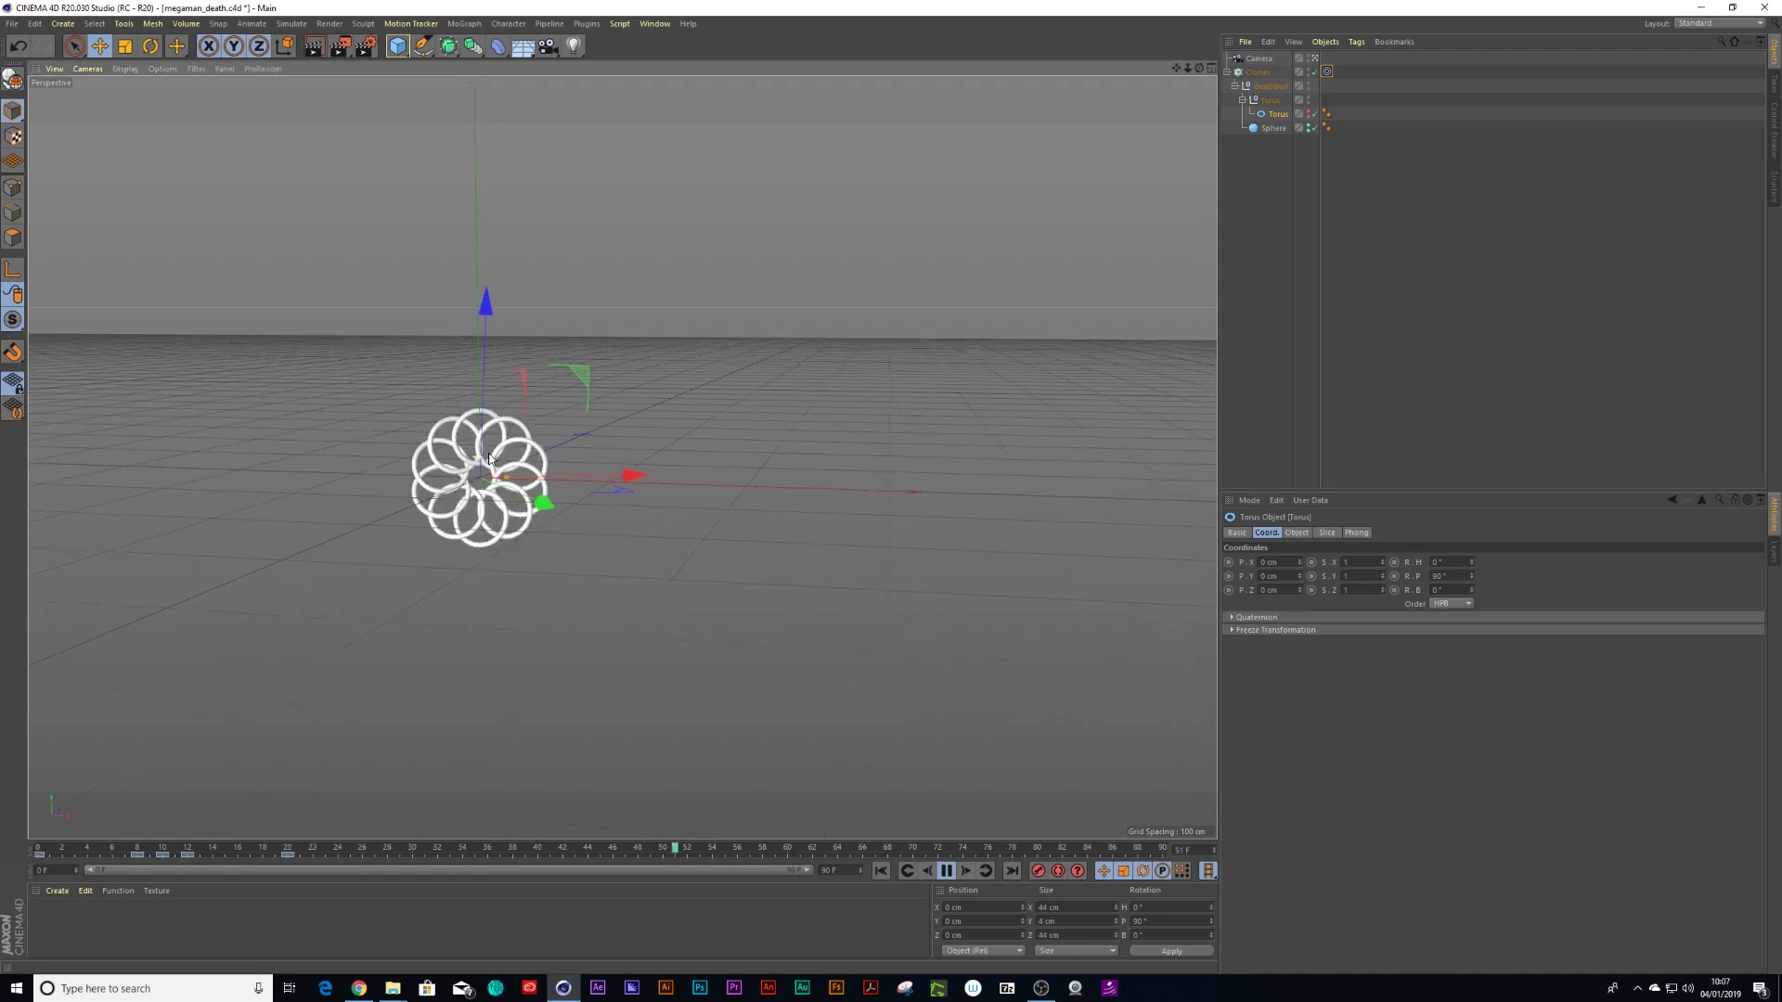
alt+drag(402, 423, 477, 426)
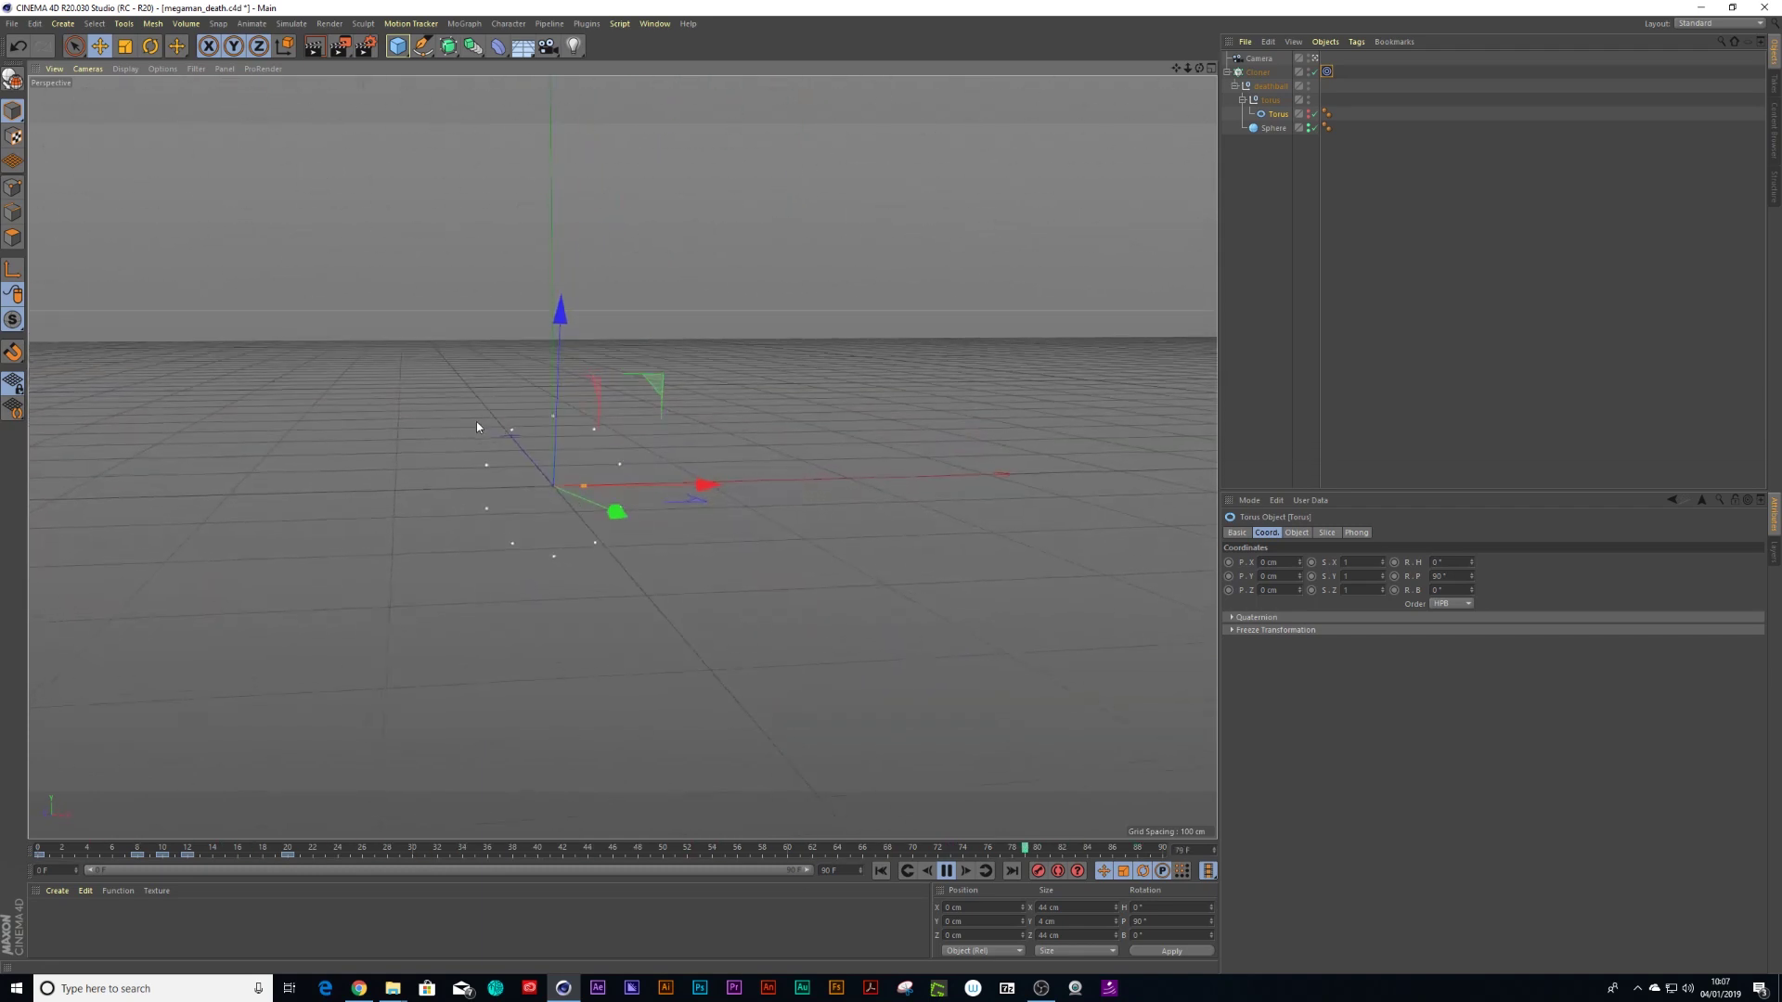
click(946, 871)
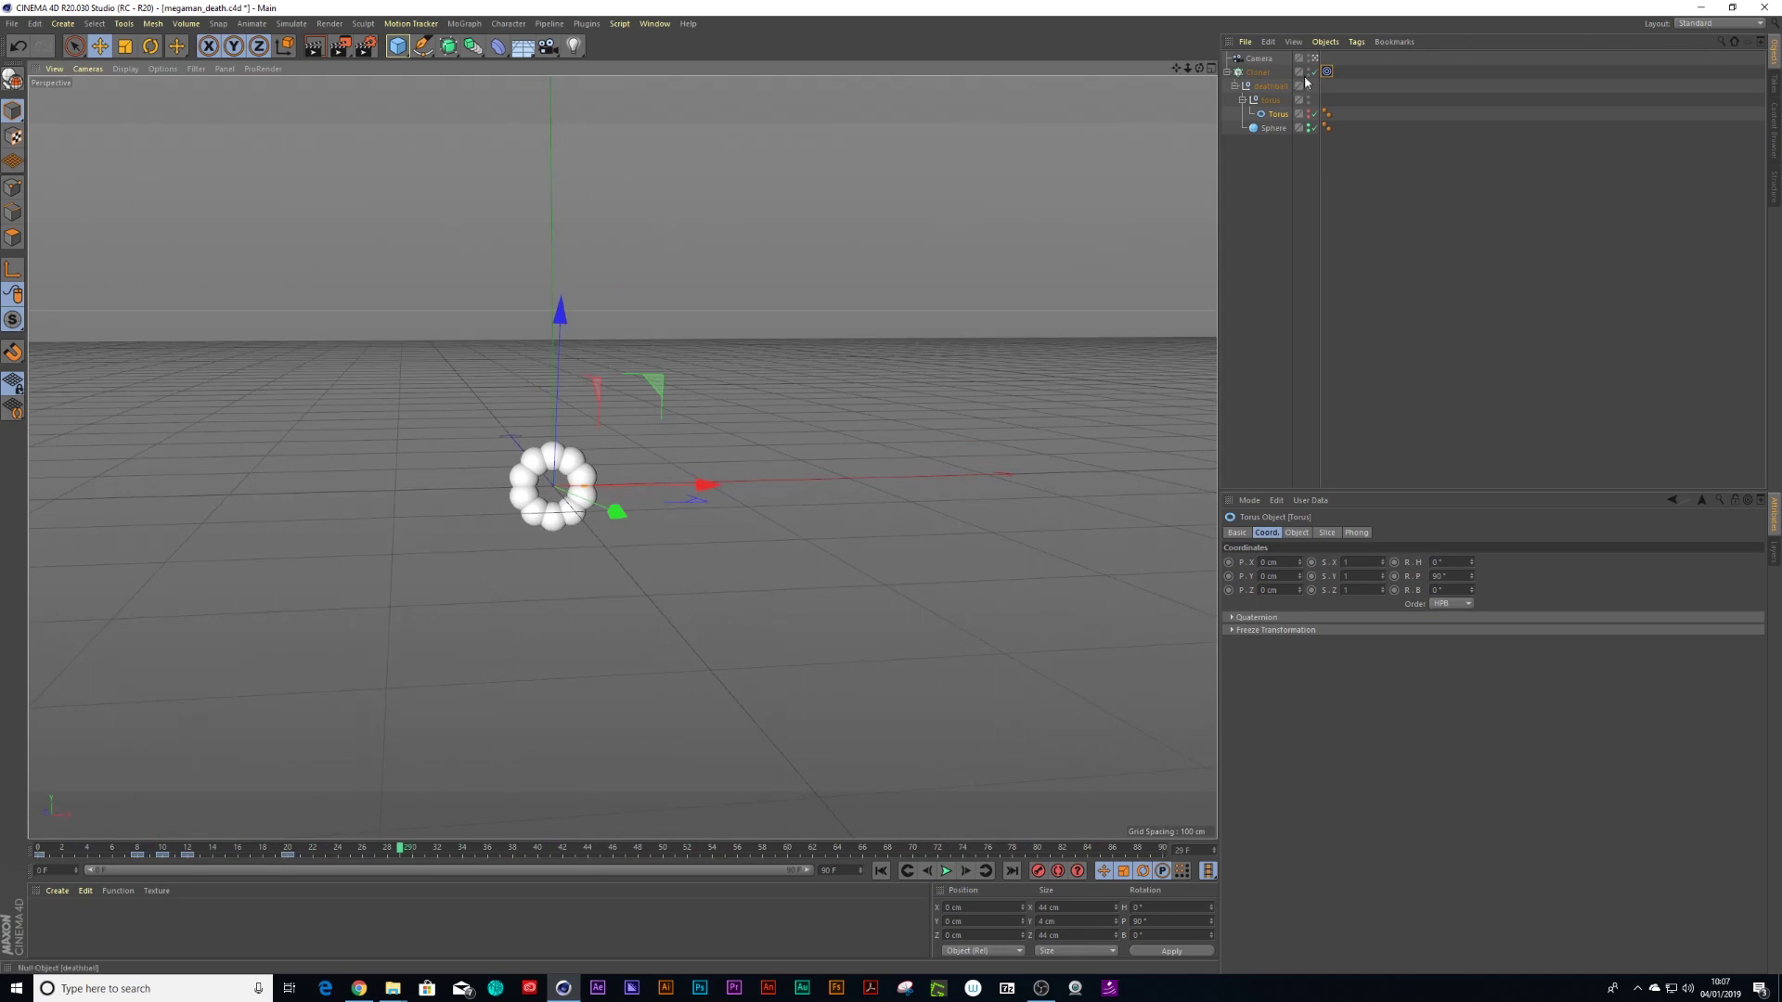
click(1718, 24)
Switch to the Animate layout and show all animated tracks' F-curves in Automatic Mode
click(1696, 209)
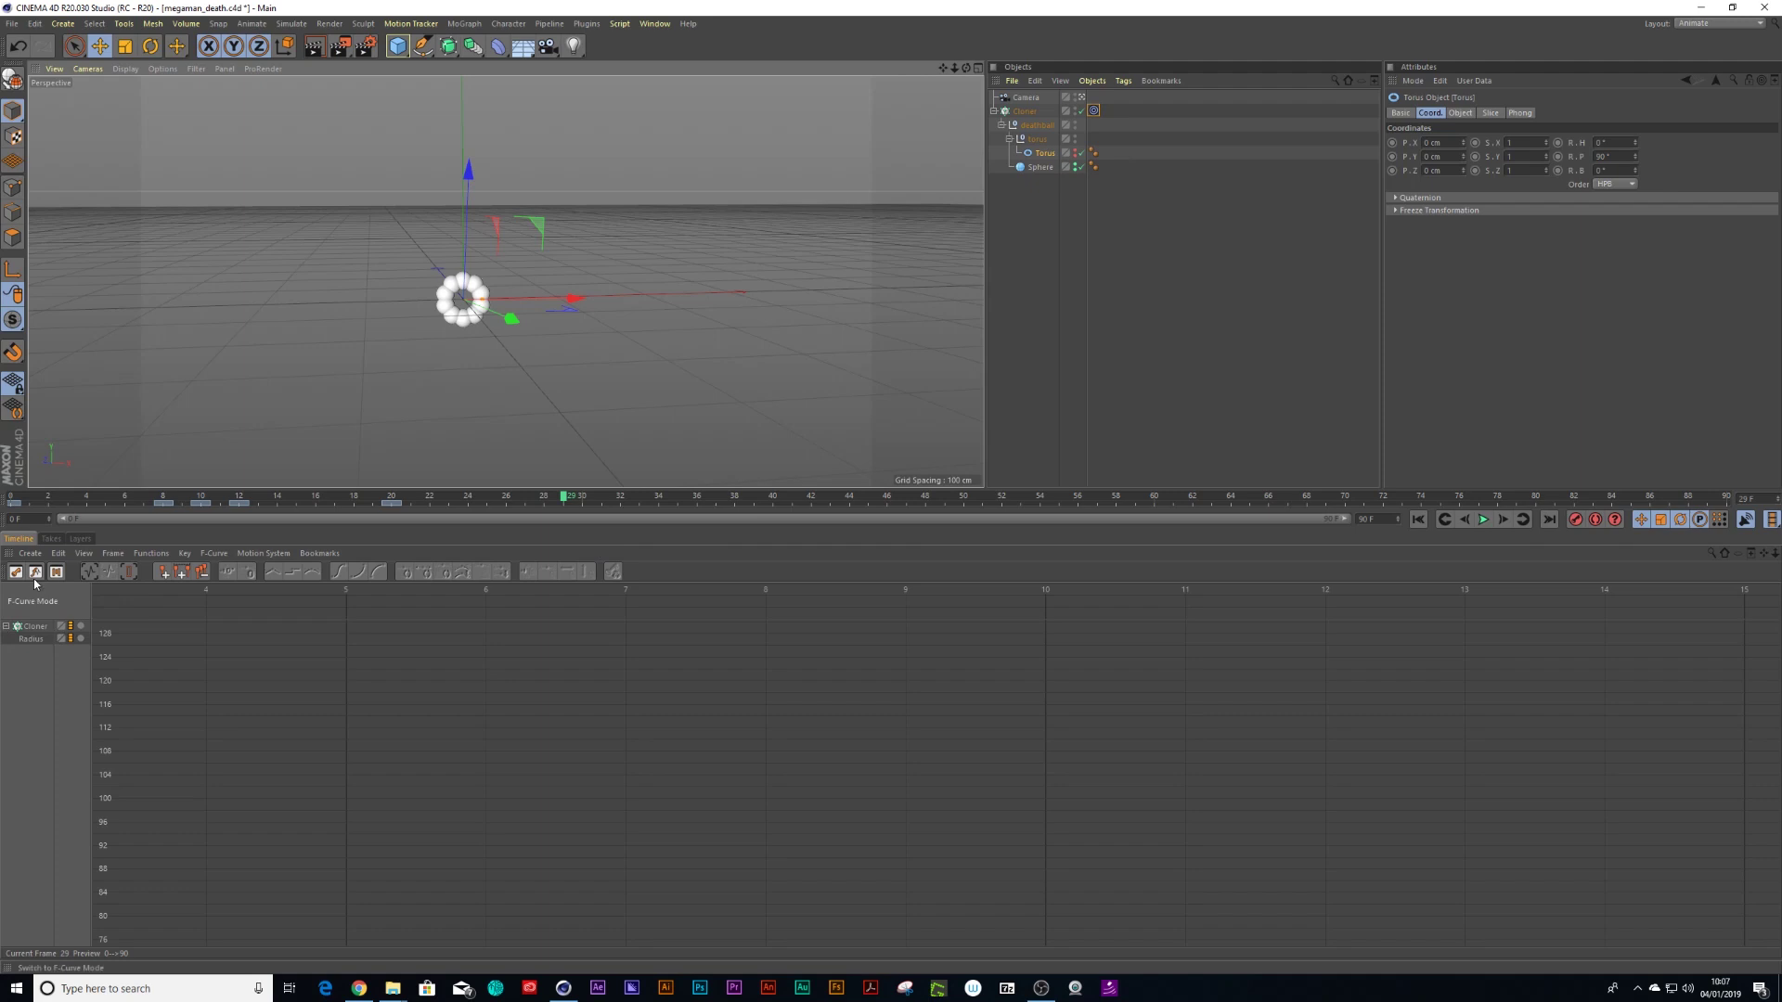
click(84, 554)
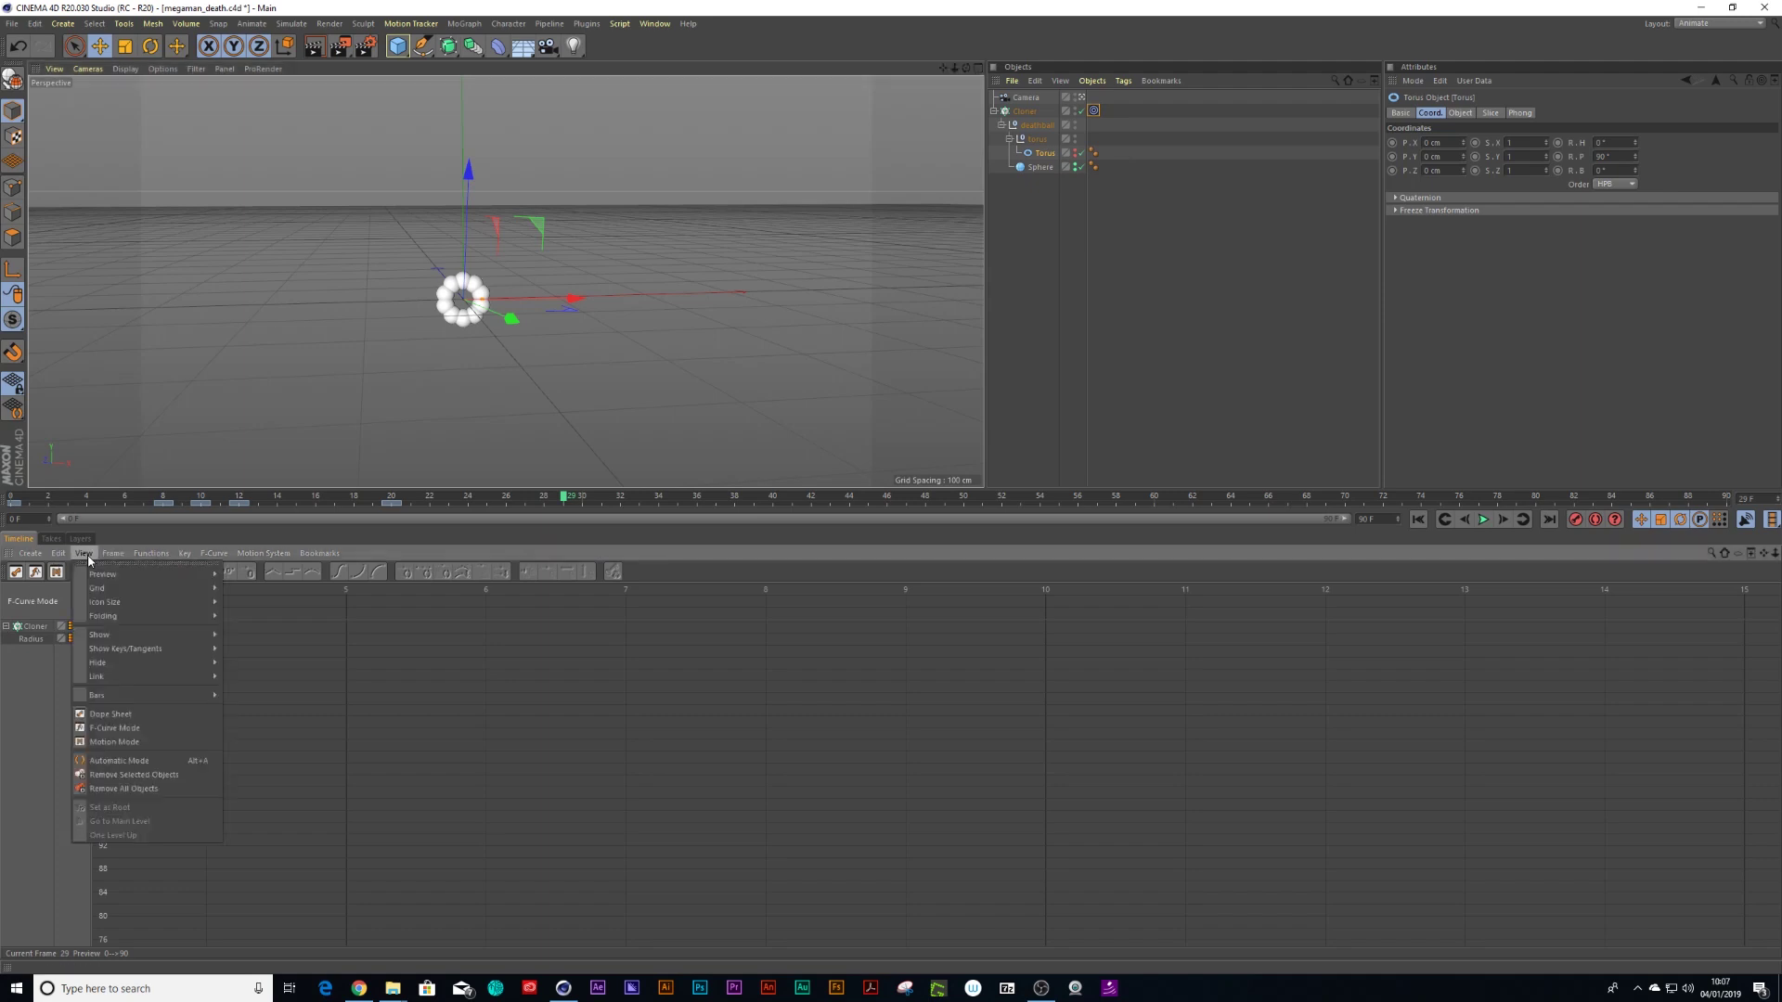
click(130, 761)
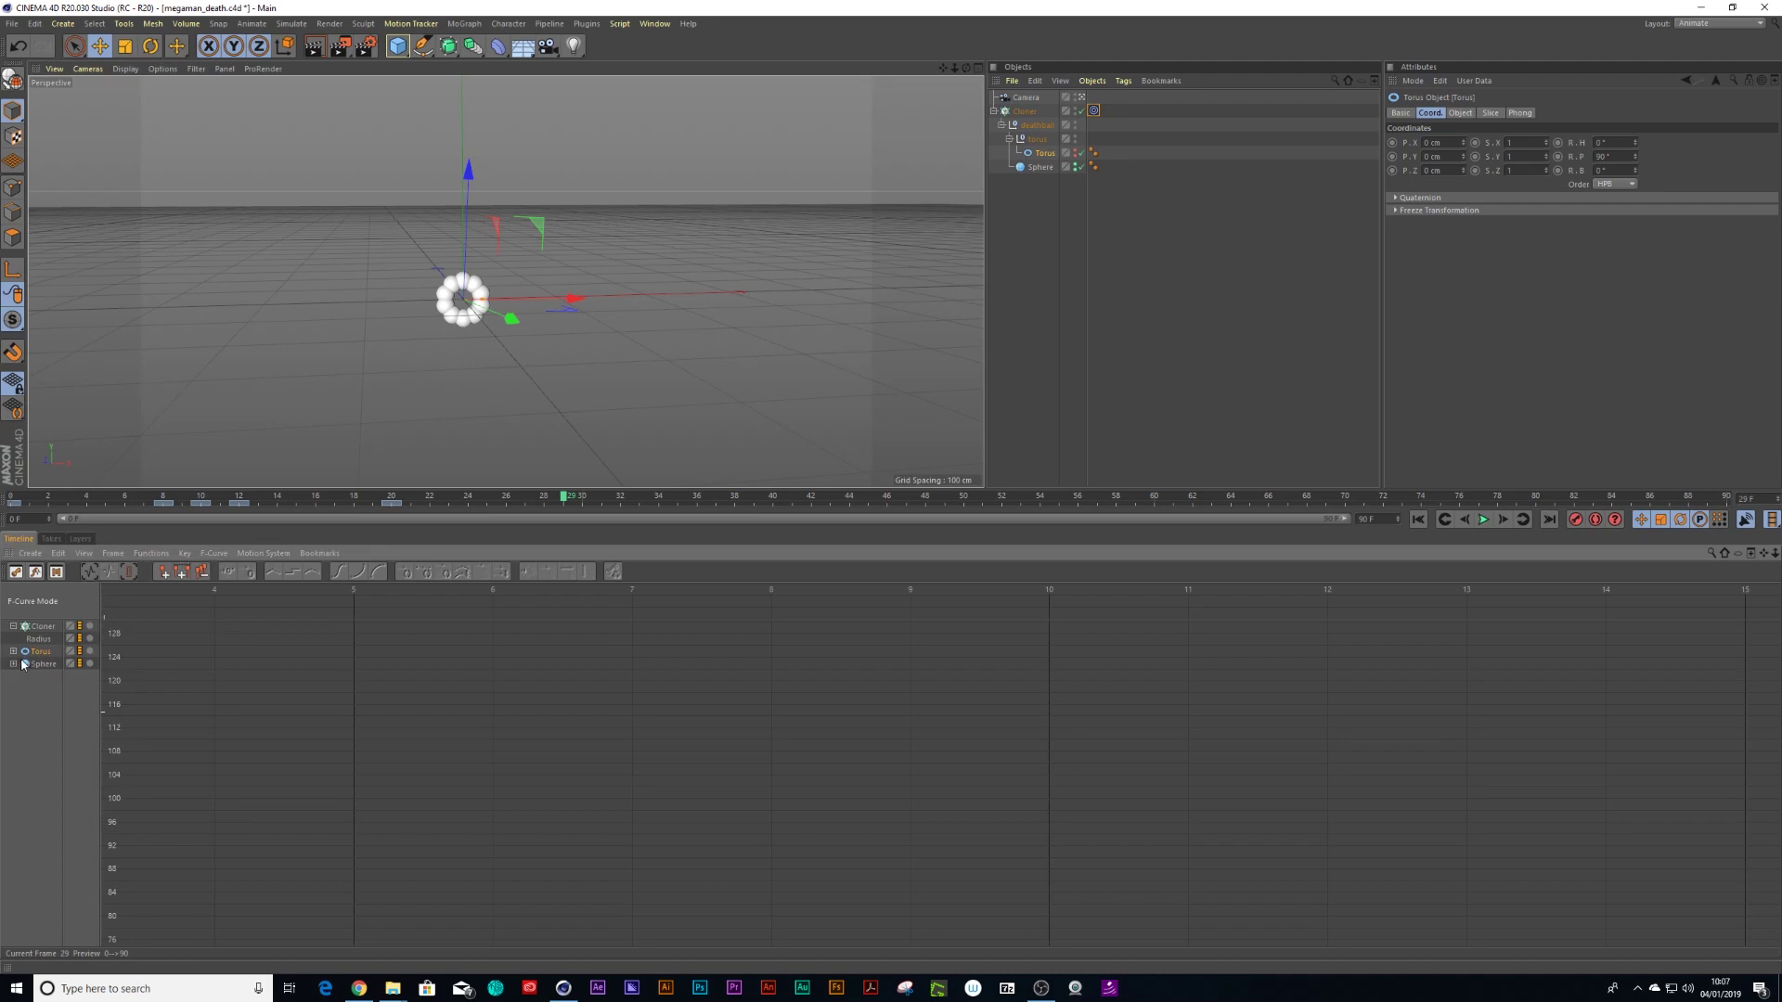
key(ctrl+a)
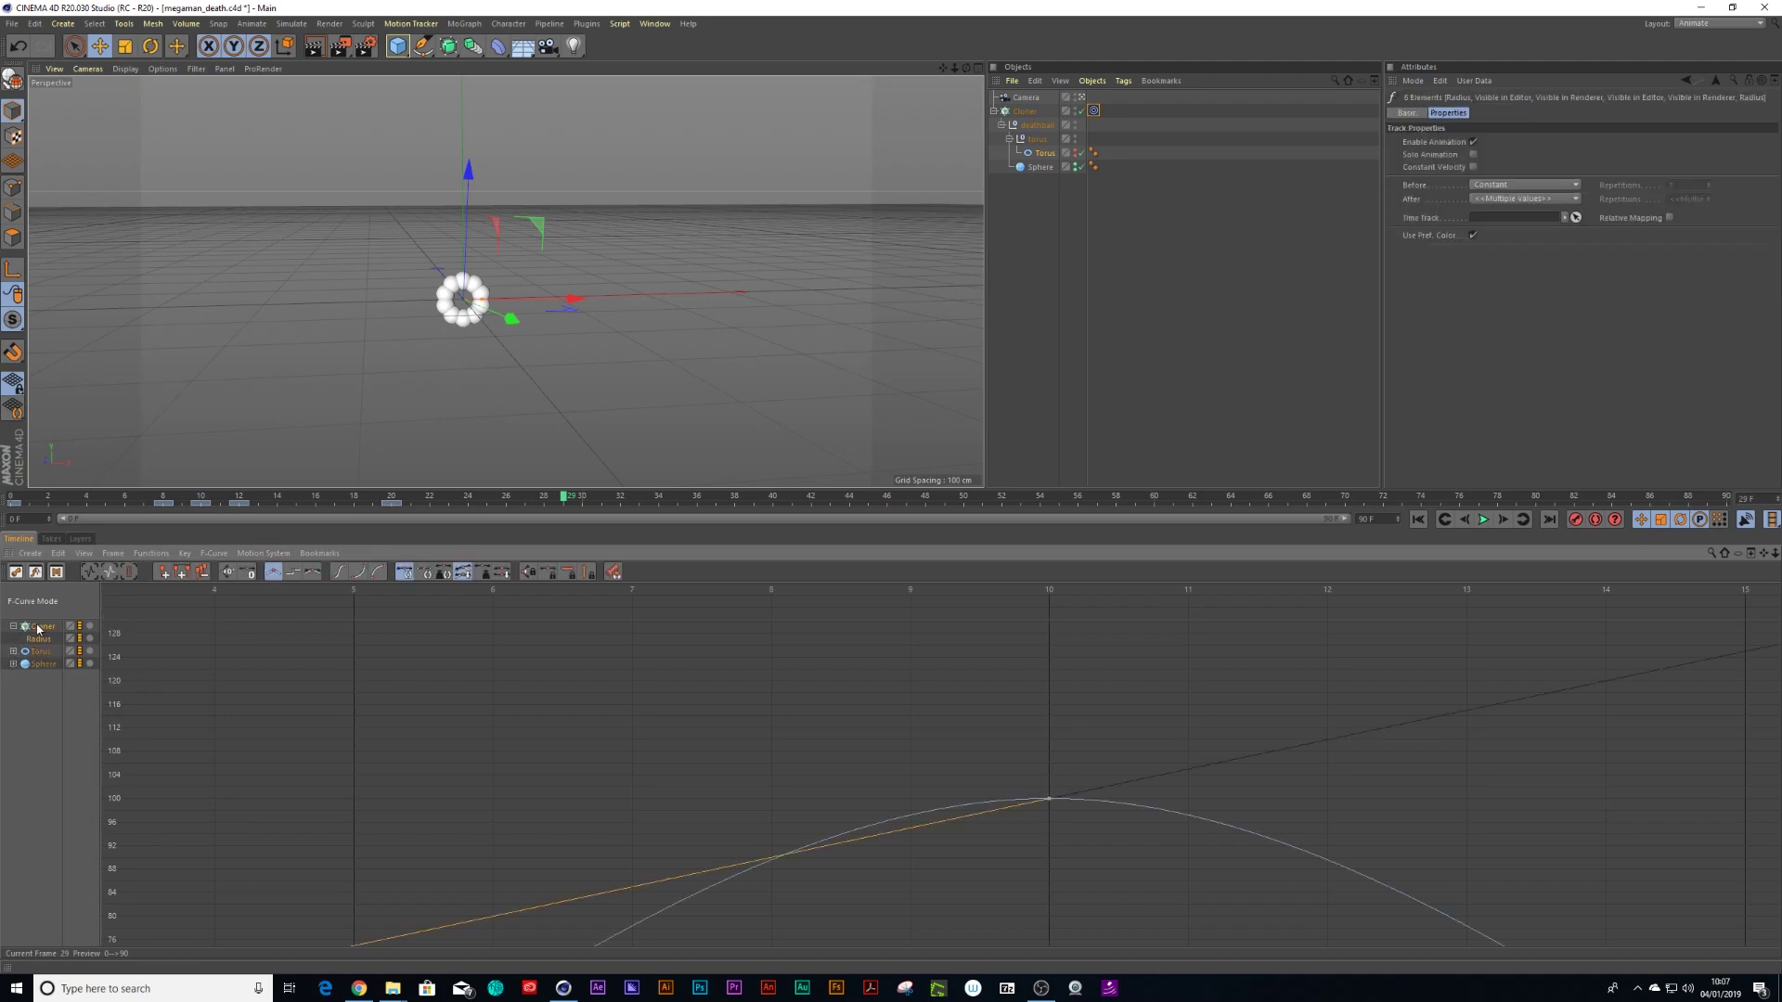
key(h)
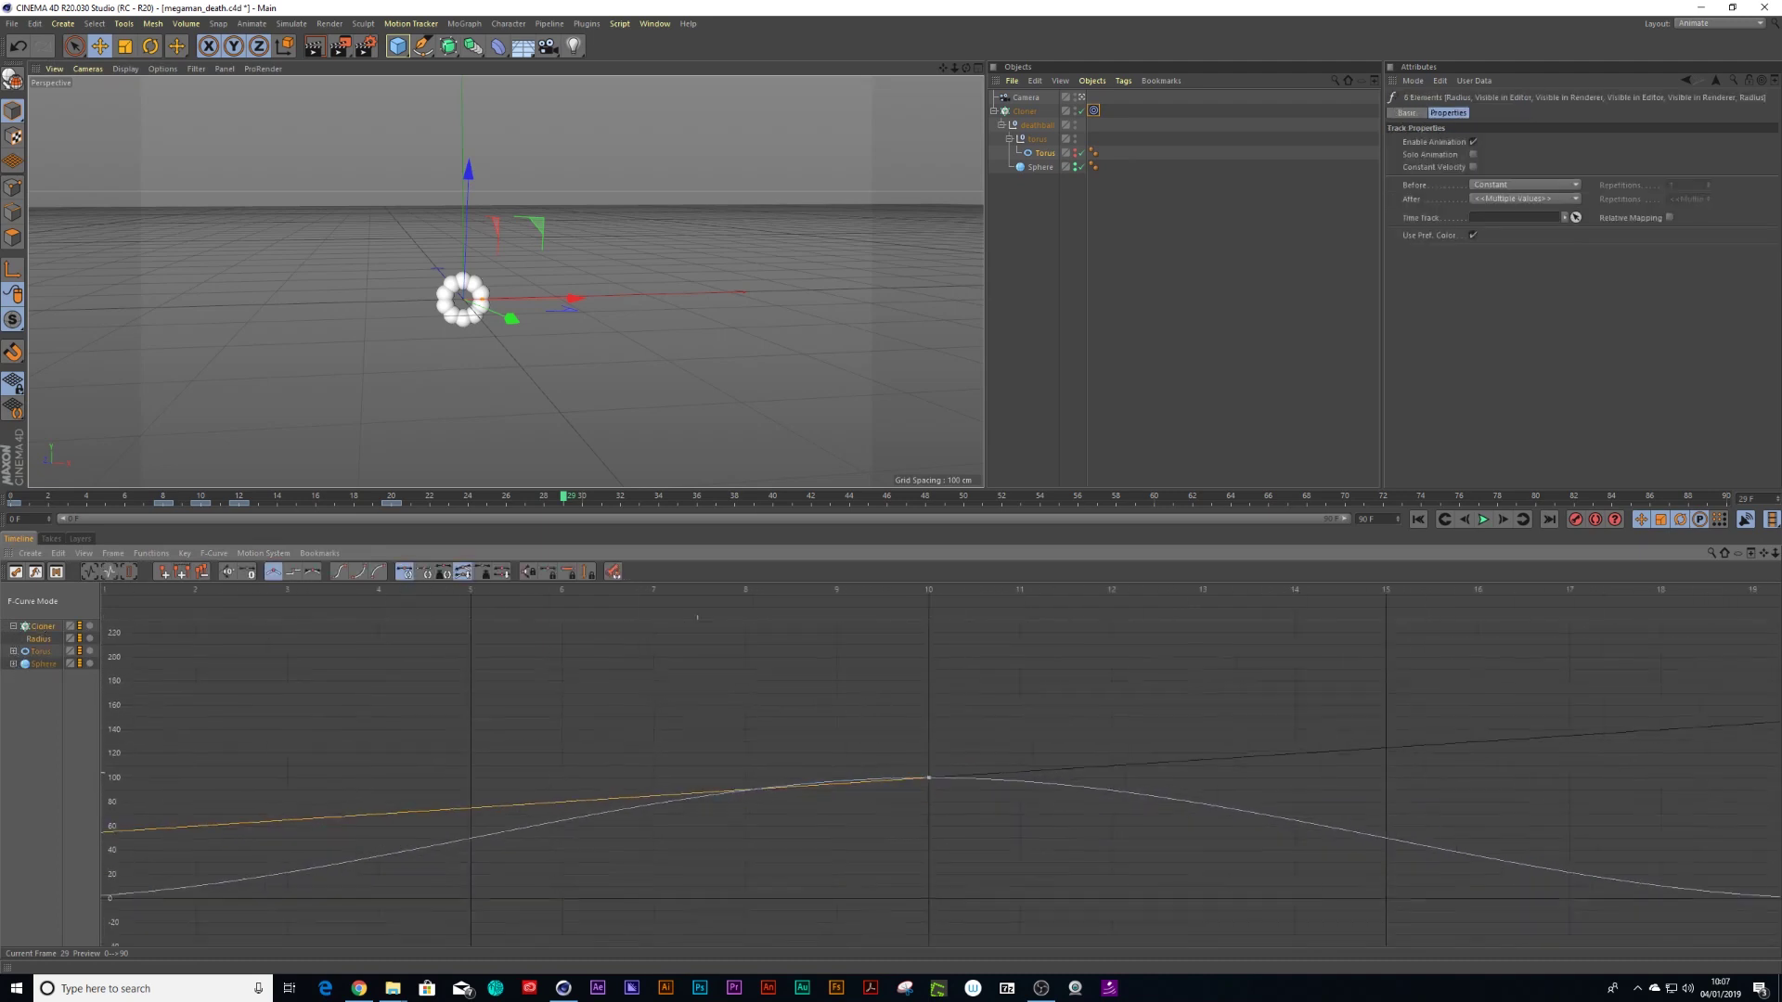
Raise the Cloner Radius key at frame 10 to about 261, play it, and return to Standard layout
click(39, 640)
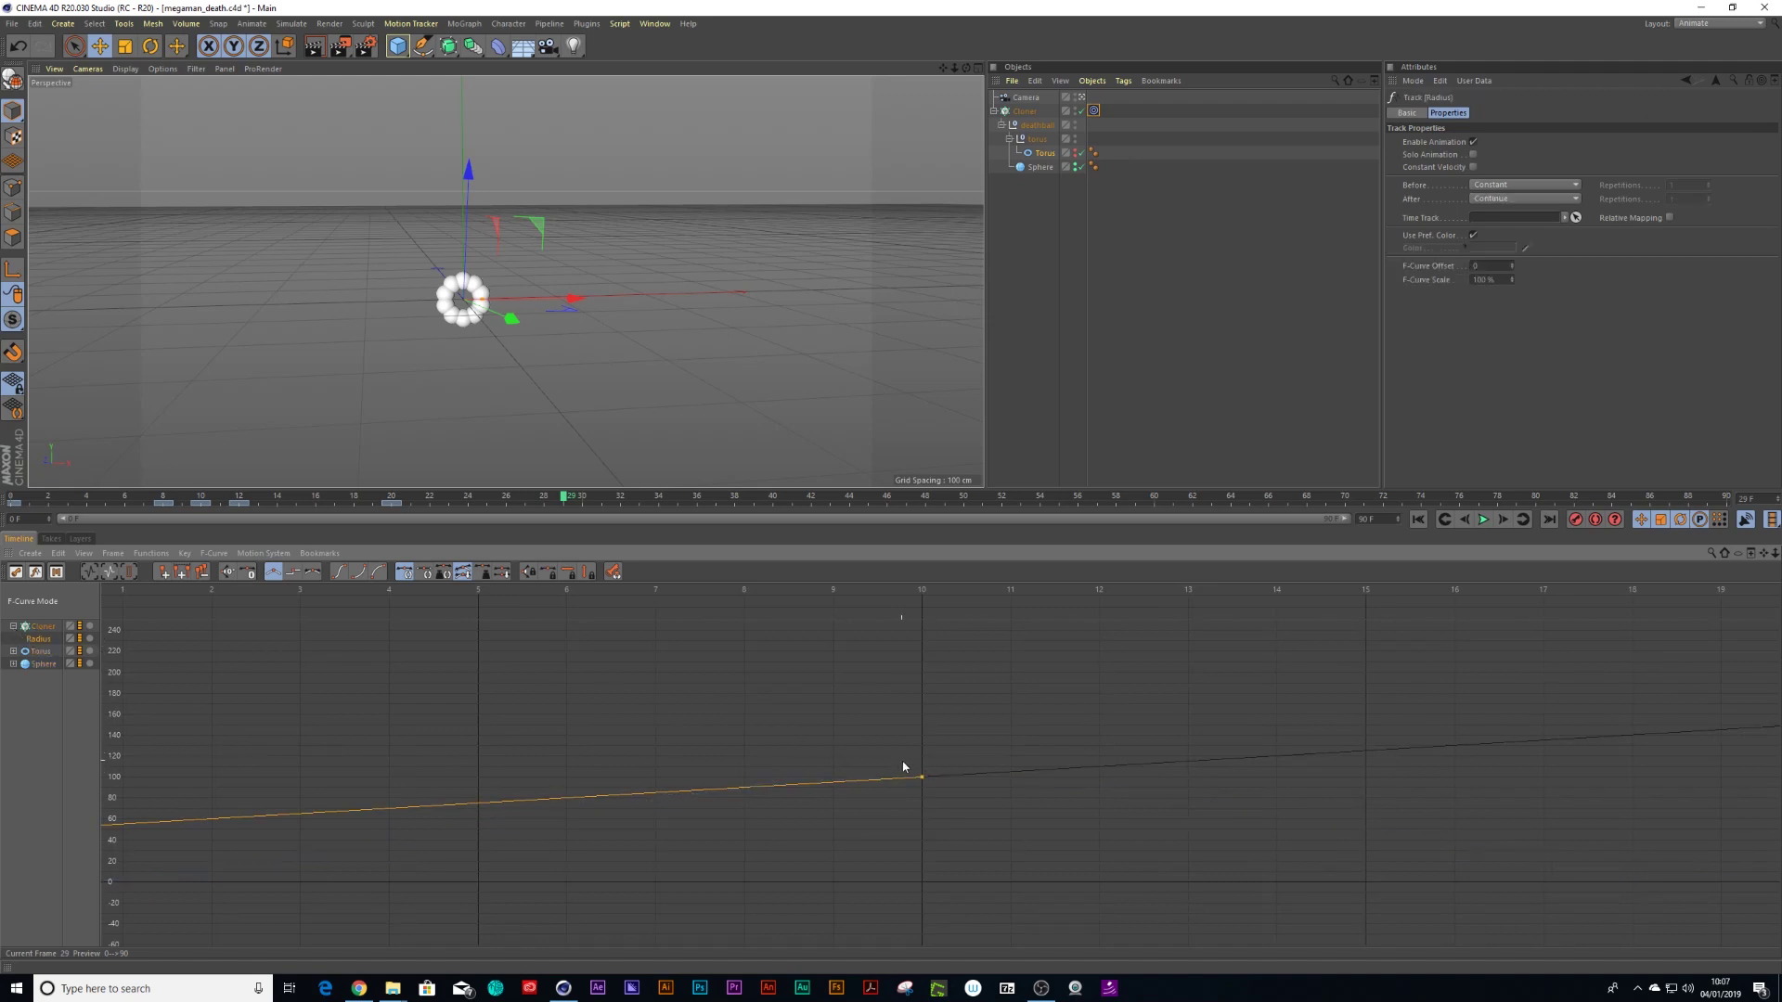
drag(943, 740, 915, 606)
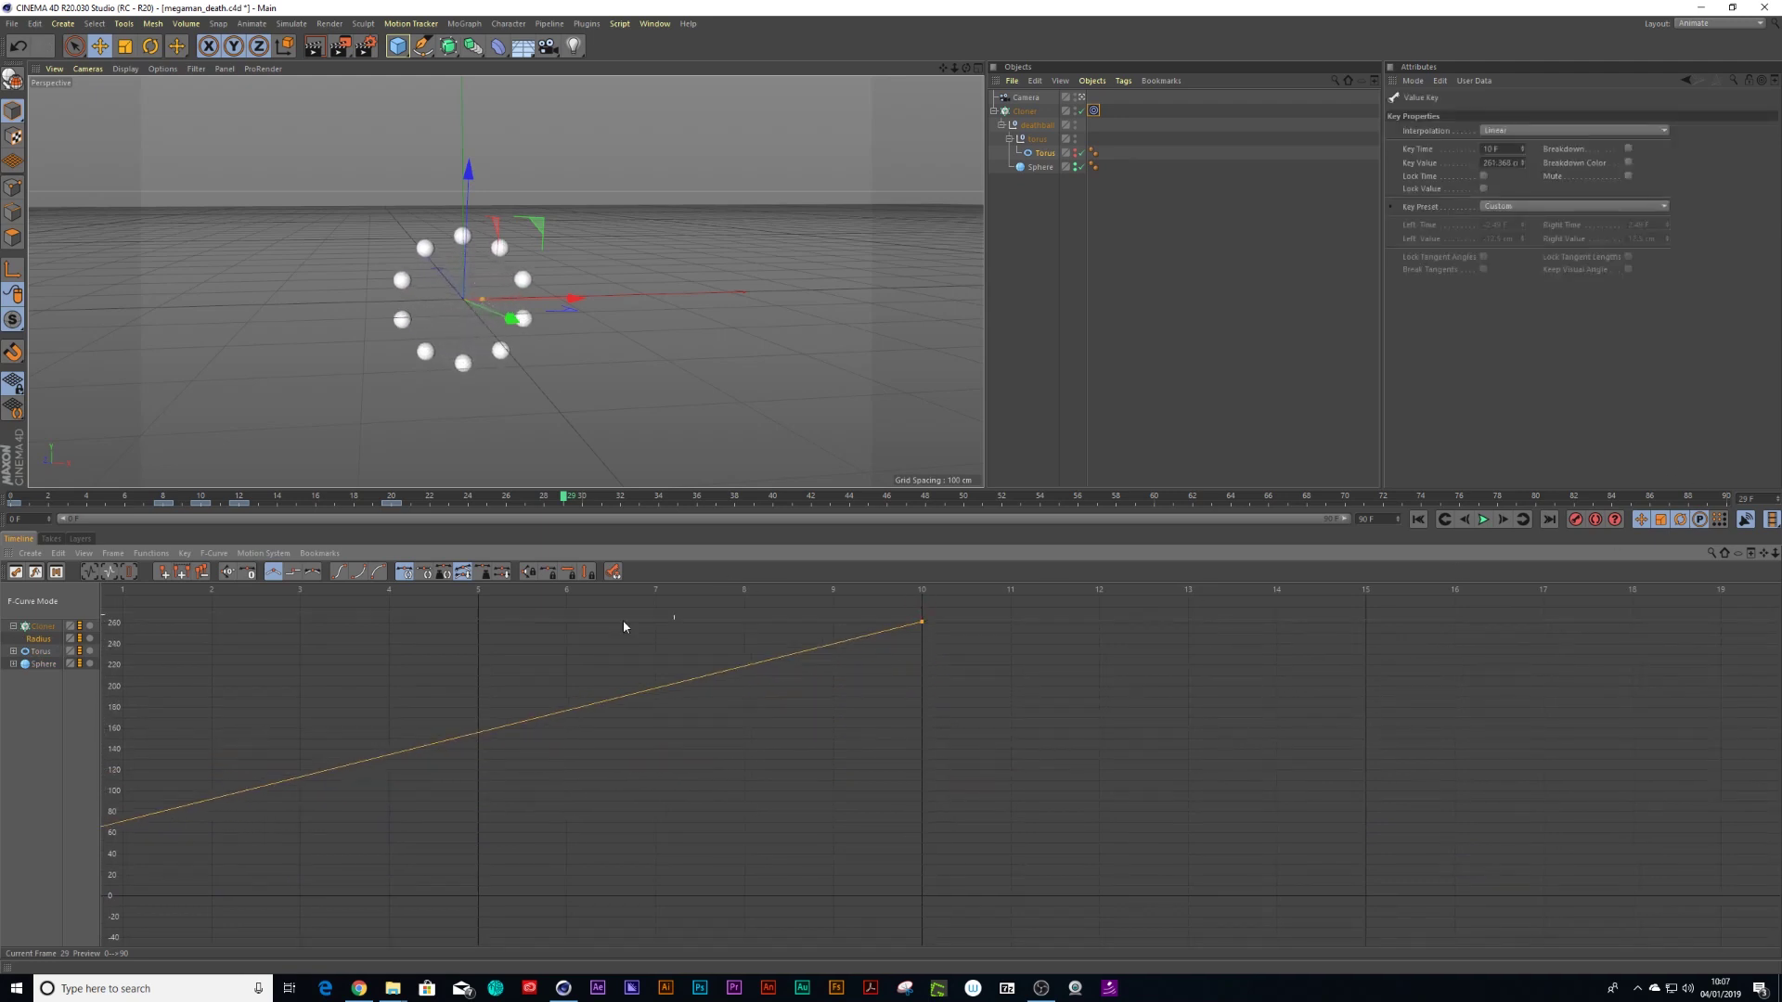
key(F8)
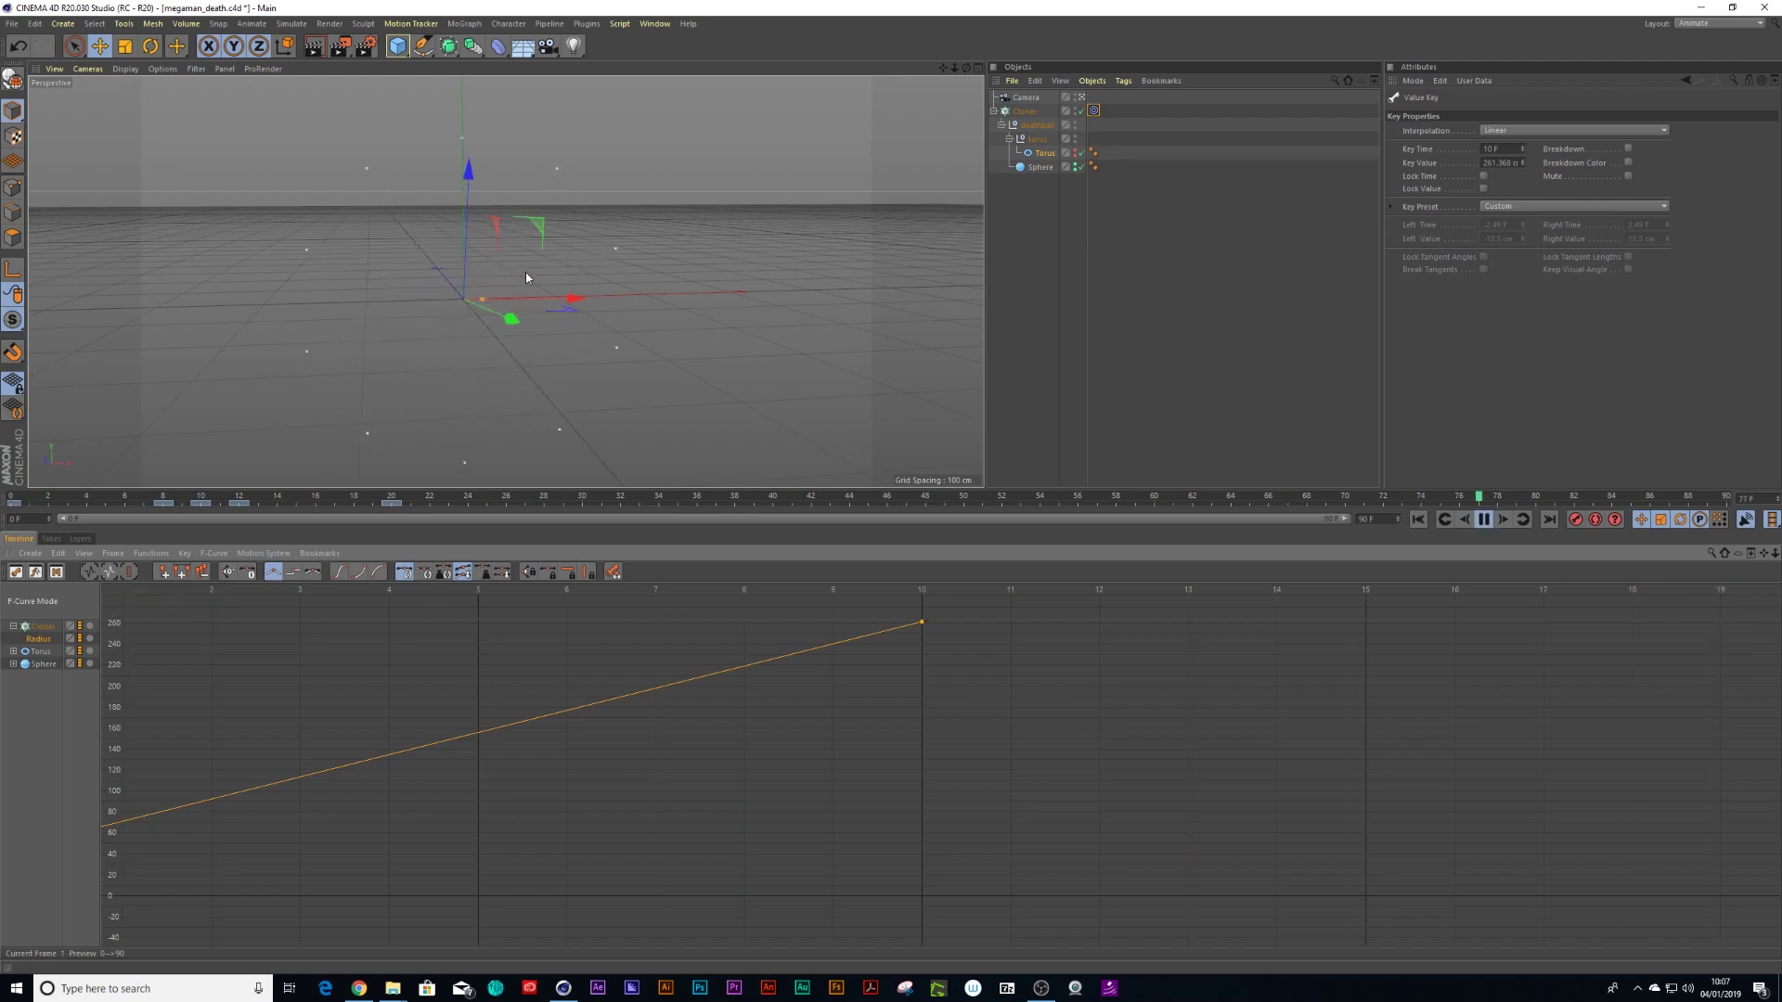
click(1718, 24)
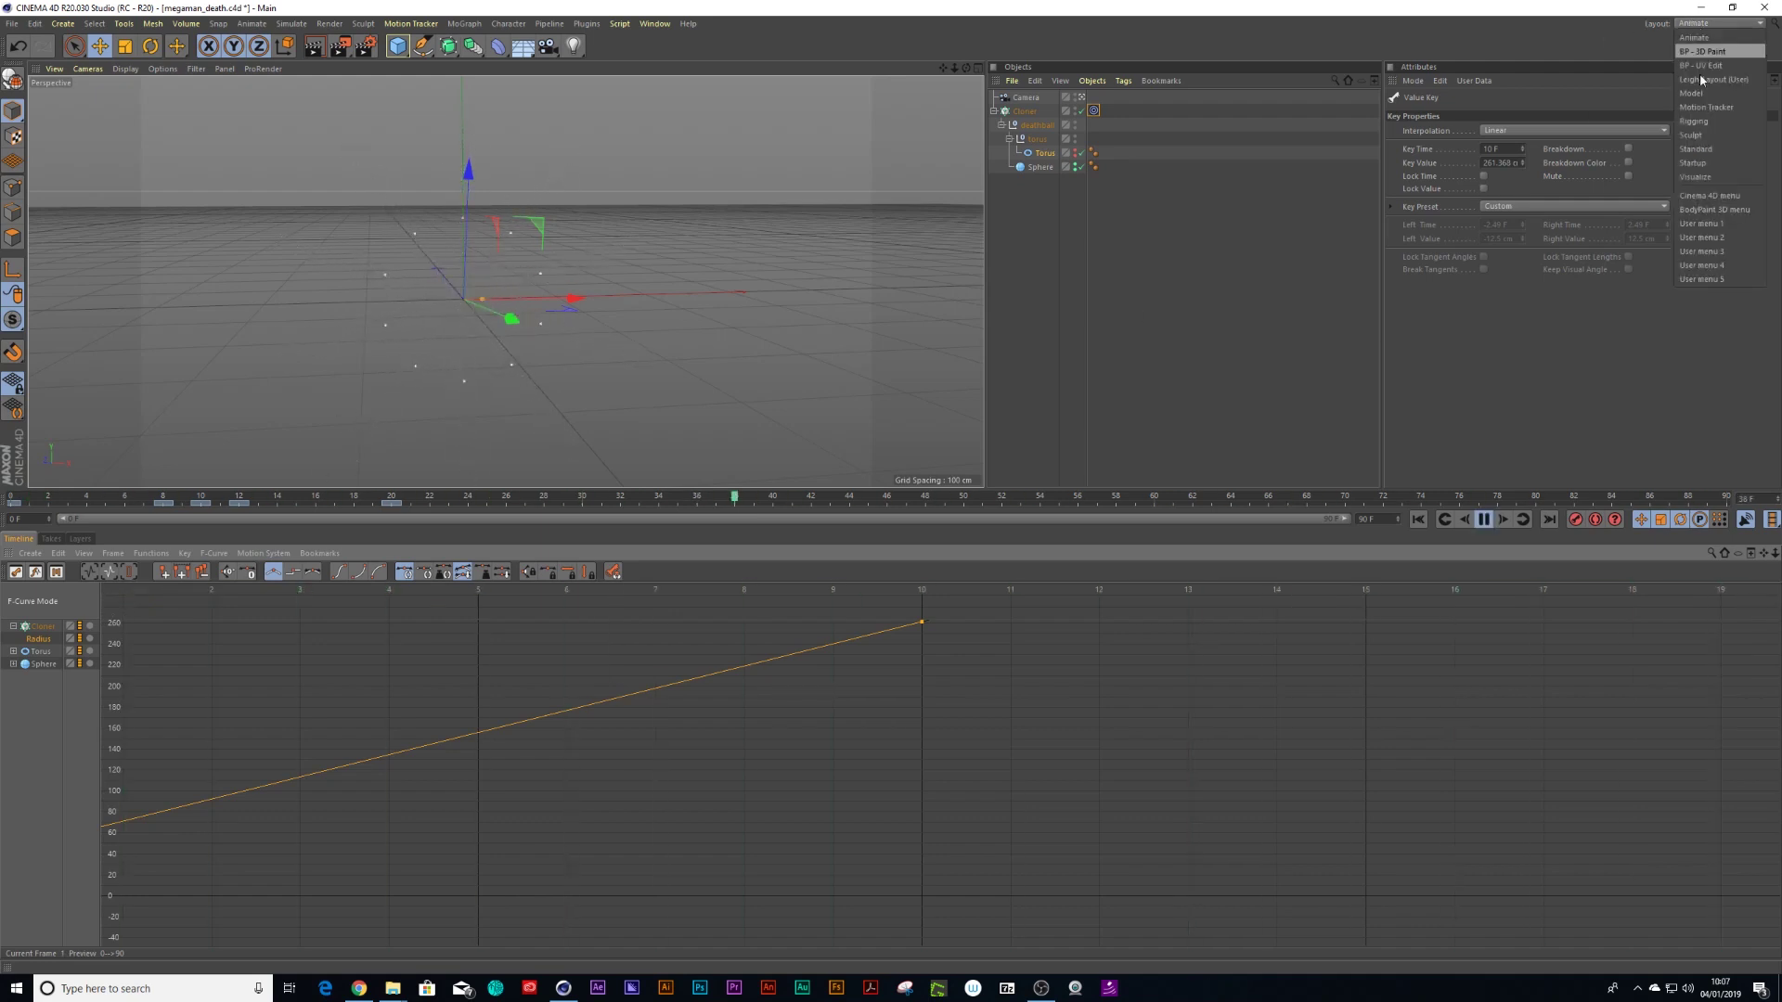
click(1697, 148)
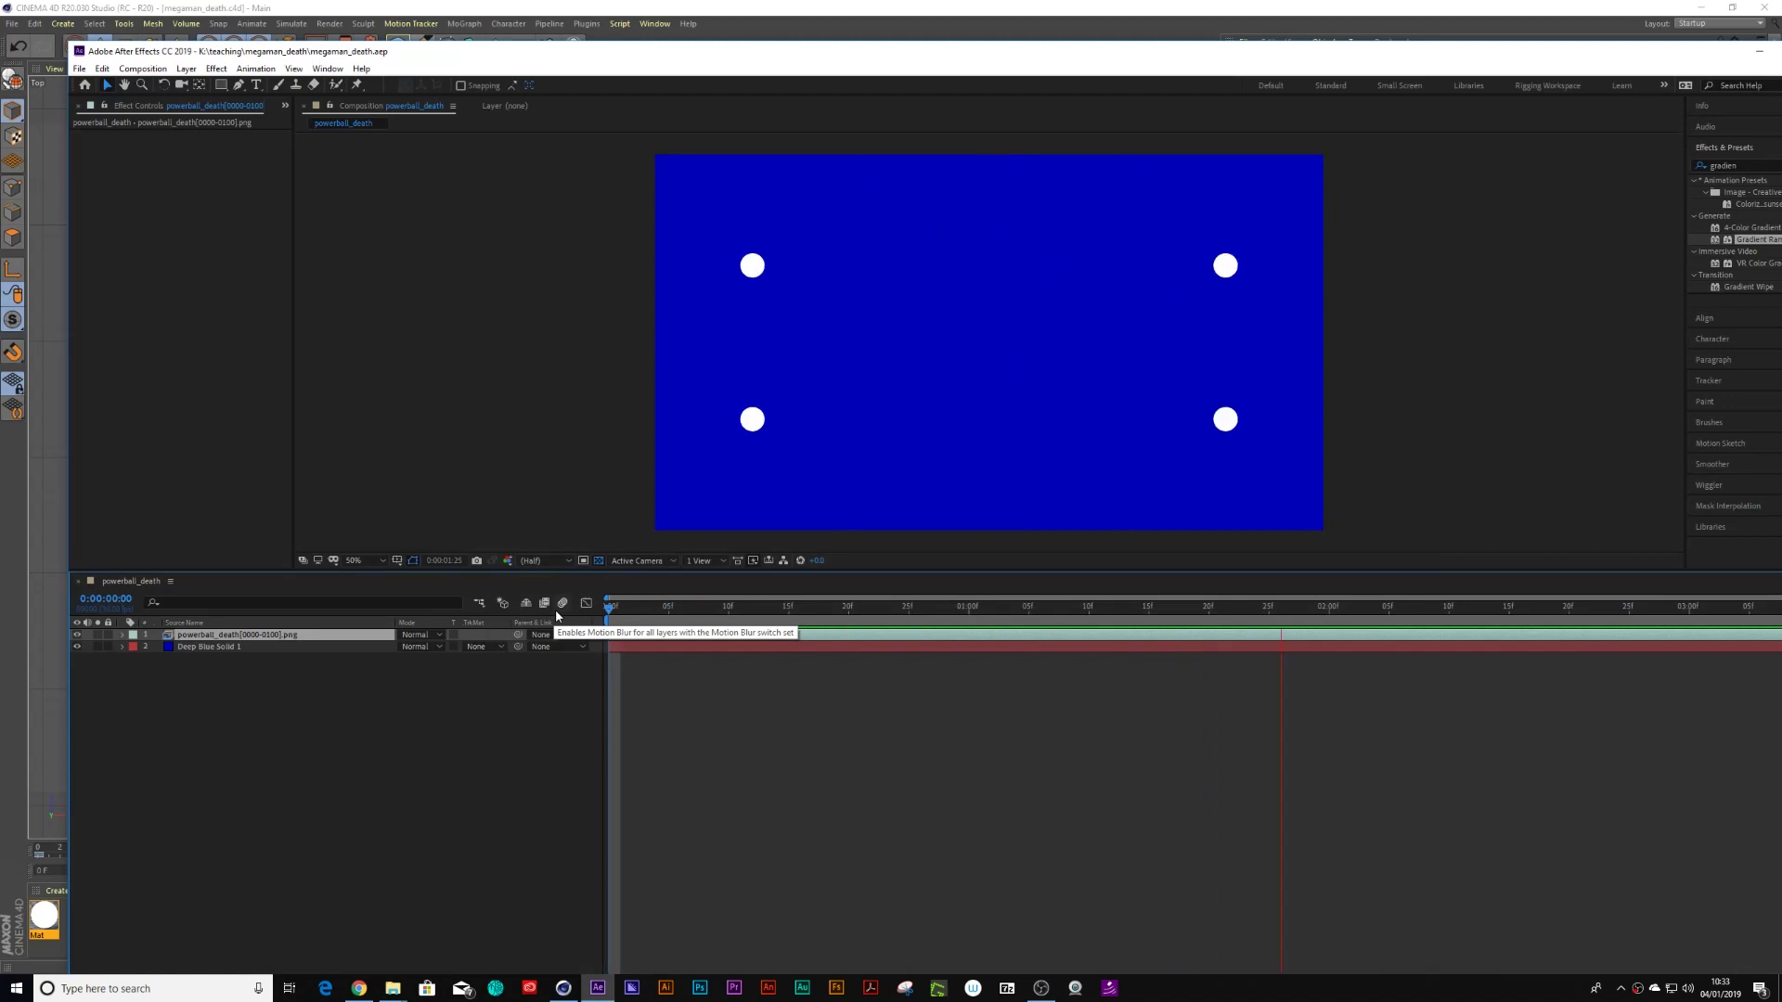
Apply Pixelate It to the powerball_death render layer, previewing at frame 14
drag(612, 609, 779, 614)
click(328, 69)
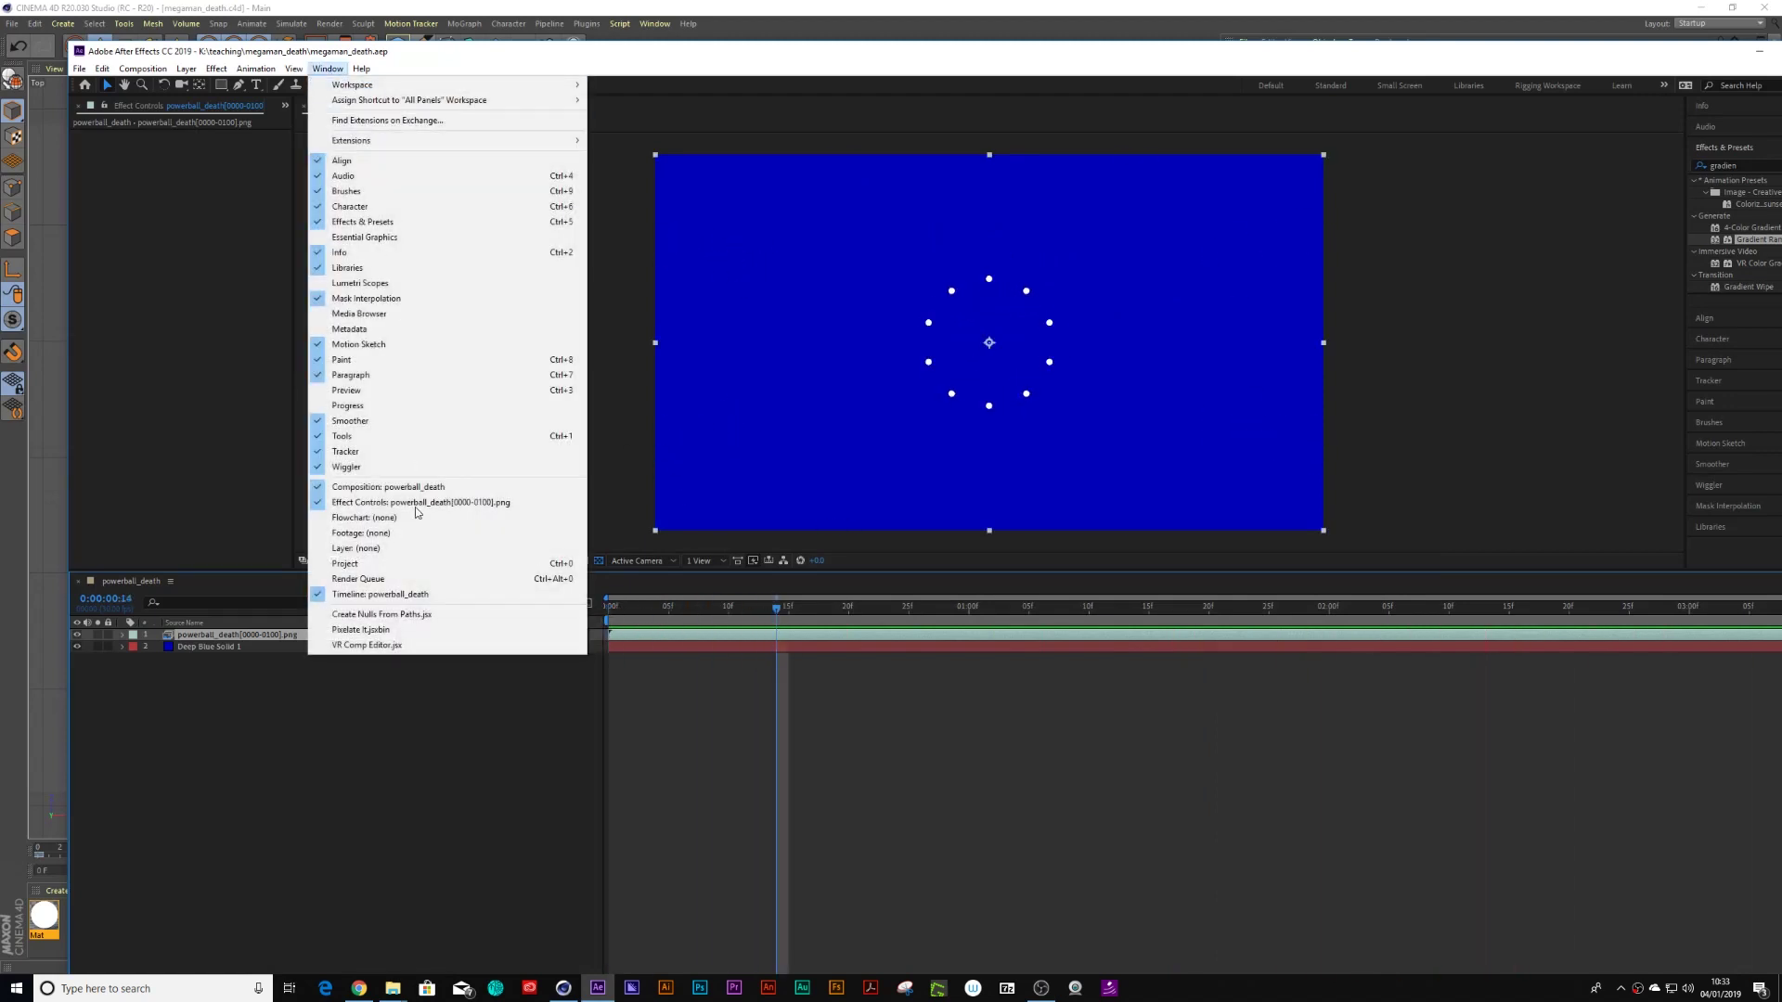
click(378, 630)
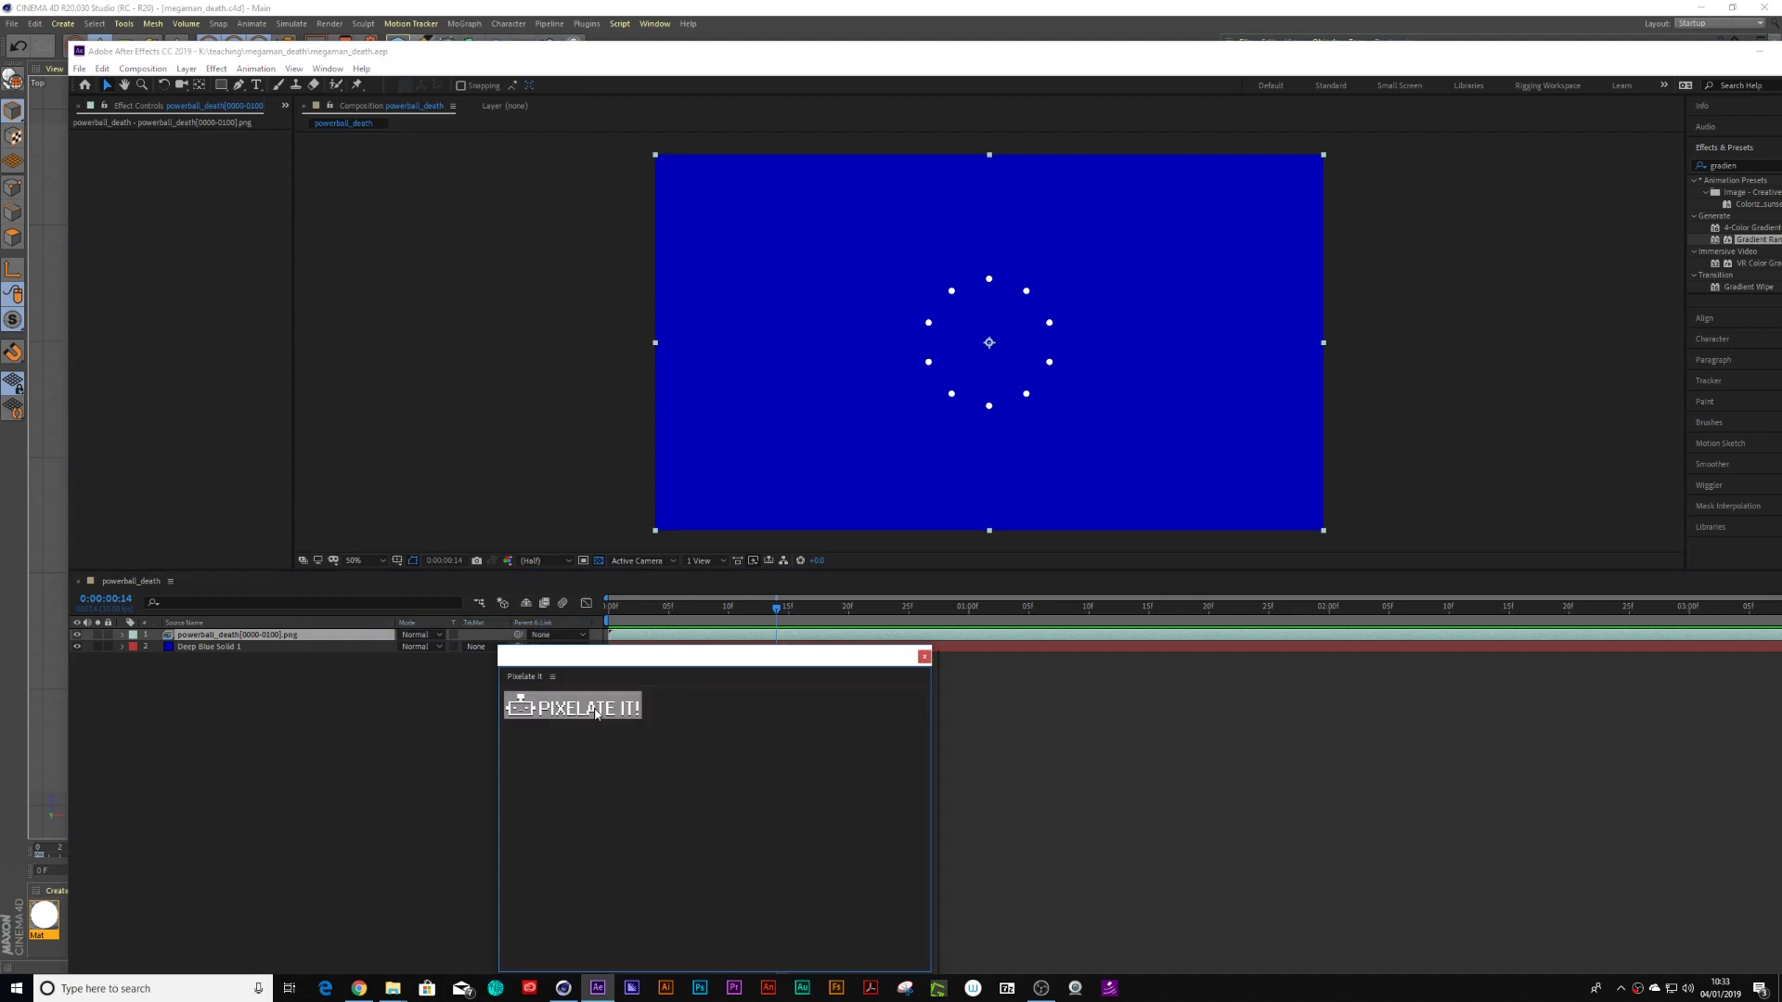
click(595, 712)
Close the Pixelate It panel, return to the first frame, and bring up the plugin's product page
click(923, 656)
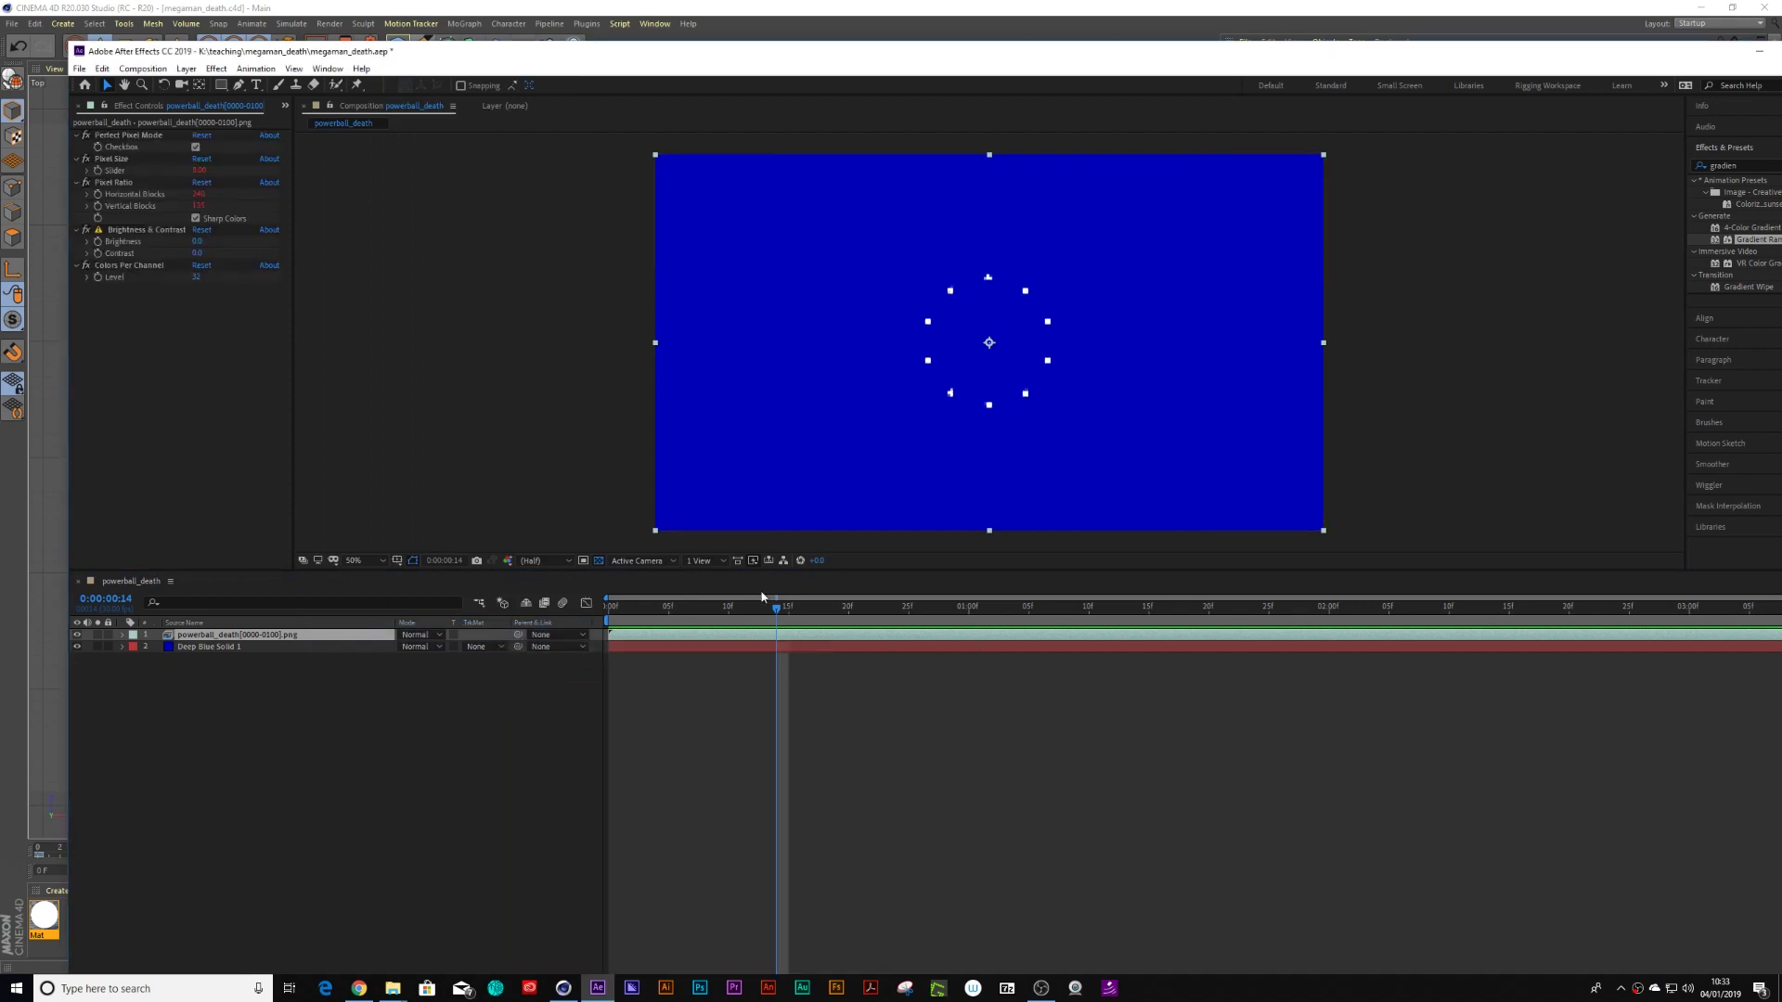
drag(777, 608, 546, 633)
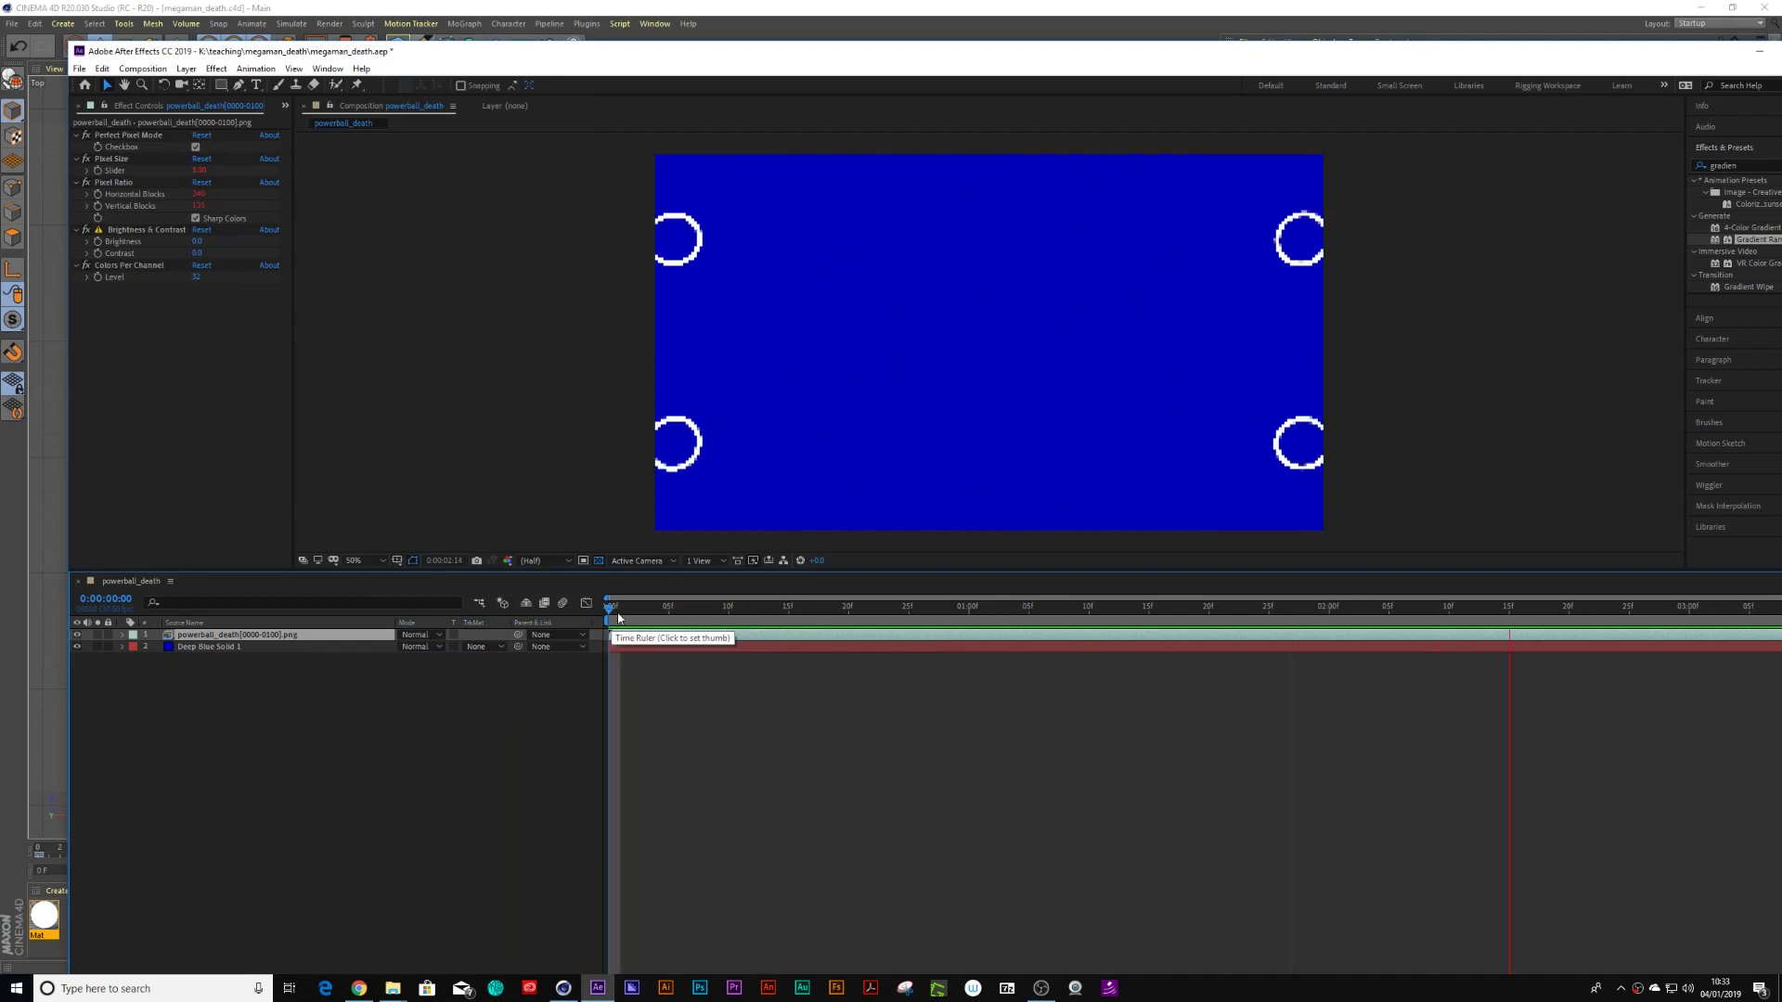
click(358, 990)
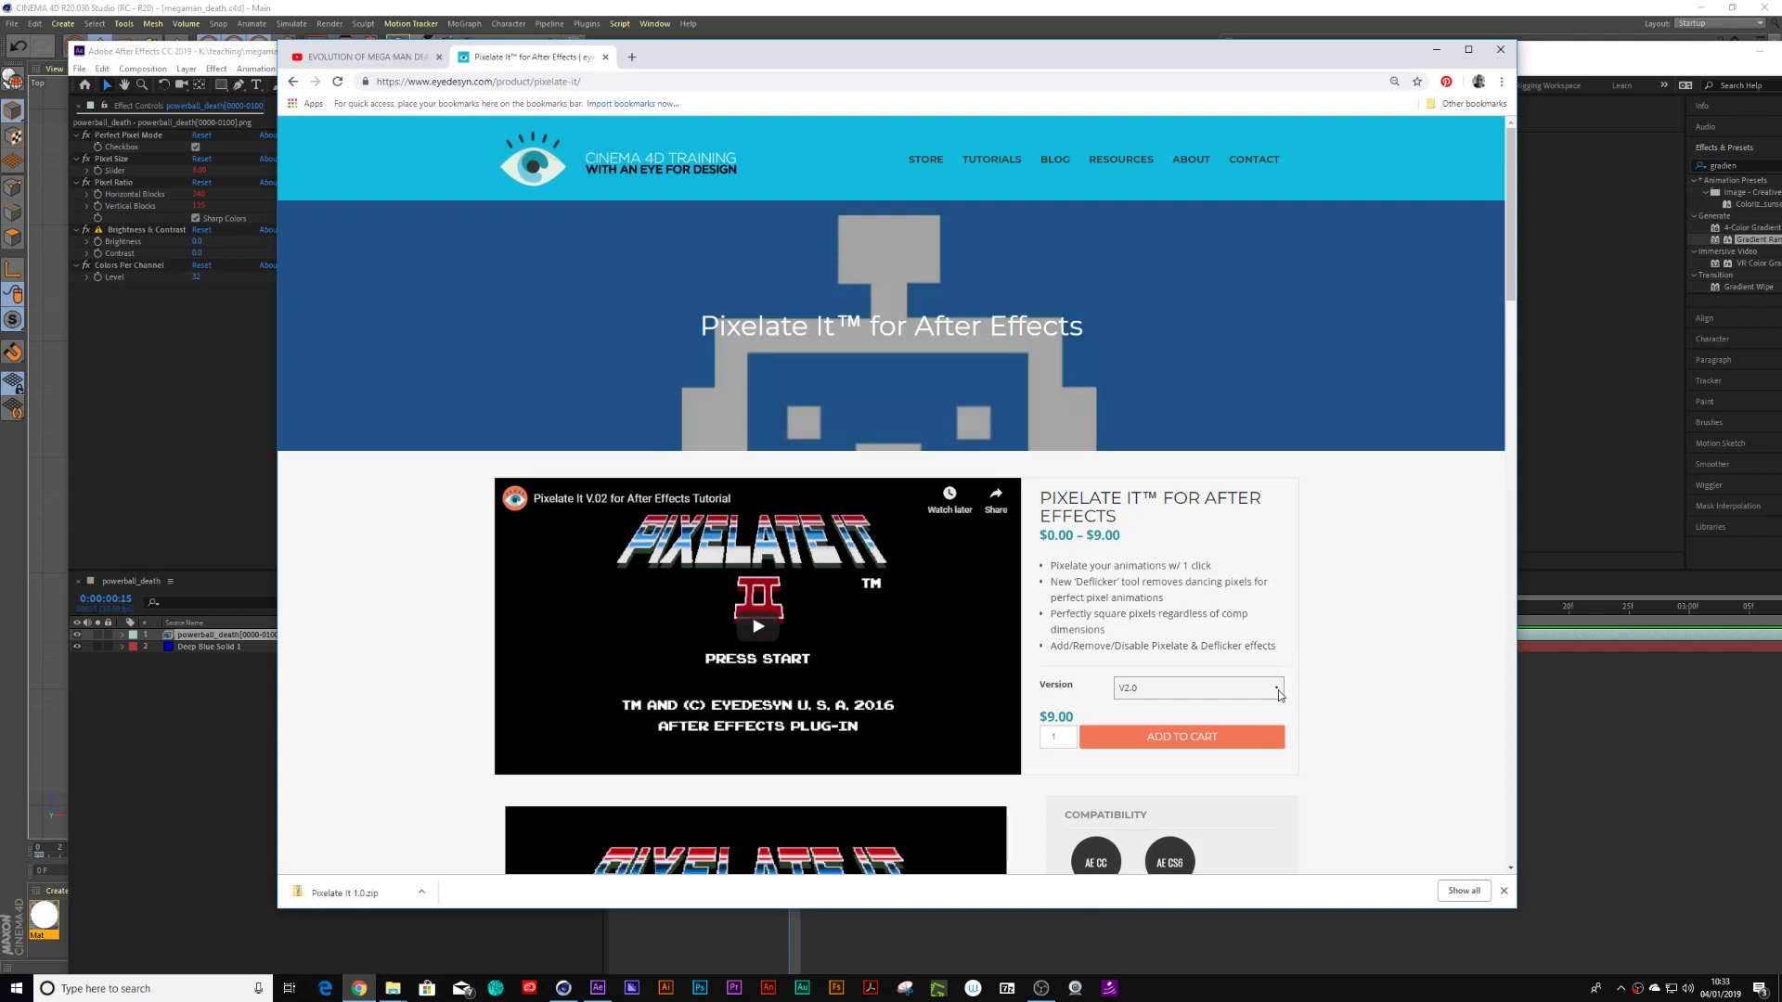
Choose Lite in the Version dropdown so the price drops to $0.00
click(1278, 695)
click(1173, 728)
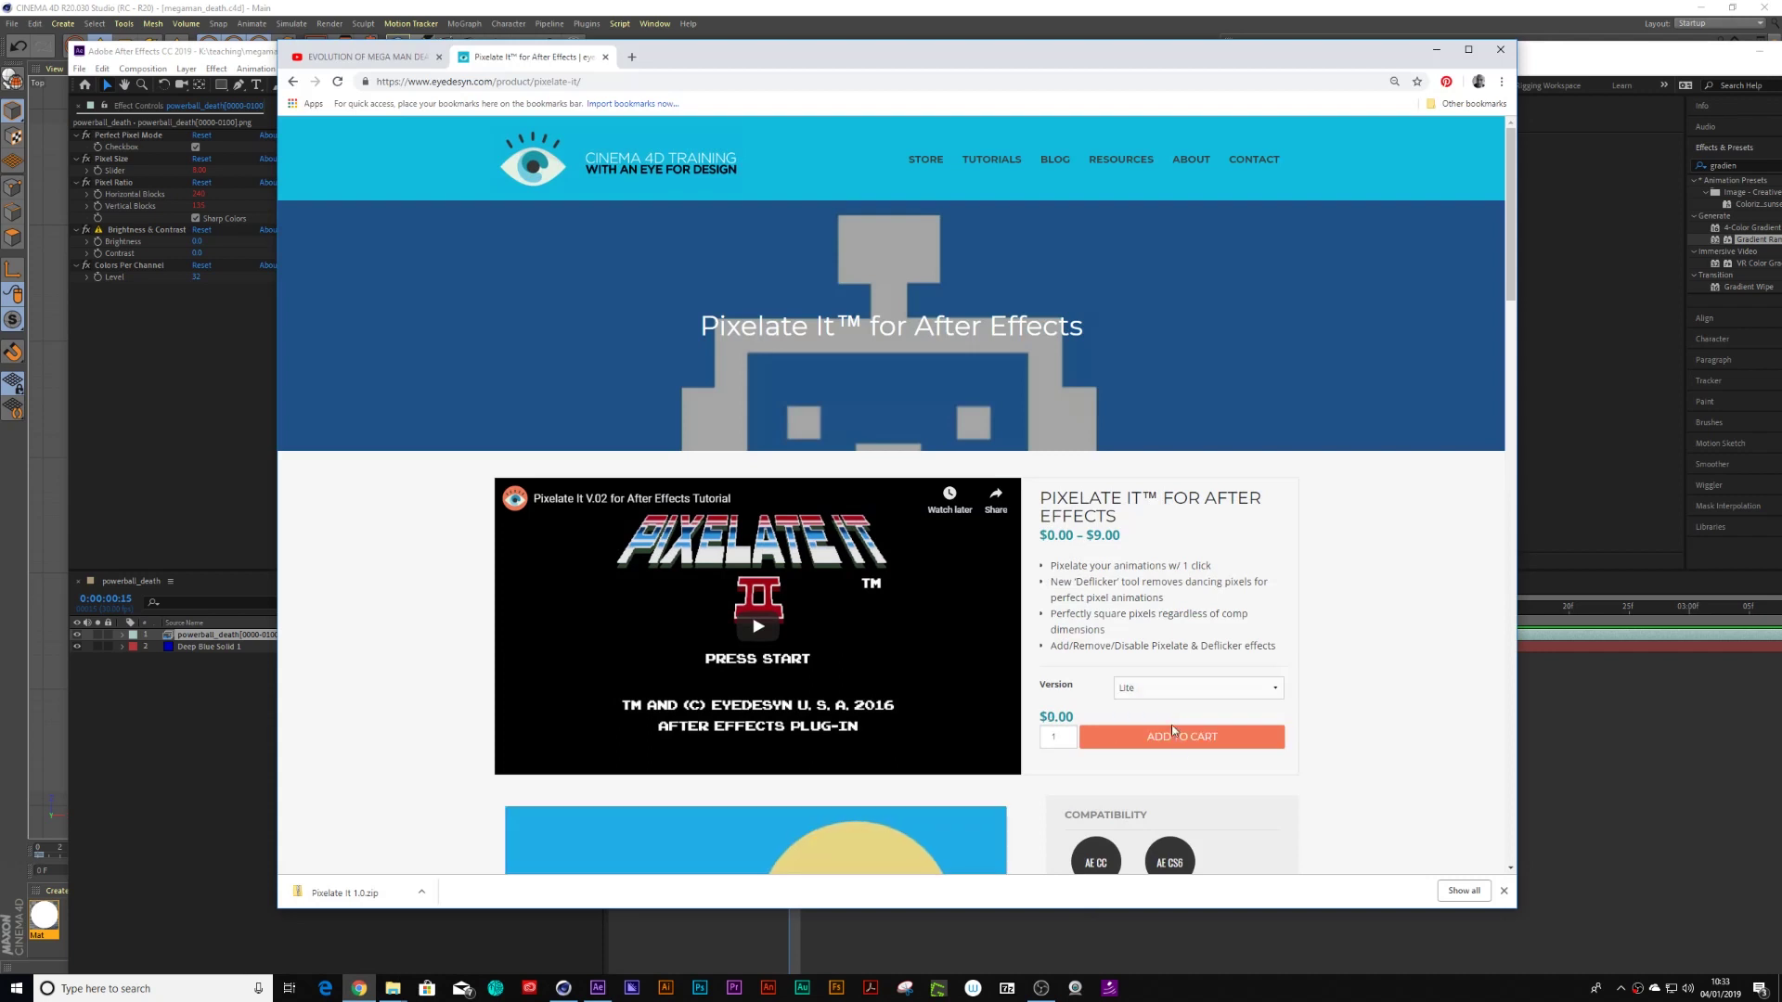